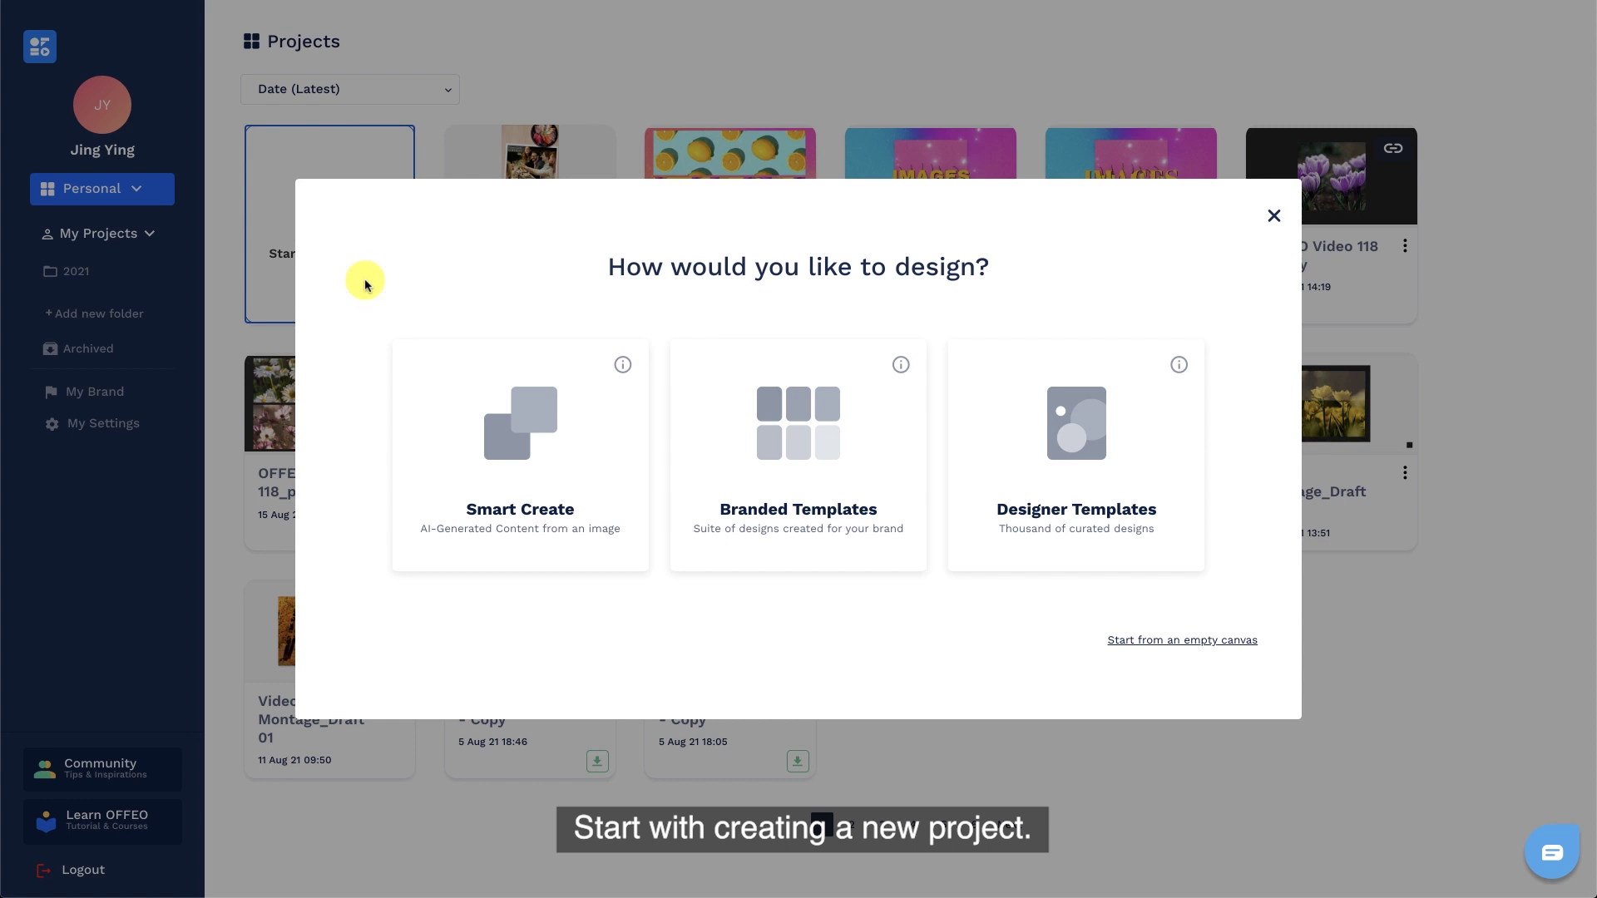
- Create a new project from an empty canvas in the 1080 x 1920 Stories format
{"action": "left_click", "coordinate": [1128, 642]}
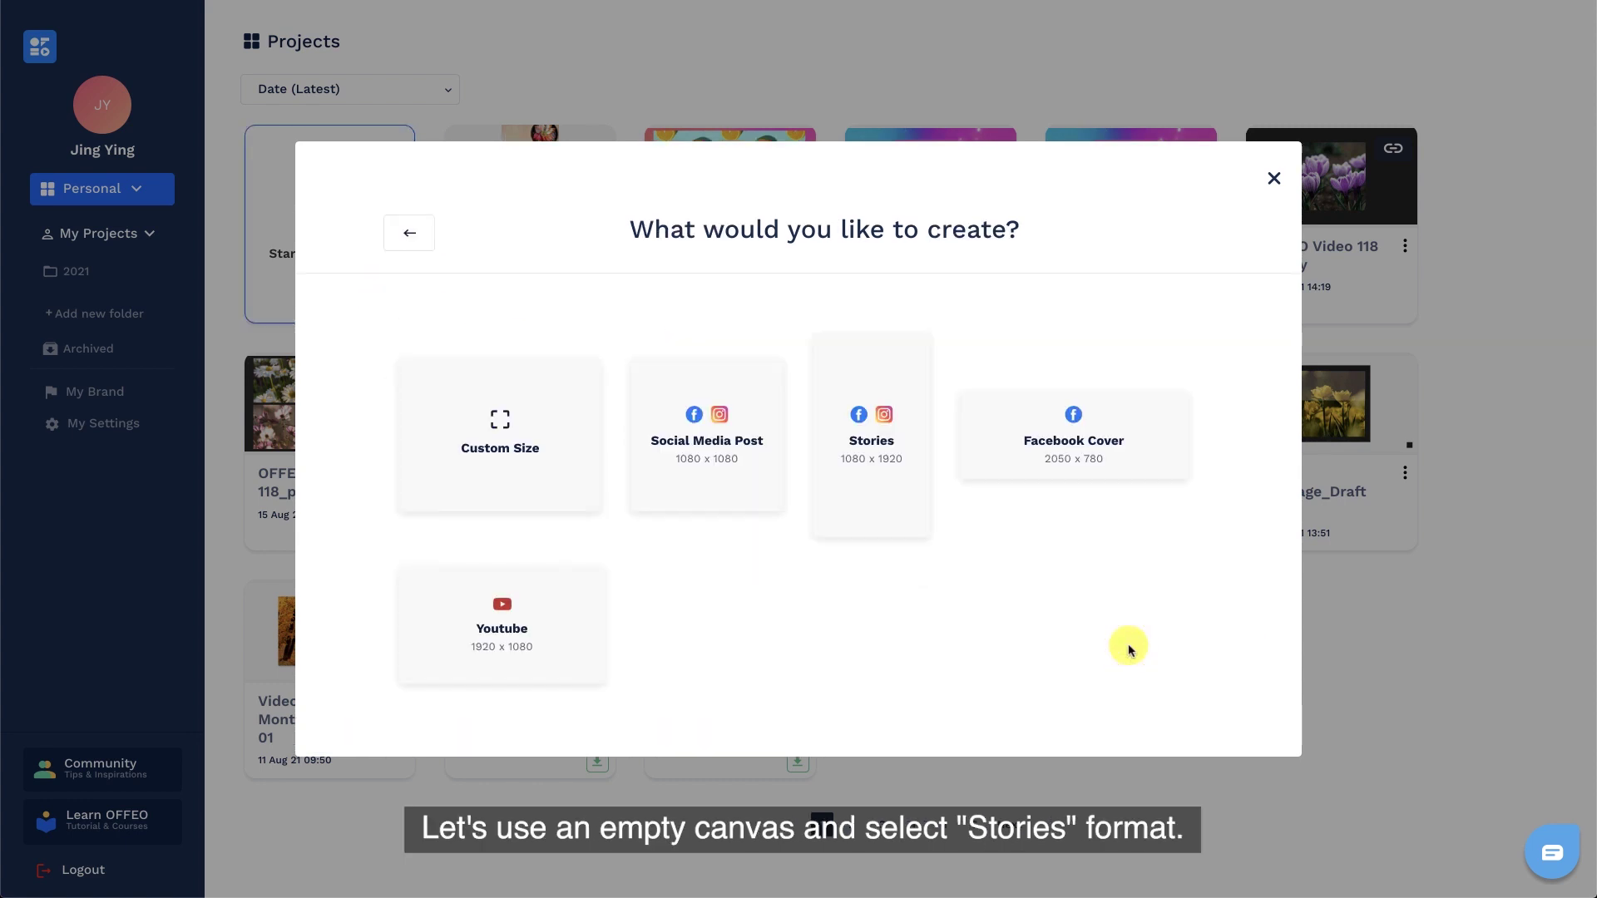
{"action": "left_click", "coordinate": [903, 509]}
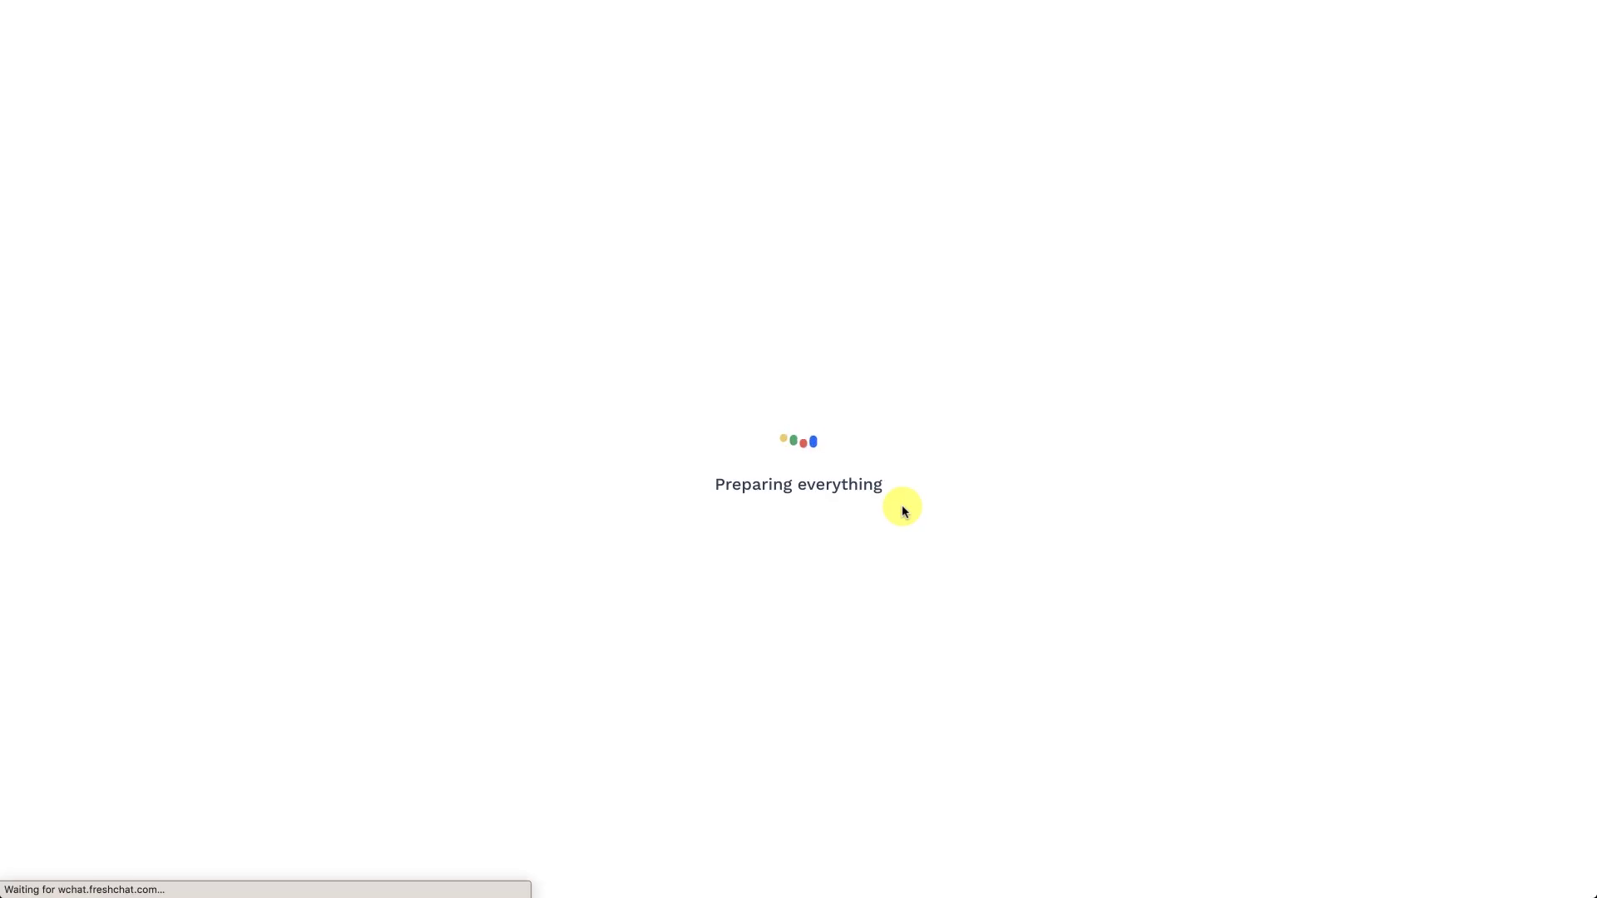
- Upload all the prepared food and restaurant images from Finder into the project's files and collapse the folder list
{"action": "key", "text": "super+Tab"}
{"action": "key", "text": "super+Tab"}
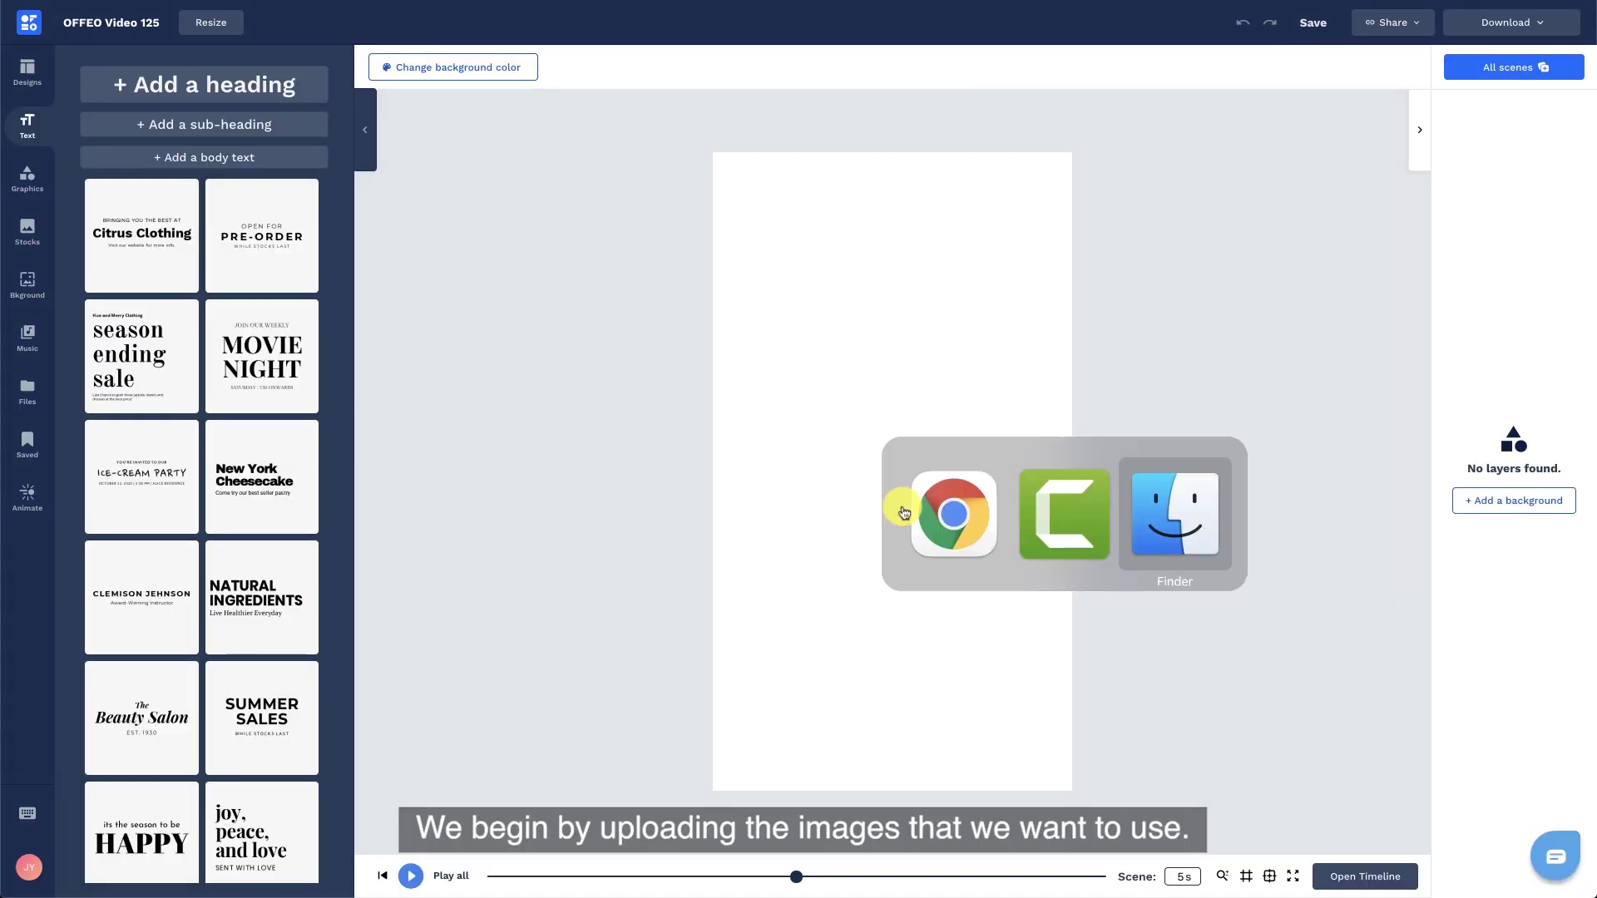
{"action": "key", "text": "super+a"}
{"action": "mouse_move", "coordinate": [902, 514]}
{"action": "left_mouse_down"}
{"action": "mouse_move", "coordinate": [915, 790]}
{"action": "mouse_move", "coordinate": [857, 786]}
{"action": "mouse_move", "coordinate": [878, 494]}
{"action": "left_mouse_up"}
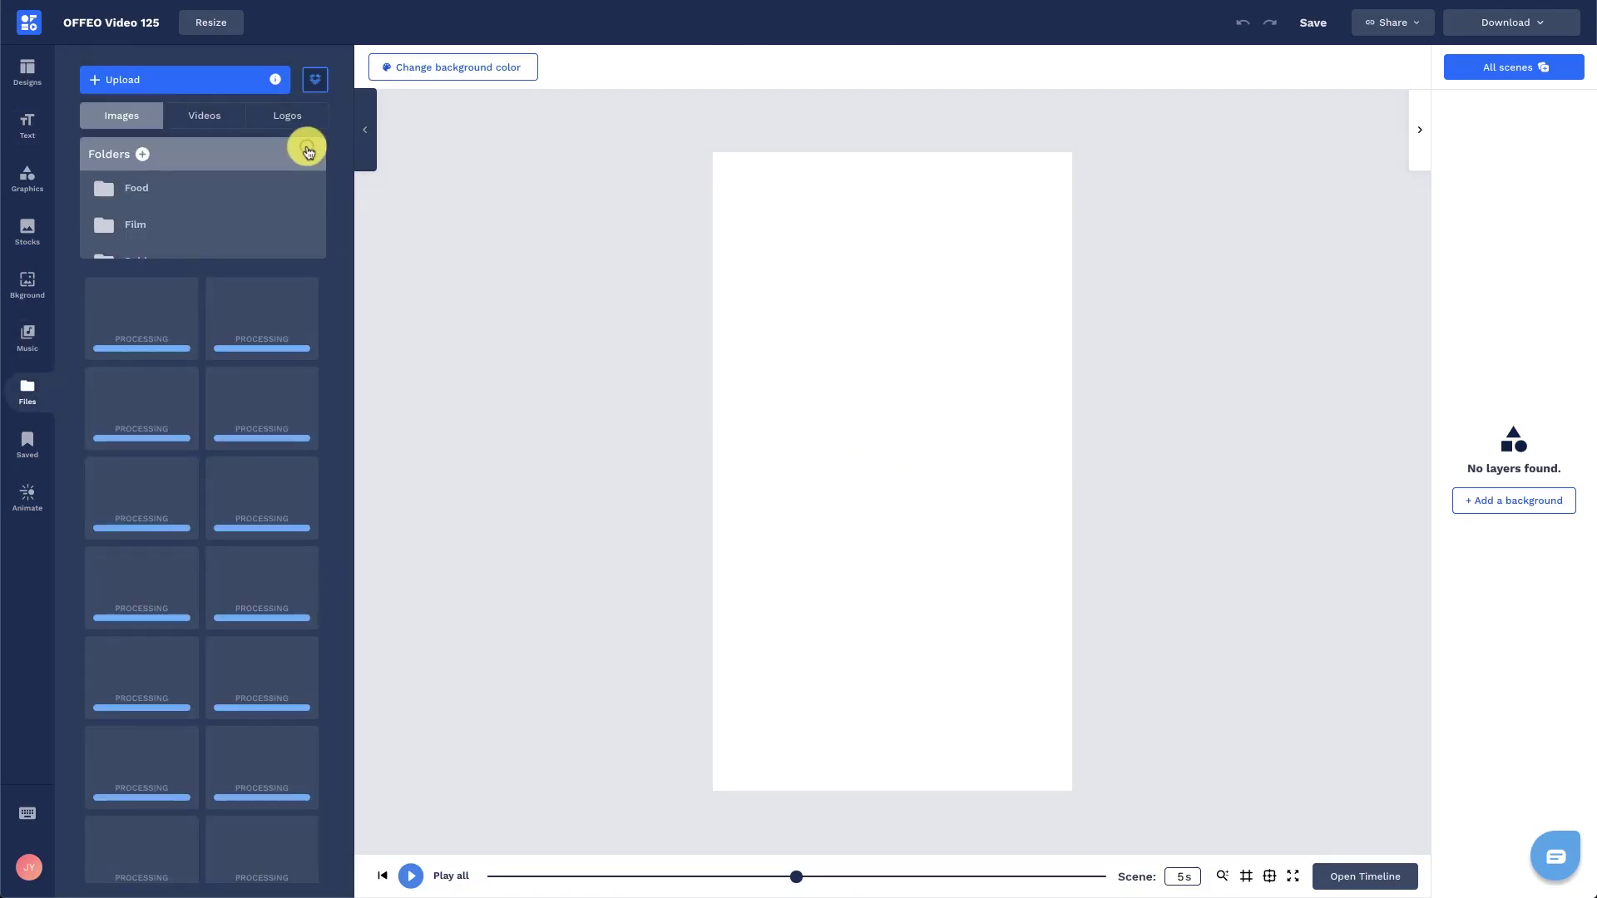
{"action": "left_click", "coordinate": [308, 150]}
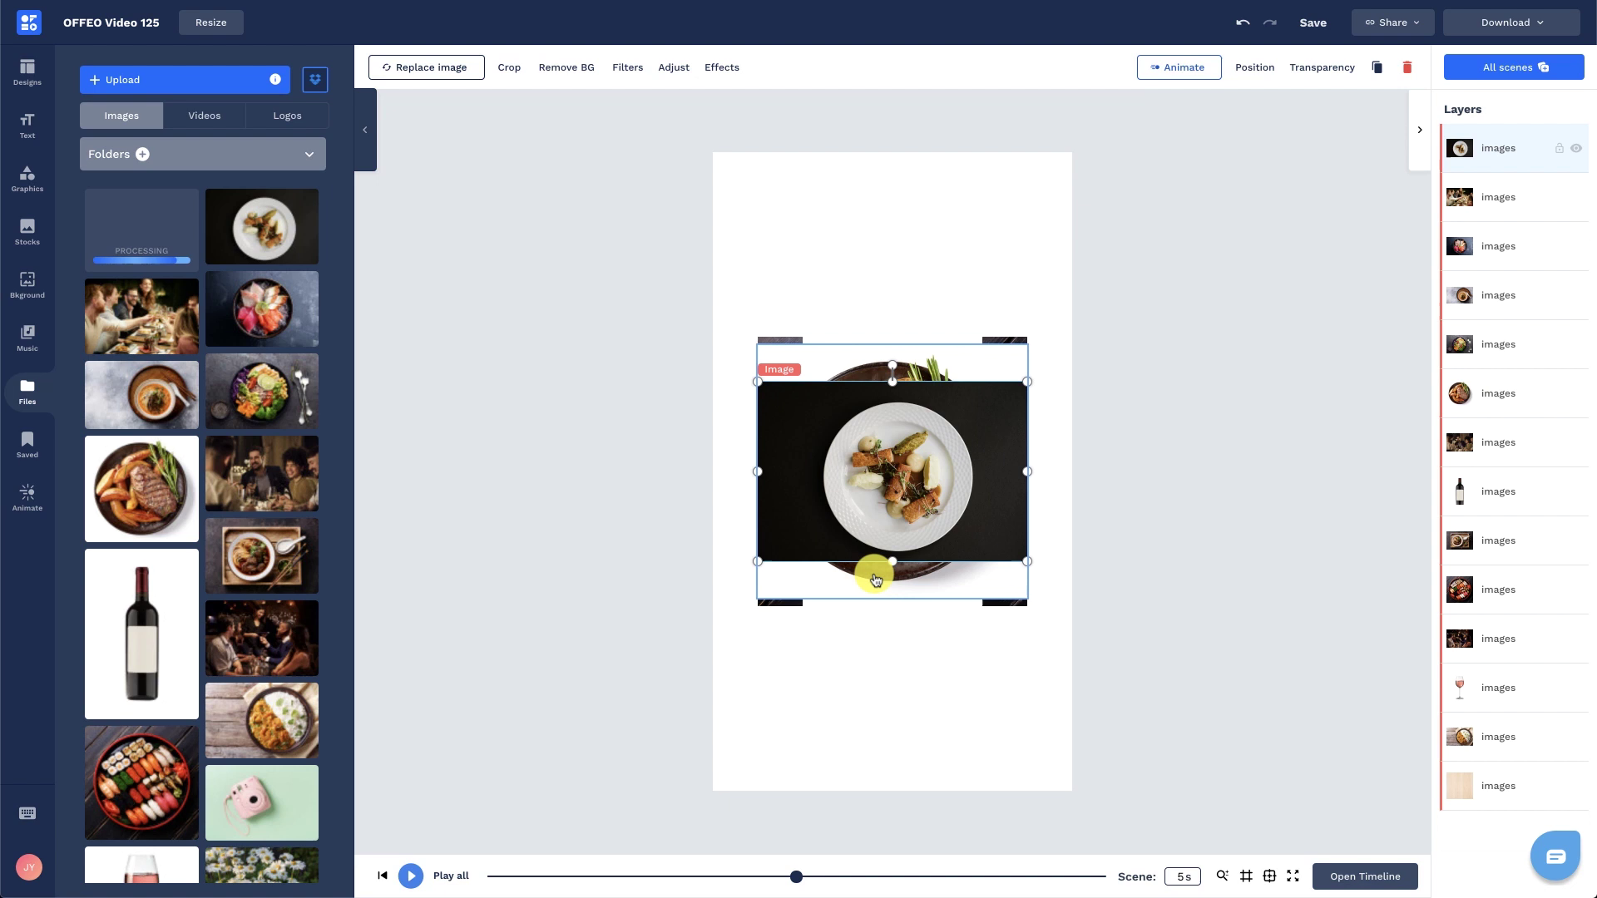
- Delete all the image layers from the canvas
{"action": "left_click", "coordinate": [1123, 470]}
{"action": "left_click", "coordinate": [1497, 148]}
{"action": "left_click", "coordinate": [1493, 836], "text": "shift"}
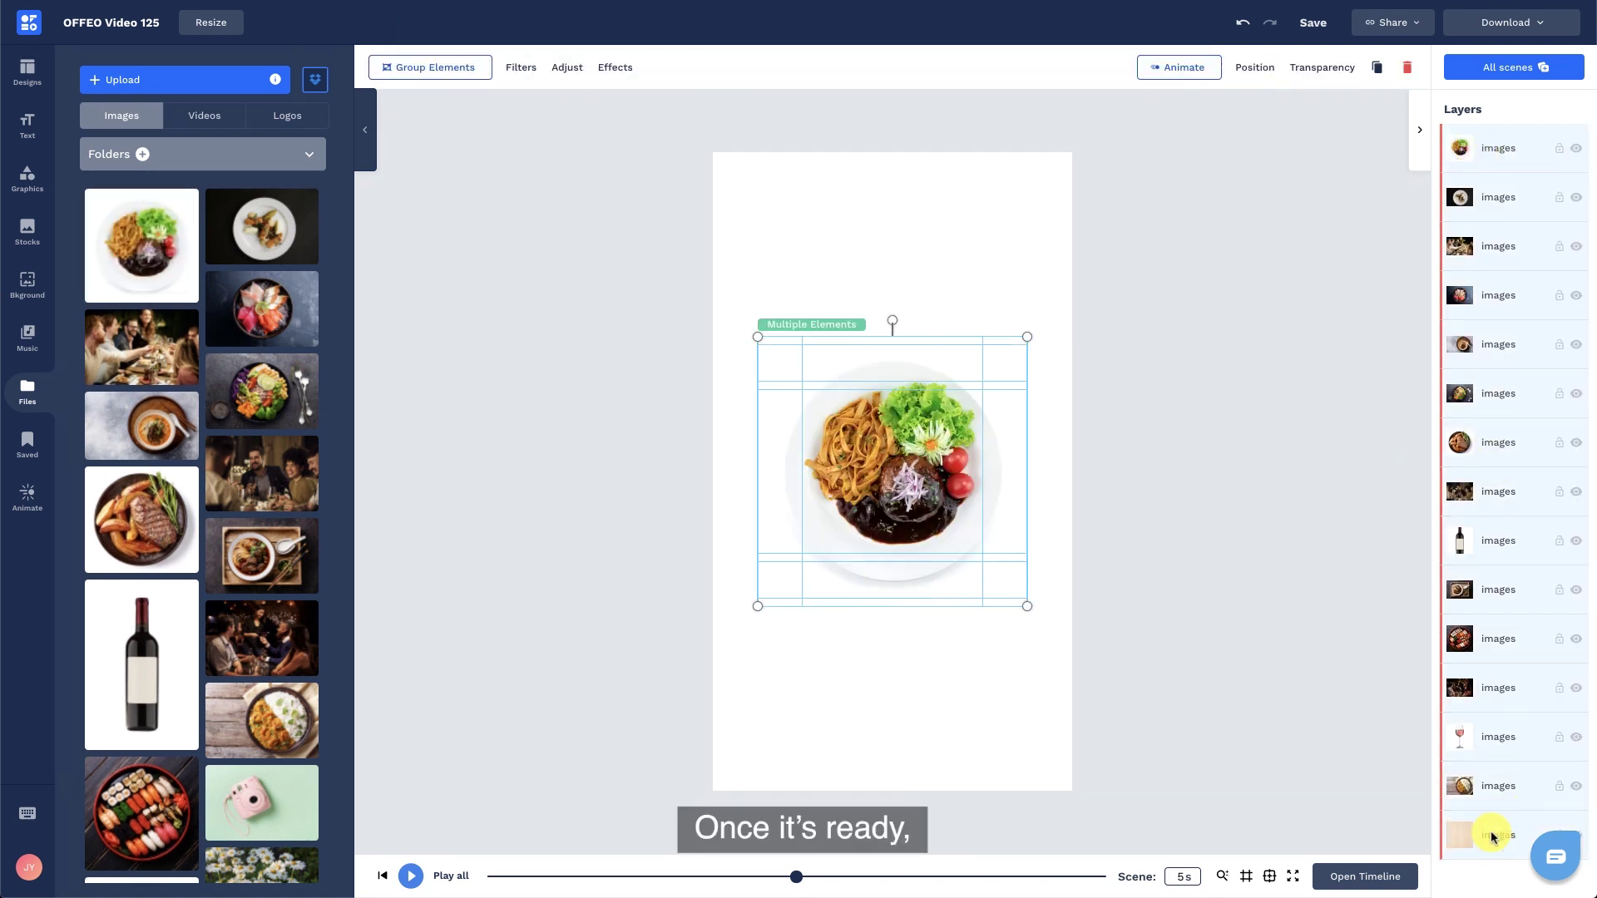
{"action": "key", "text": "Delete"}
- Insert the light wood image as a centred background fitted to the canvas height, and set the scene duration to 3 seconds
{"action": "scroll", "coordinate": [266, 445], "scroll_direction": "down", "scroll_amount": 1}
{"action": "scroll", "coordinate": [266, 445], "scroll_direction": "down", "scroll_amount": 4}
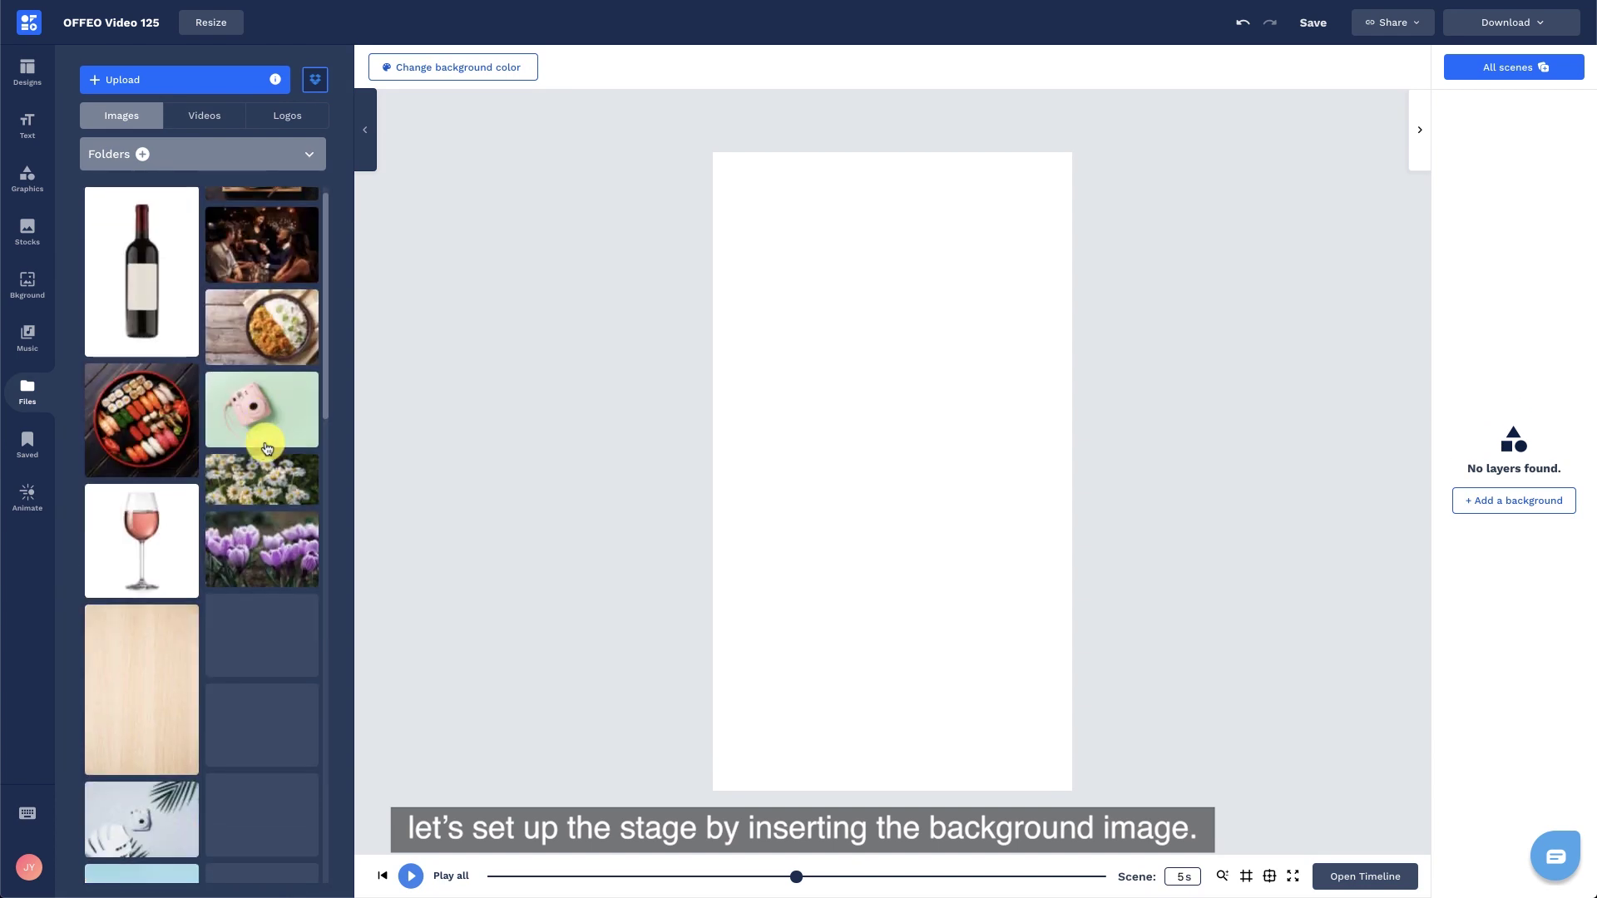
{"action": "left_click", "coordinate": [161, 692]}
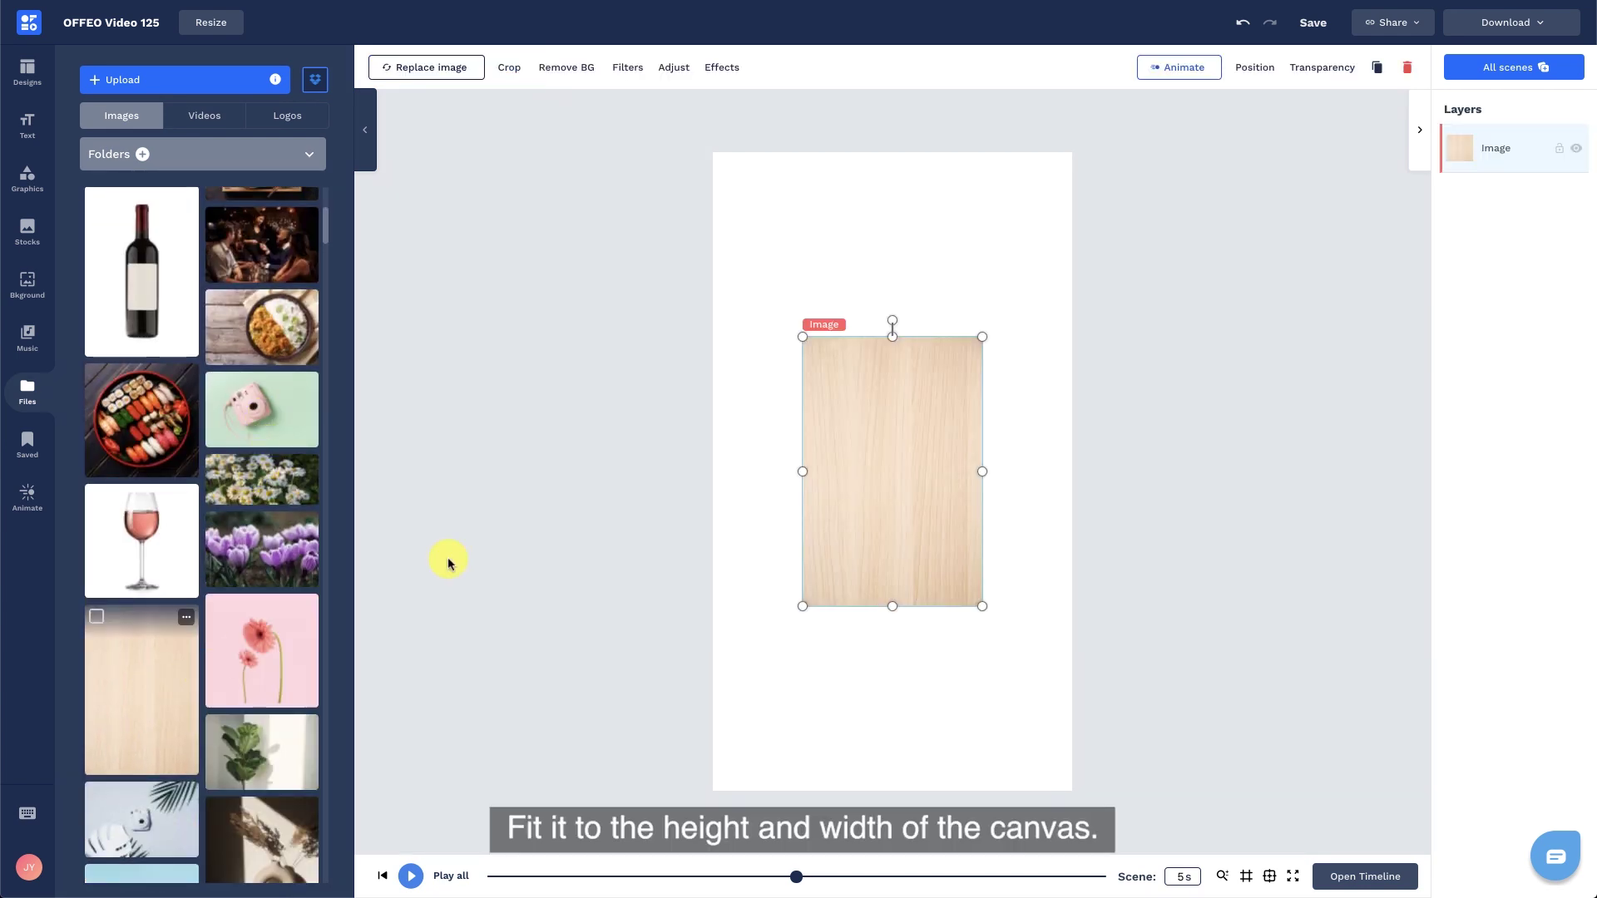
{"action": "left_click", "coordinate": [1245, 73]}
{"action": "left_click", "coordinate": [1294, 393]}
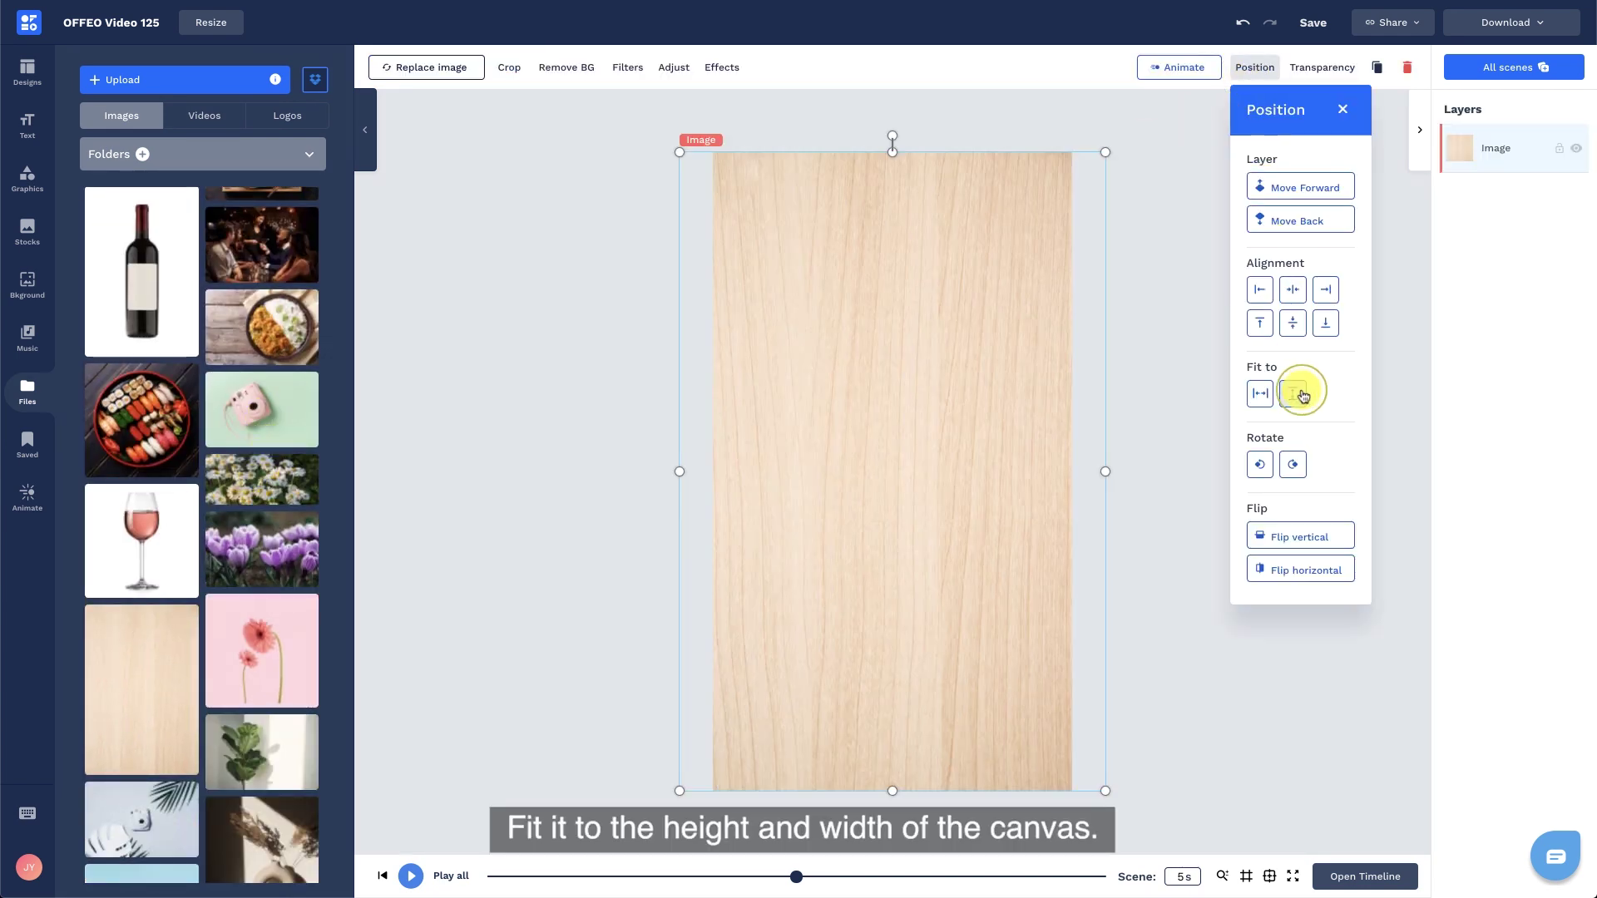
{"action": "left_click", "coordinate": [1305, 288]}
{"action": "left_click", "coordinate": [1168, 290]}
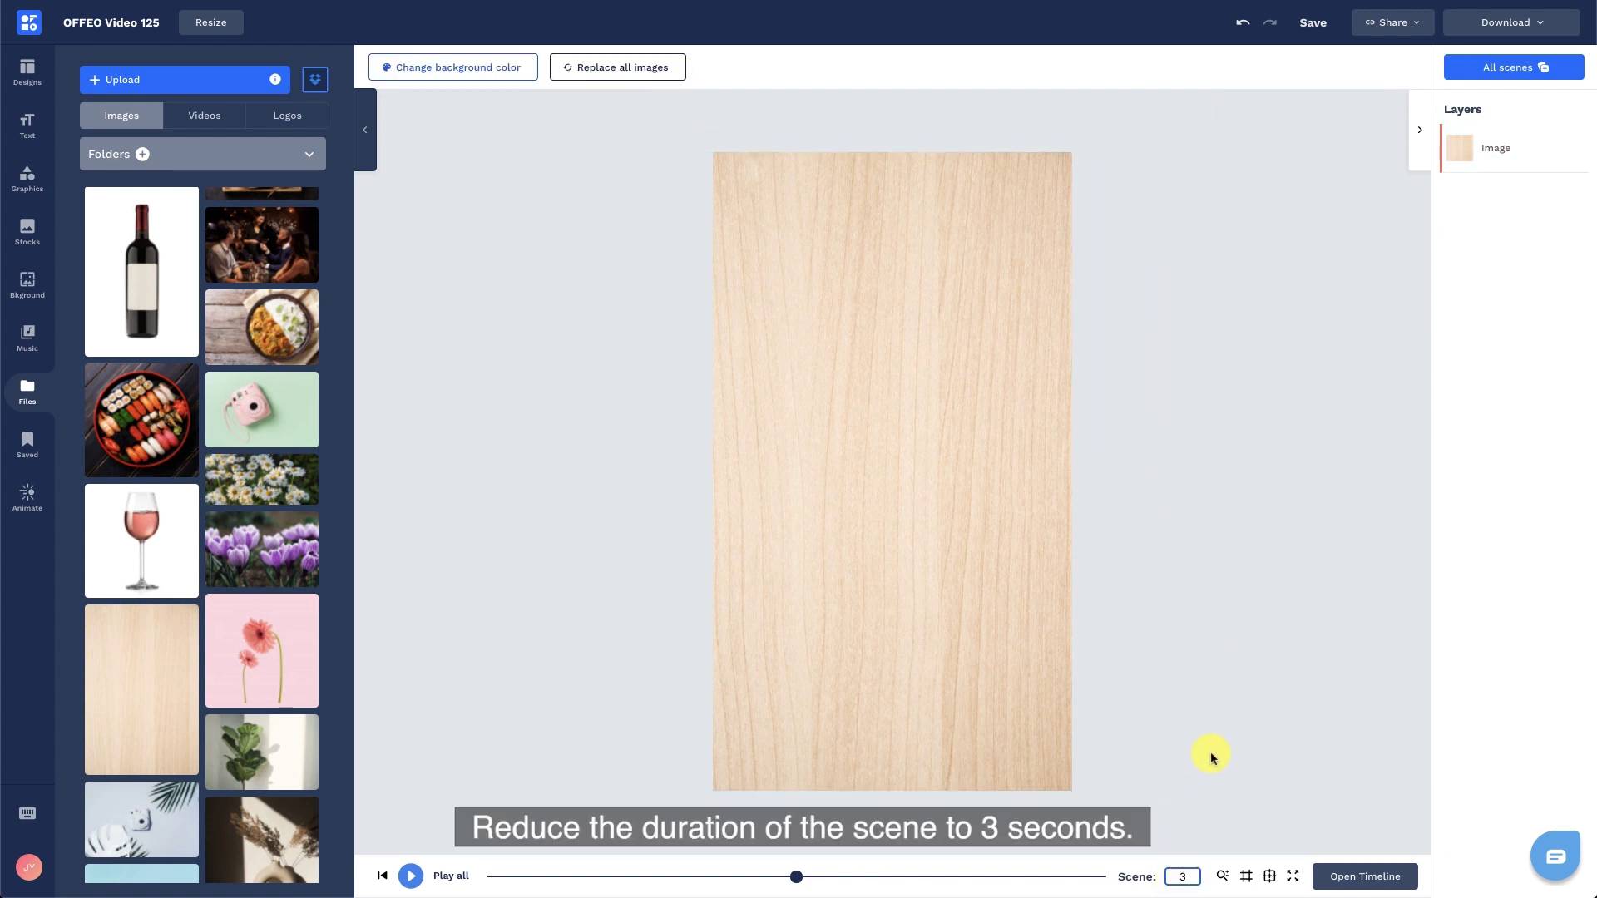
- Add the heading "'Treat For You'" as centre-aligned, bold, non-italic text at font size 140
{"action": "left_click", "coordinate": [32, 133]}
{"action": "left_click", "coordinate": [190, 85]}
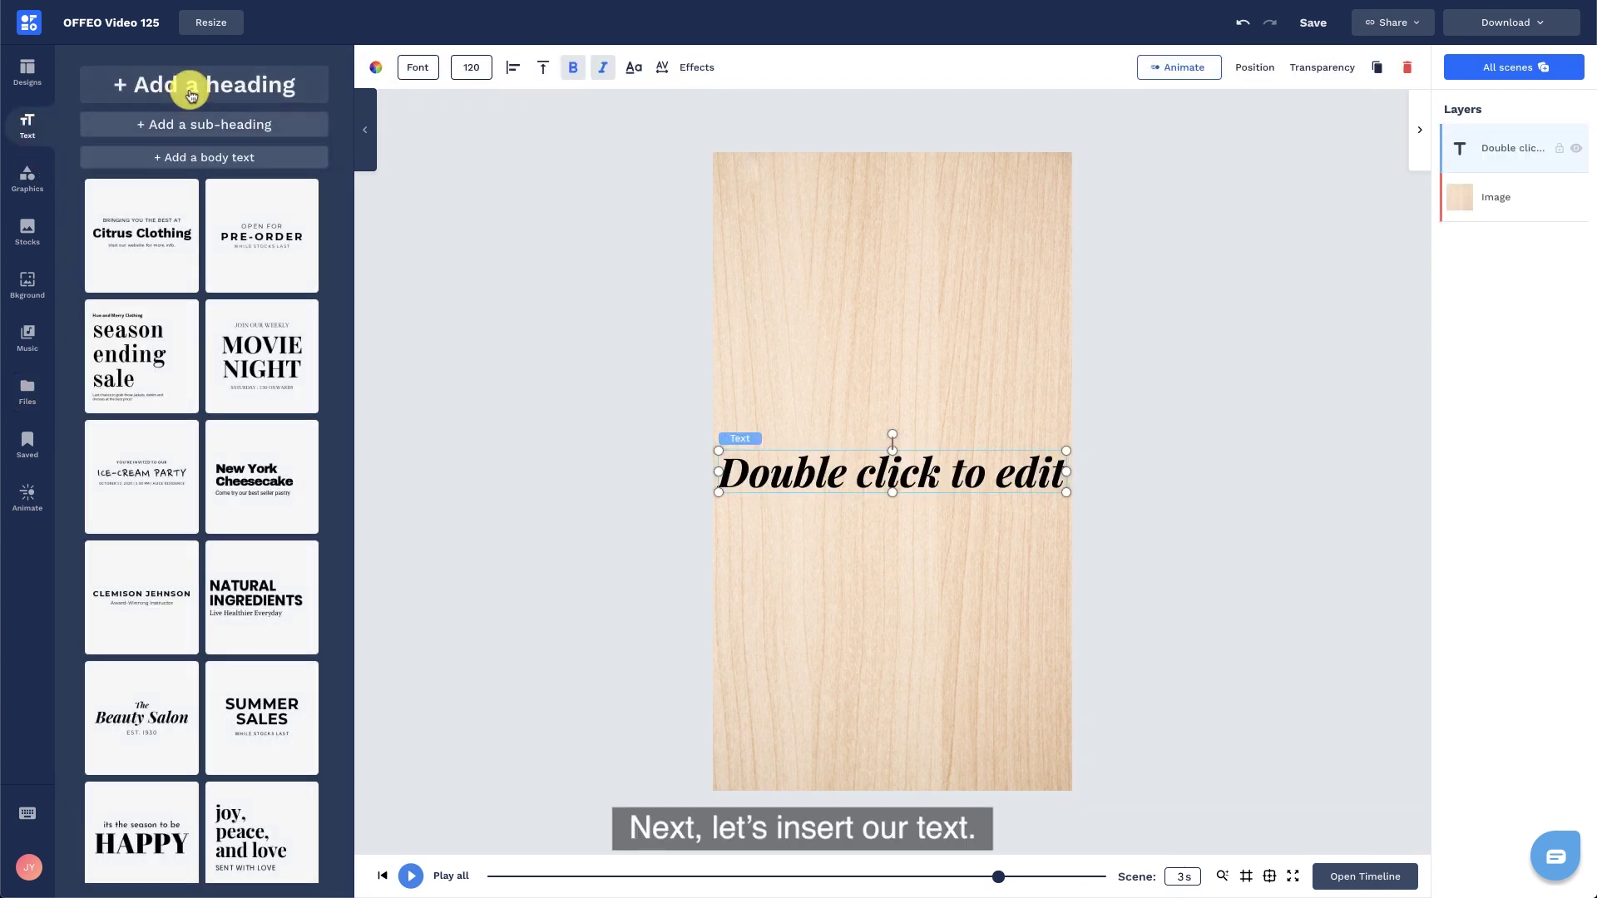
{"action": "double_click", "coordinate": [764, 468]}
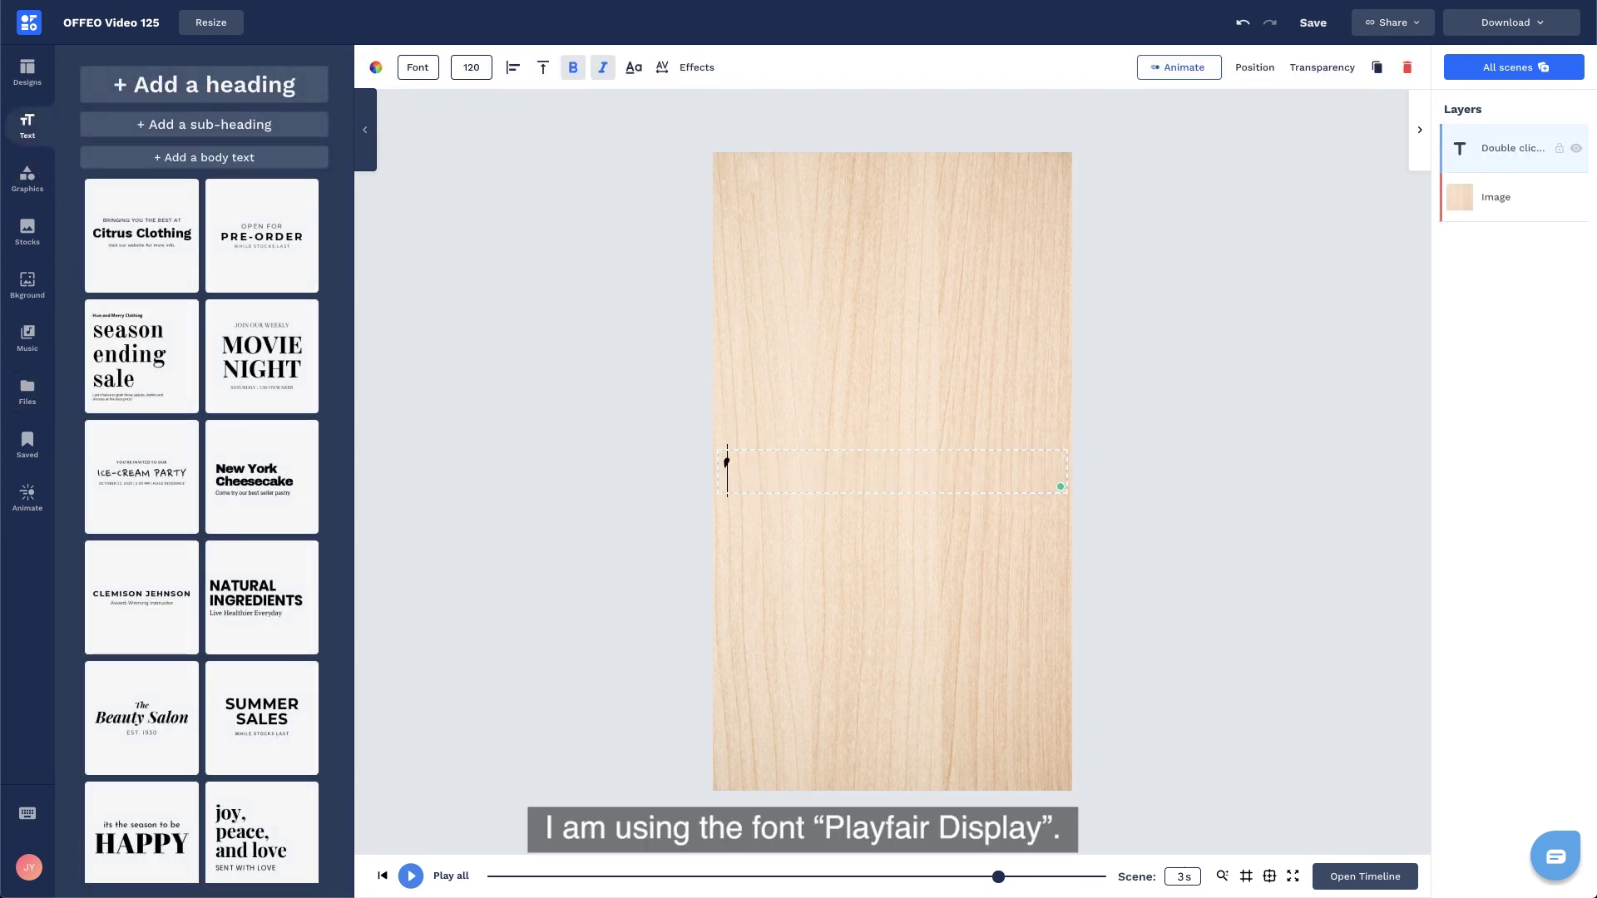
{"action": "left_click", "coordinate": [513, 73]}
{"action": "left_click", "coordinate": [600, 73]}
{"action": "left_click", "coordinate": [480, 66]}
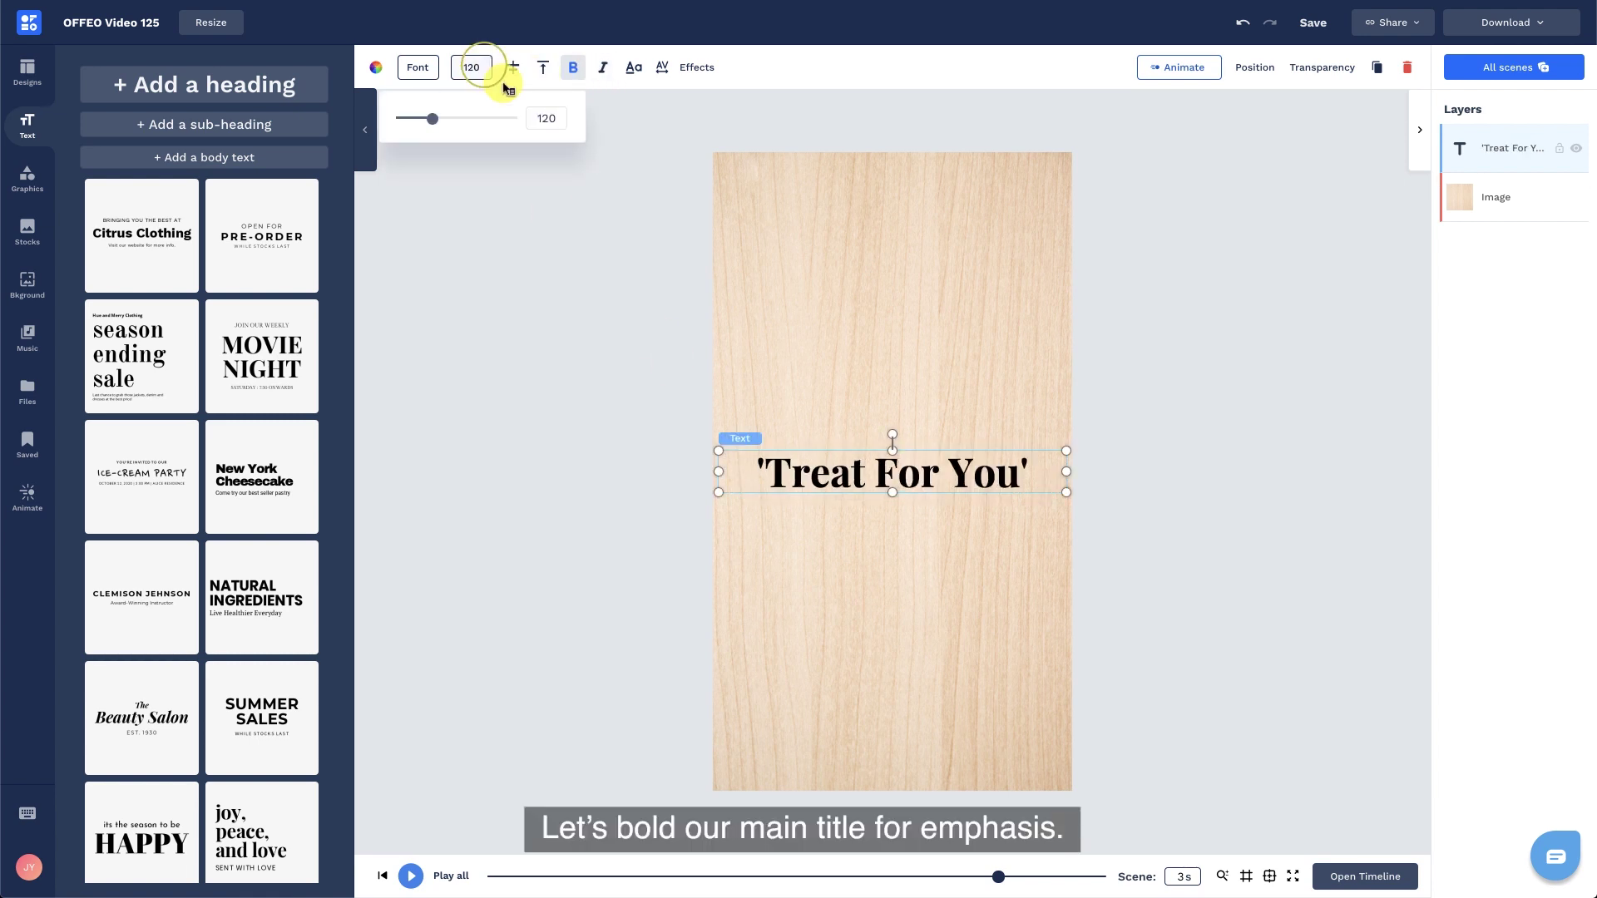
{"action": "type", "text": "140"}
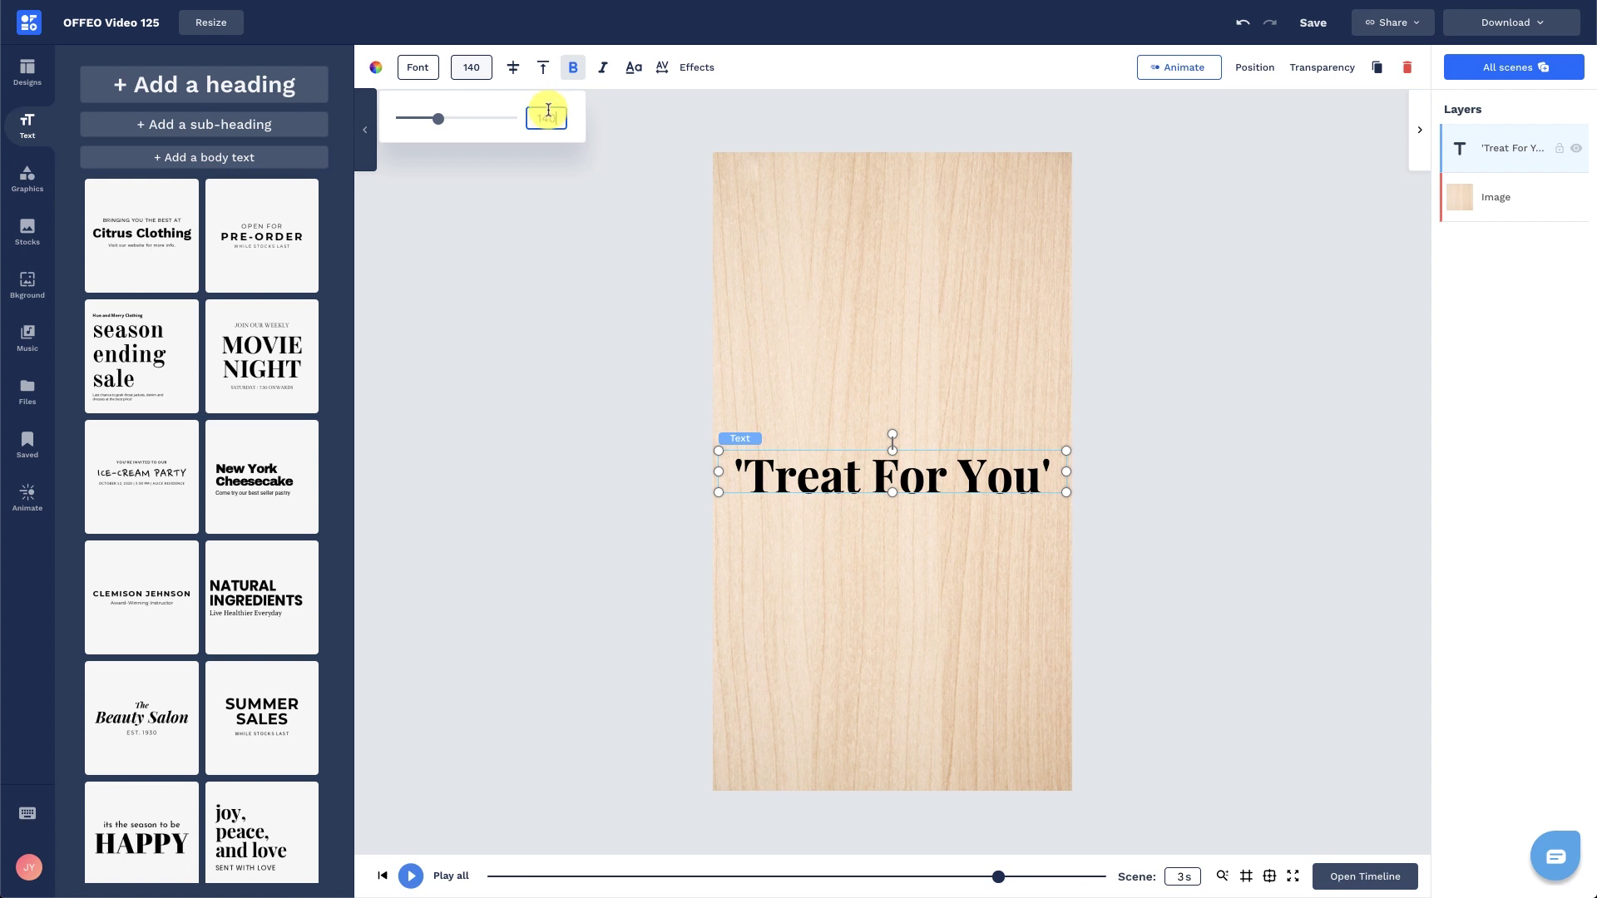
- Make the title's text box slightly taller, centre the text vertically inside it, and centre the box vertically on the canvas
{"action": "left_click_drag", "start_coordinate": [893, 493], "coordinate": [896, 512]}
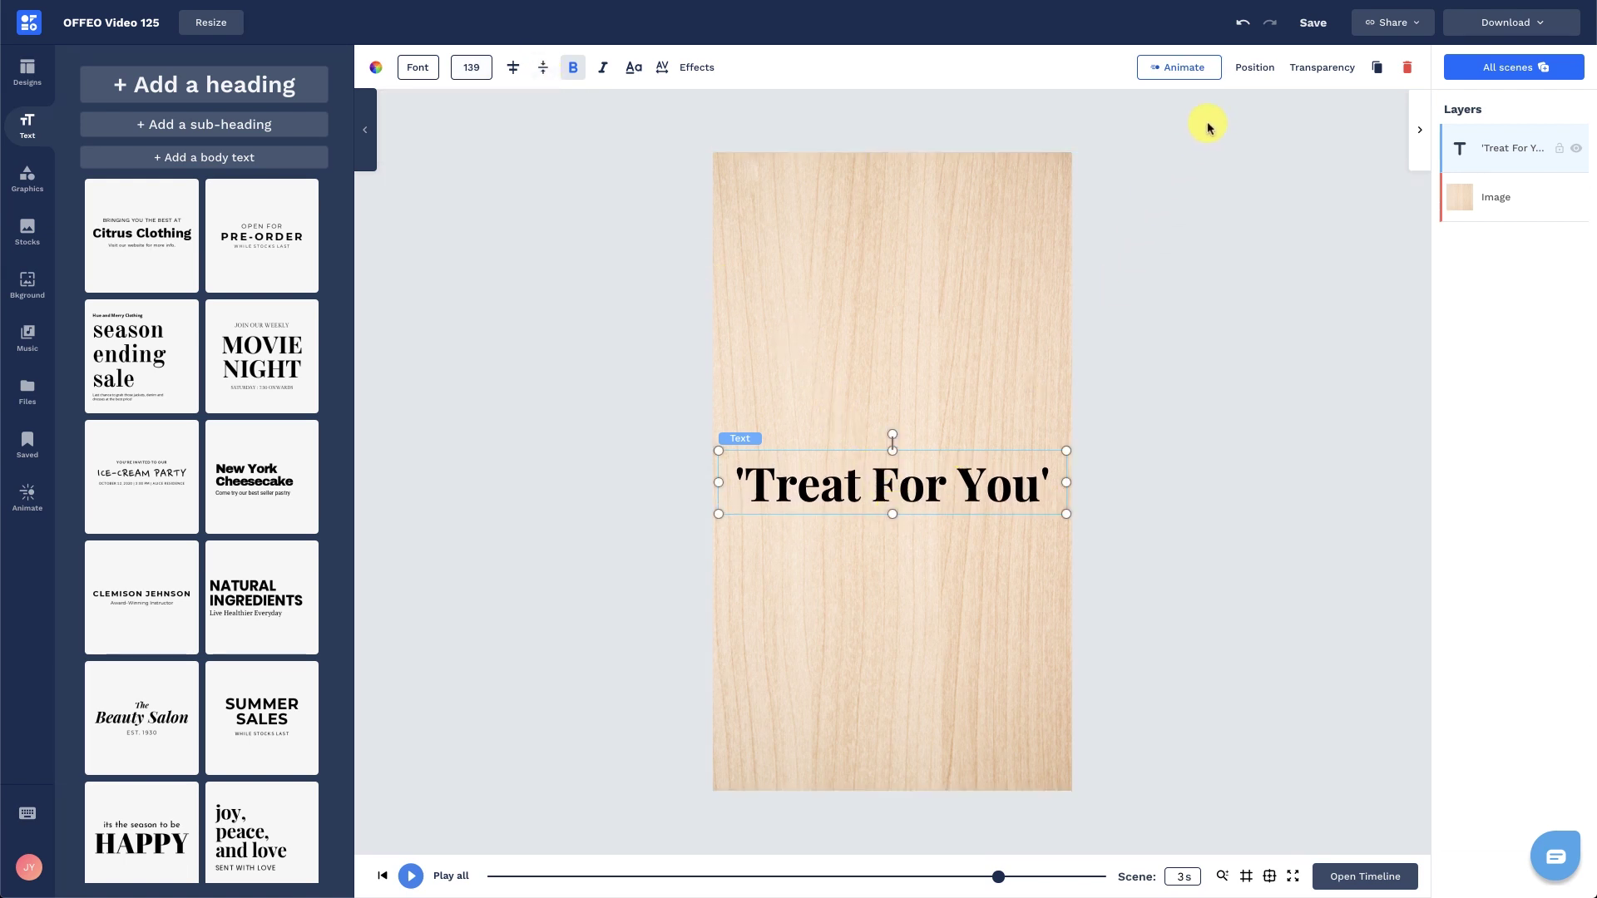
{"action": "left_click", "coordinate": [1254, 69]}
{"action": "left_click", "coordinate": [1293, 327]}
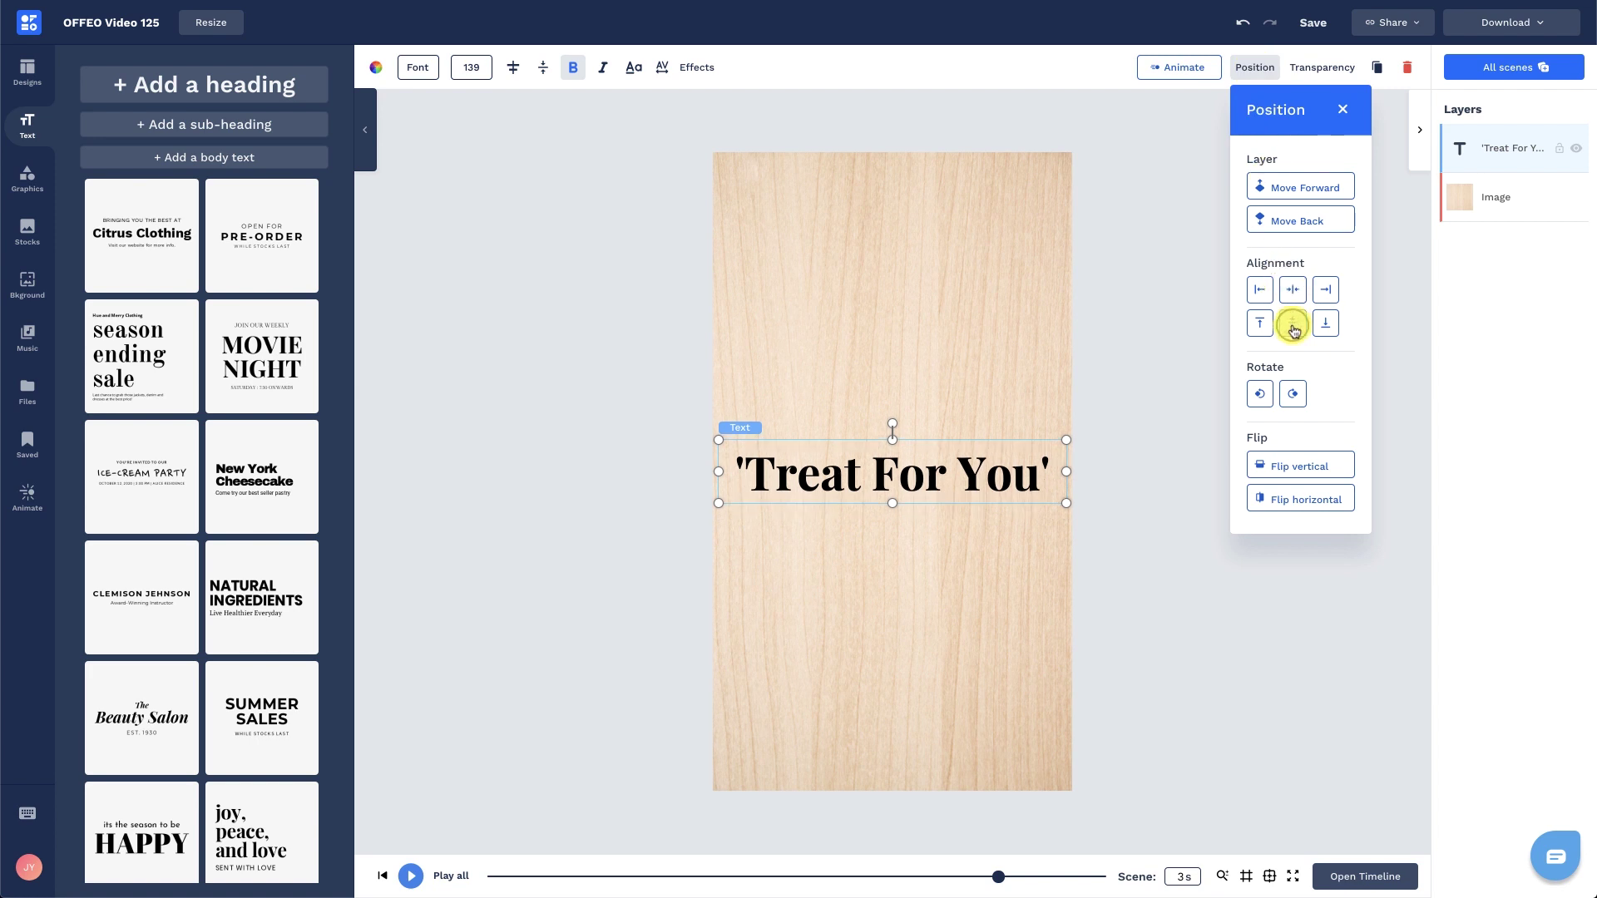
{"action": "left_click", "coordinate": [1176, 342]}
- Change the title's font colour to a dark grey shade
{"action": "left_click", "coordinate": [959, 473]}
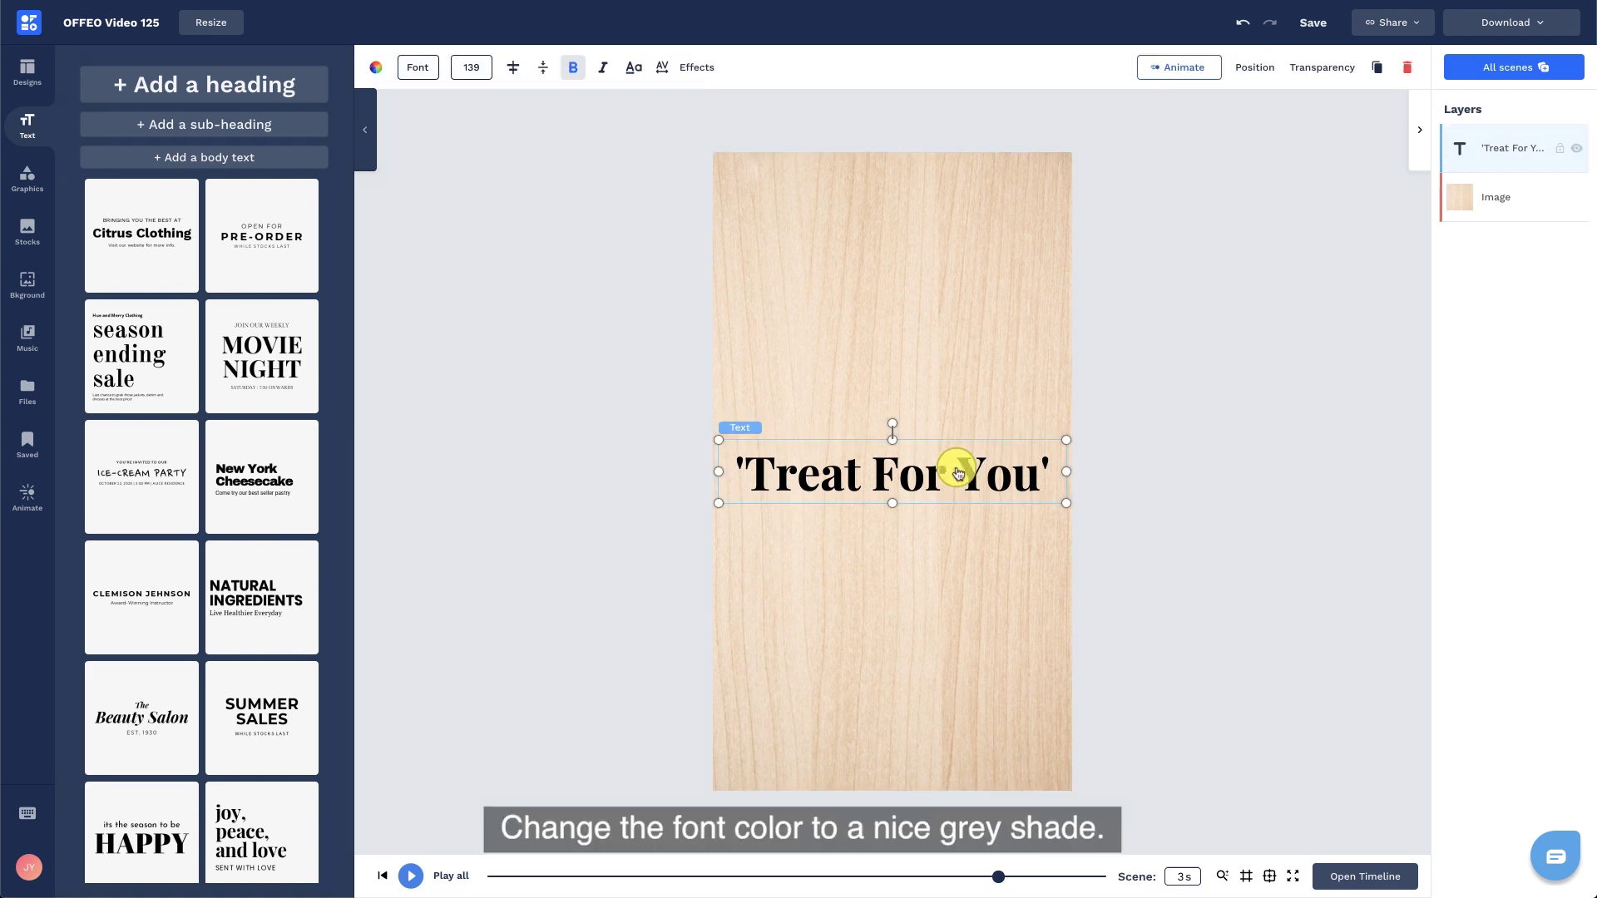
{"action": "left_click", "coordinate": [376, 68]}
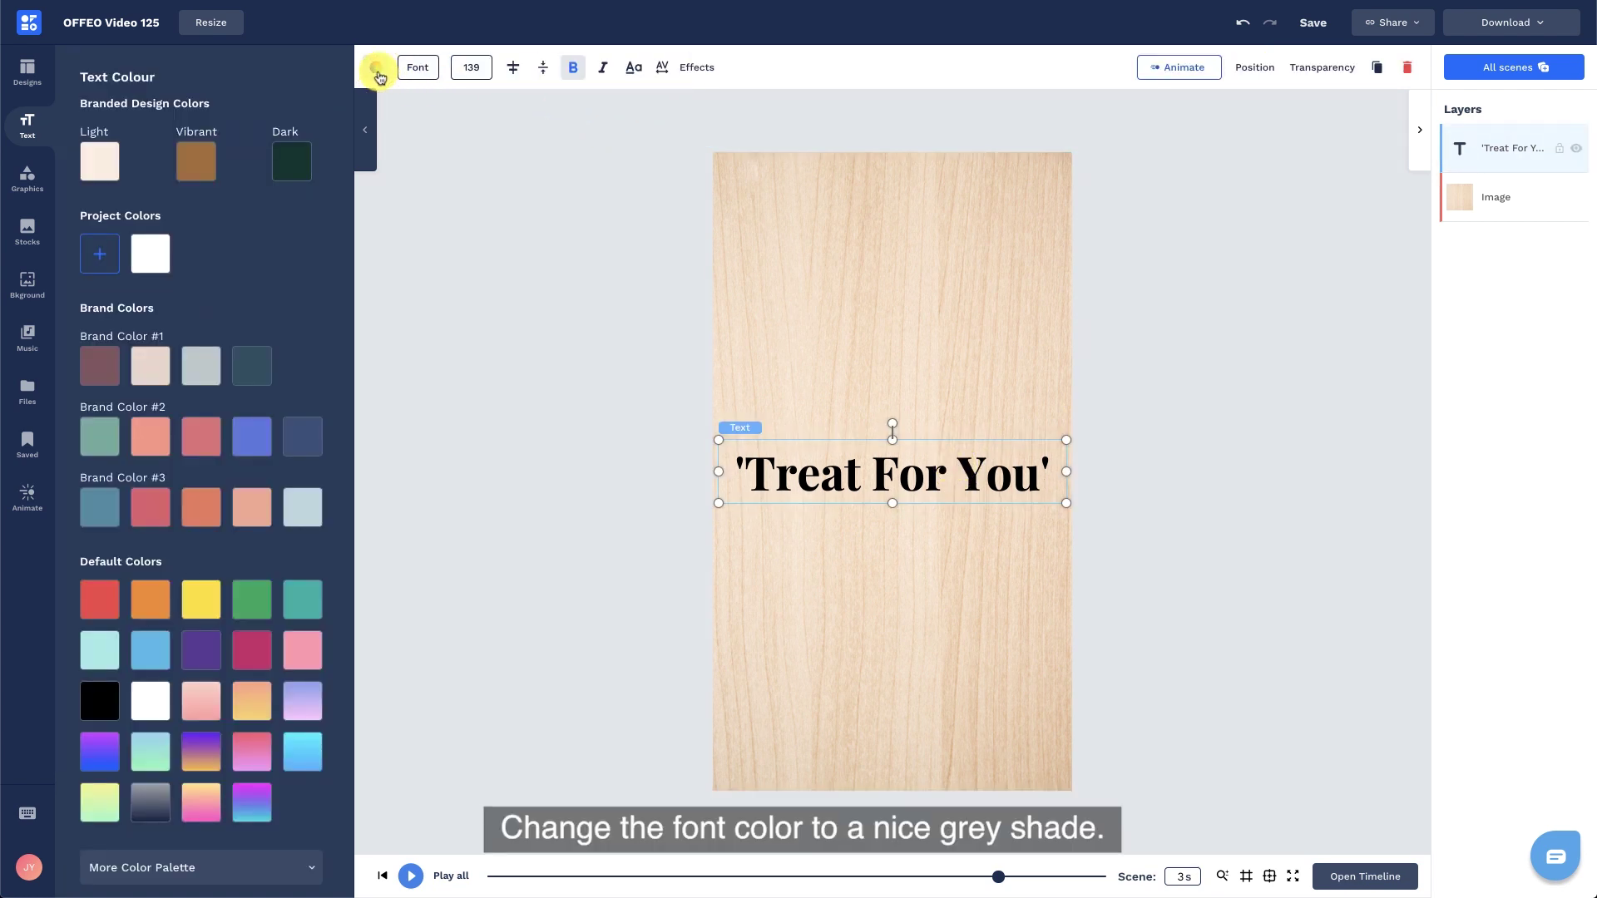
{"action": "left_click", "coordinate": [98, 251]}
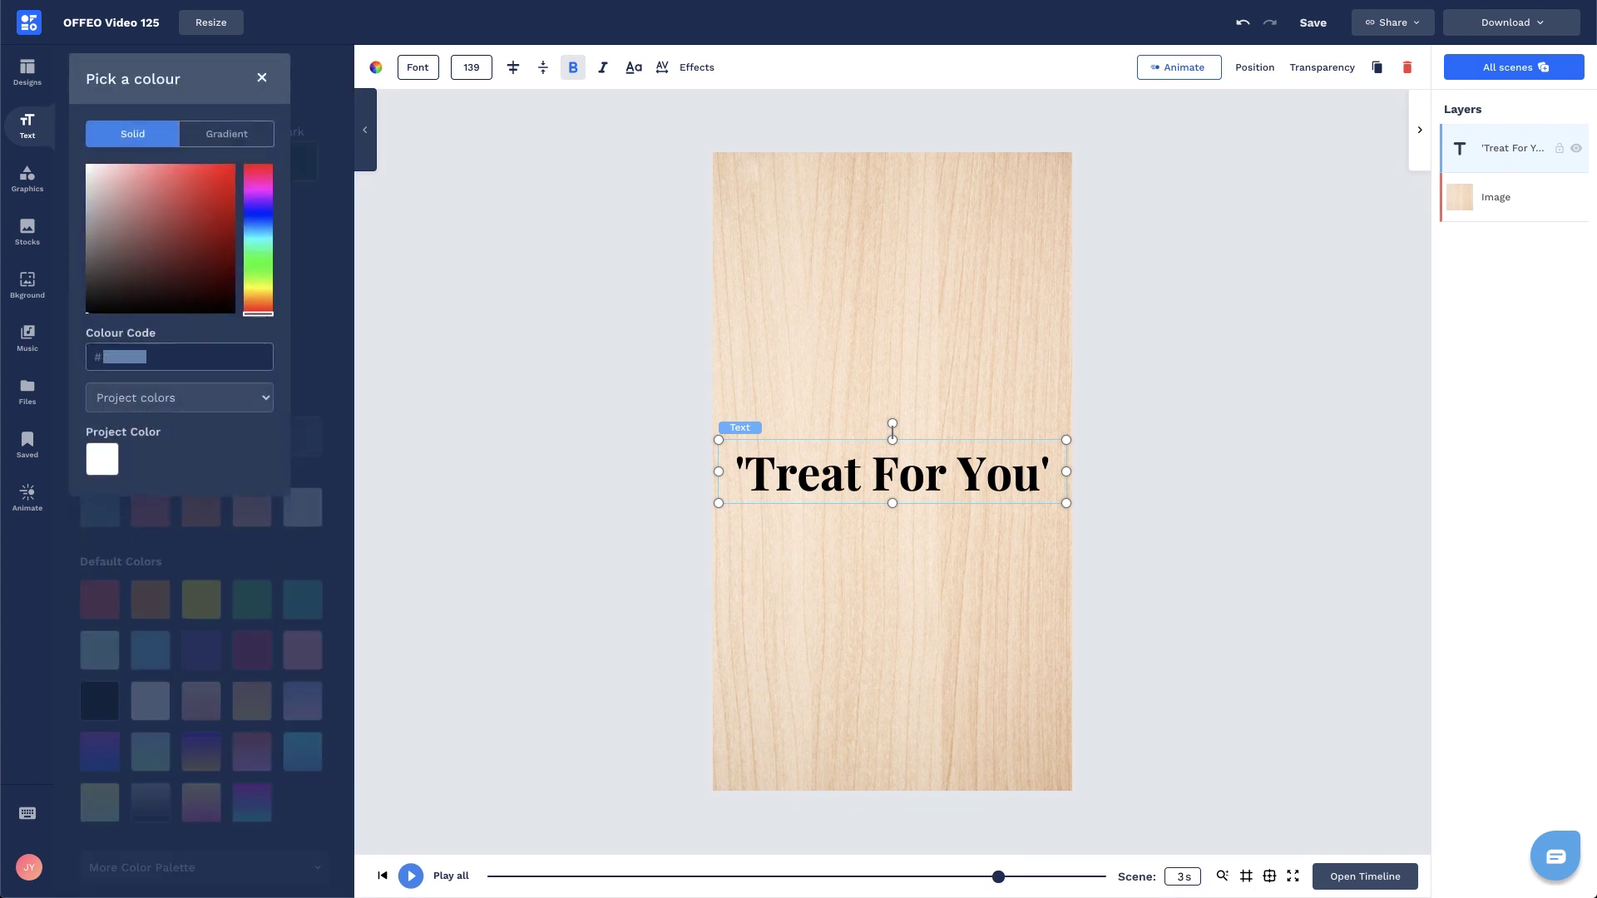
{"action": "left_click", "coordinate": [160, 321]}
{"action": "left_click", "coordinate": [262, 78]}
- Apply a drop shadow to the title with blur 8 and transparency 70%, and change the shadow colour
{"action": "left_click", "coordinate": [689, 68]}
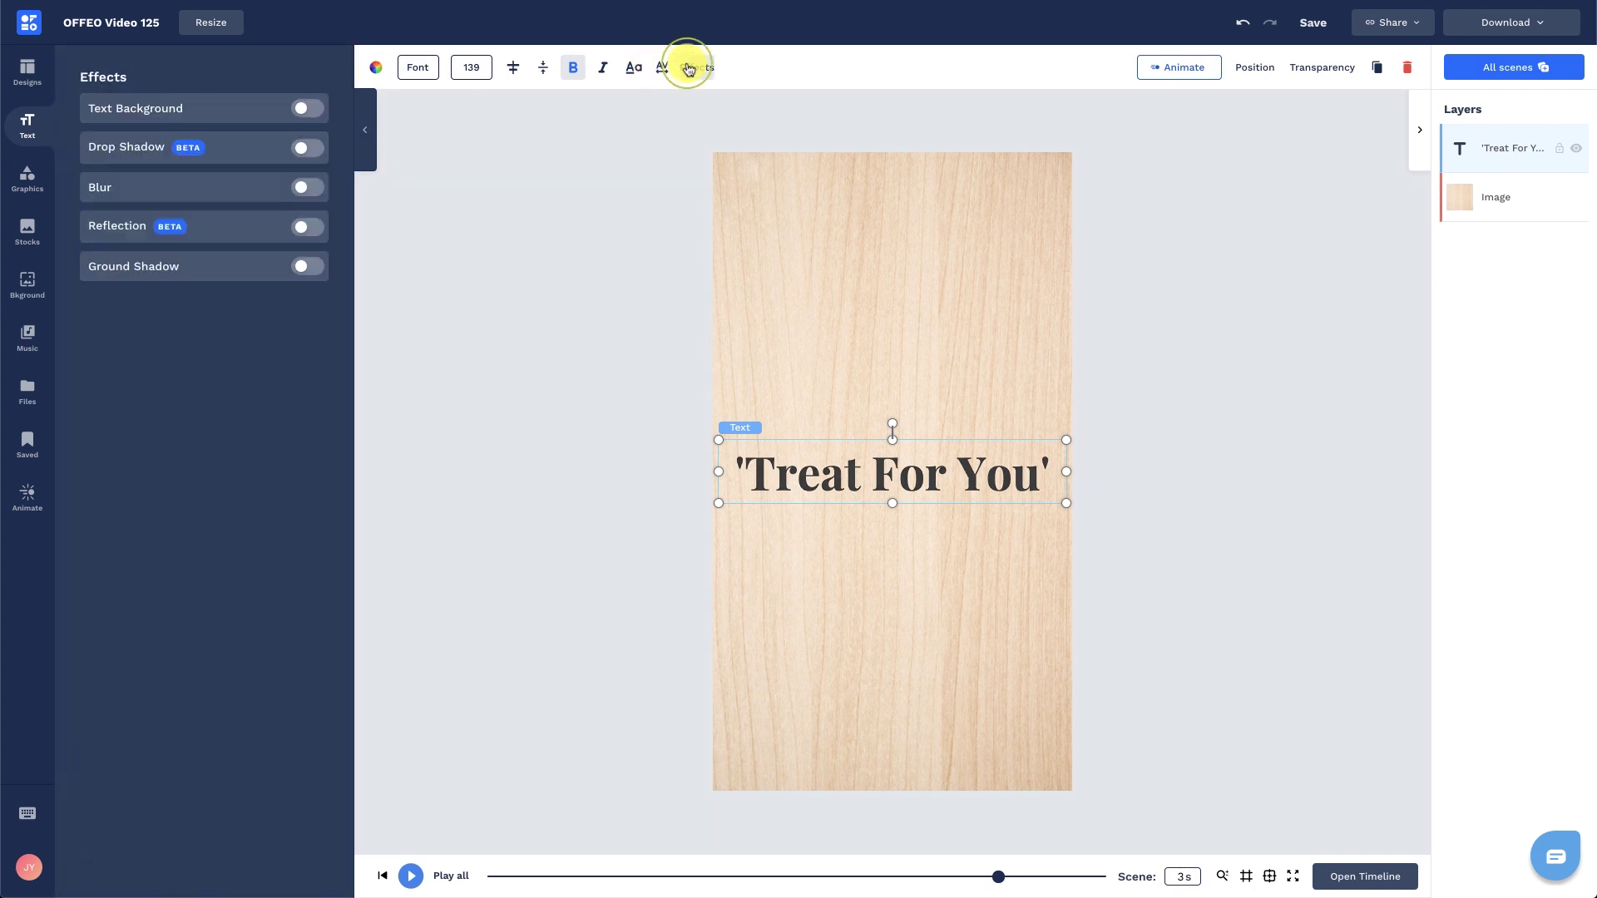
{"action": "left_click", "coordinate": [309, 147]}
{"action": "type", "text": "8"}
{"action": "left_click", "coordinate": [315, 371]}
{"action": "type", "text": "70"}
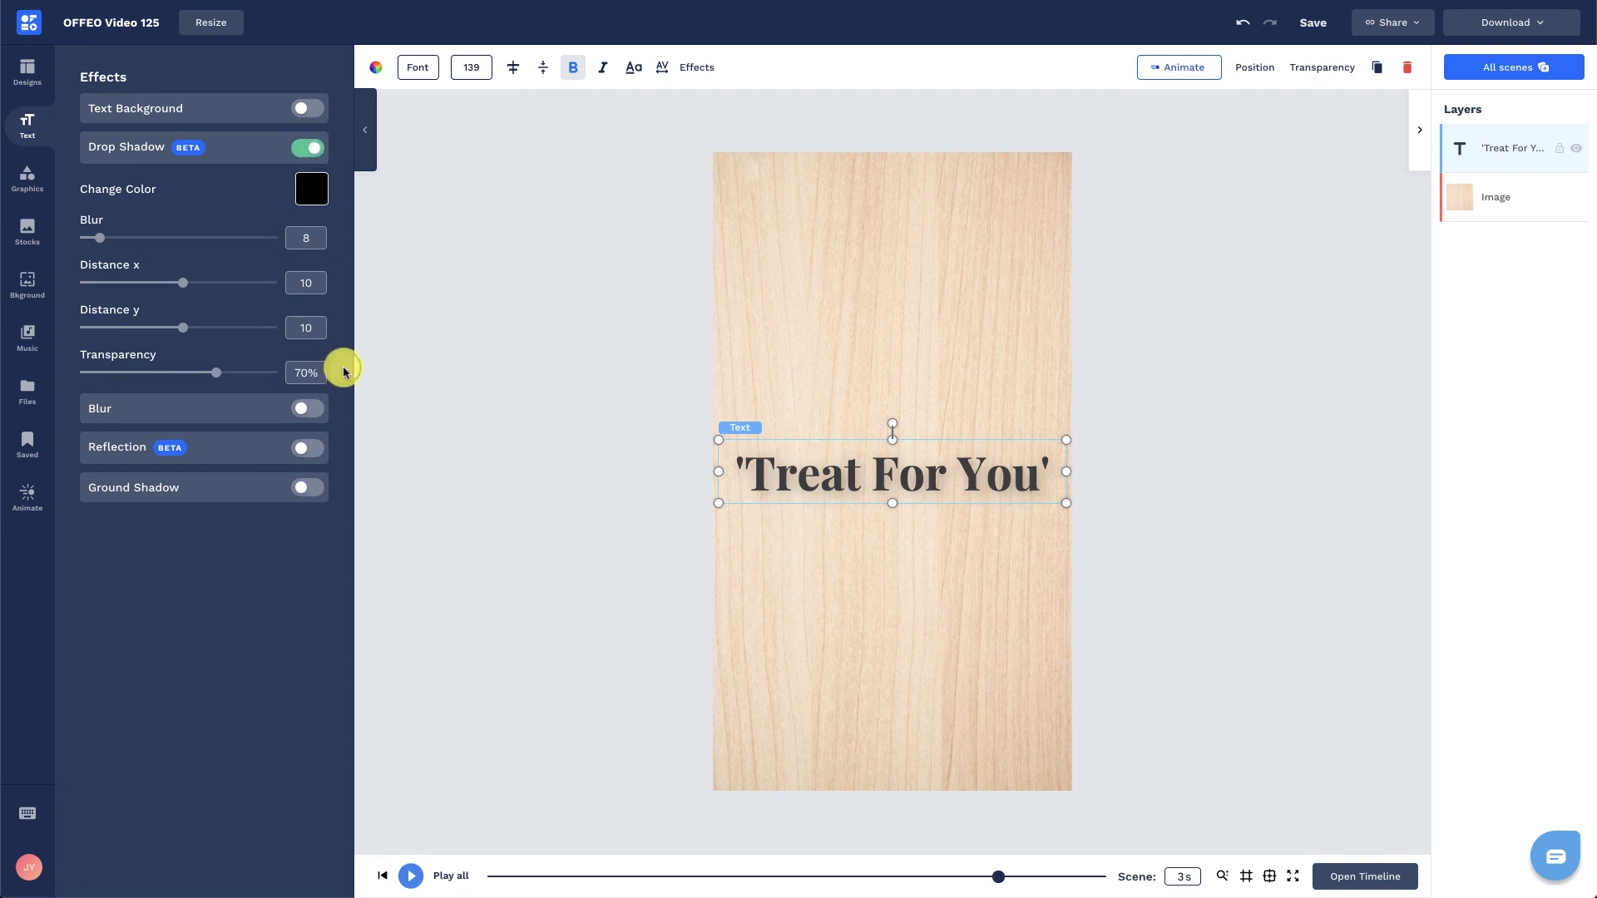
{"action": "type", "text": "5"}
{"action": "left_click", "coordinate": [312, 189]}
{"action": "left_click", "coordinate": [104, 415]}
{"action": "left_click", "coordinate": [392, 185]}
{"action": "left_click", "coordinate": [607, 382]}
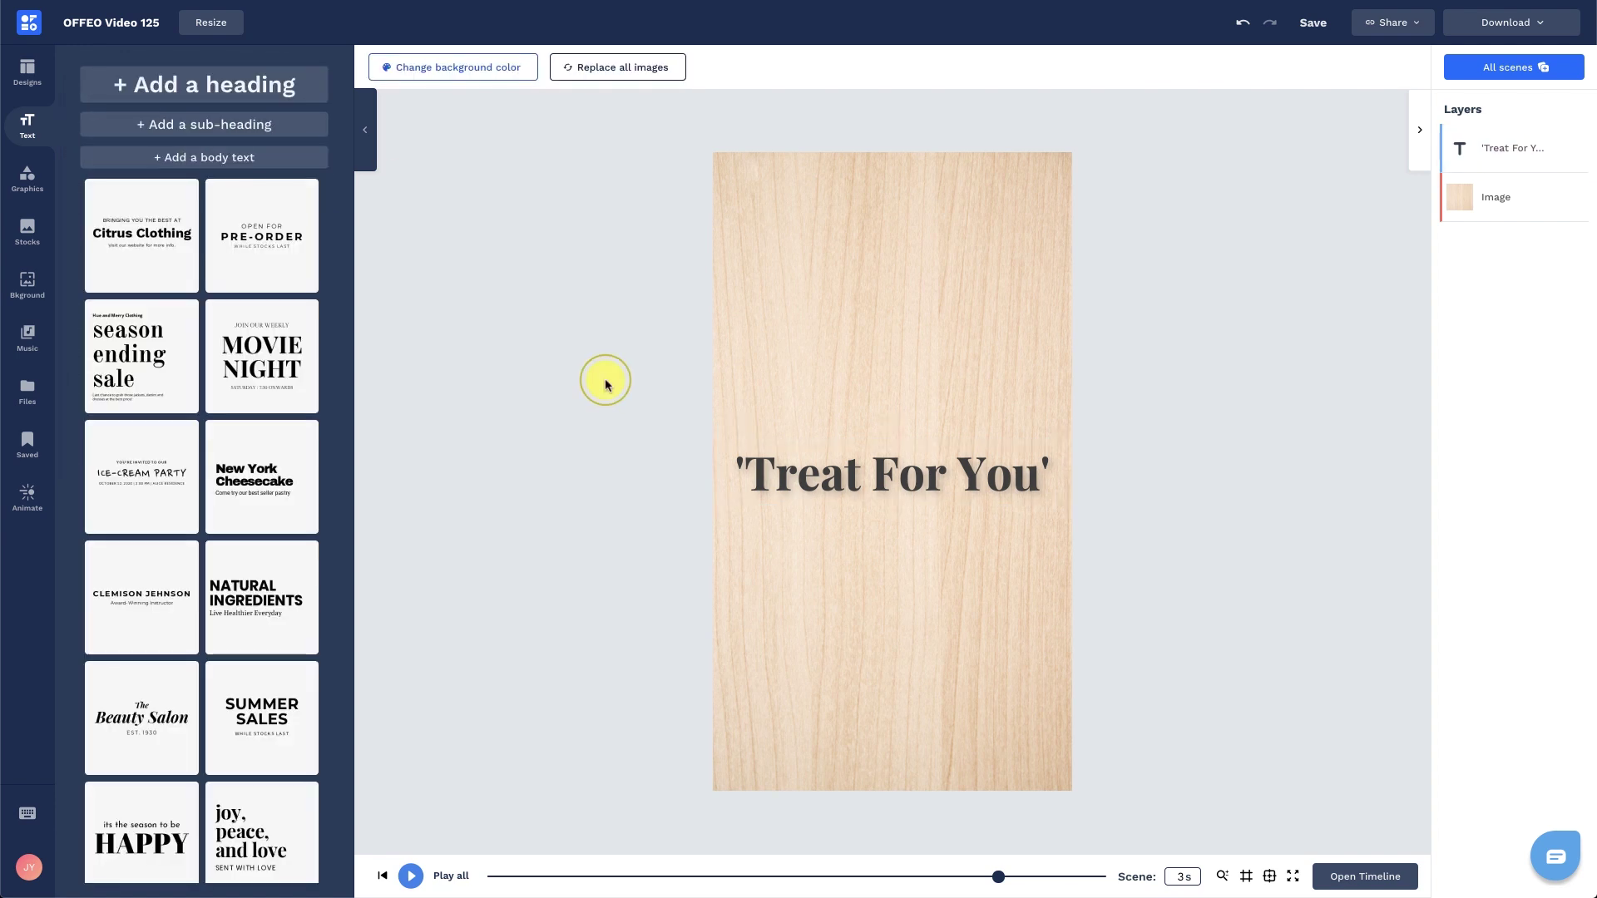
- Duplicate the title, place the copy directly beneath it, and change its text to "Dinner Buffet"
{"action": "left_click", "coordinate": [802, 475]}
{"action": "key", "text": "ctrl+d"}
{"action": "left_click_drag", "start_coordinate": [803, 476], "coordinate": [826, 521]}
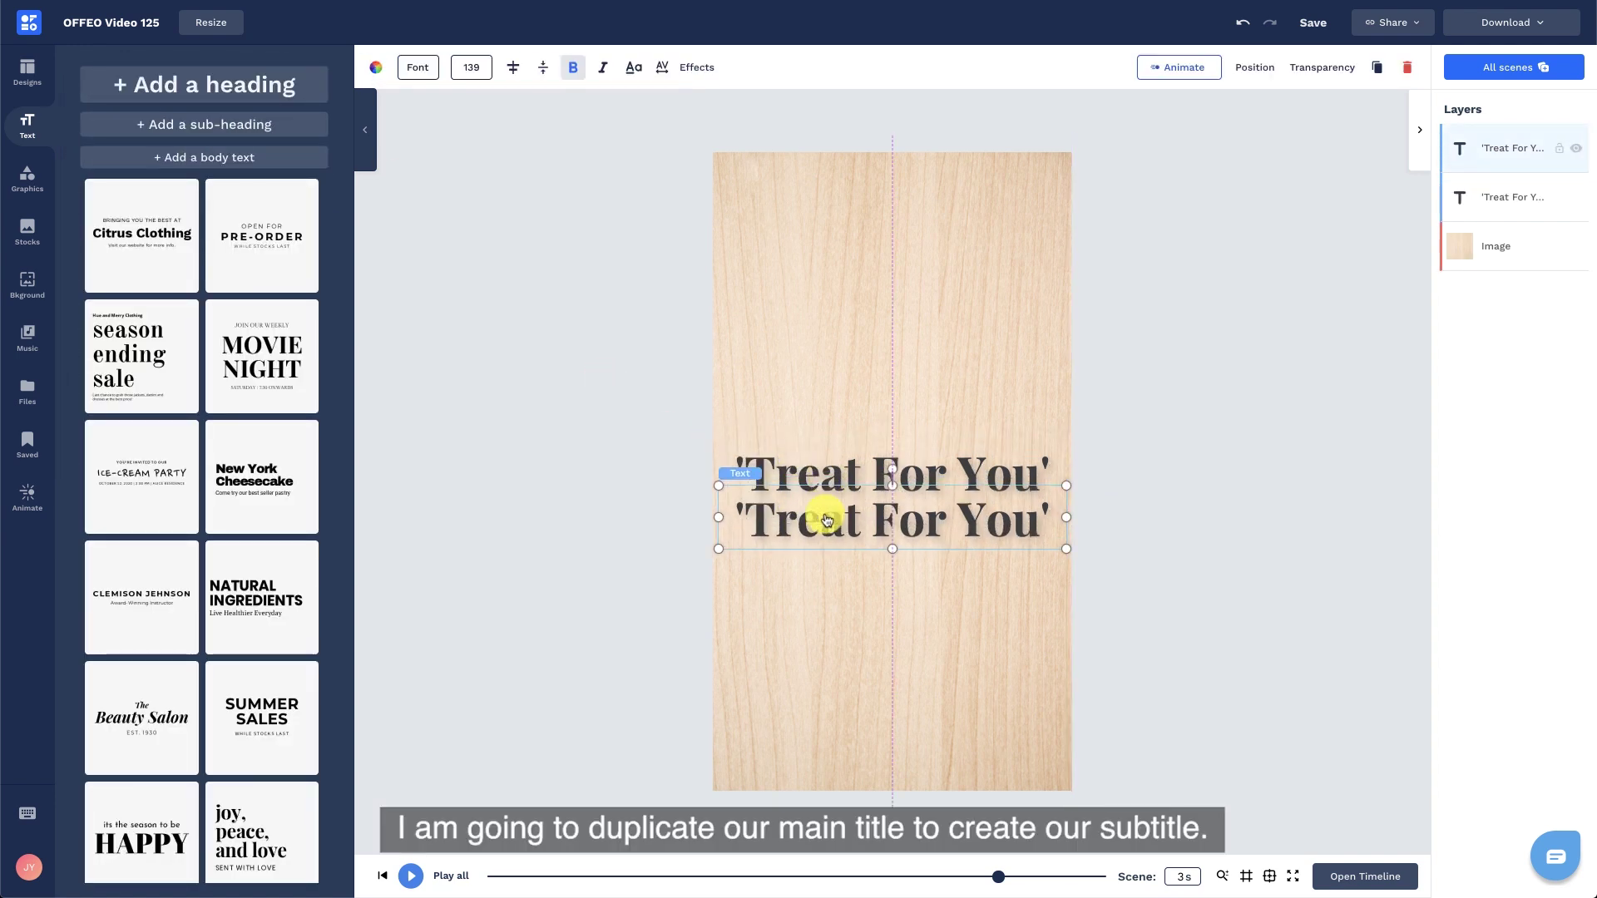
{"action": "double_click", "coordinate": [826, 520]}
{"action": "type", "text": "Dinner B"}
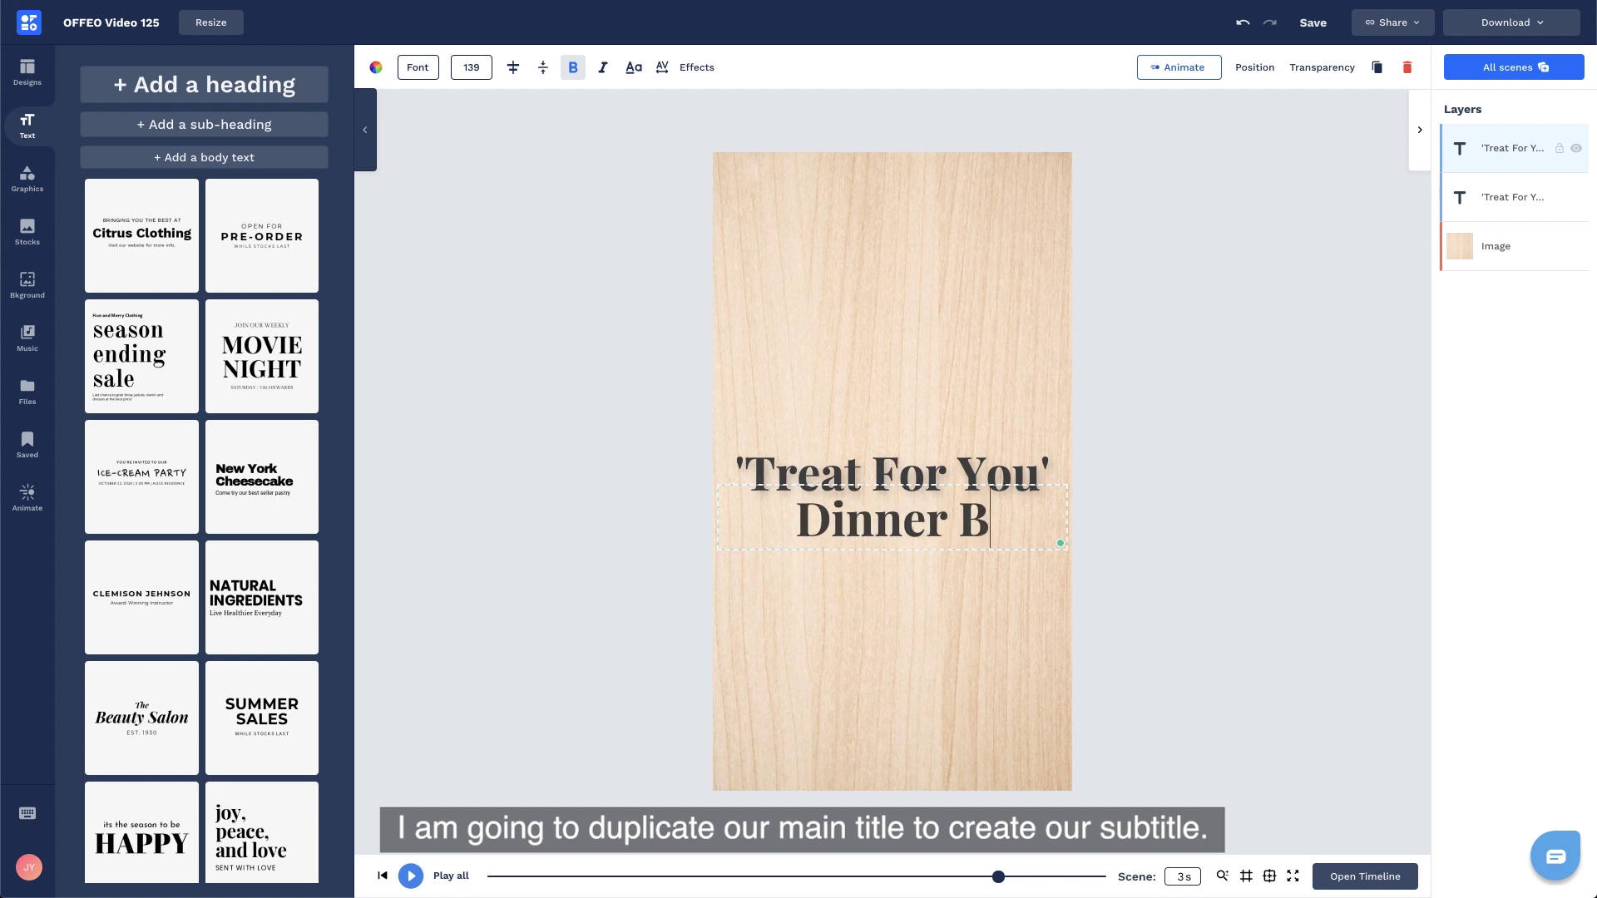
{"action": "type", "text": "uffet"}
- Make the "Dinner Buffet" subtitle italic instead of bold and set its font size to 80
{"action": "left_click", "coordinate": [574, 68]}
{"action": "left_click", "coordinate": [603, 68]}
{"action": "left_click", "coordinate": [472, 69]}
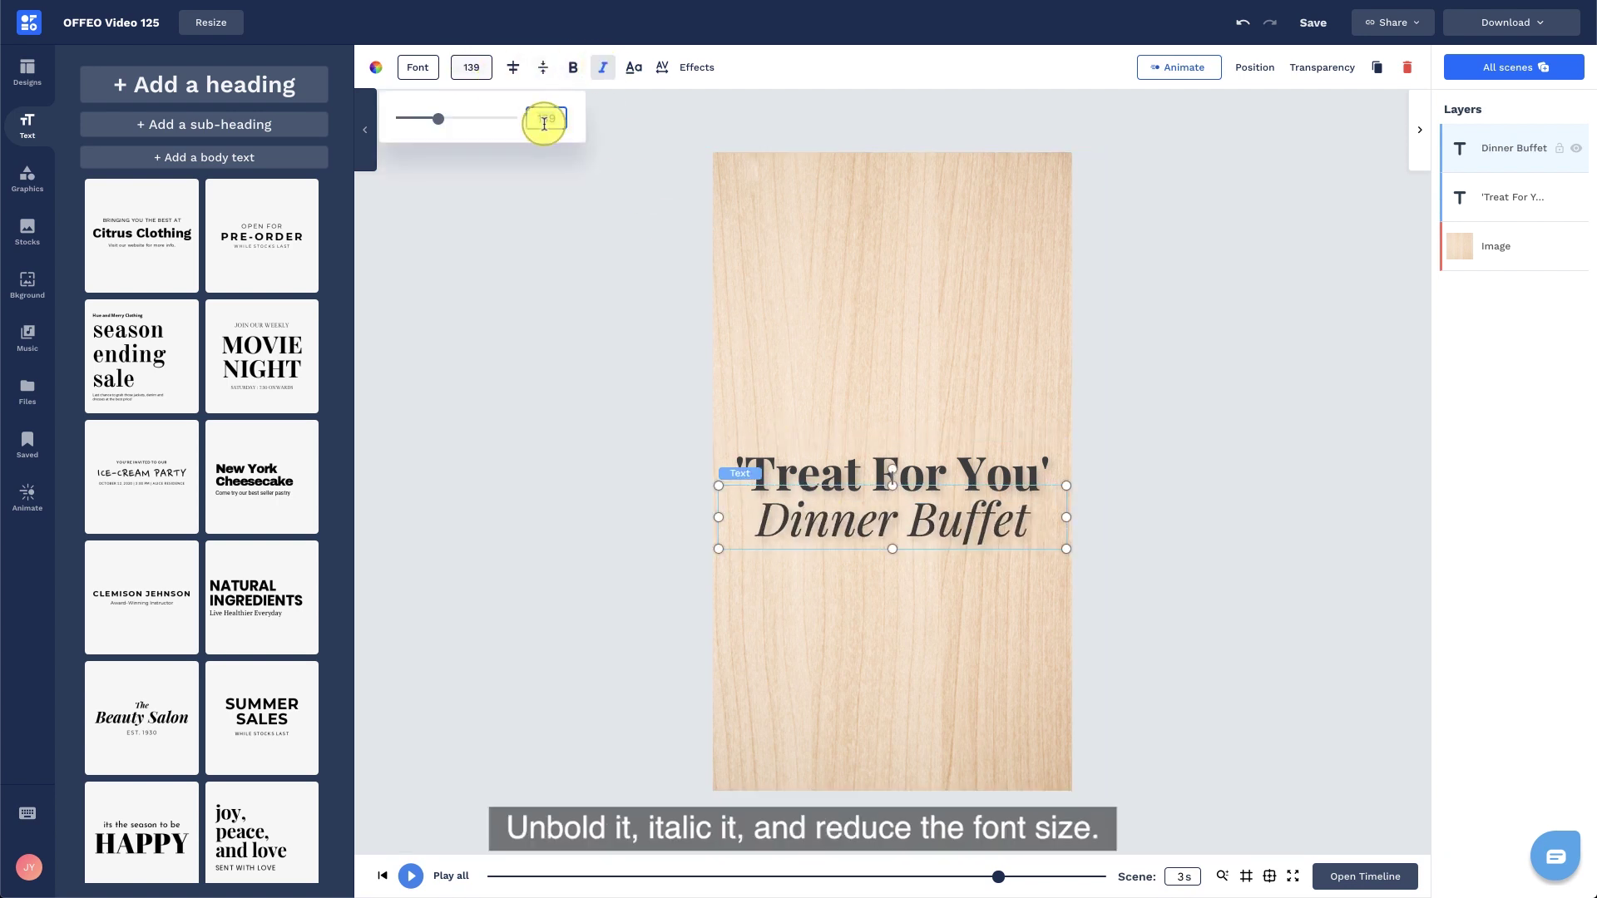
{"action": "type", "text": "80"}
{"action": "left_click", "coordinate": [587, 254]}
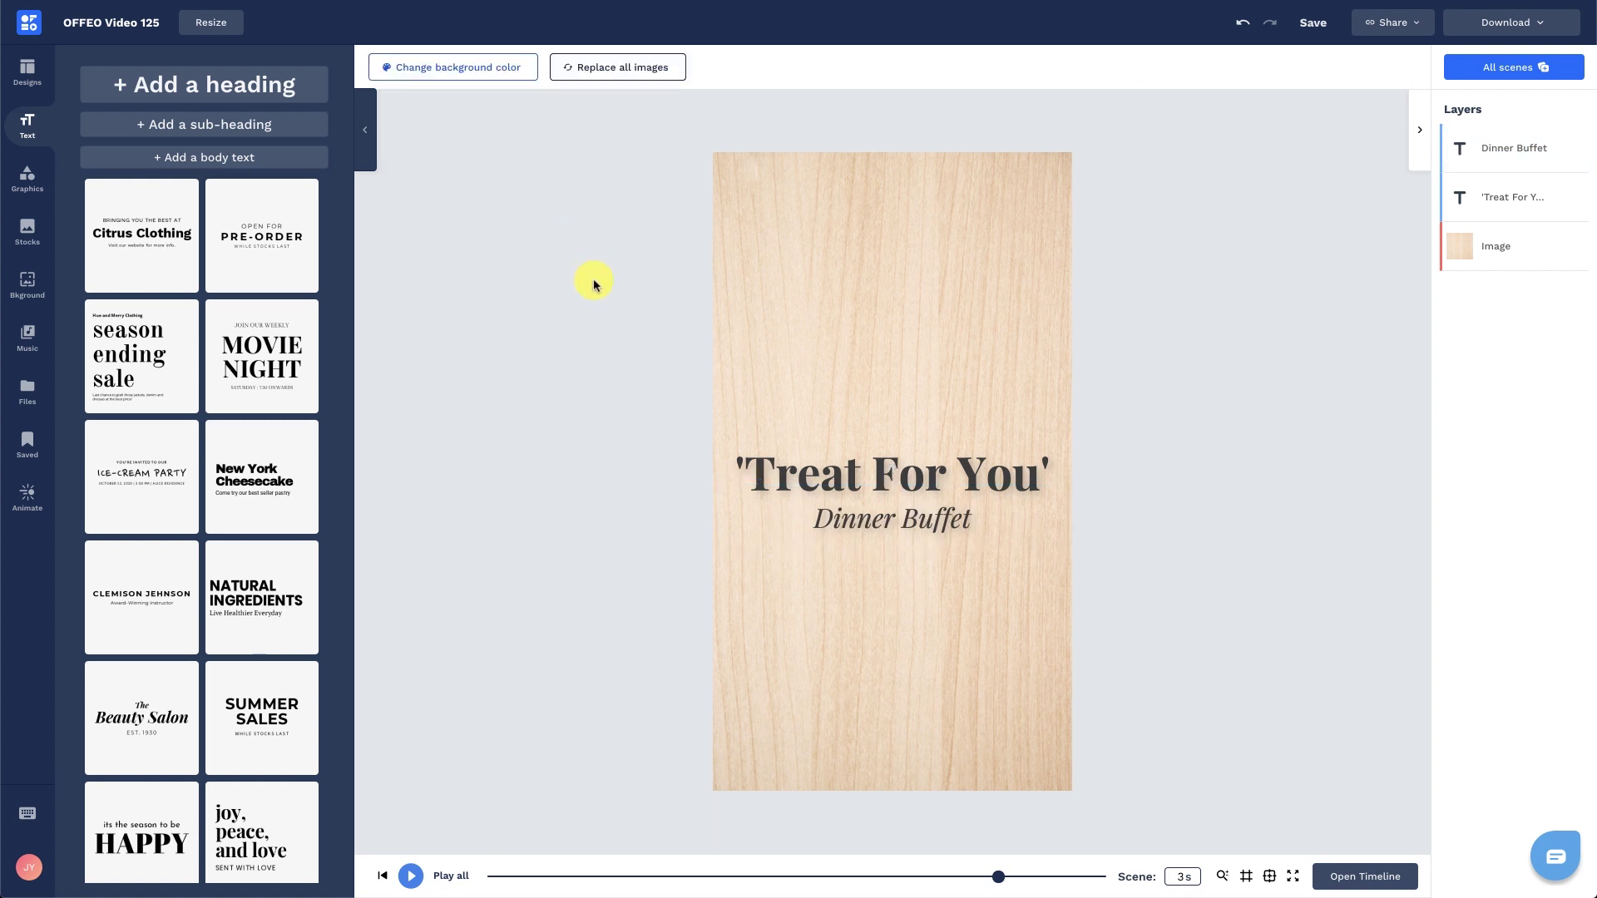
- Duplicate the subtitle, place the copy above the title, and change its text to "OFFEO Exclusive"
{"action": "left_click", "coordinate": [856, 509]}
{"action": "key", "text": "ctrl+d"}
{"action": "left_click_drag", "start_coordinate": [871, 530], "coordinate": [862, 435]}
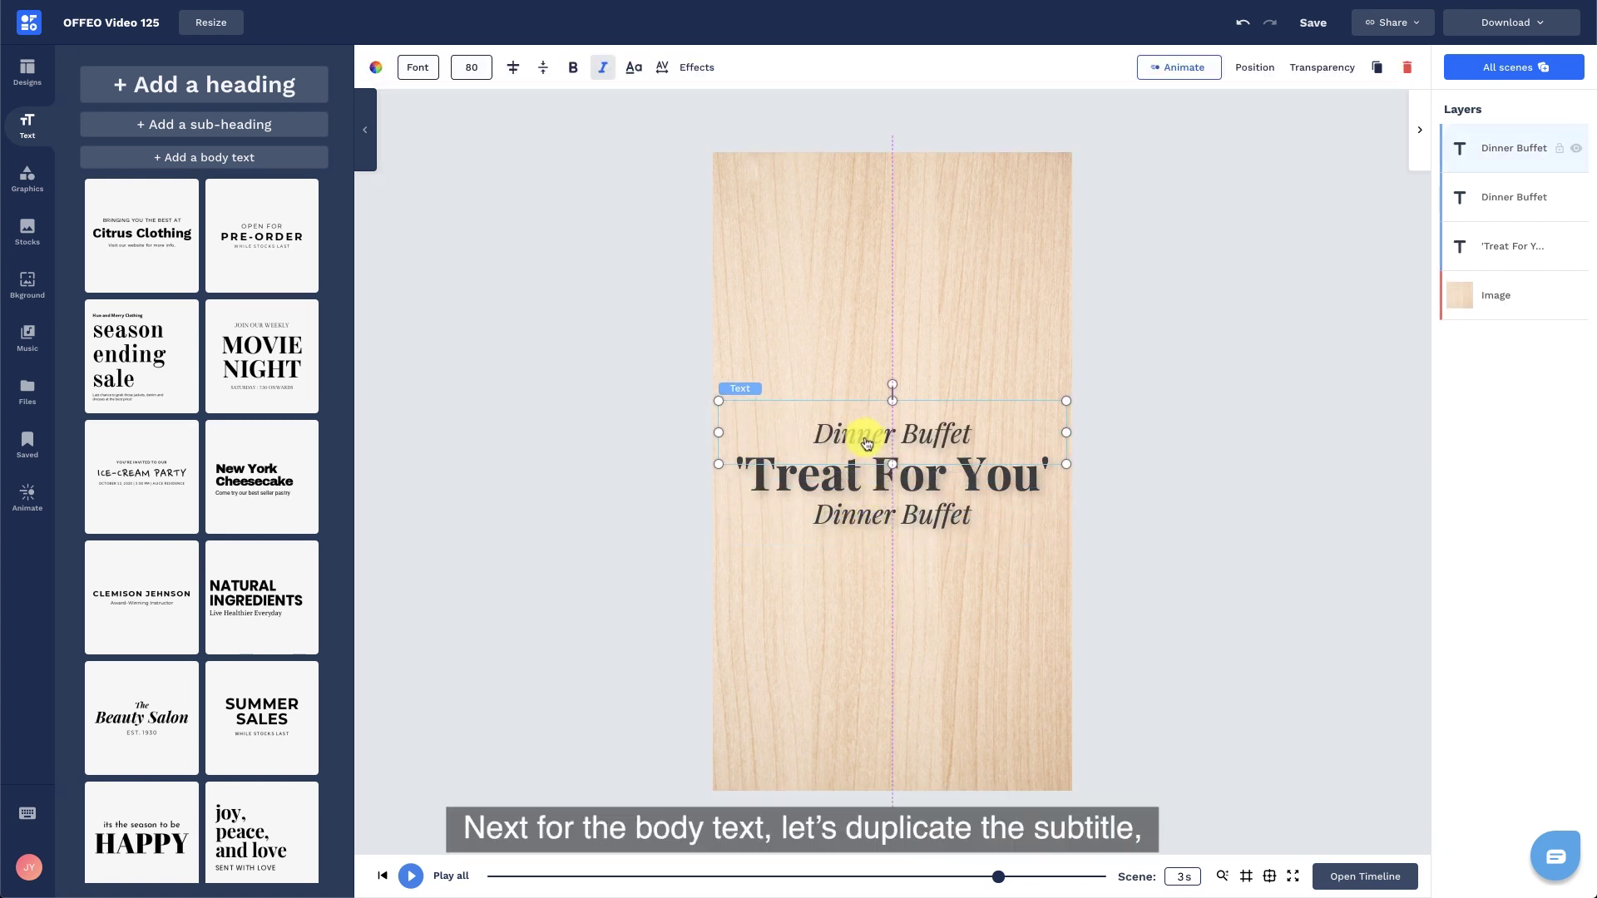
{"action": "double_click", "coordinate": [863, 435]}
{"action": "type", "text": "OFFEO Exclusive"}
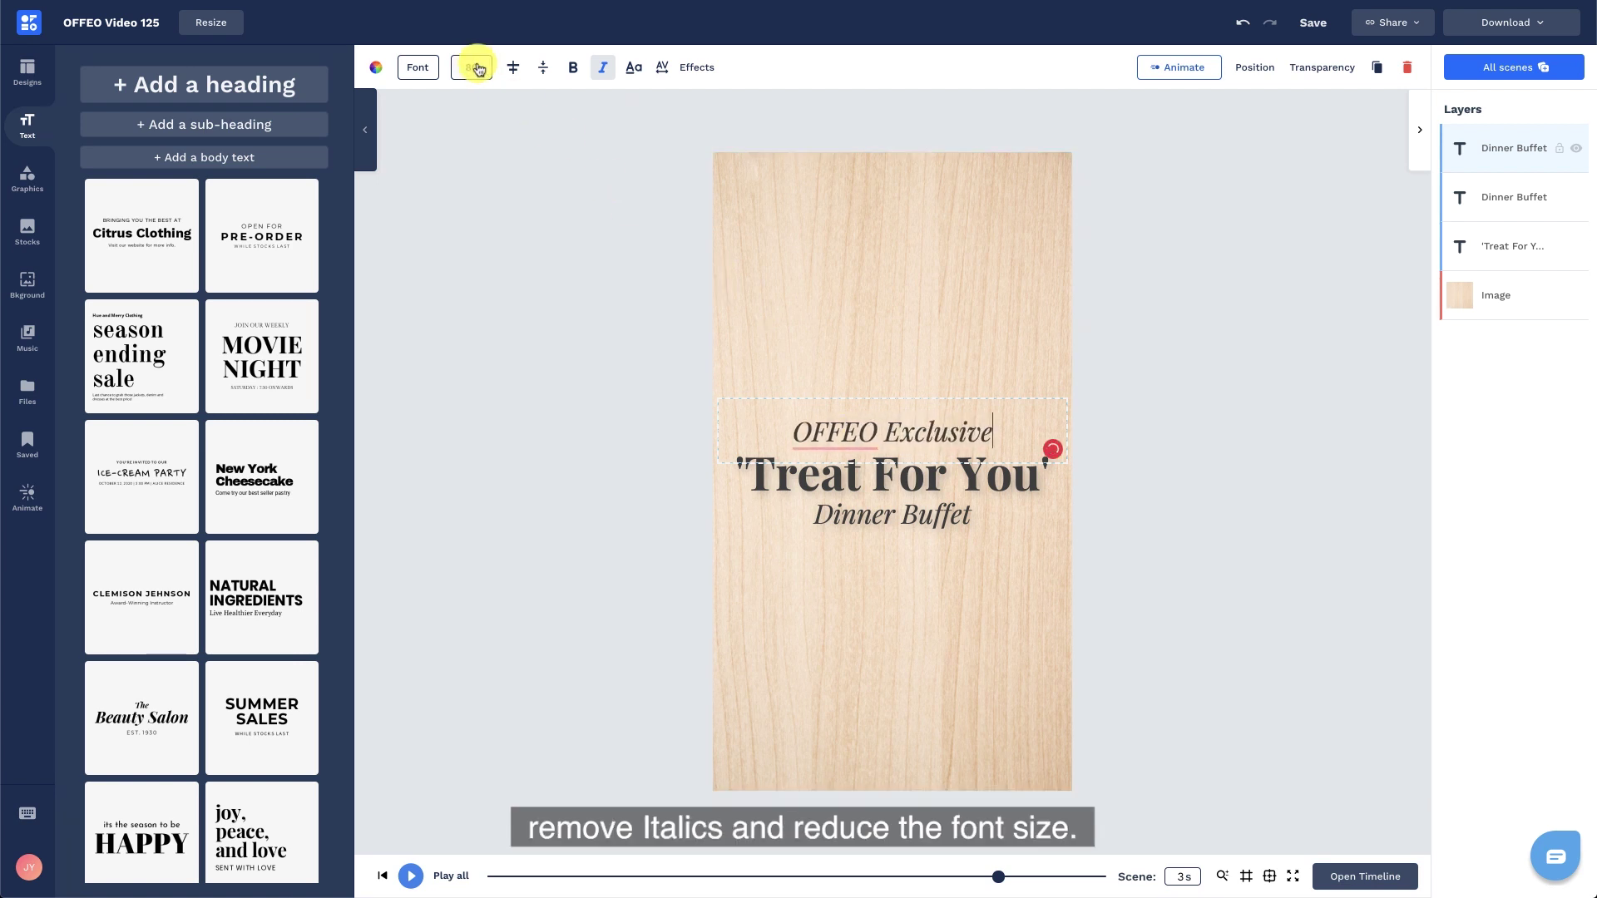
- Set the "OFFEO Exclusive" text to font size 55, remove its italics, and adjust its text box above the title
{"action": "left_click", "coordinate": [479, 69]}
{"action": "type", "text": "55"}
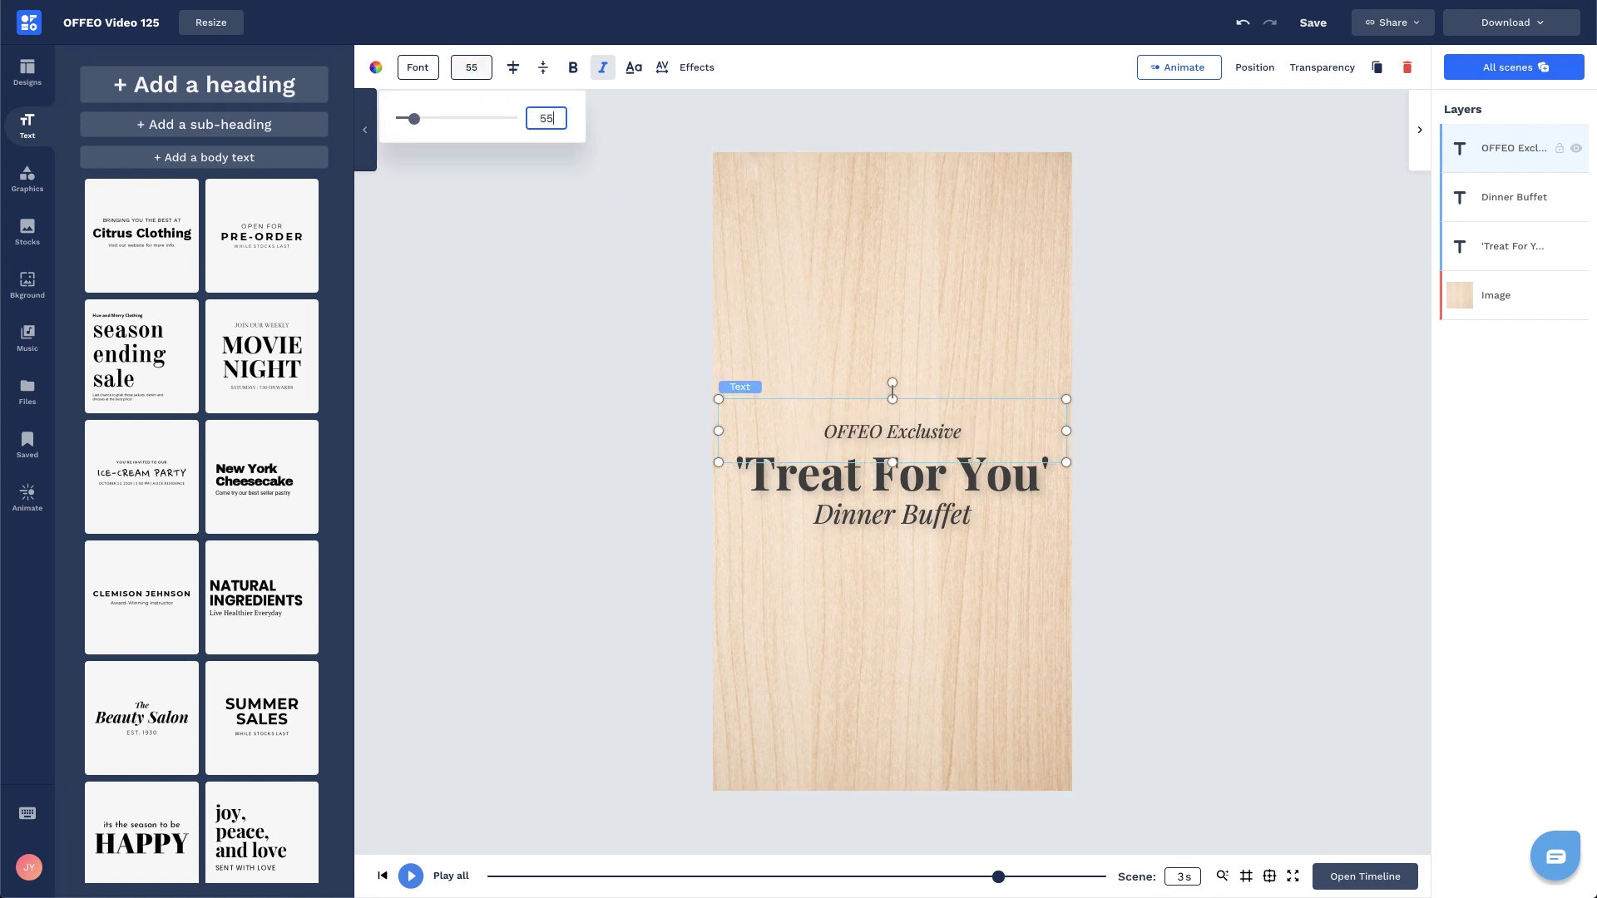
{"action": "left_click", "coordinate": [596, 74]}
{"action": "left_click_drag", "start_coordinate": [888, 457], "coordinate": [895, 445]}
- Duplicate the "OFFEO Exclusive" text below the subtitle as a "$100" price, styled bold at font size 110
{"action": "left_click_drag", "start_coordinate": [719, 418], "coordinate": [862, 566]}
{"action": "key", "text": "ctrl+d"}
{"action": "double_click", "coordinate": [860, 565]}
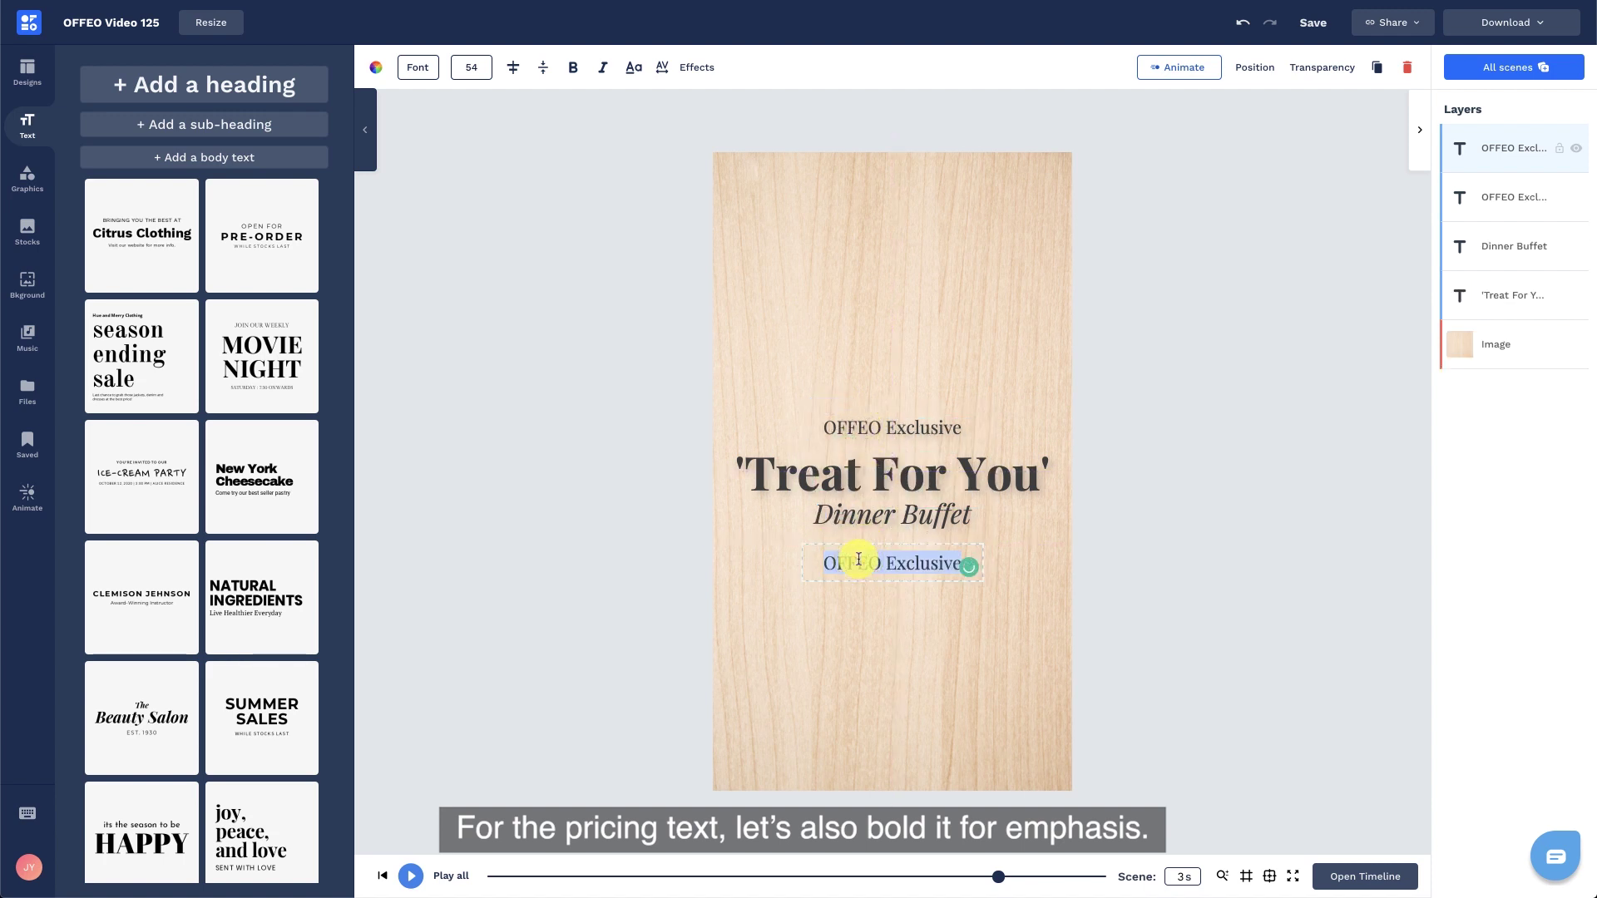
{"action": "type", "text": "$100"}
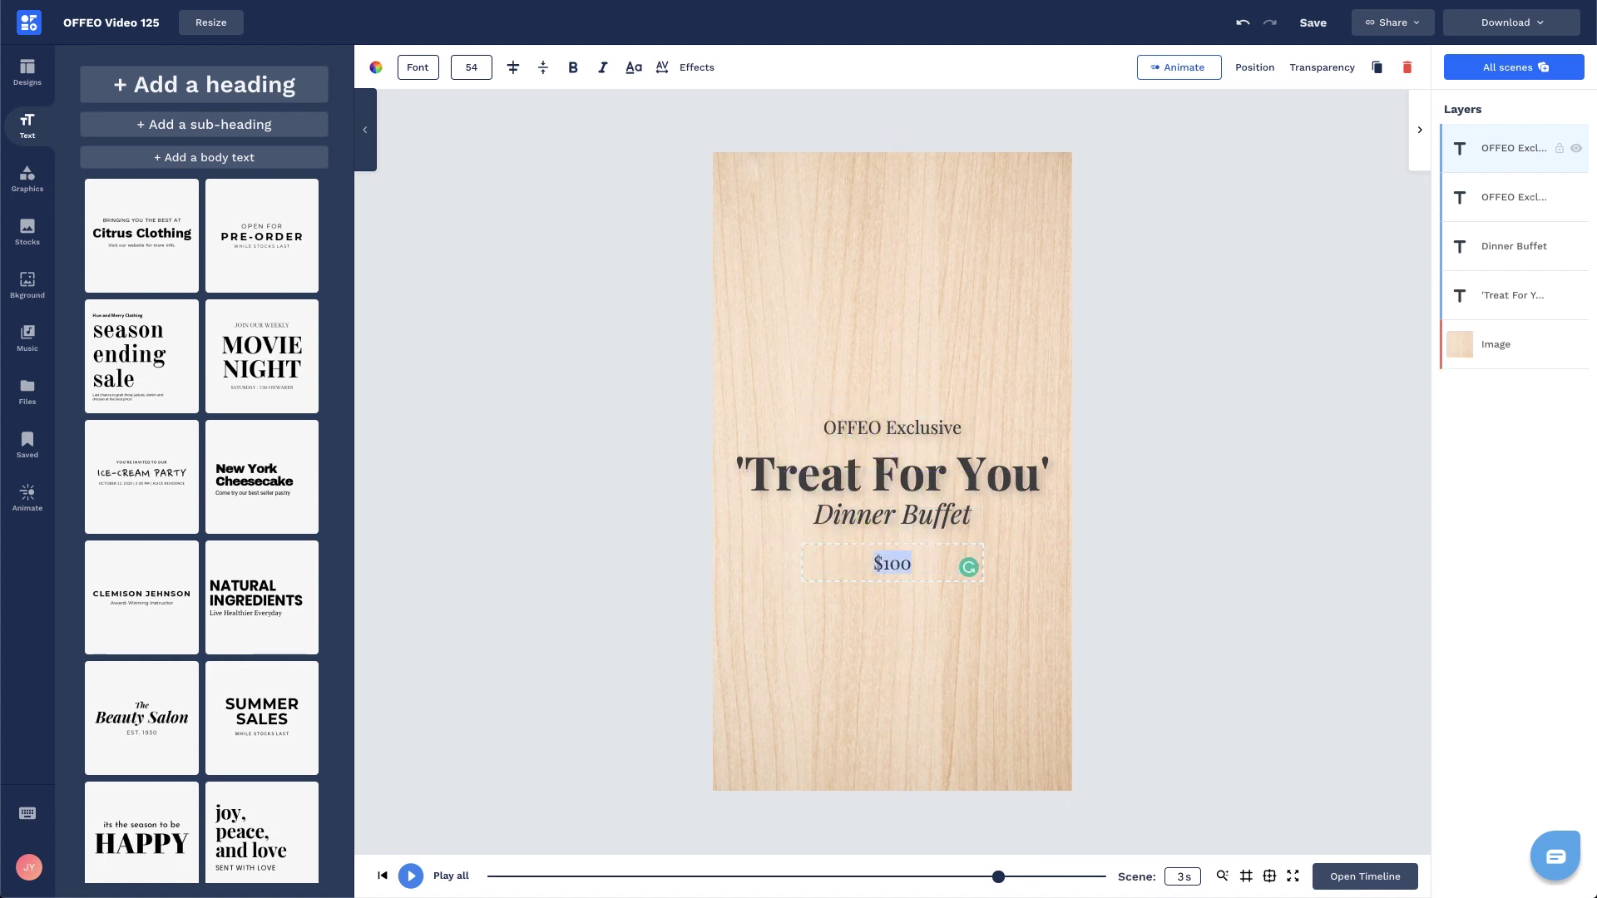
{"action": "left_click", "coordinate": [476, 71]}
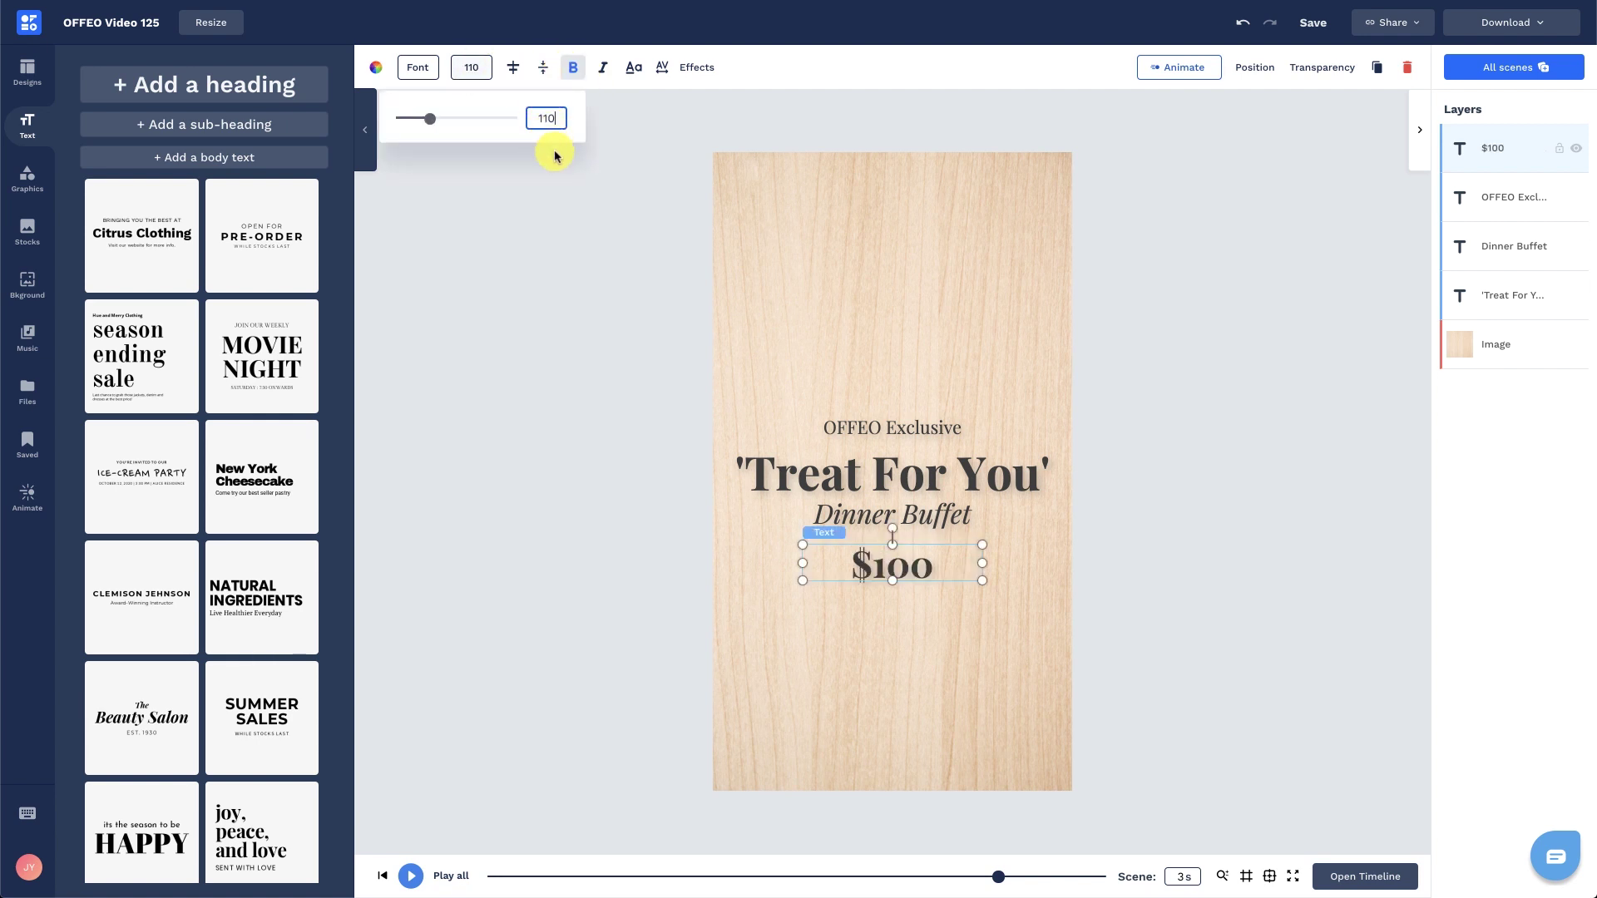
{"action": "left_click_drag", "start_coordinate": [800, 563], "coordinate": [904, 568]}
- Duplicate the "OFFEO Exclusive" text to the left of the price, reword it as "Only", and set its font size to 50
{"action": "left_click_drag", "start_coordinate": [899, 418], "coordinate": [813, 559]}
{"action": "double_click", "coordinate": [813, 556]}
{"action": "type", "text": "Only"}
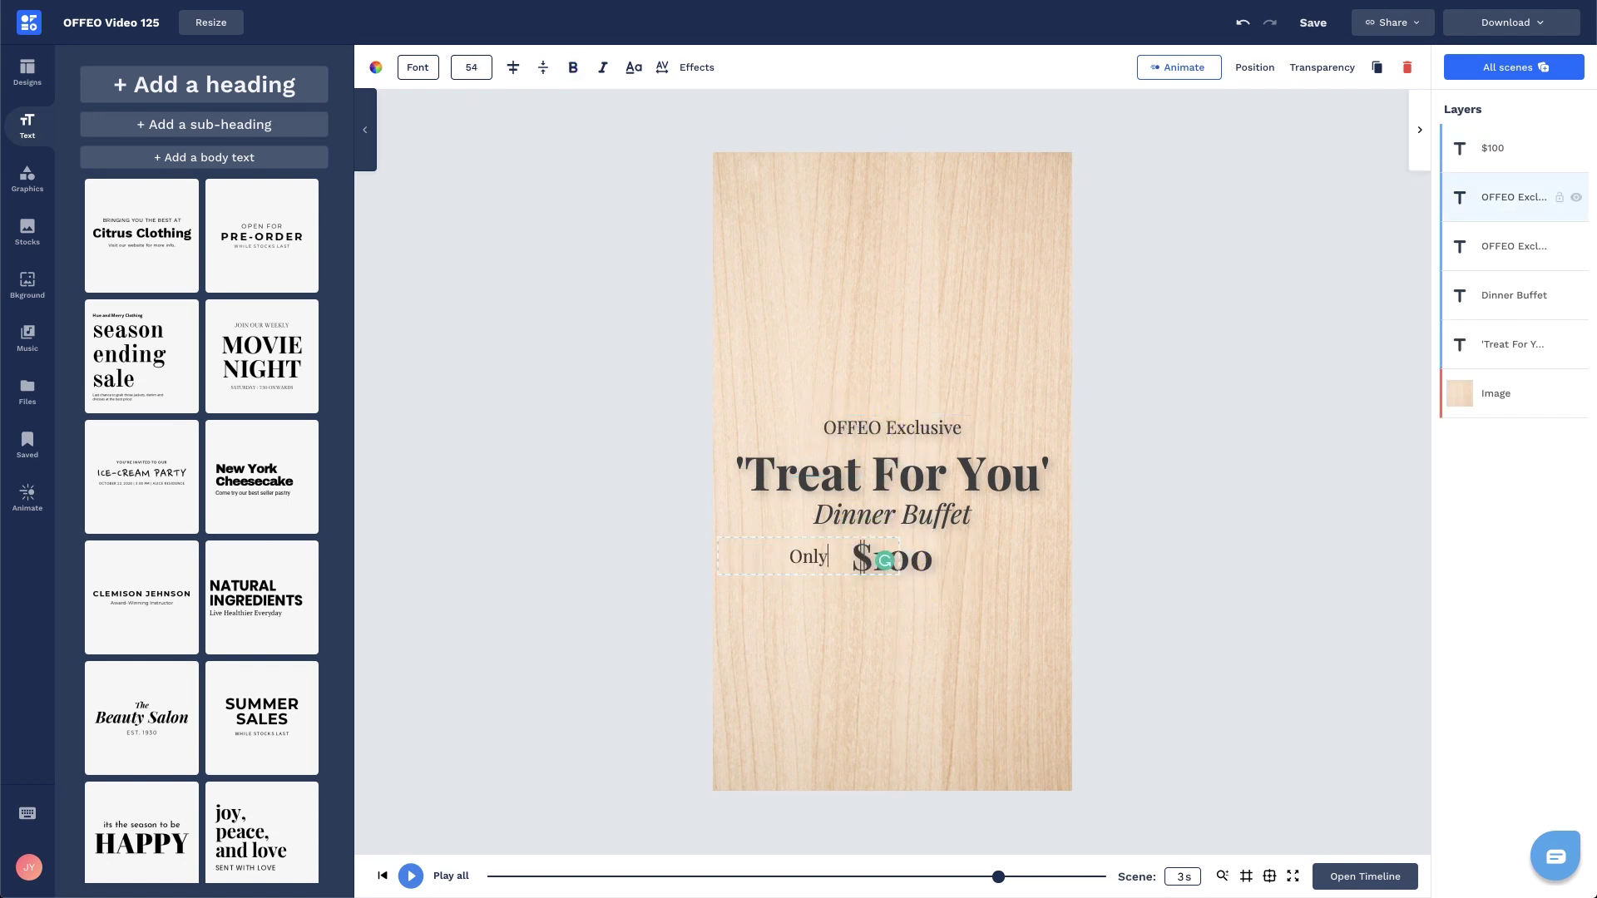
{"action": "left_click", "coordinate": [481, 70]}
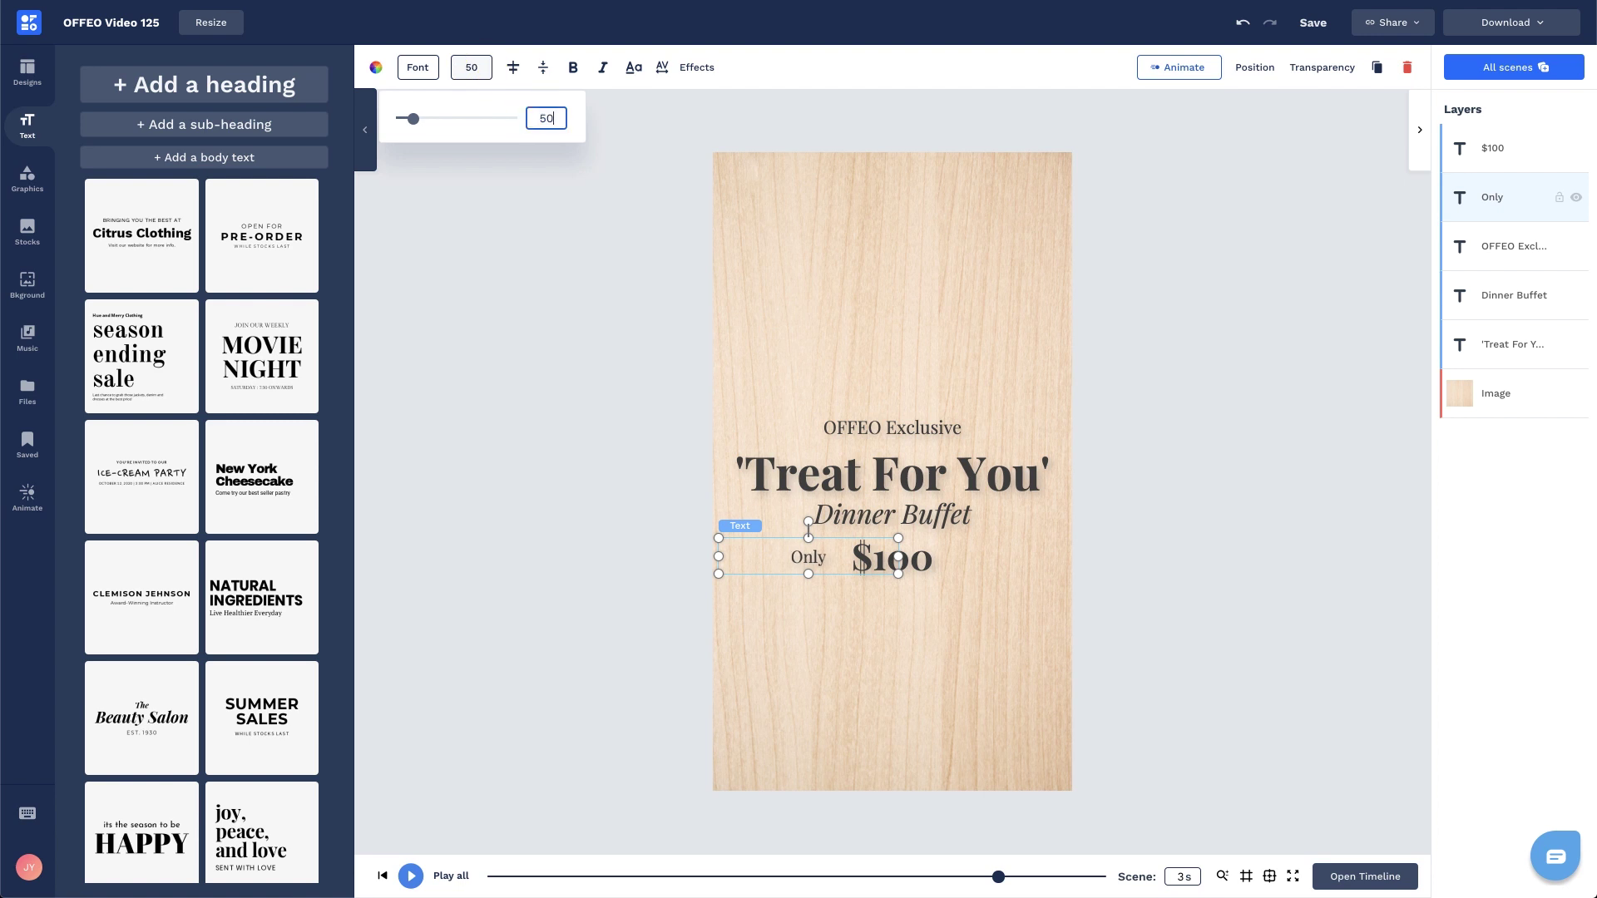
- Duplicate the "Only" text to the right of the $100 price and reword the copy as "/pax"
{"action": "left_click_drag", "start_coordinate": [720, 556], "coordinate": [949, 562]}
{"action": "key", "text": "ctrl+d"}
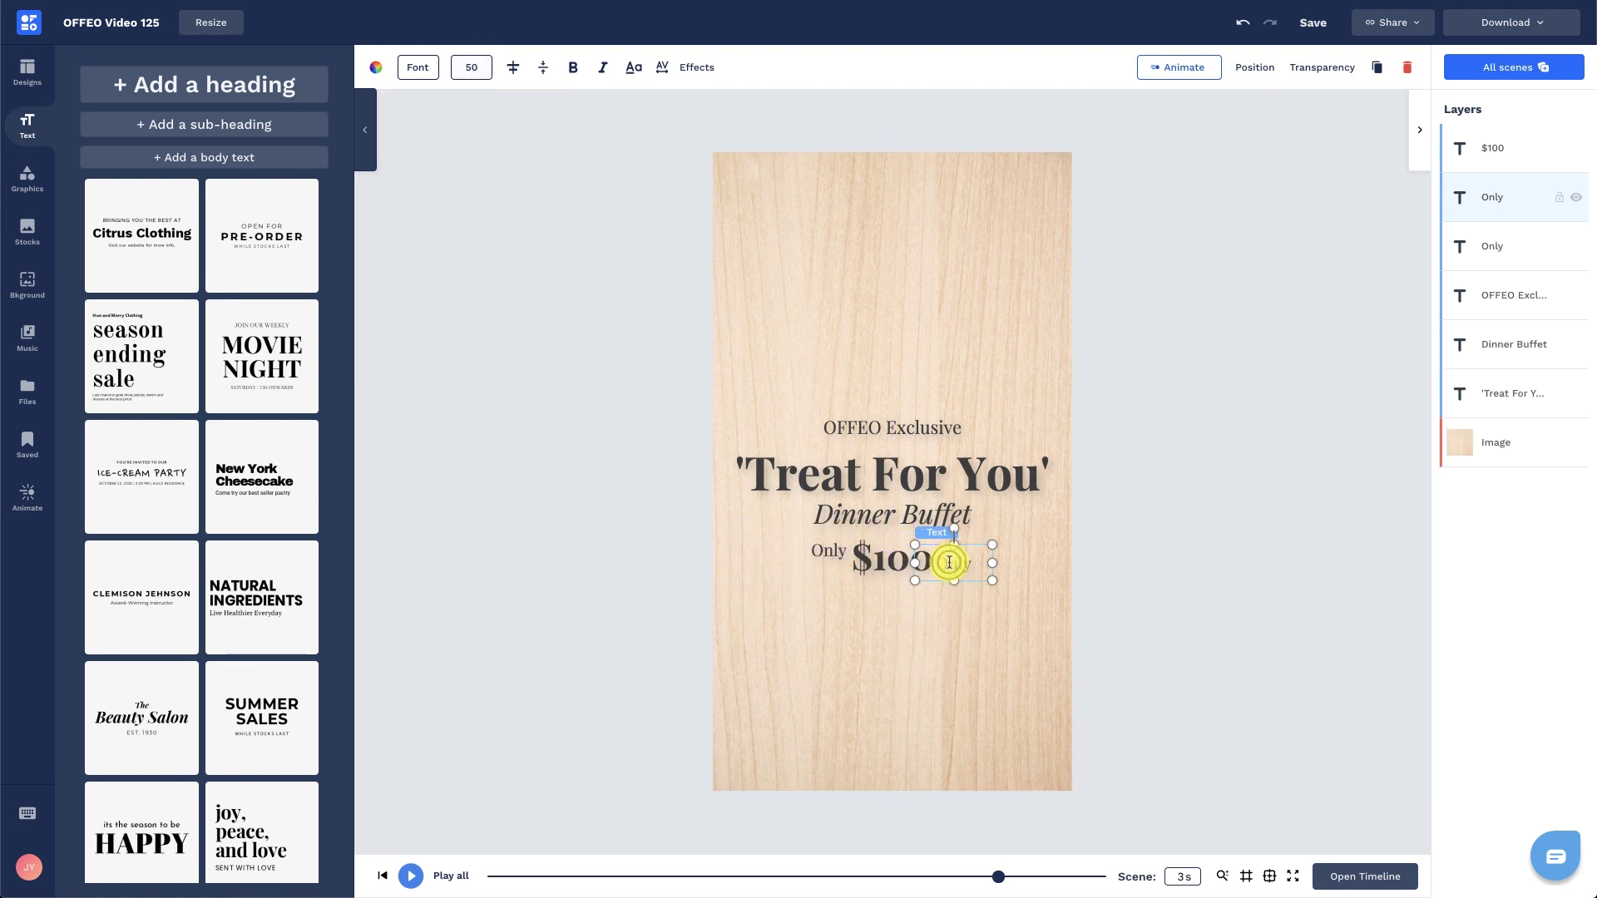
{"action": "left_click", "coordinate": [1115, 555]}
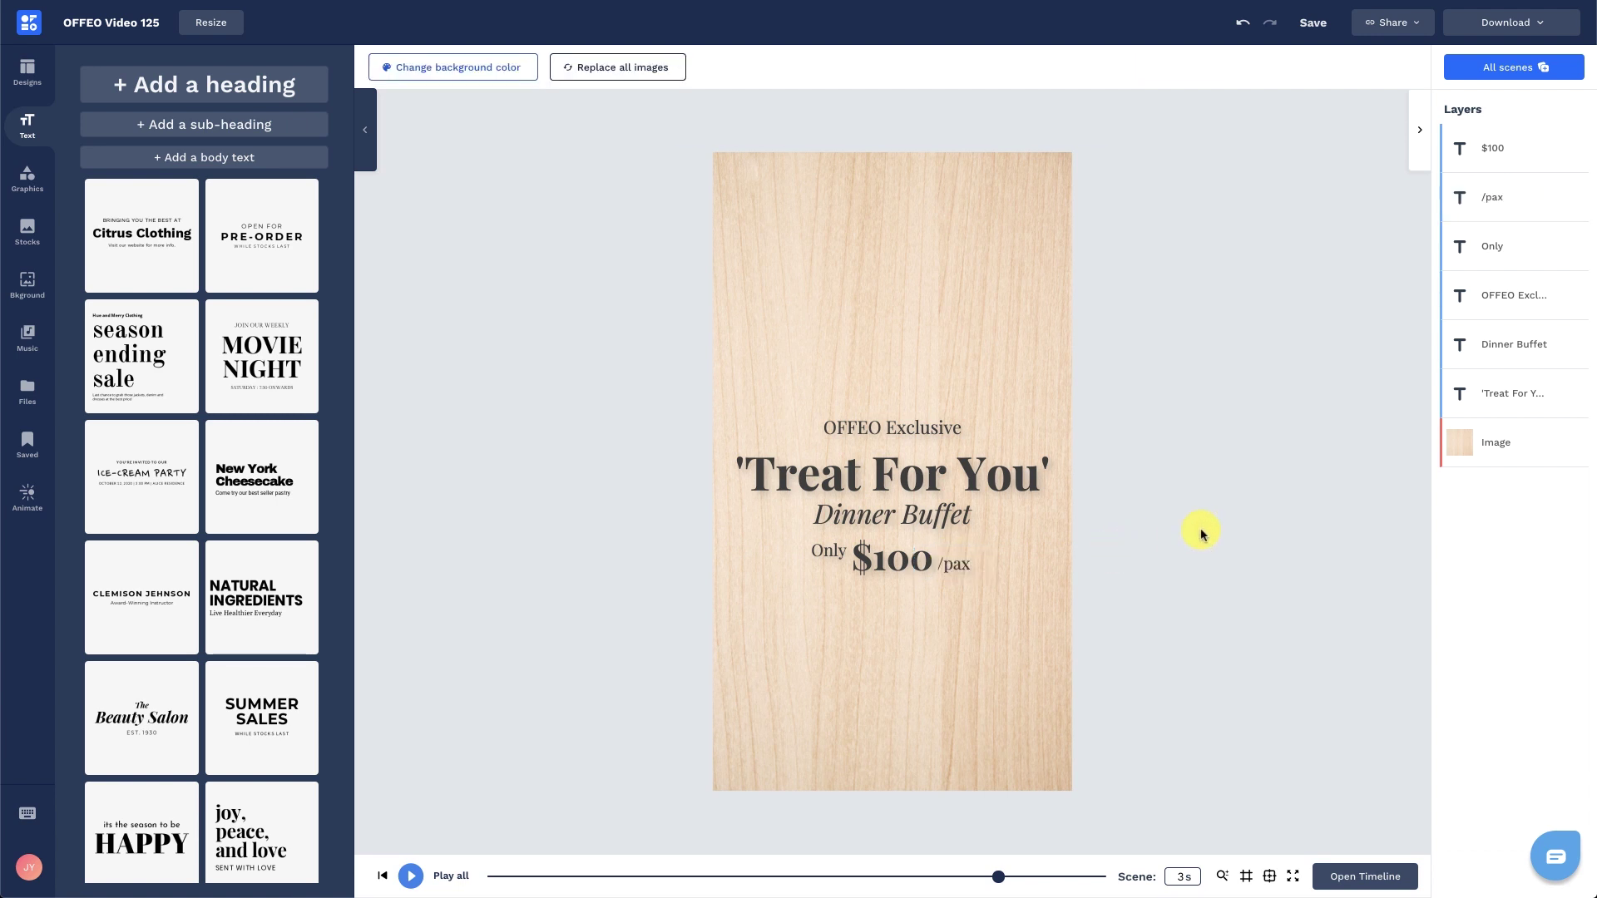
- Lock the wood background layer and move all the text layers together slightly upward, centered horizontally on the canvas
{"action": "left_click", "coordinate": [1559, 443]}
{"action": "left_click", "coordinate": [931, 565]}
{"action": "left_click", "coordinate": [915, 514]}
{"action": "left_click", "coordinate": [930, 463]}
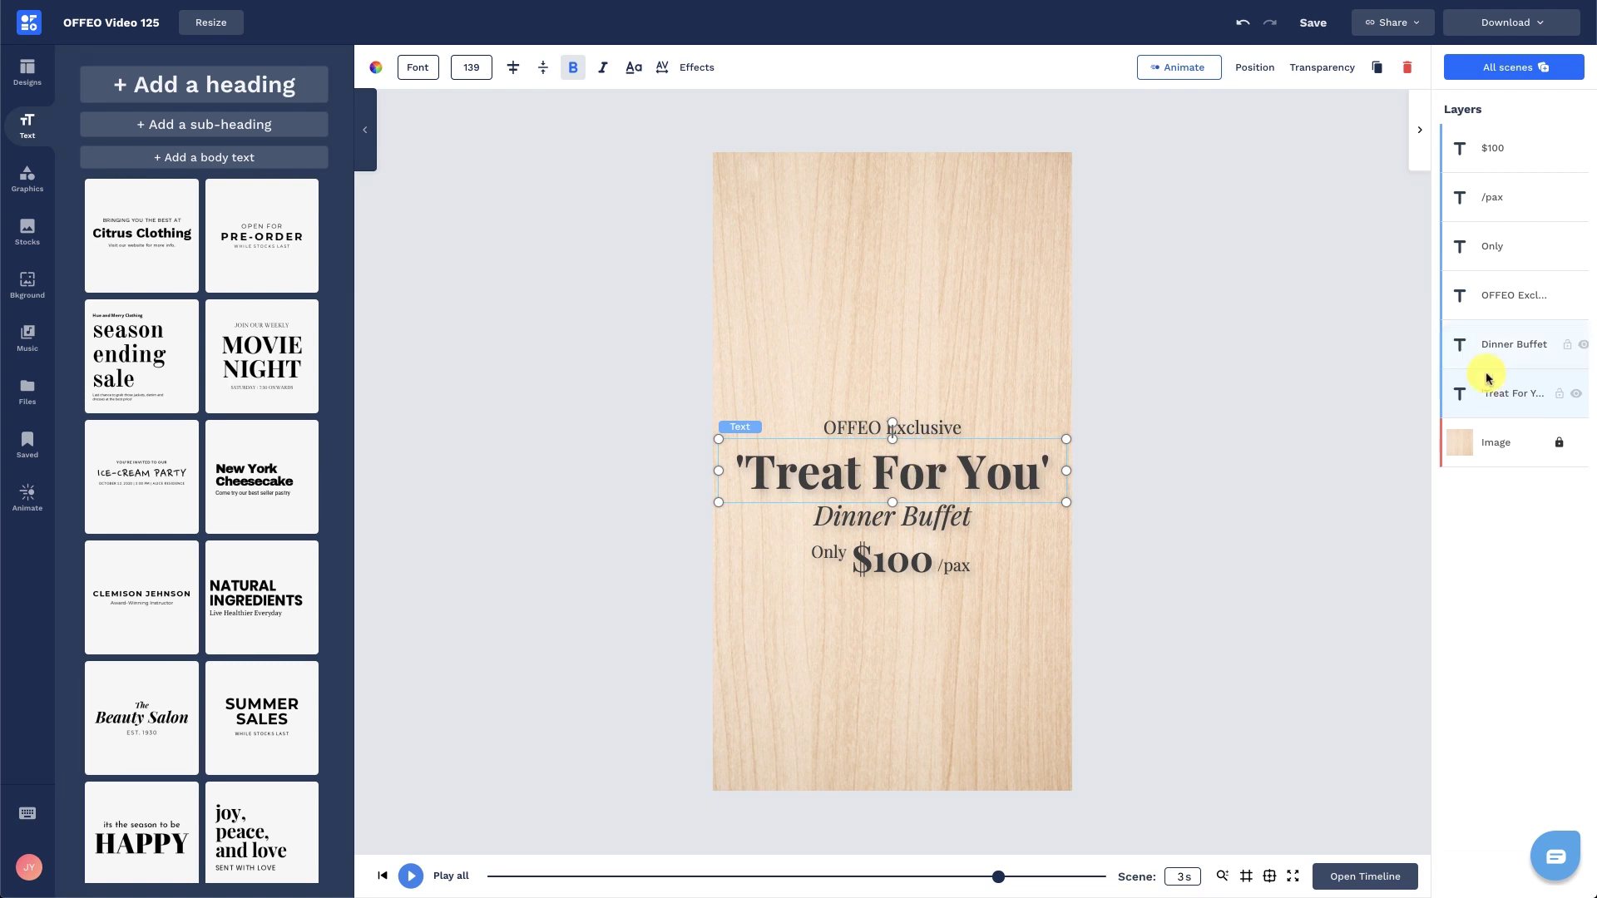
{"action": "left_click", "coordinate": [1510, 158], "text": "shift"}
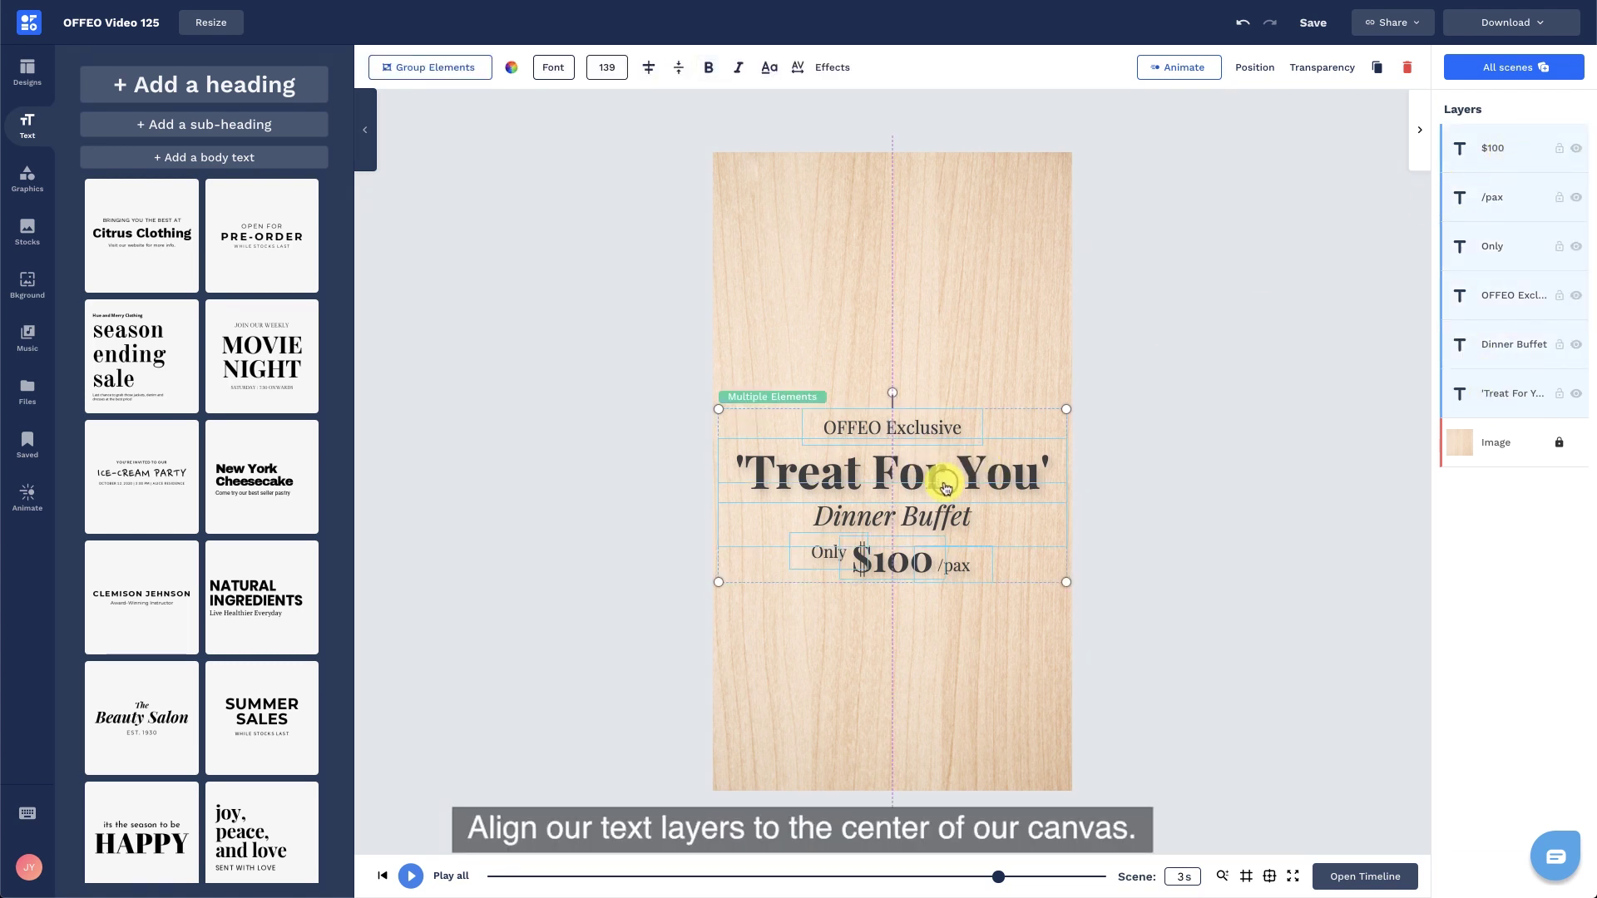
{"action": "left_click_drag", "start_coordinate": [944, 488], "coordinate": [942, 466]}
{"action": "left_click", "coordinate": [665, 464]}
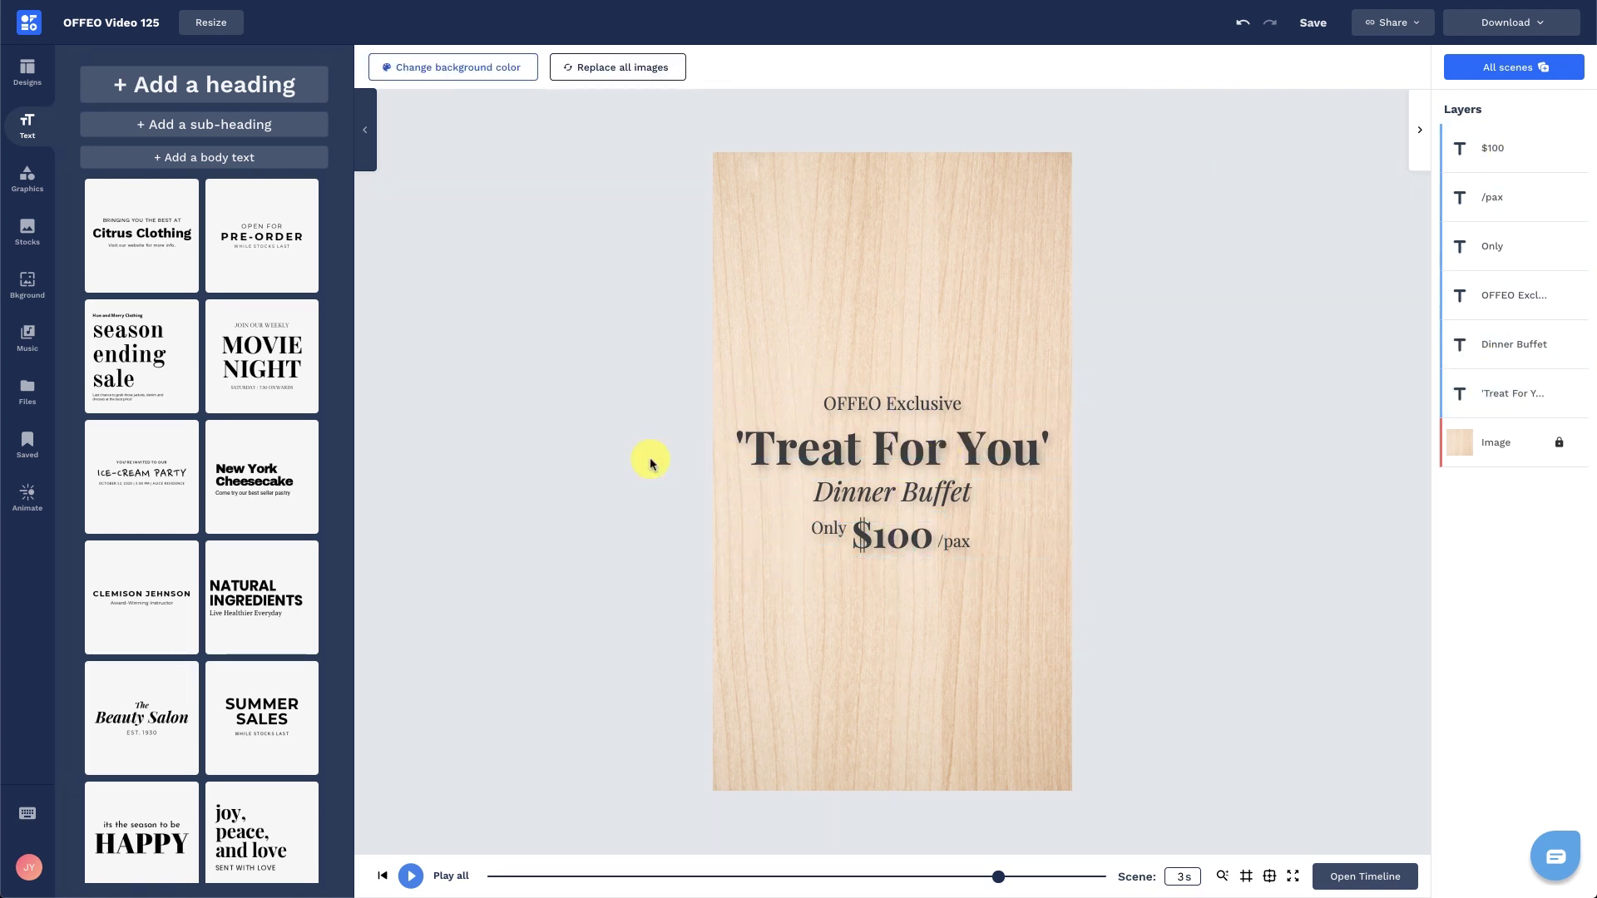
- Insert the uploaded curry rice image and remove its background
{"action": "left_click", "coordinate": [44, 403]}
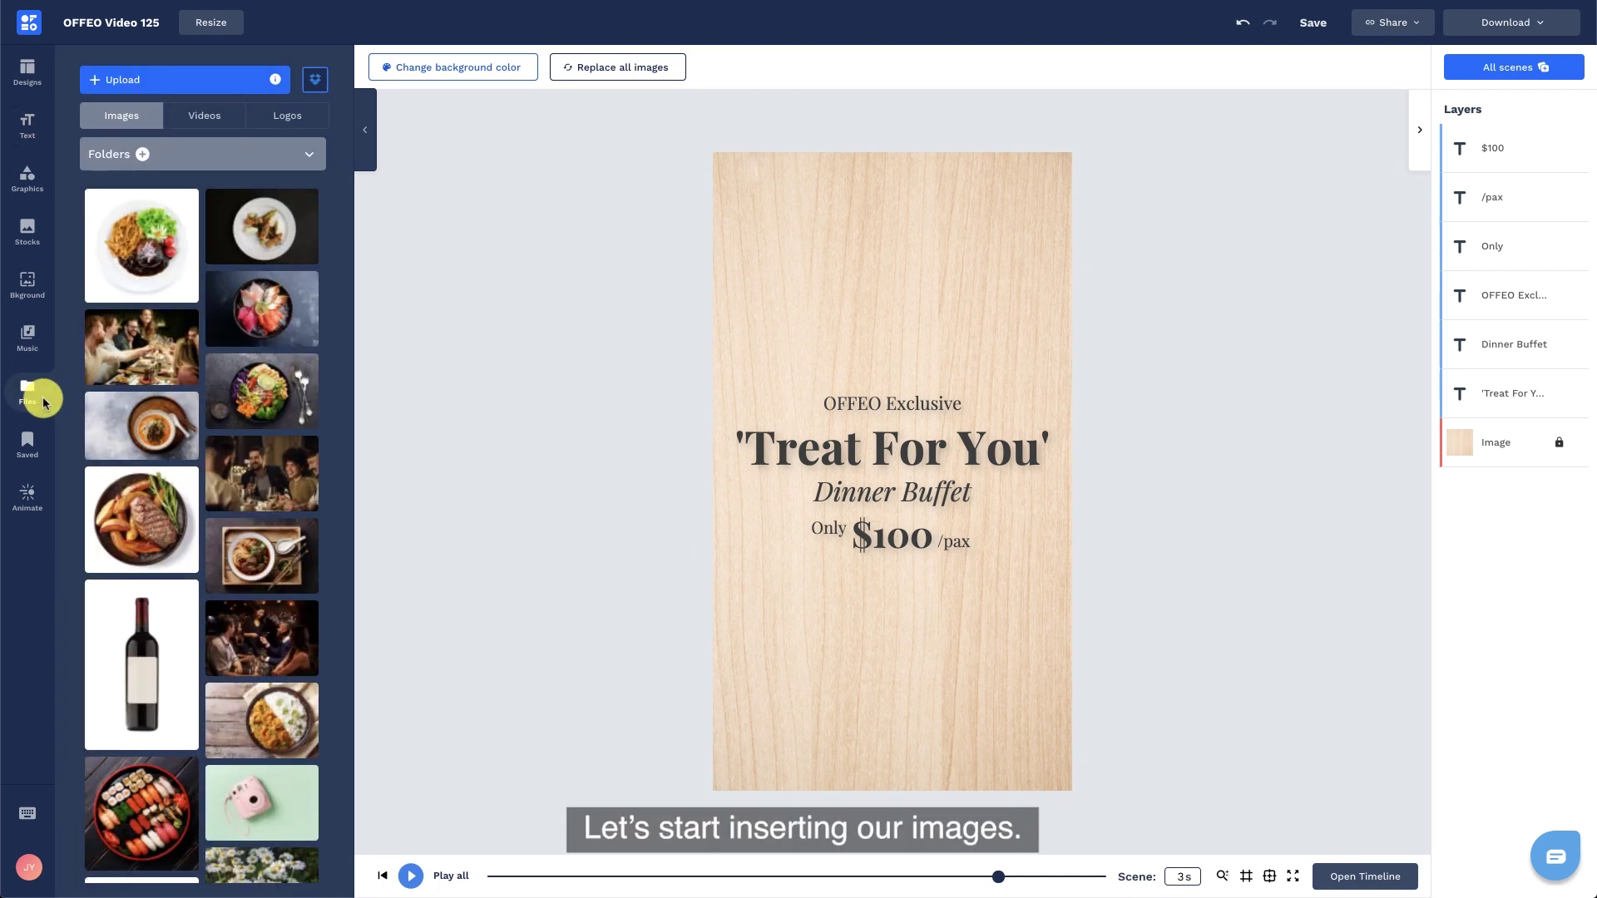
{"action": "scroll", "coordinate": [133, 440], "scroll_direction": "down", "scroll_amount": 4}
{"action": "left_click", "coordinate": [244, 416]}
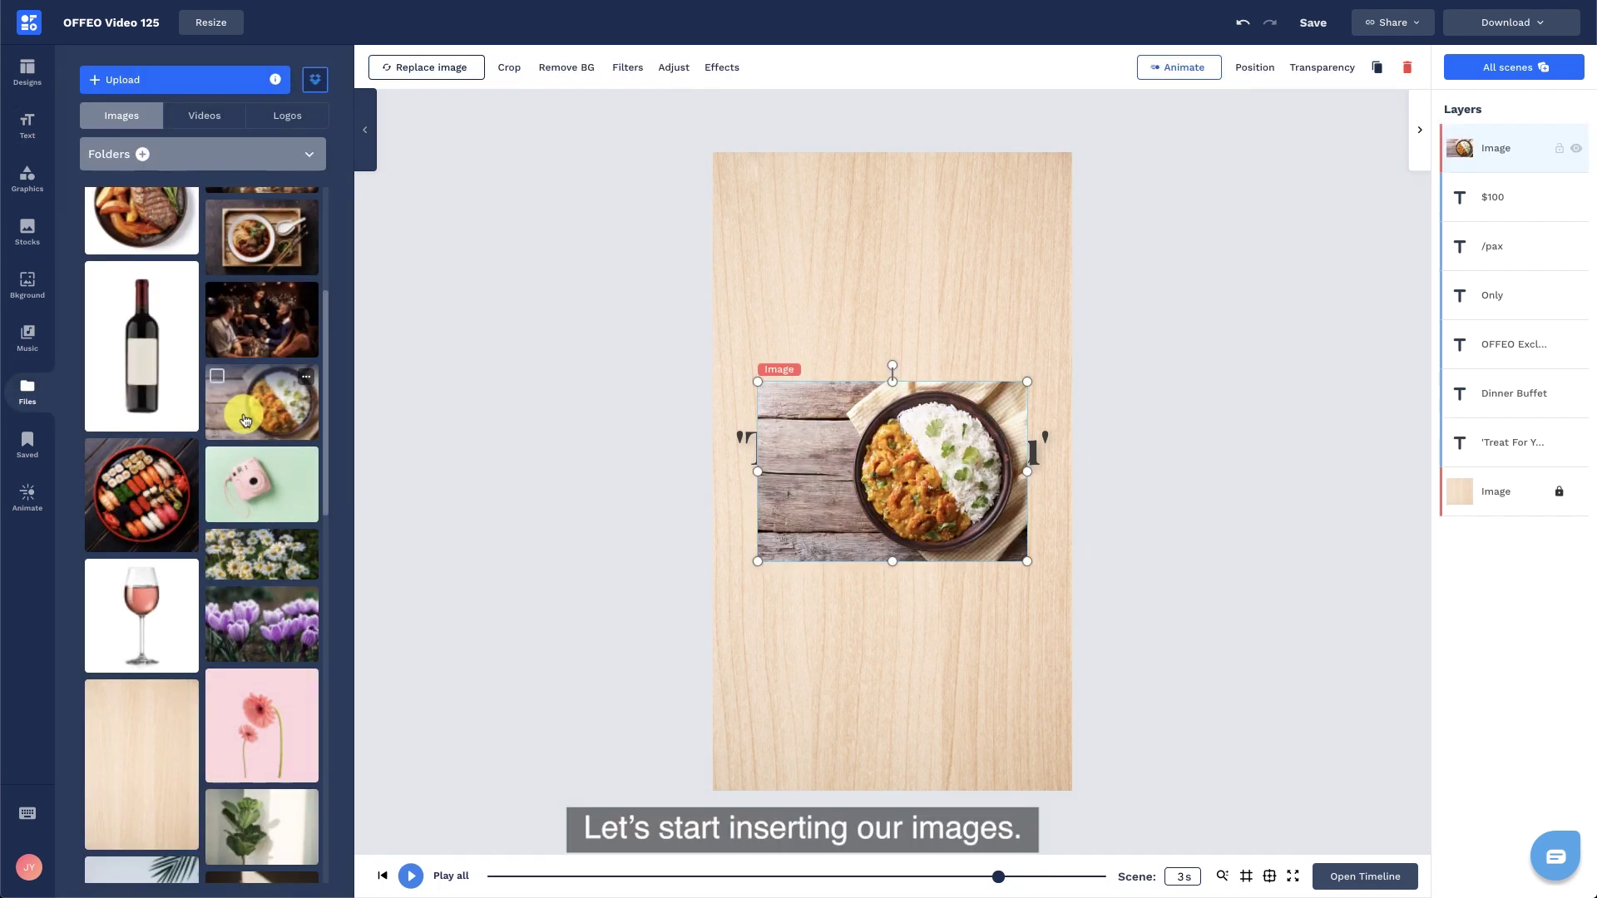
{"action": "left_click", "coordinate": [563, 77]}
{"action": "left_click", "coordinate": [1119, 301]}
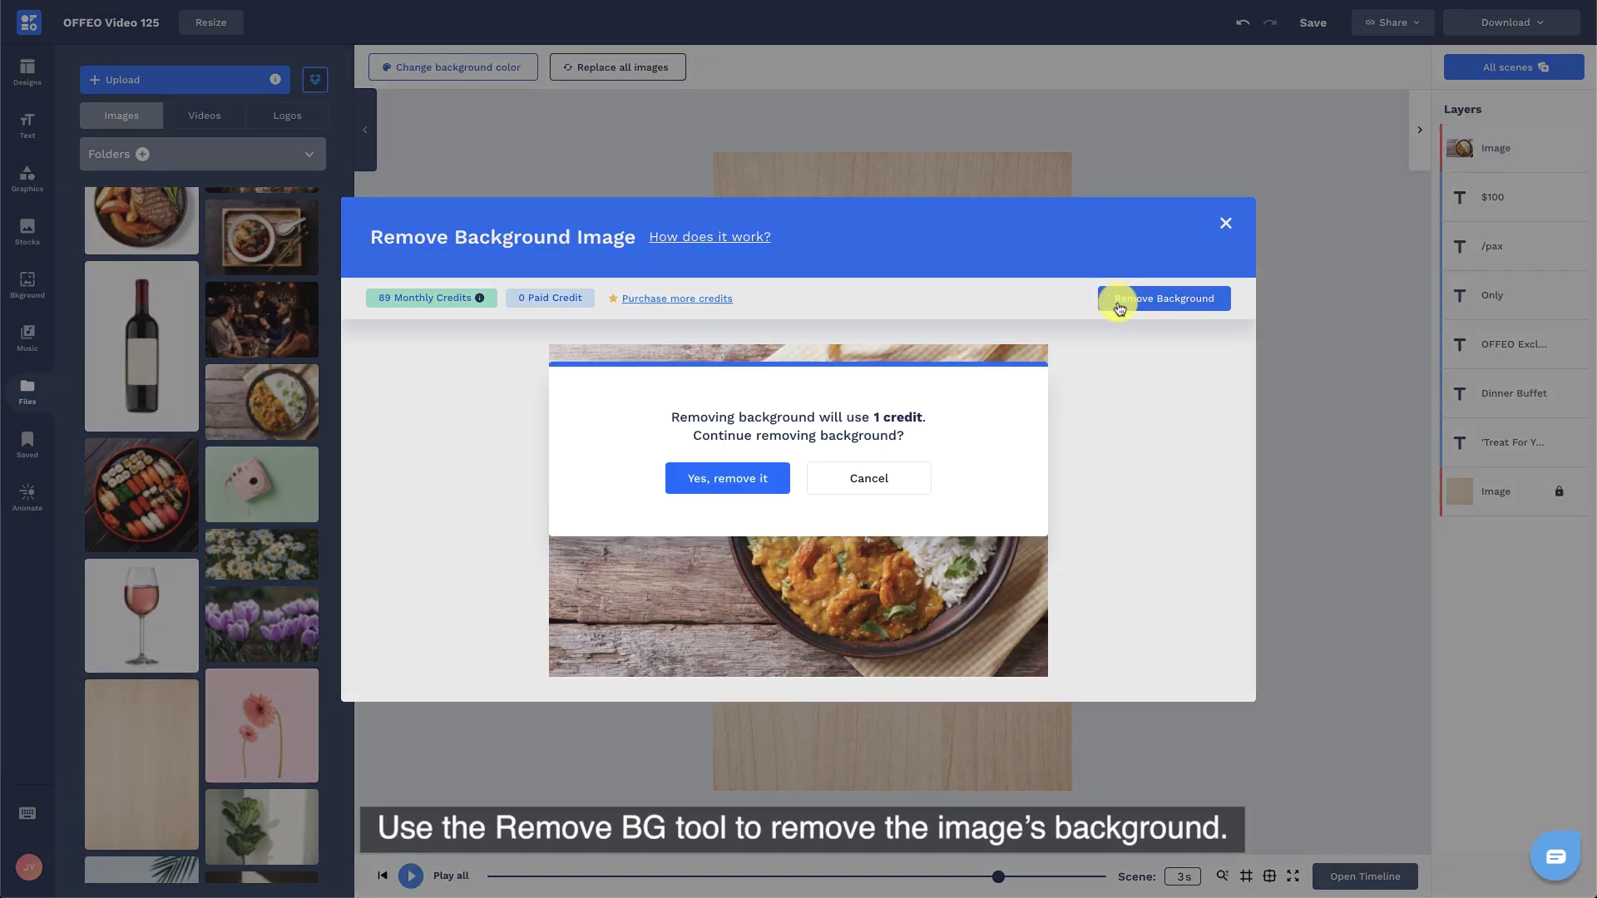
{"action": "left_click", "coordinate": [748, 479]}
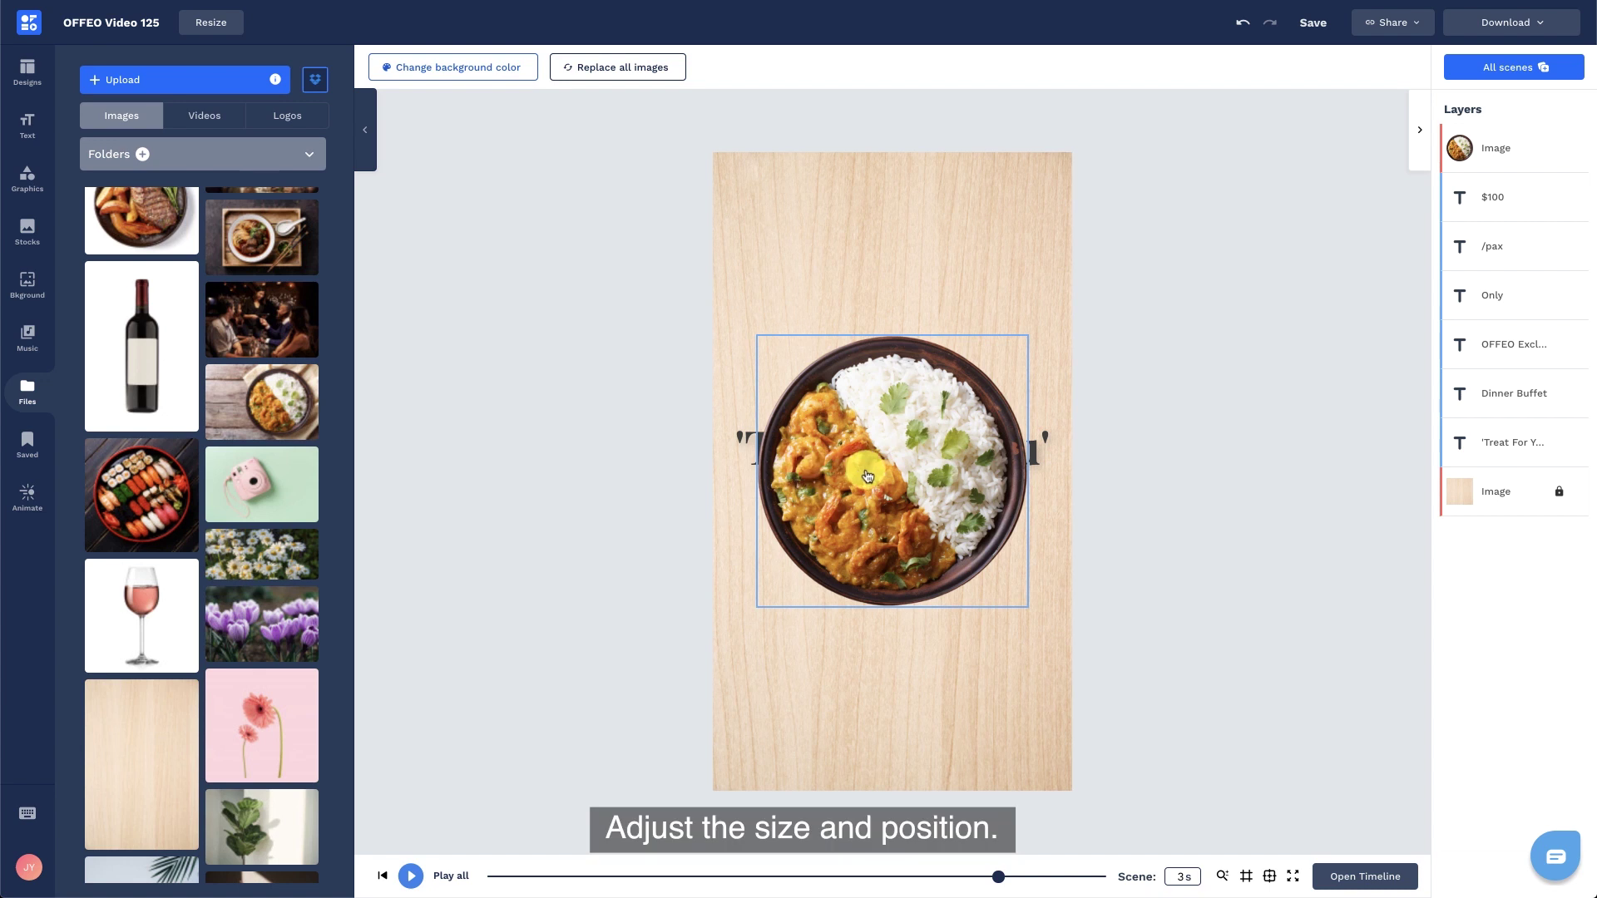
- Shrink the curry rice bowl and place it partly cropped by the canvas's upper-left corner
{"action": "left_click_drag", "start_coordinate": [894, 507], "coordinate": [857, 249]}
{"action": "left_click_drag", "start_coordinate": [680, 366], "coordinate": [762, 263]}
{"action": "left_click_drag", "start_coordinate": [860, 123], "coordinate": [845, 131]}
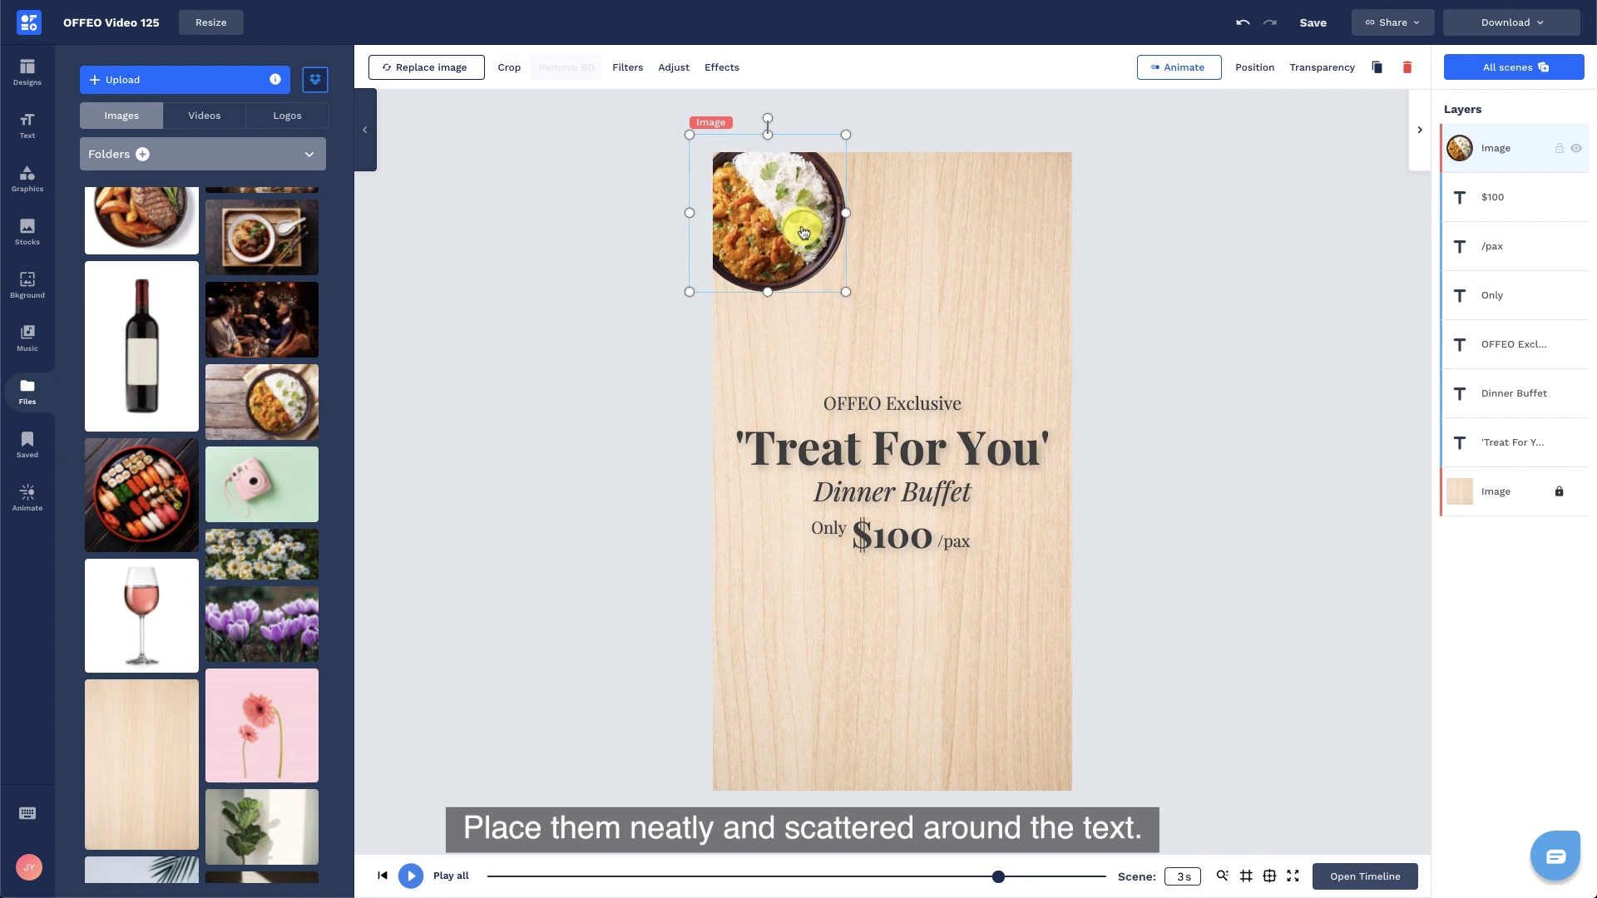
- Insert the uploaded sushi platter image and remove its background
{"action": "left_click", "coordinate": [141, 495]}
{"action": "left_click", "coordinate": [571, 71]}
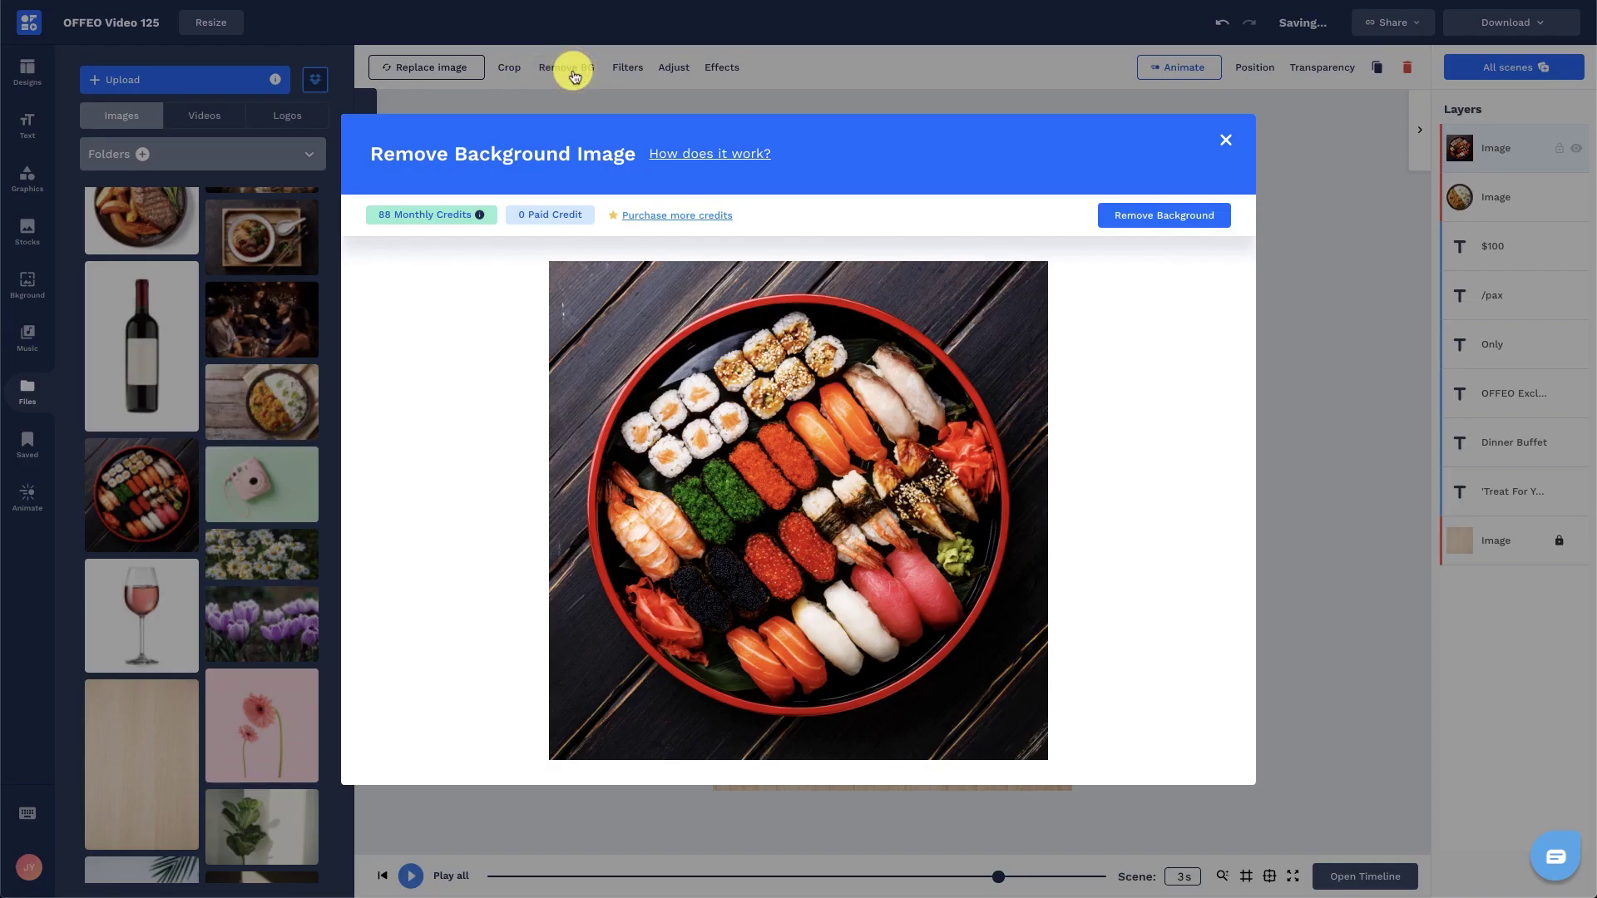
{"action": "left_click", "coordinate": [1111, 214]}
{"action": "left_click", "coordinate": [745, 487]}
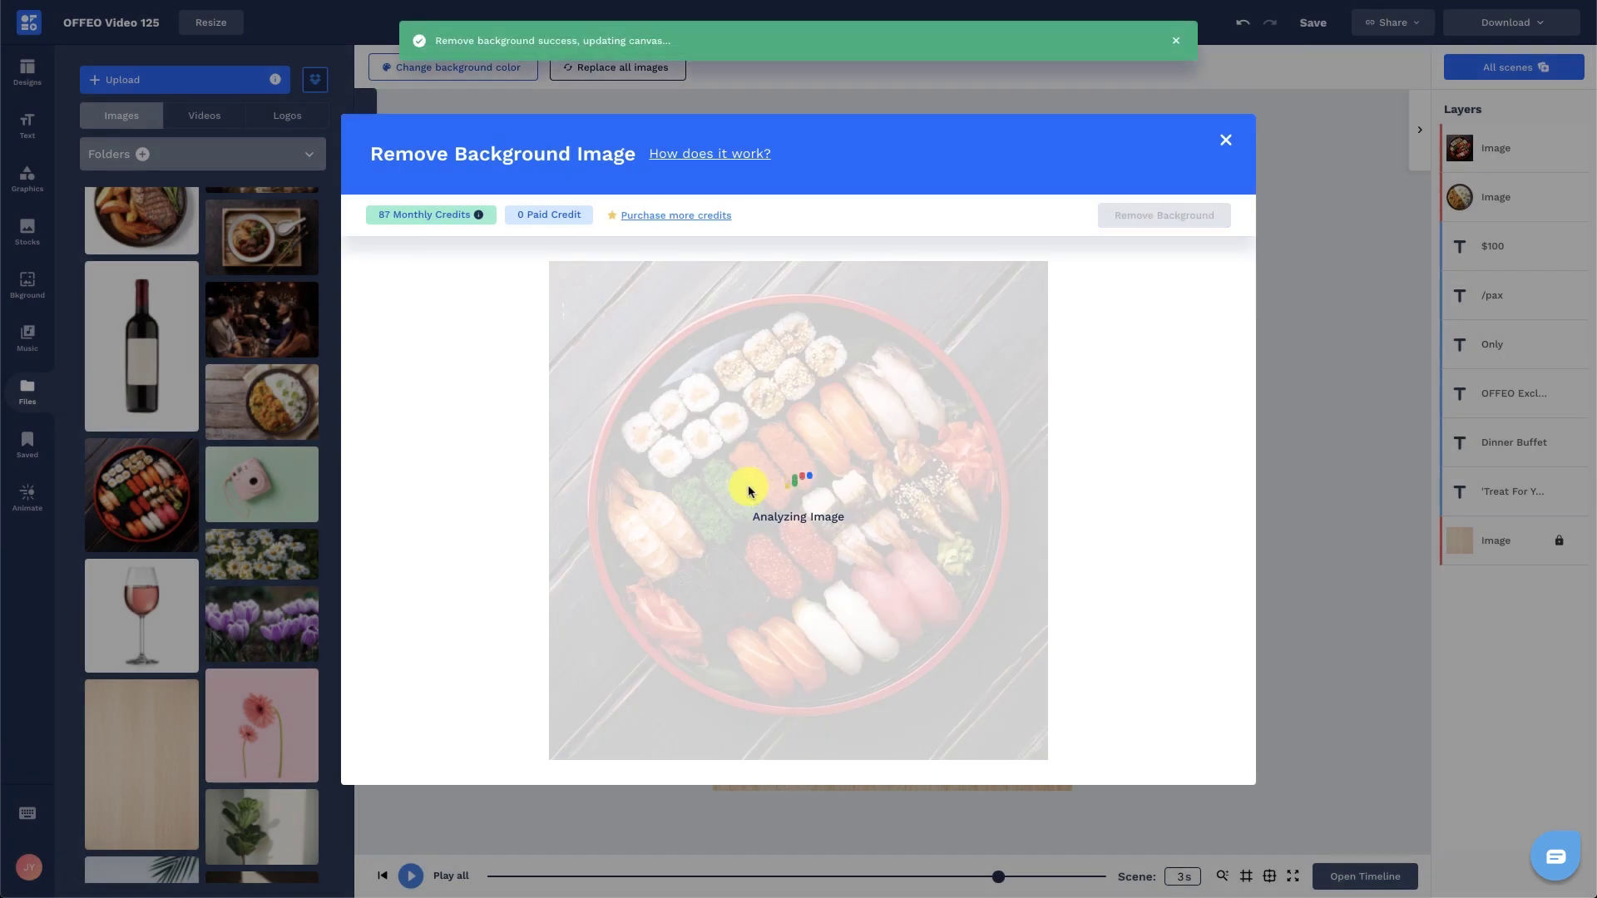
- Rotate the sushi platter and place it partly cropped by the canvas's upper-right corner, beside the curry bowl
{"action": "left_click_drag", "start_coordinate": [874, 439], "coordinate": [979, 221]}
{"action": "left_click_drag", "start_coordinate": [997, 99], "coordinate": [857, 312]}
{"action": "left_click_drag", "start_coordinate": [1023, 277], "coordinate": [966, 253]}
{"action": "left_click", "coordinate": [766, 214]}
- Insert the uploaded salad bowl image, remove its background, and place it slightly tilted in the canvas's lower-right corner
{"action": "scroll", "coordinate": [218, 435], "scroll_direction": "up", "scroll_amount": 1}
{"action": "scroll", "coordinate": [218, 435], "scroll_direction": "up", "scroll_amount": 3}
{"action": "left_click", "coordinate": [249, 391]}
{"action": "left_click", "coordinate": [578, 73]}
{"action": "left_click", "coordinate": [1107, 298]}
{"action": "left_click", "coordinate": [770, 475]}
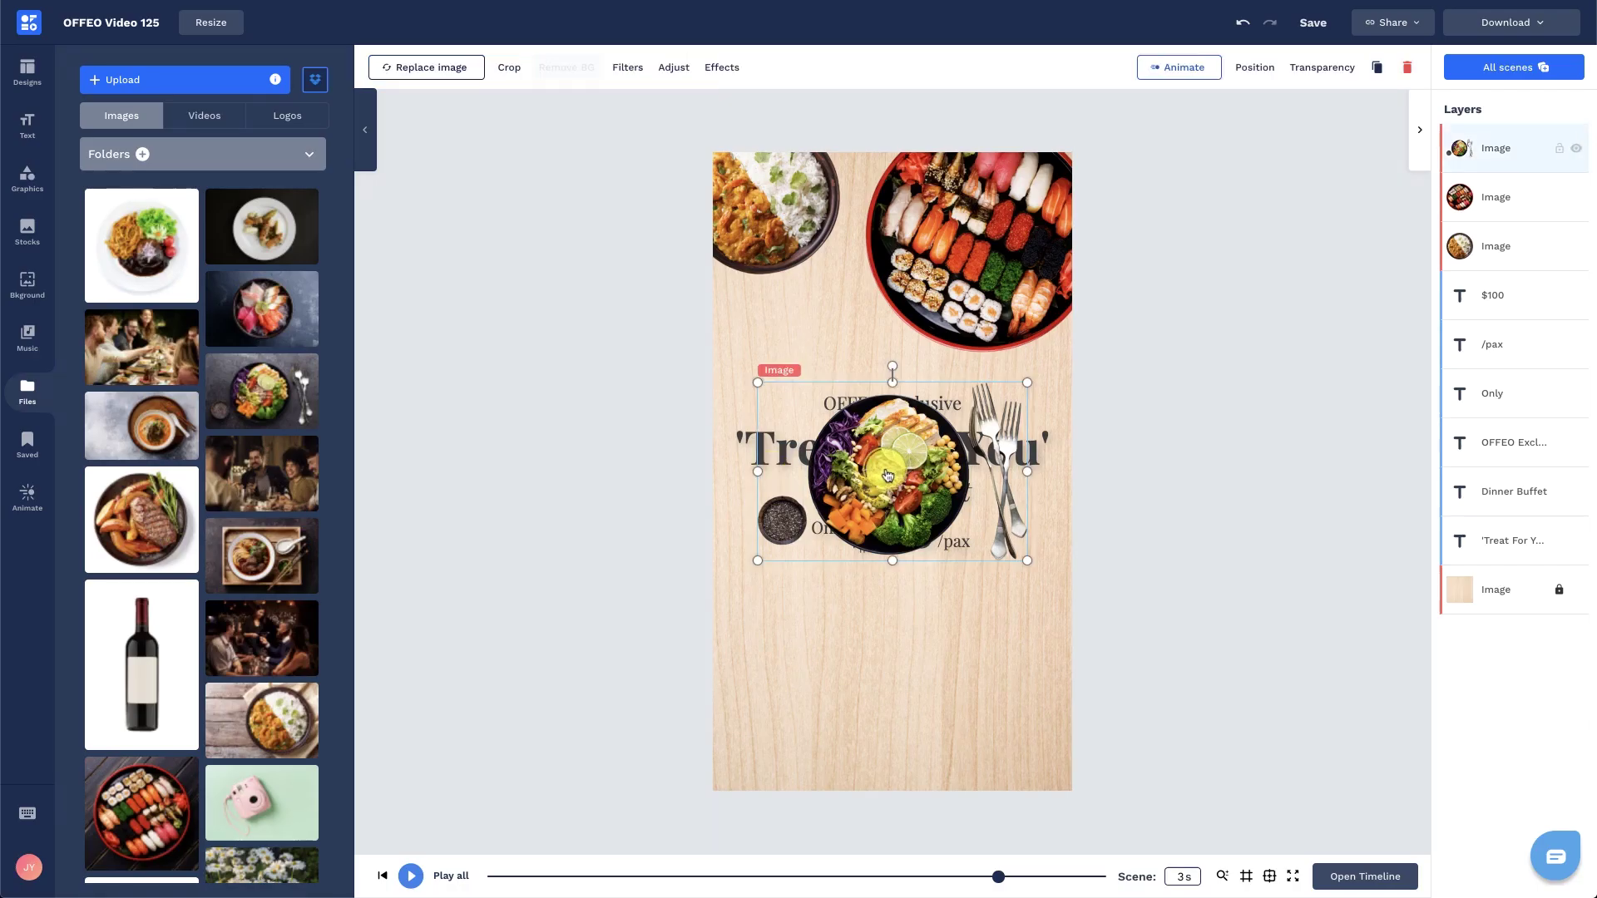
{"action": "left_click_drag", "start_coordinate": [770, 476], "coordinate": [959, 597]}
{"action": "left_click", "coordinate": [1221, 582]}
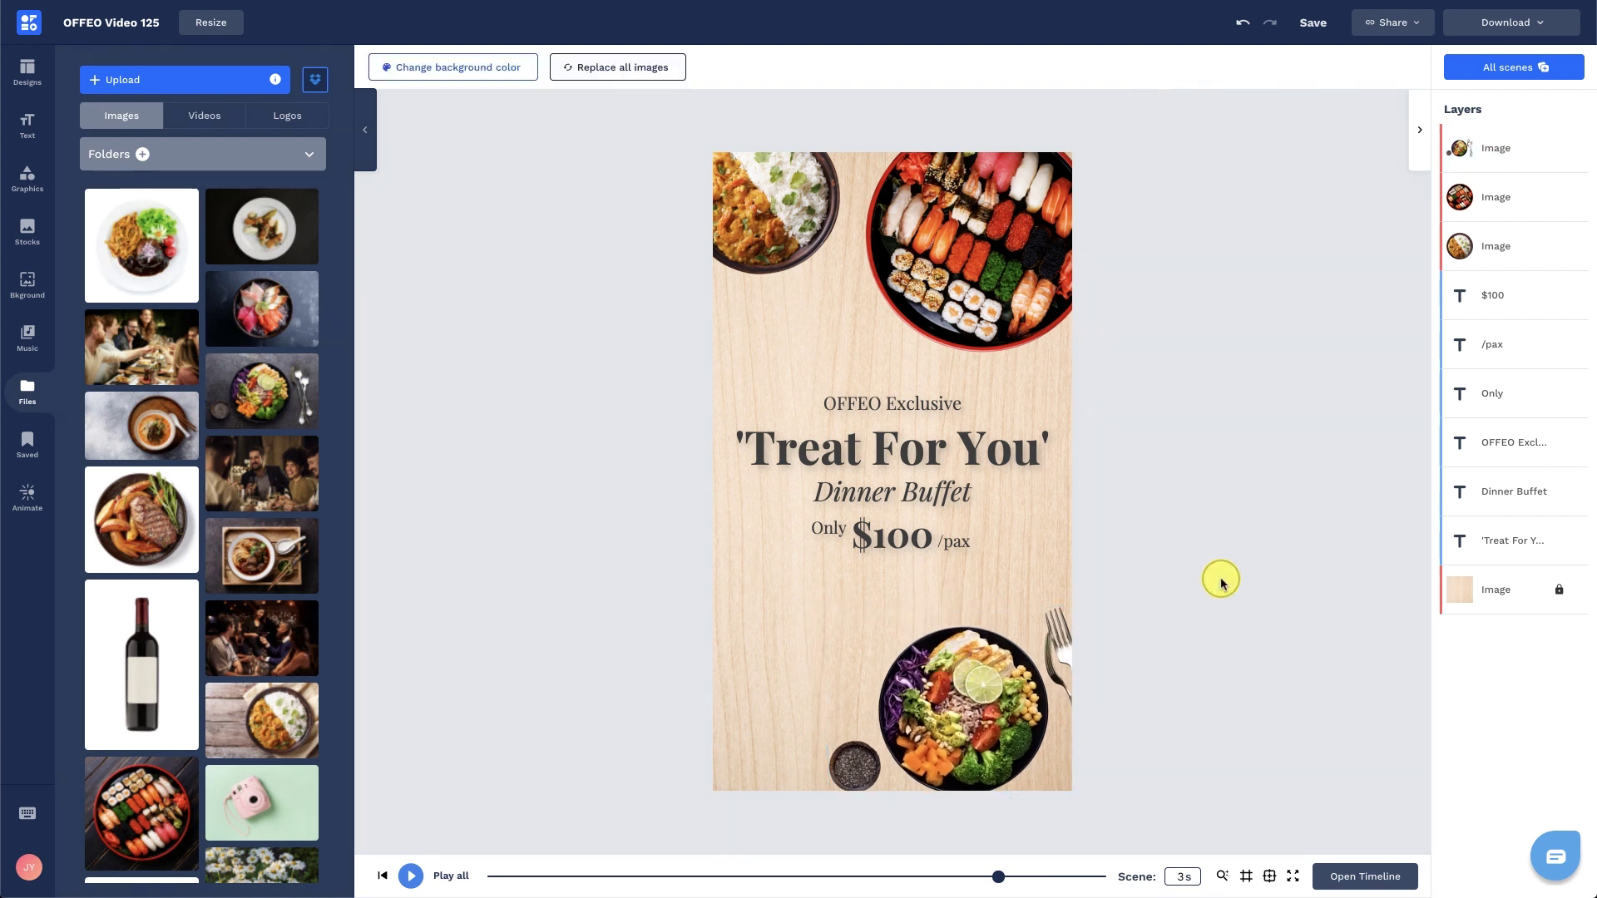
- Add a drop shadow to the sushi platter with blur 8 and transparency 70%, and reduce its horizontal distance
{"action": "left_click", "coordinate": [1049, 284]}
{"action": "left_click", "coordinate": [721, 67]}
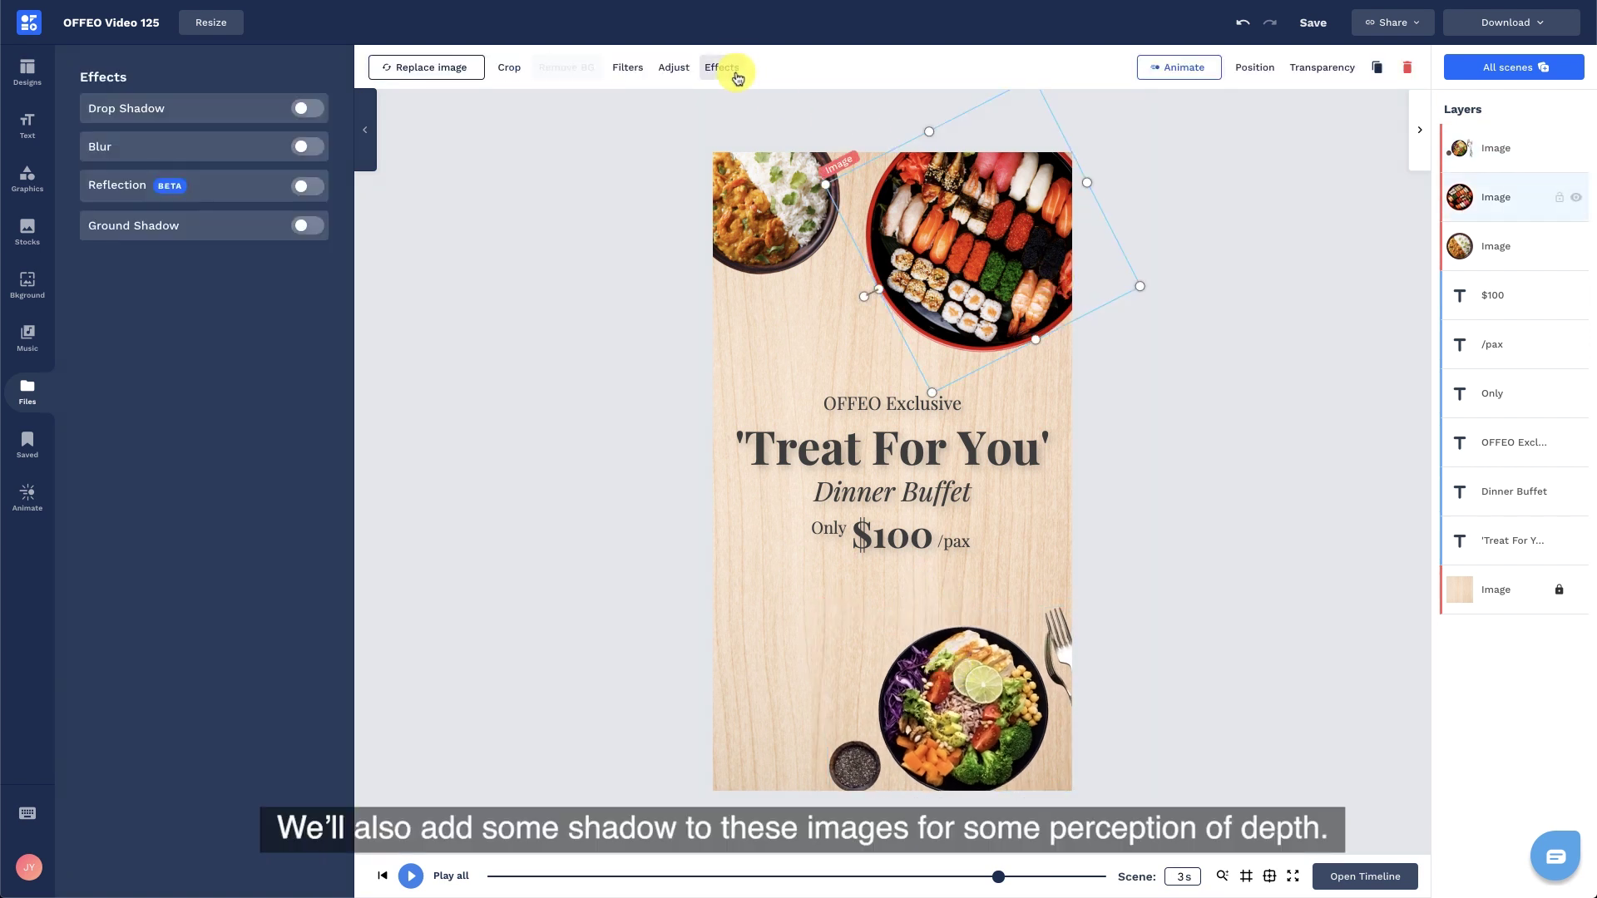
{"action": "left_click", "coordinate": [307, 109]}
{"action": "double_click", "coordinate": [322, 187]}
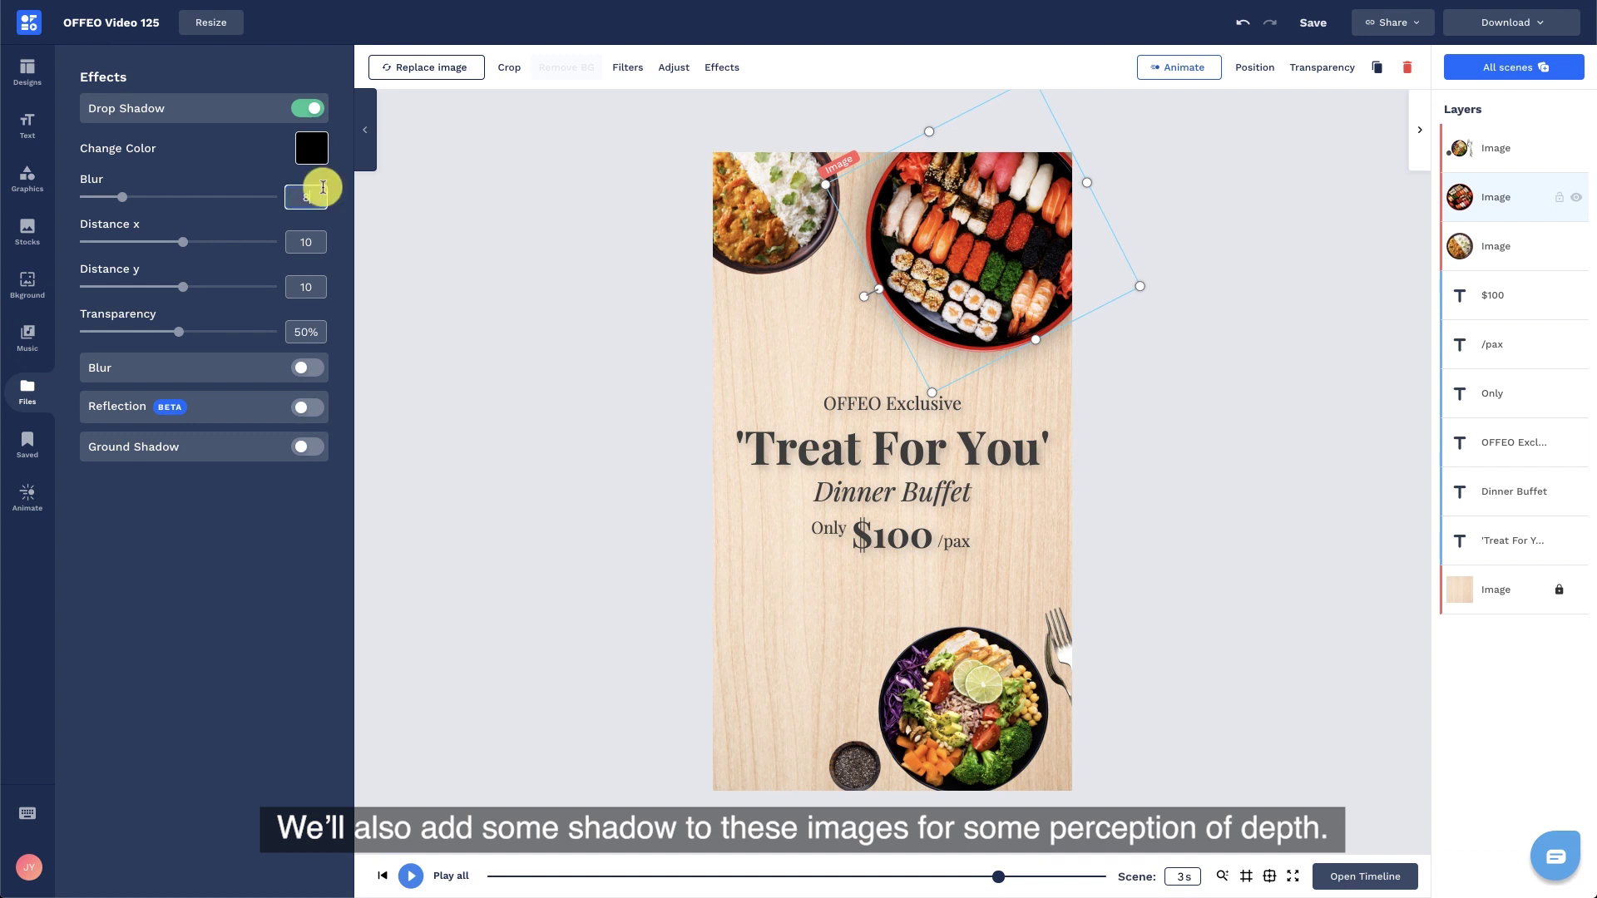
{"action": "double_click", "coordinate": [320, 325]}
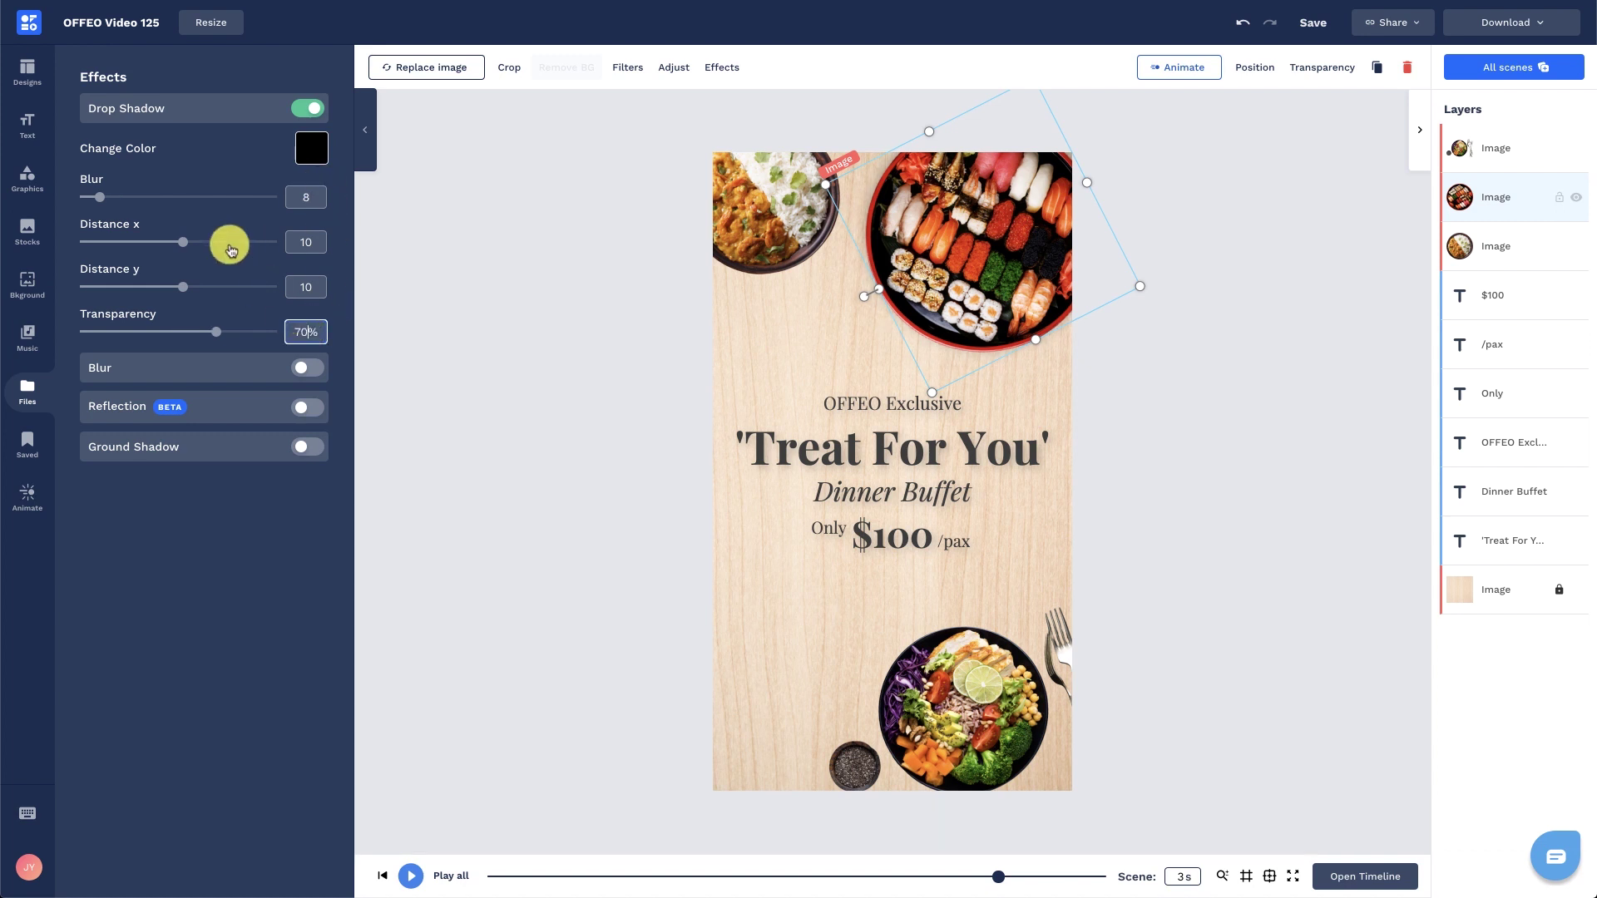
{"action": "mouse_move", "coordinate": [184, 241]}
{"action": "left_mouse_down"}
{"action": "mouse_move", "coordinate": [172, 289]}
{"action": "mouse_move", "coordinate": [169, 247]}
{"action": "left_mouse_up"}
- Add a drop shadow to the curry rice bowl with blur 8, vertical distance 18 and transparency 70%
{"action": "left_click", "coordinate": [697, 235]}
{"action": "left_click", "coordinate": [717, 68]}
{"action": "left_click", "coordinate": [309, 108]}
{"action": "left_click", "coordinate": [316, 190]}
{"action": "type", "text": "8"}
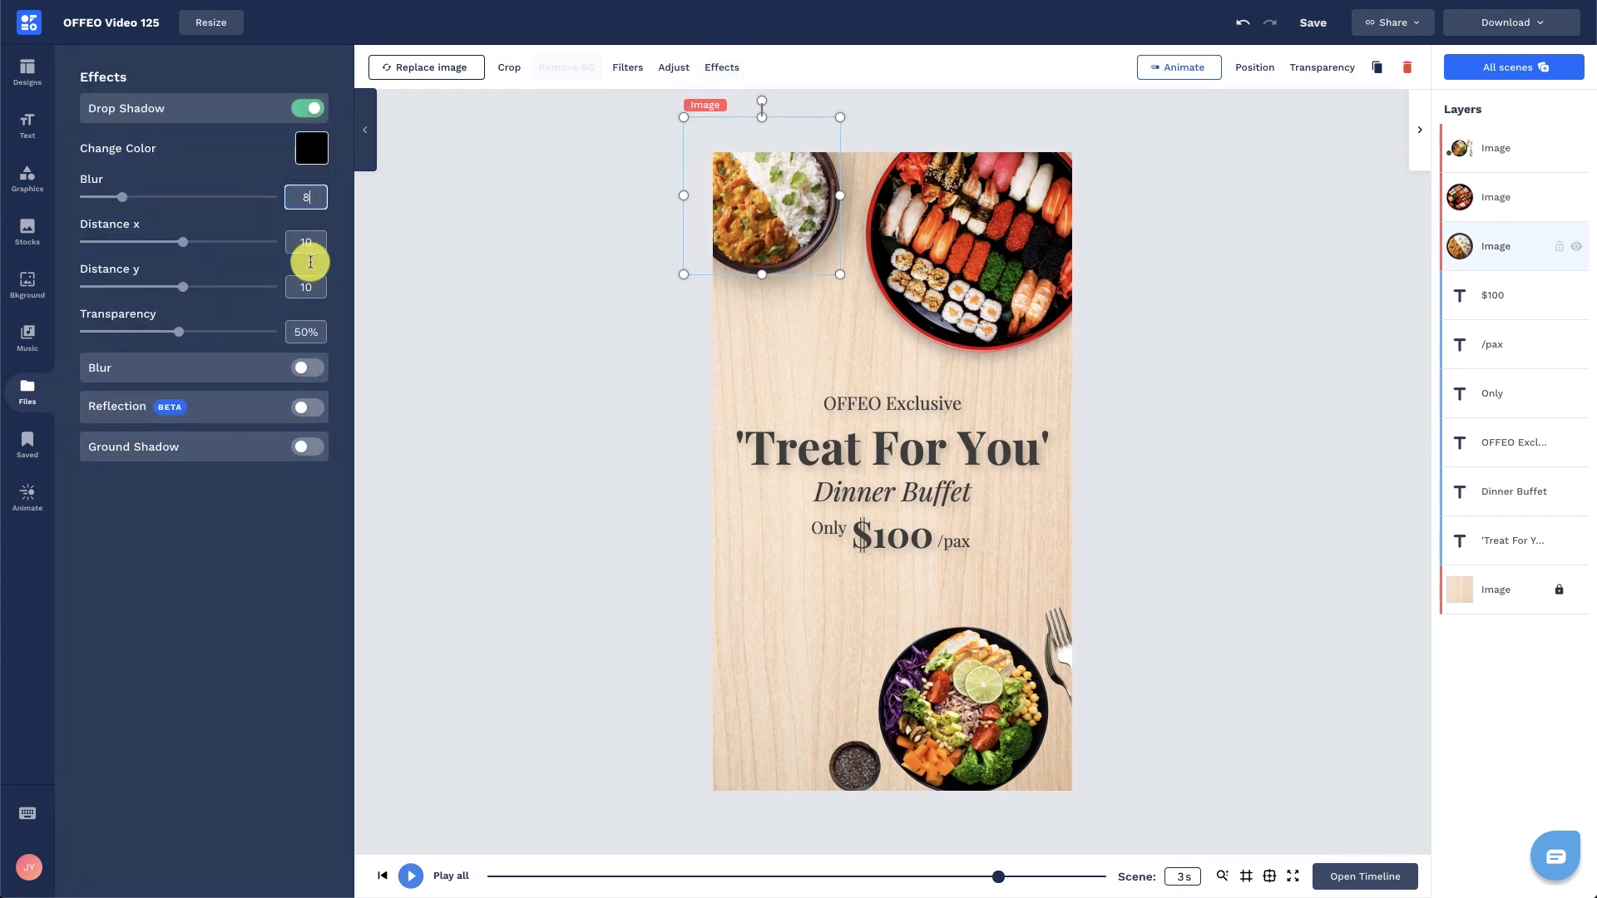
{"action": "left_click", "coordinate": [307, 330]}
{"action": "type", "text": "70"}
{"action": "left_click_drag", "start_coordinate": [186, 286], "coordinate": [191, 289]}
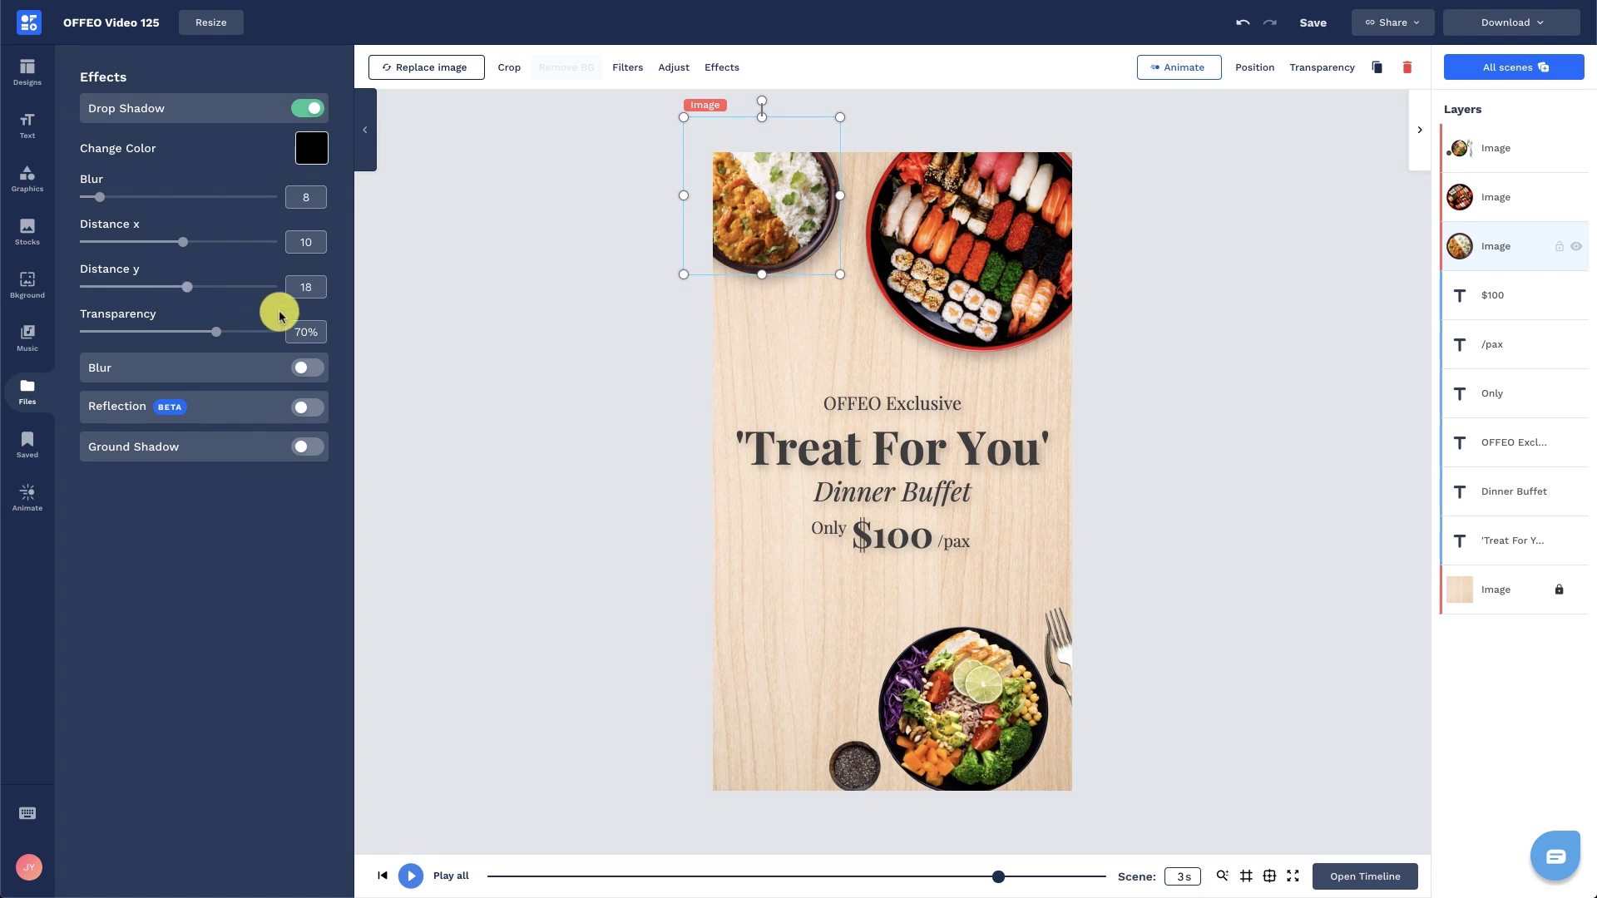
{"action": "left_click", "coordinate": [455, 417]}
- Add a drop shadow to the salad bowl image with blur 8, horizontal distance 9 and transparency 70%
{"action": "left_click", "coordinate": [825, 651]}
{"action": "left_click", "coordinate": [717, 69]}
{"action": "left_click", "coordinate": [308, 109]}
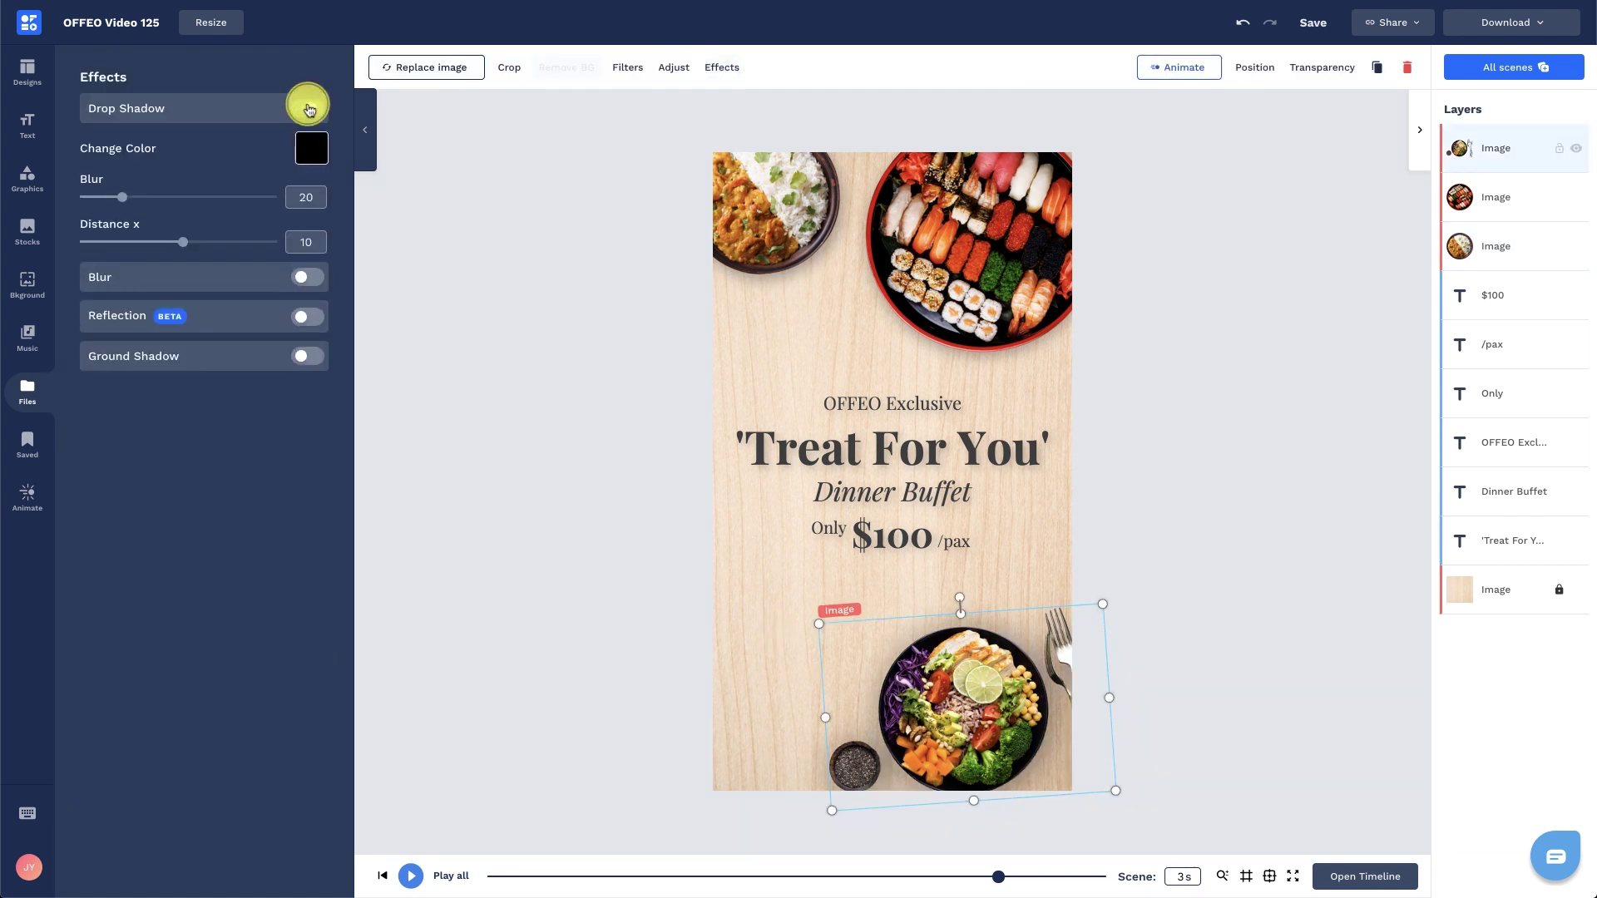
{"action": "left_click", "coordinate": [320, 198]}
{"action": "type", "text": "8"}
{"action": "left_click", "coordinate": [308, 331]}
{"action": "type", "text": "70"}
{"action": "left_click", "coordinate": [197, 244]}
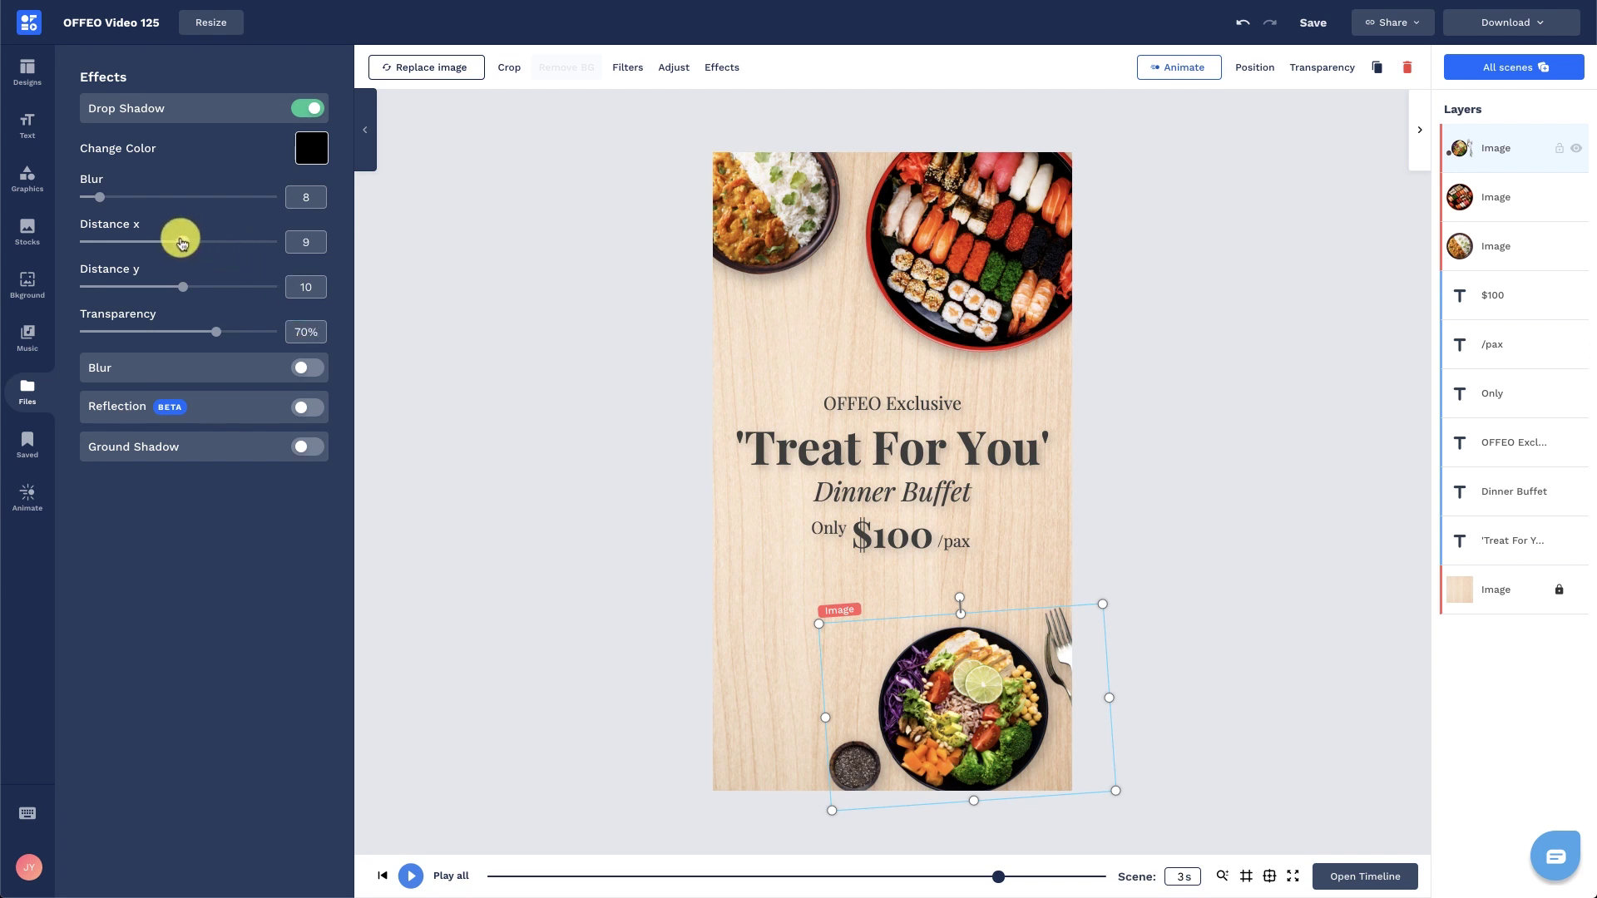
{"action": "left_click", "coordinate": [566, 314]}
- Apply a Slide In entrance animation from the top to the curry bowl and sushi platter together
{"action": "left_click", "coordinate": [782, 208]}
{"action": "left_click", "coordinate": [940, 231], "text": "shift"}
{"action": "left_click", "coordinate": [1151, 78]}
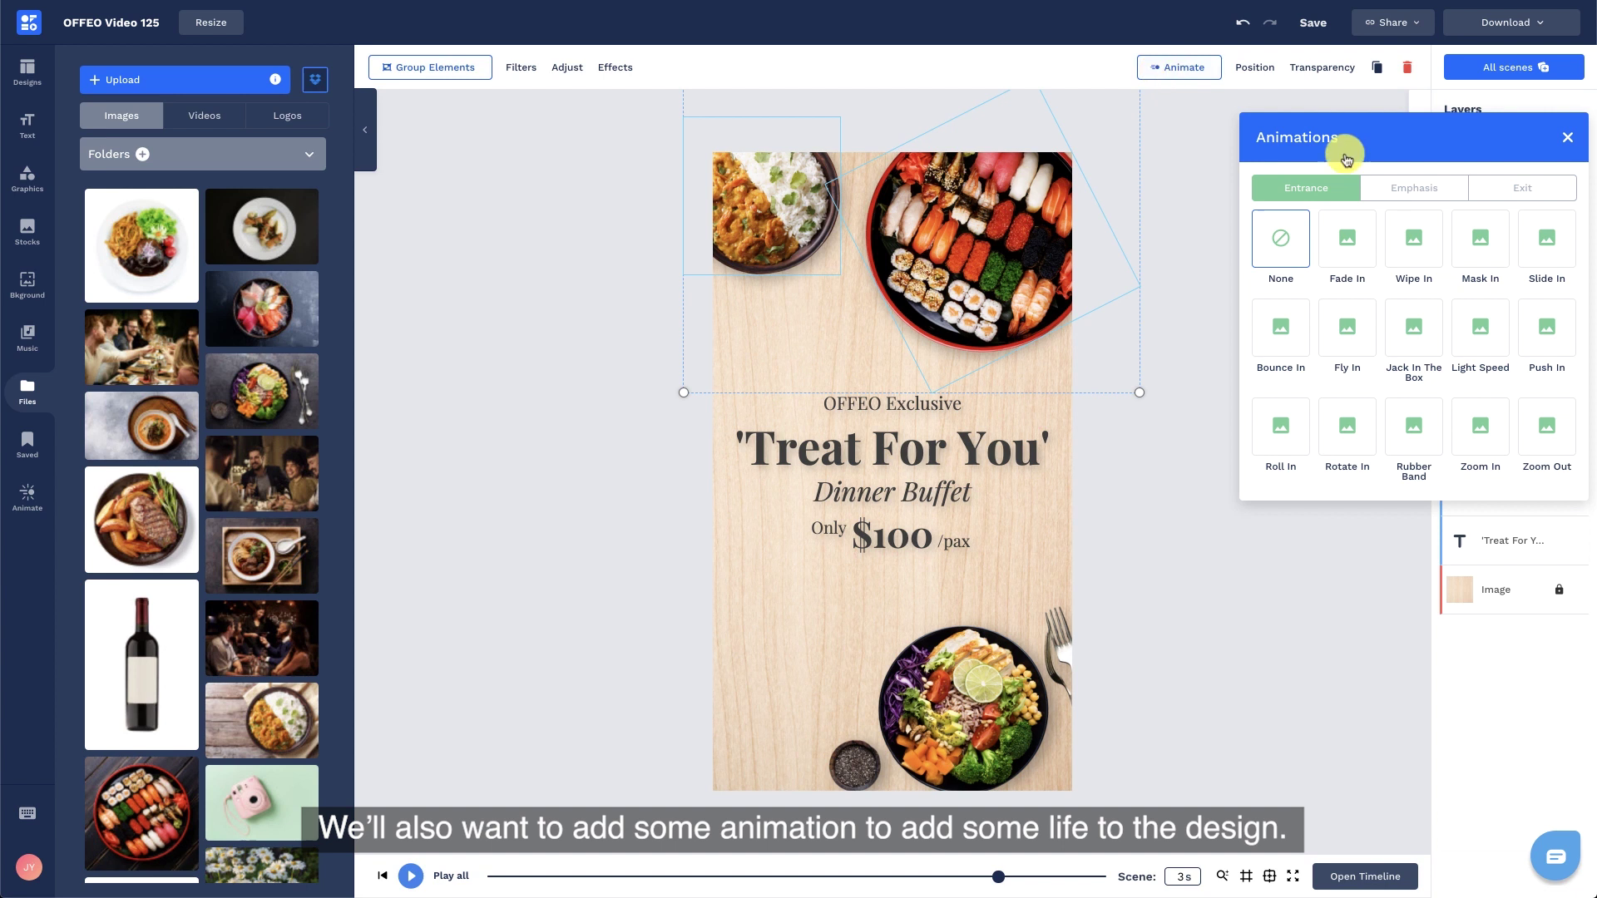
{"action": "left_click", "coordinate": [1531, 248]}
{"action": "left_click", "coordinate": [1466, 522]}
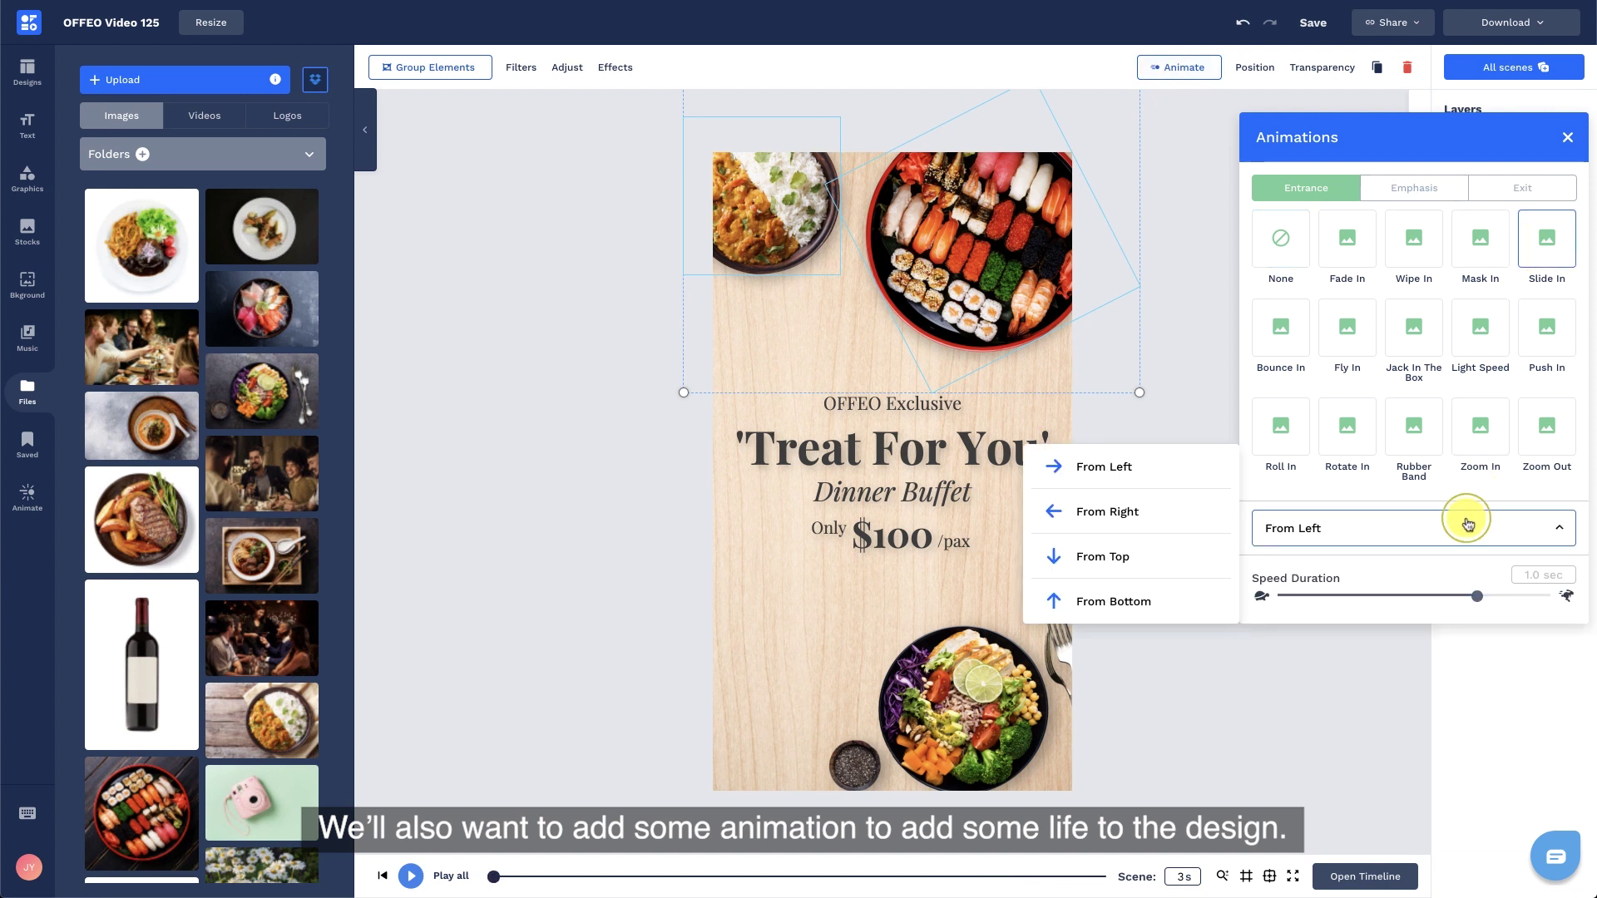
{"action": "left_click", "coordinate": [1201, 563]}
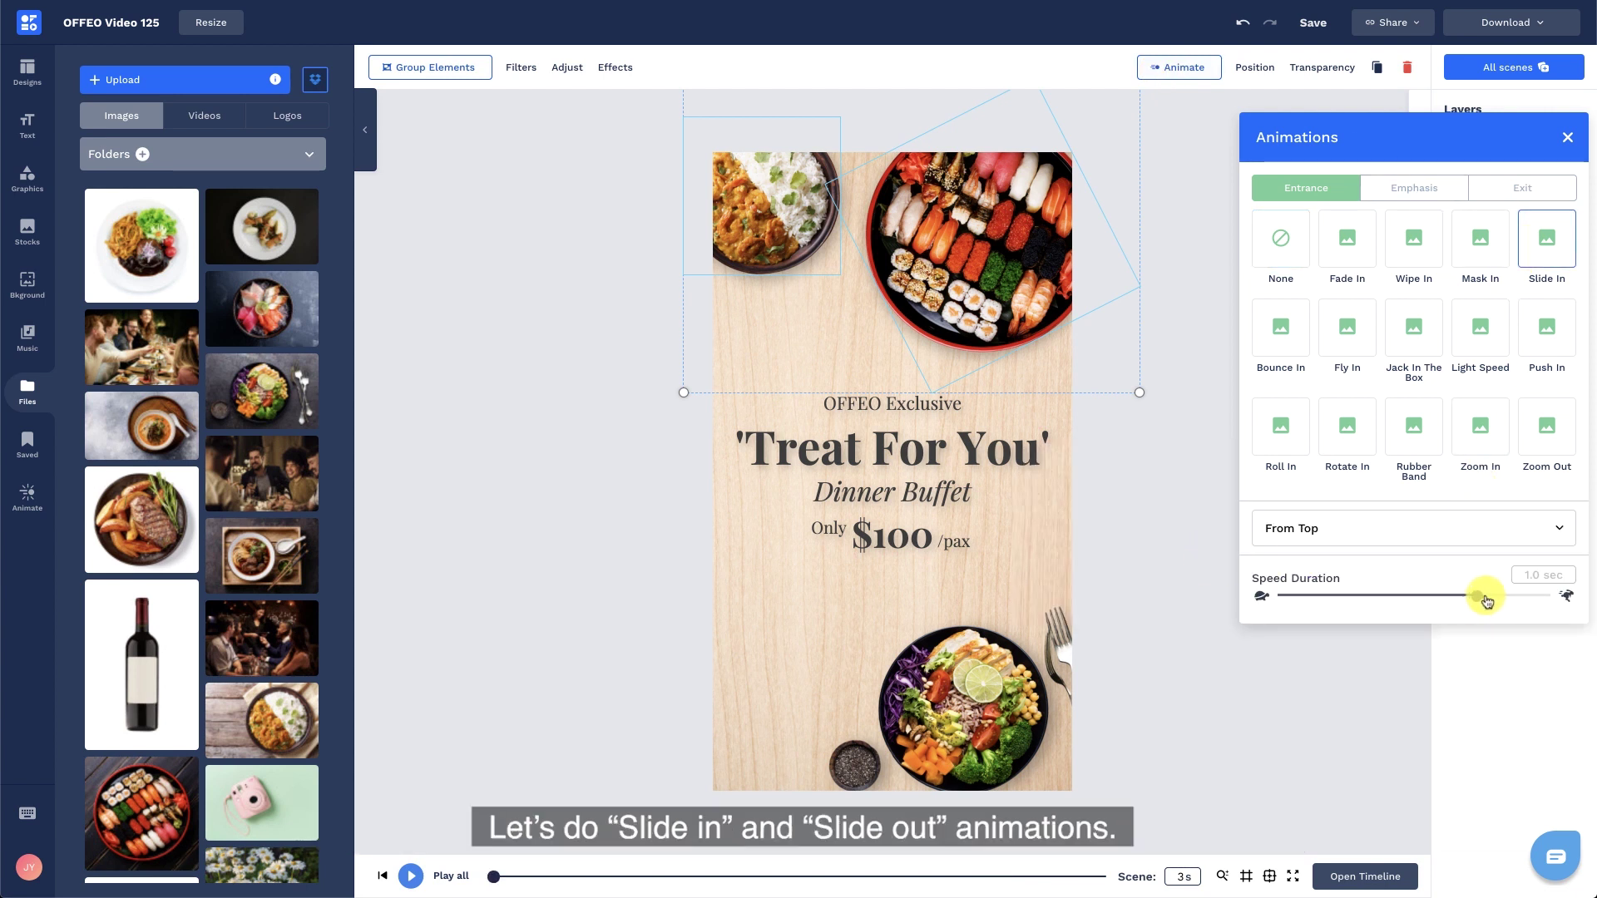
- Give the curry bowl and sushi platter a Slide Out exit animation to the top with a shortened duration
{"action": "left_click", "coordinate": [1518, 187]}
{"action": "left_click", "coordinate": [1543, 241]}
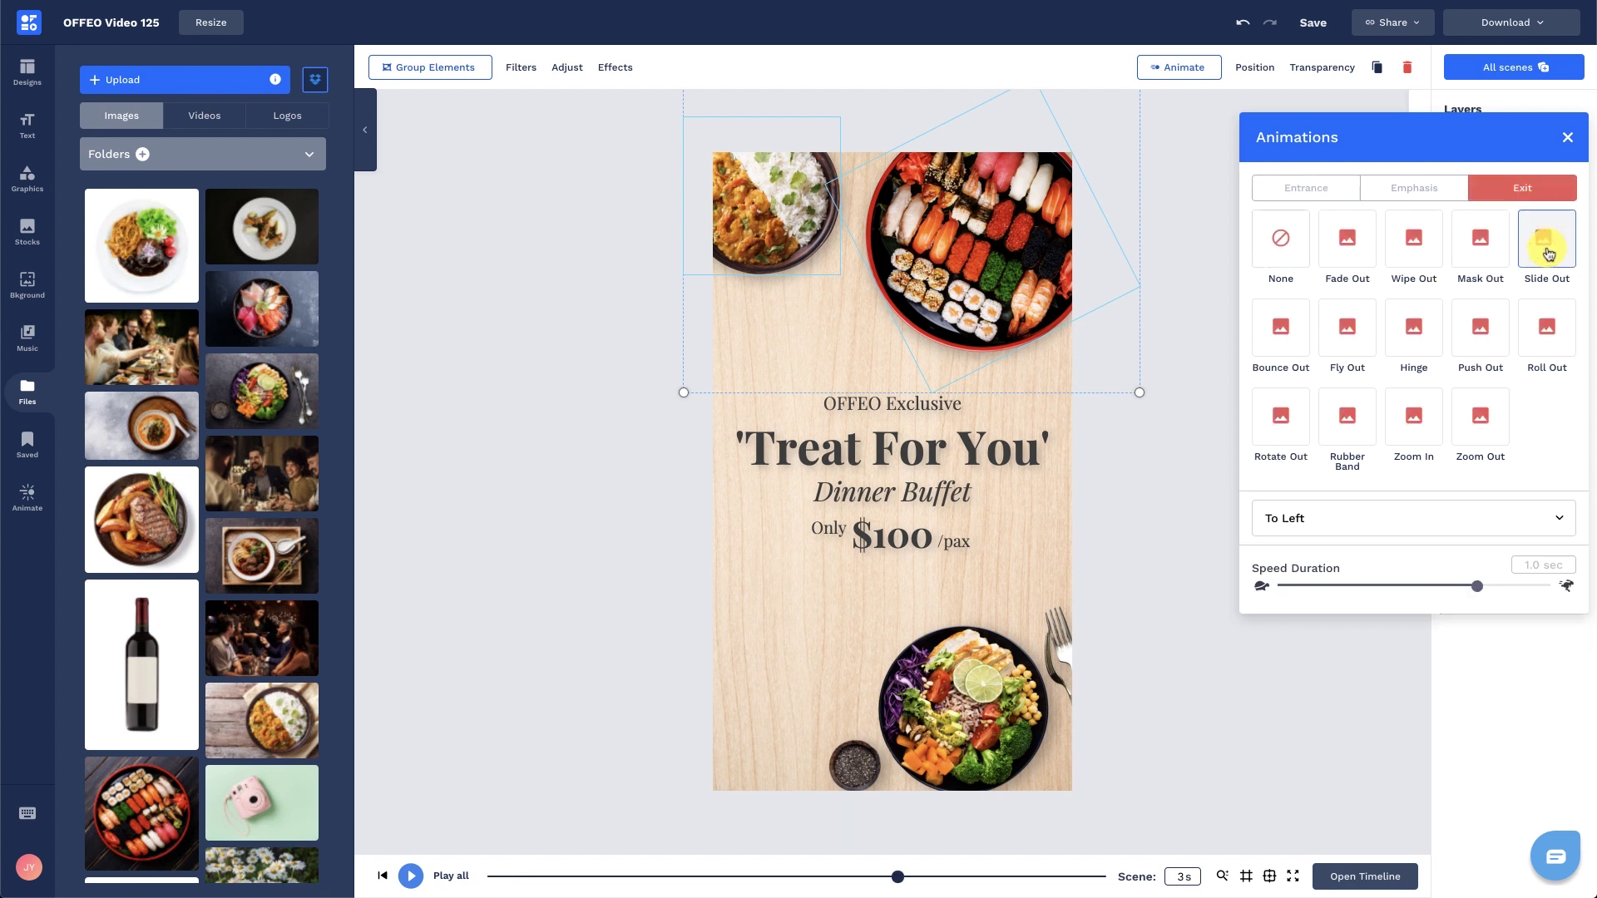
{"action": "left_click", "coordinate": [1537, 517]}
{"action": "left_click", "coordinate": [1221, 549]}
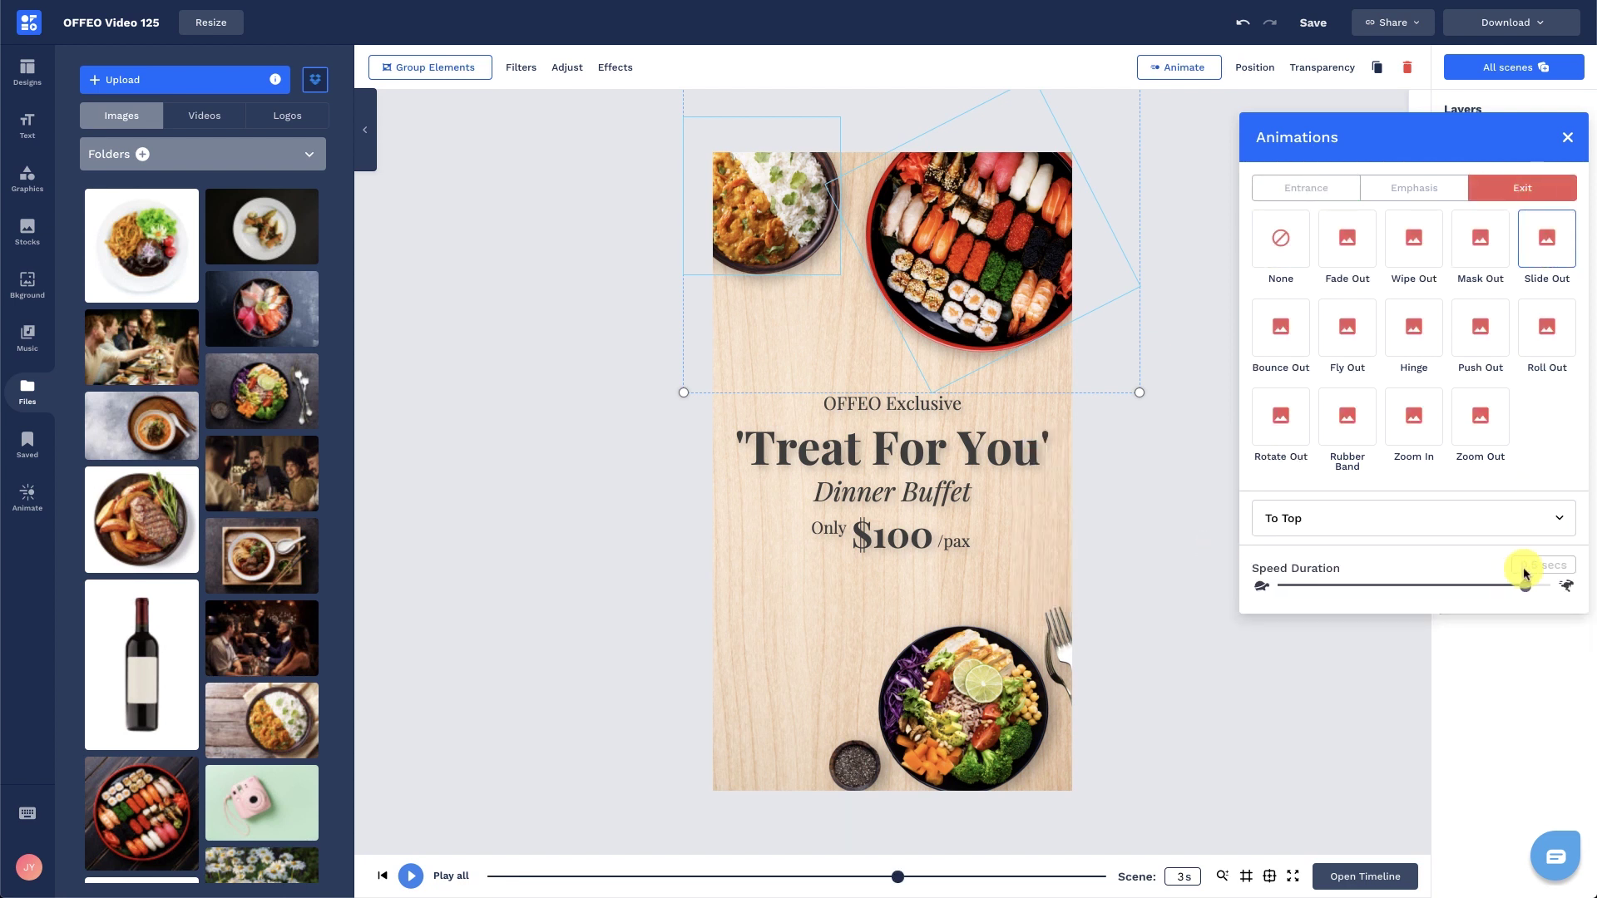
{"action": "left_click", "coordinate": [1334, 657]}
- Apply a Slide In entrance animation from the bottom to the salad bowl image, lasting about 0.8 seconds
{"action": "left_click", "coordinate": [1043, 711]}
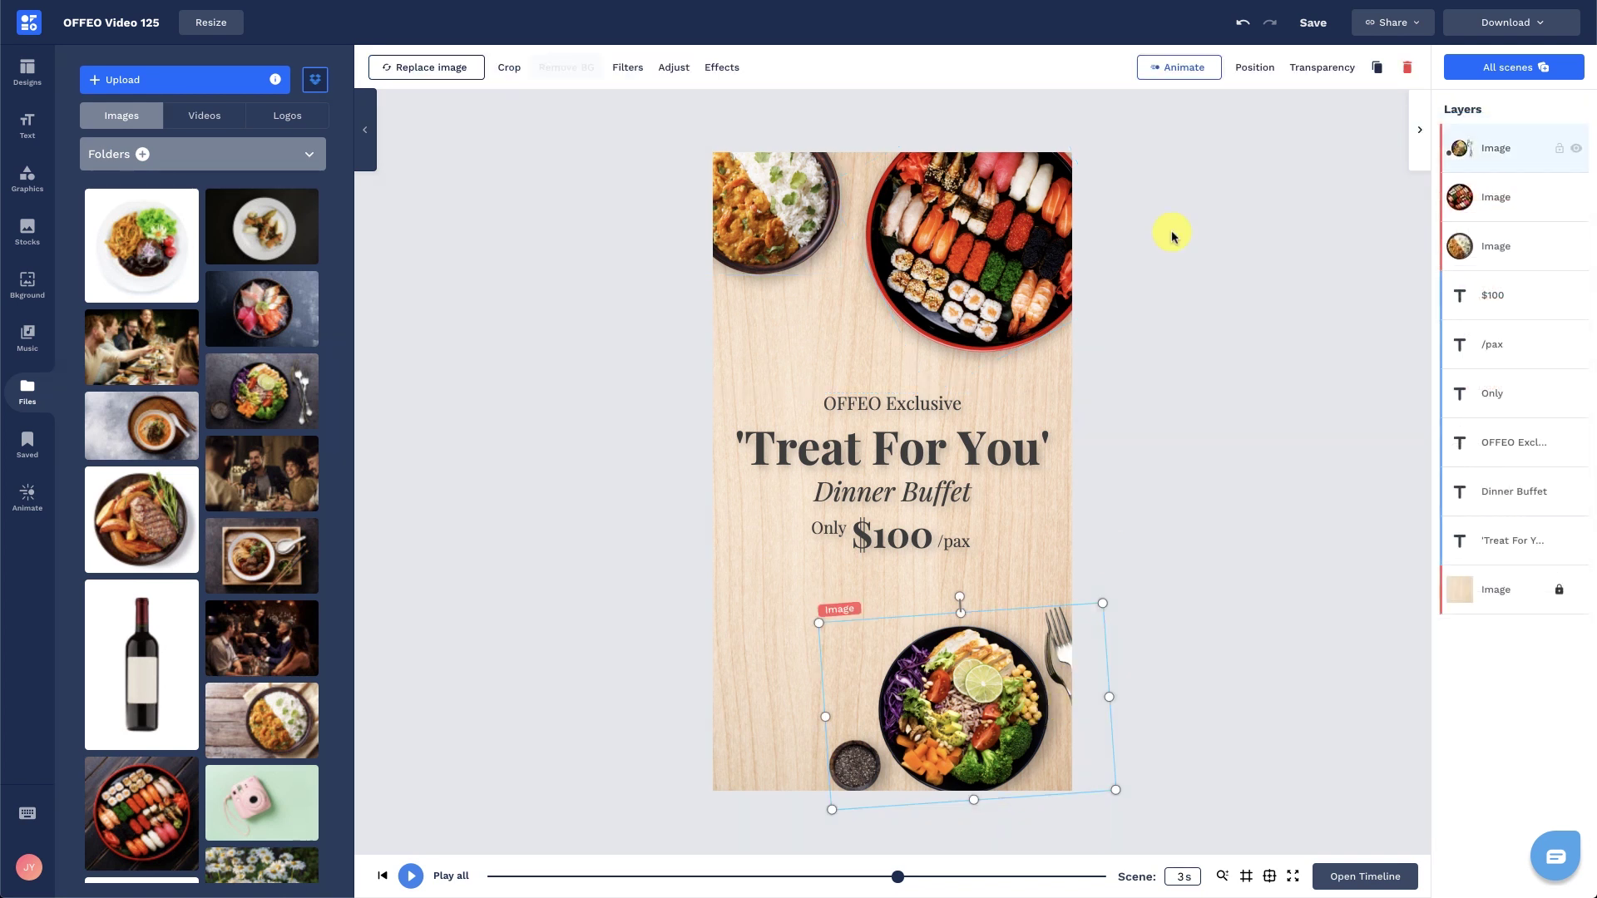
{"action": "left_click", "coordinate": [1179, 67]}
{"action": "left_click", "coordinate": [1529, 237]}
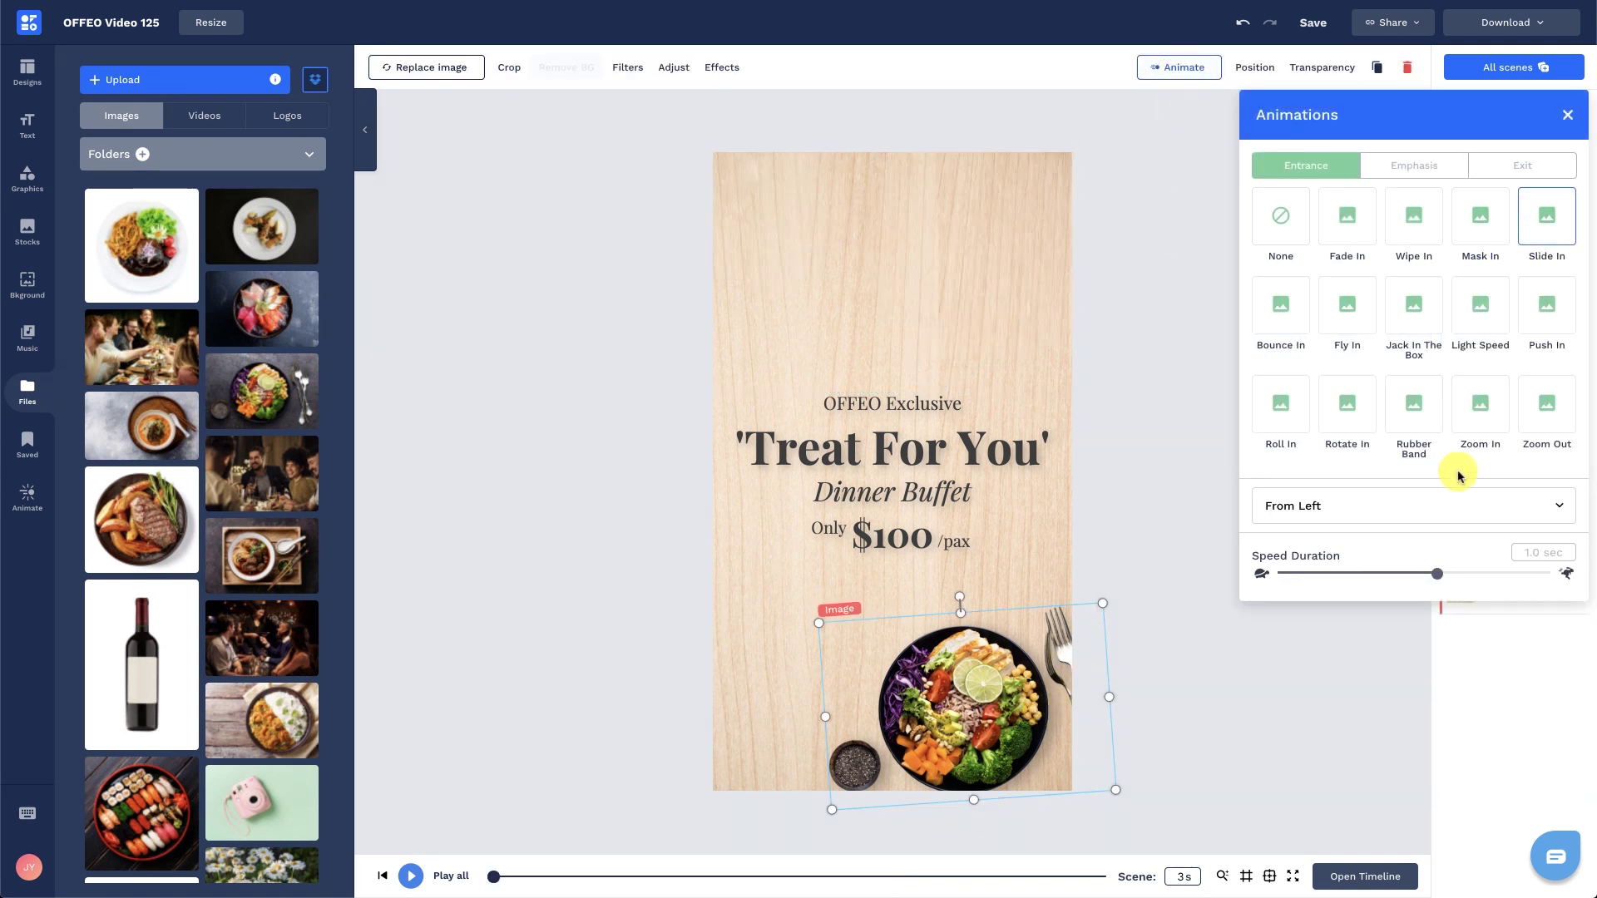
{"action": "left_click", "coordinate": [1449, 500]}
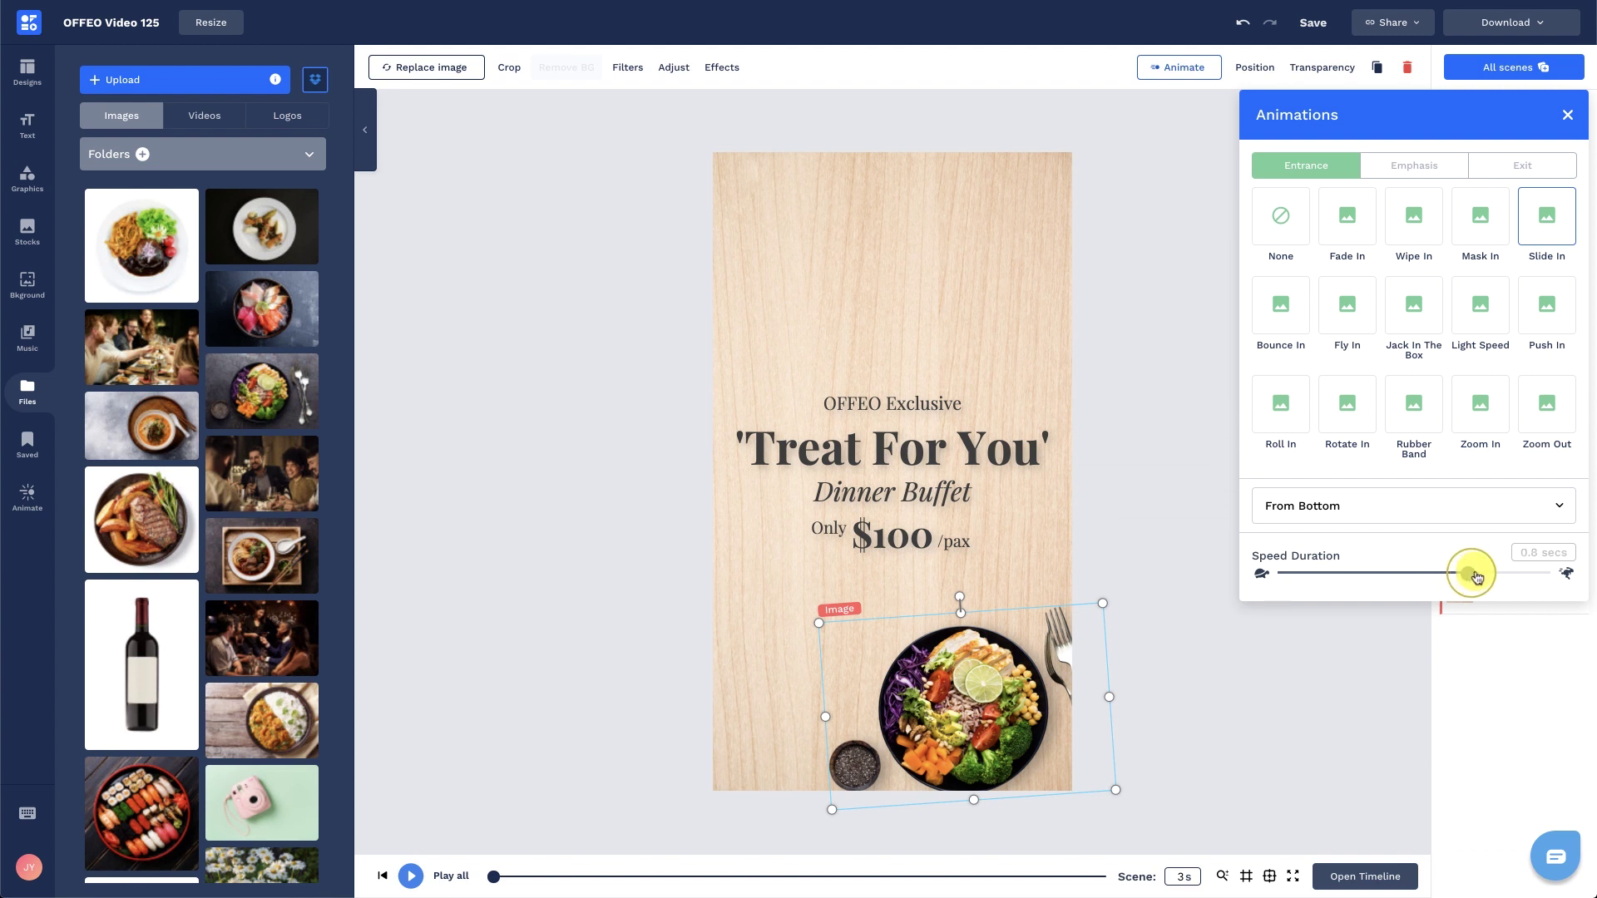
- Give the salad bowl image a Slide Out exit animation to the bottom, lasting about 0.5 seconds
{"action": "left_click", "coordinate": [1522, 165]}
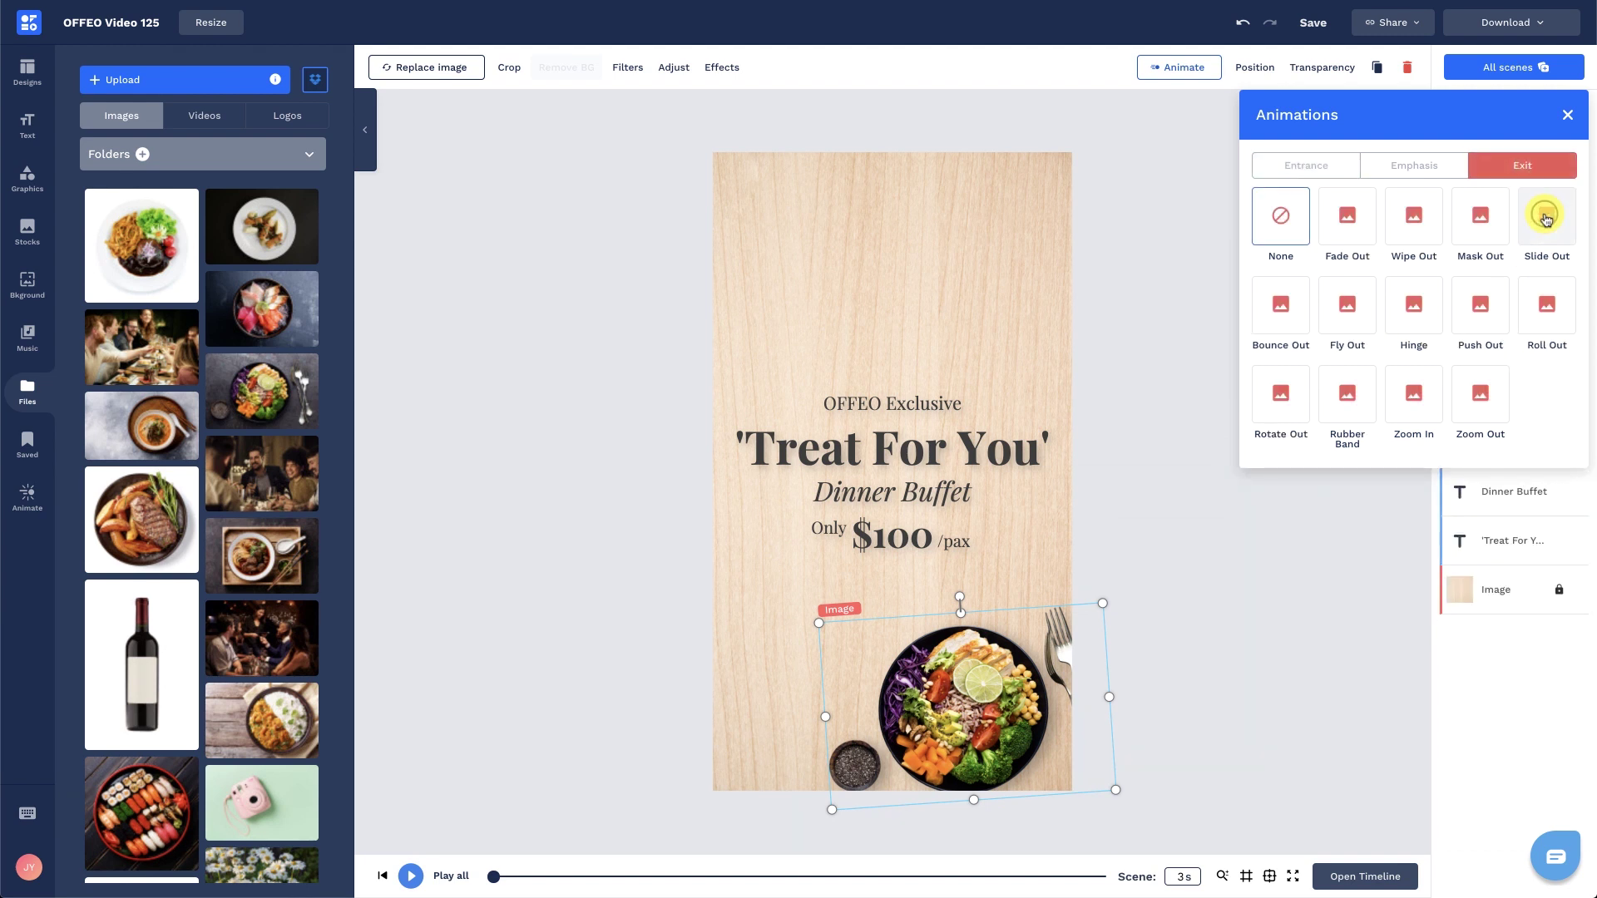
{"action": "left_click", "coordinate": [1546, 216]}
{"action": "left_click", "coordinate": [1525, 499]}
{"action": "left_click", "coordinate": [1165, 569]}
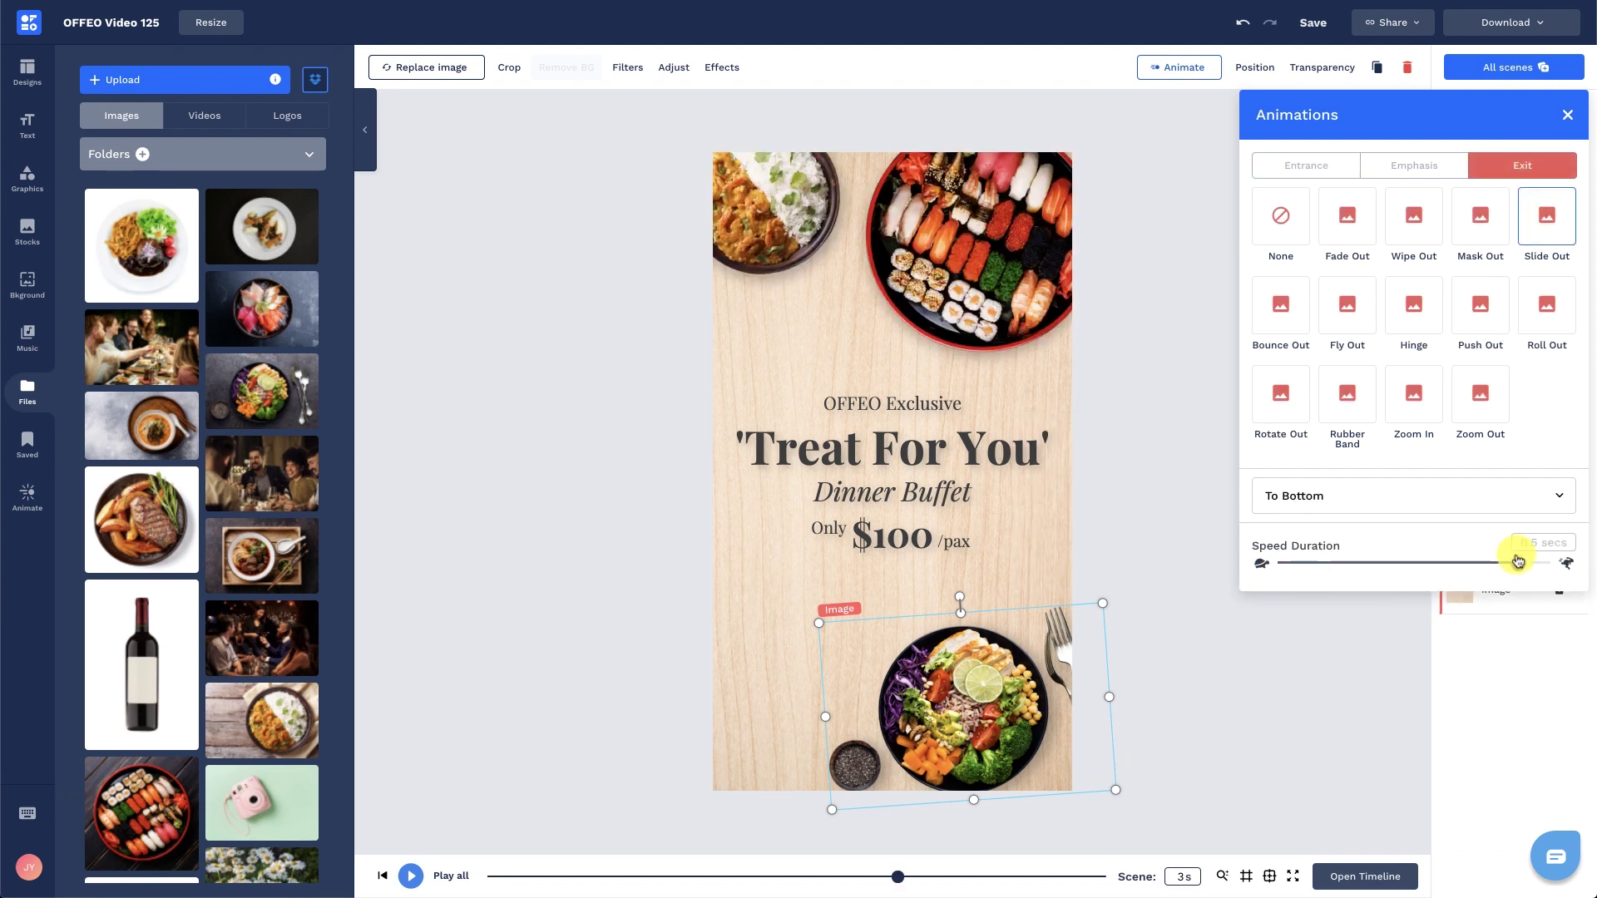
{"action": "left_click", "coordinate": [1346, 639]}
- Group all six text layers and apply the Fade In entrance animation to the group as one object
{"action": "left_click", "coordinate": [1501, 539]}
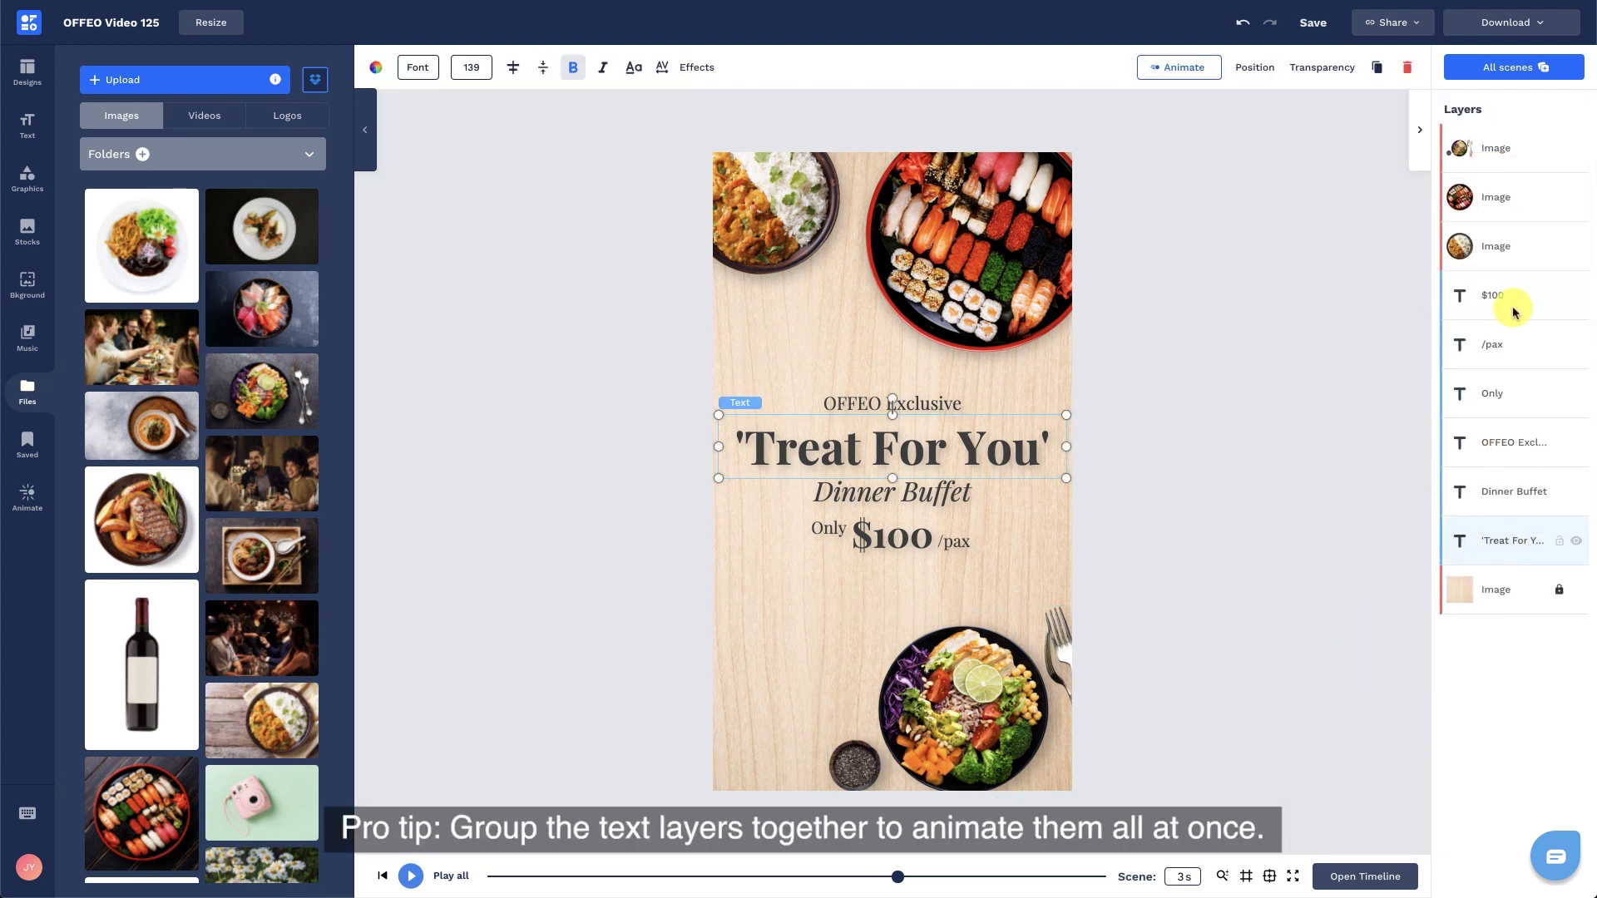
{"action": "left_click", "coordinate": [1511, 304], "text": "shift"}
{"action": "left_click", "coordinate": [435, 68]}
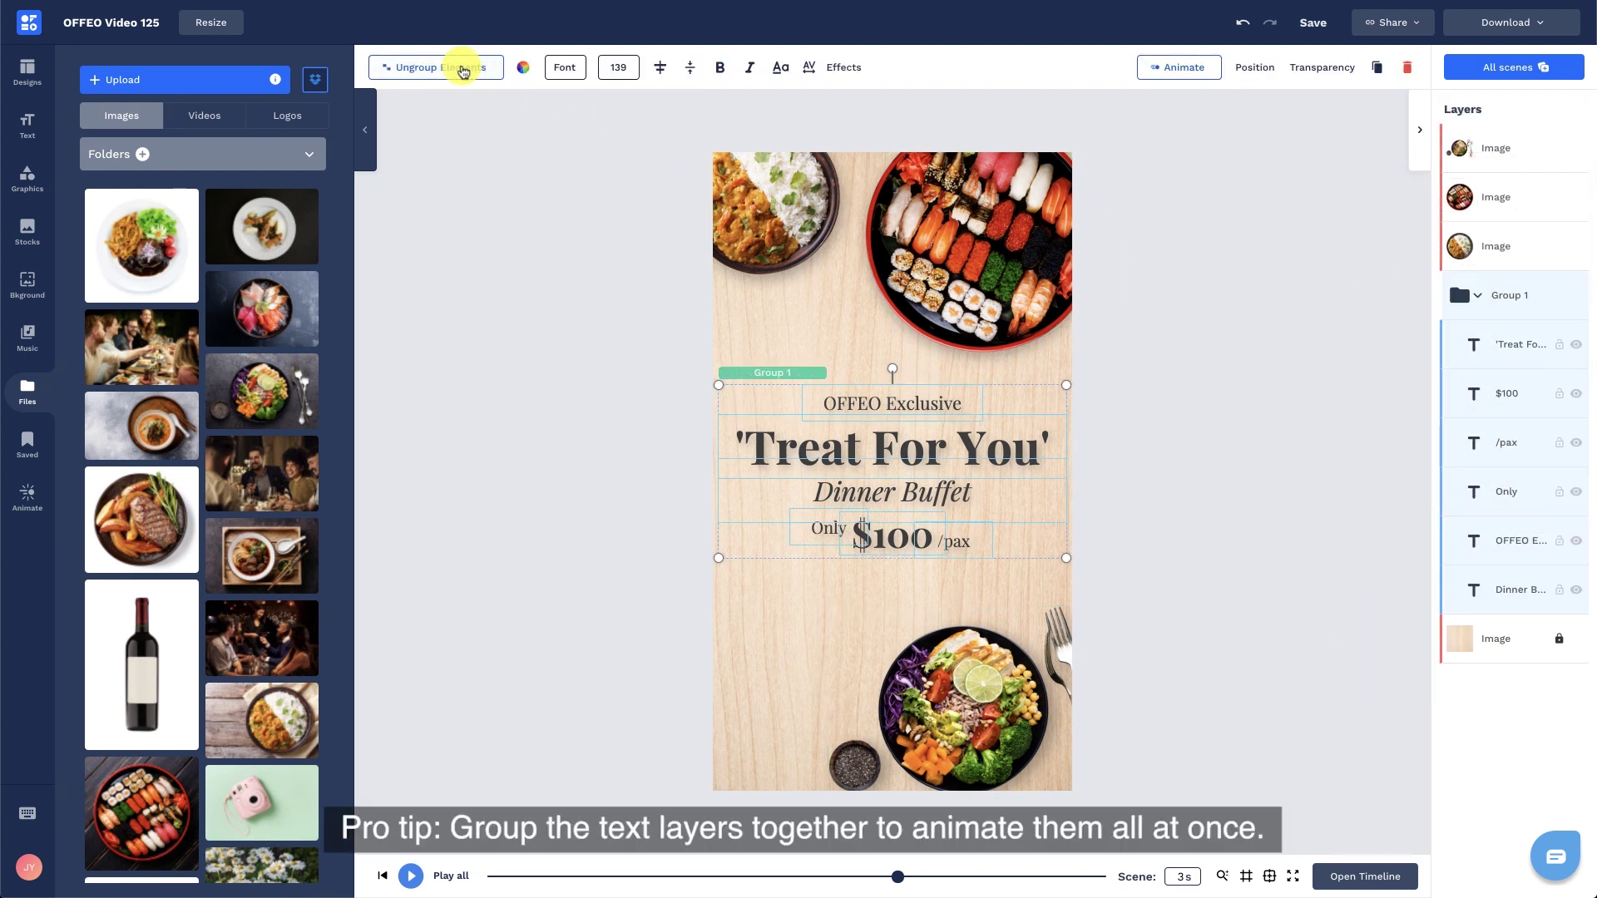
{"action": "left_click", "coordinate": [1173, 67]}
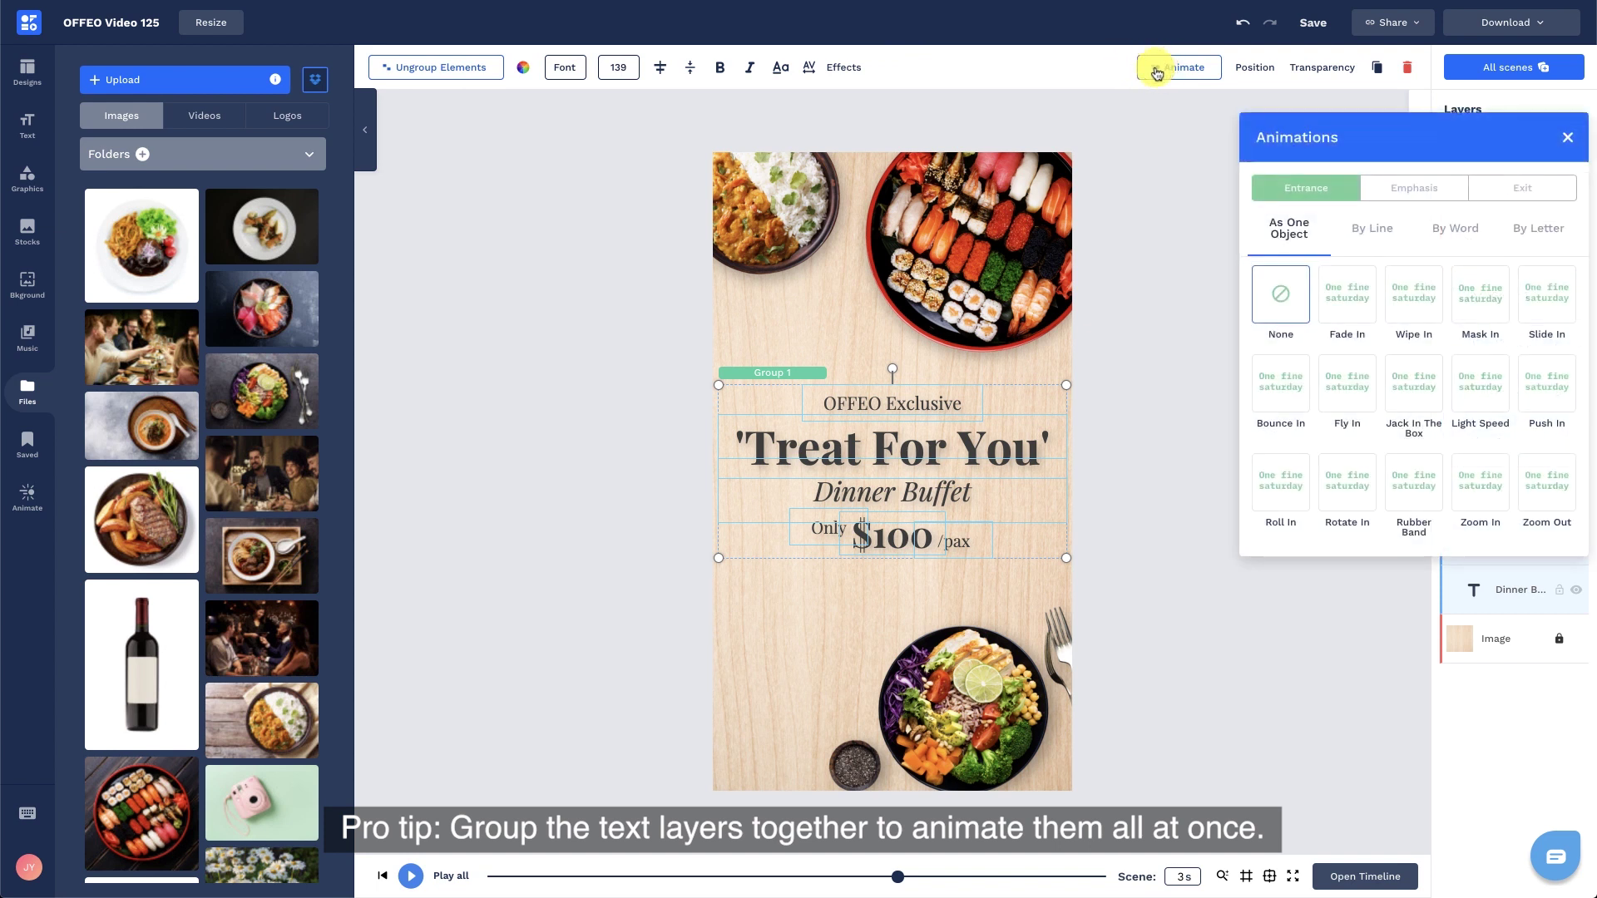
{"action": "left_click", "coordinate": [1325, 281]}
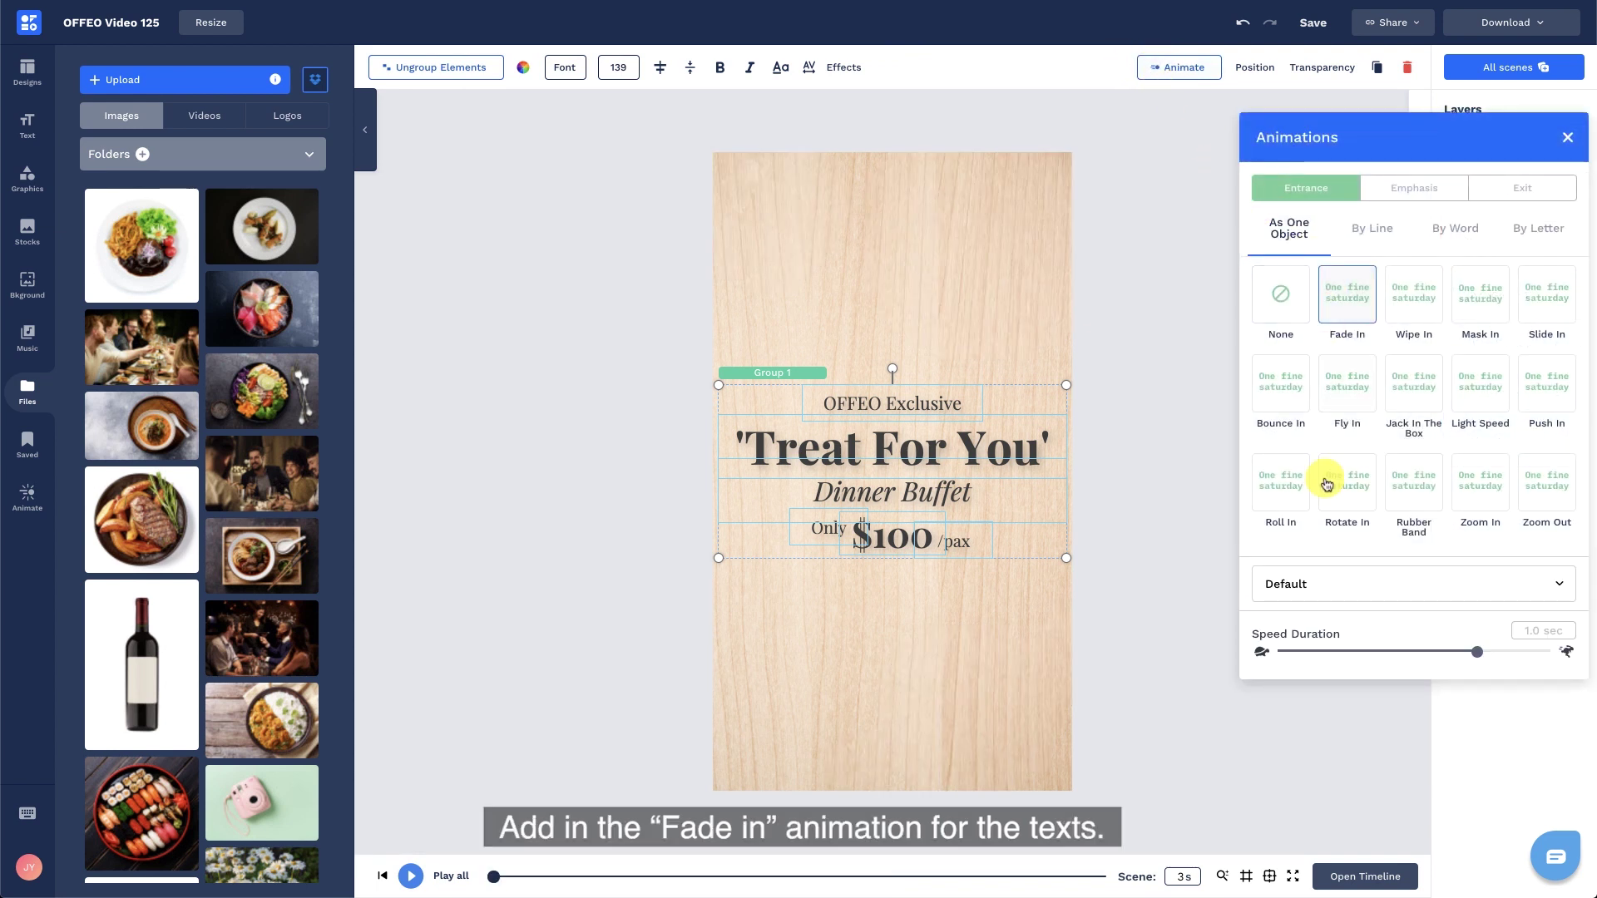
- Set the text group's Fade In animation to come from the top and shorten its duration
{"action": "left_click", "coordinate": [1314, 582]}
{"action": "left_click", "coordinate": [1200, 603]}
{"action": "left_click", "coordinate": [1478, 654]}
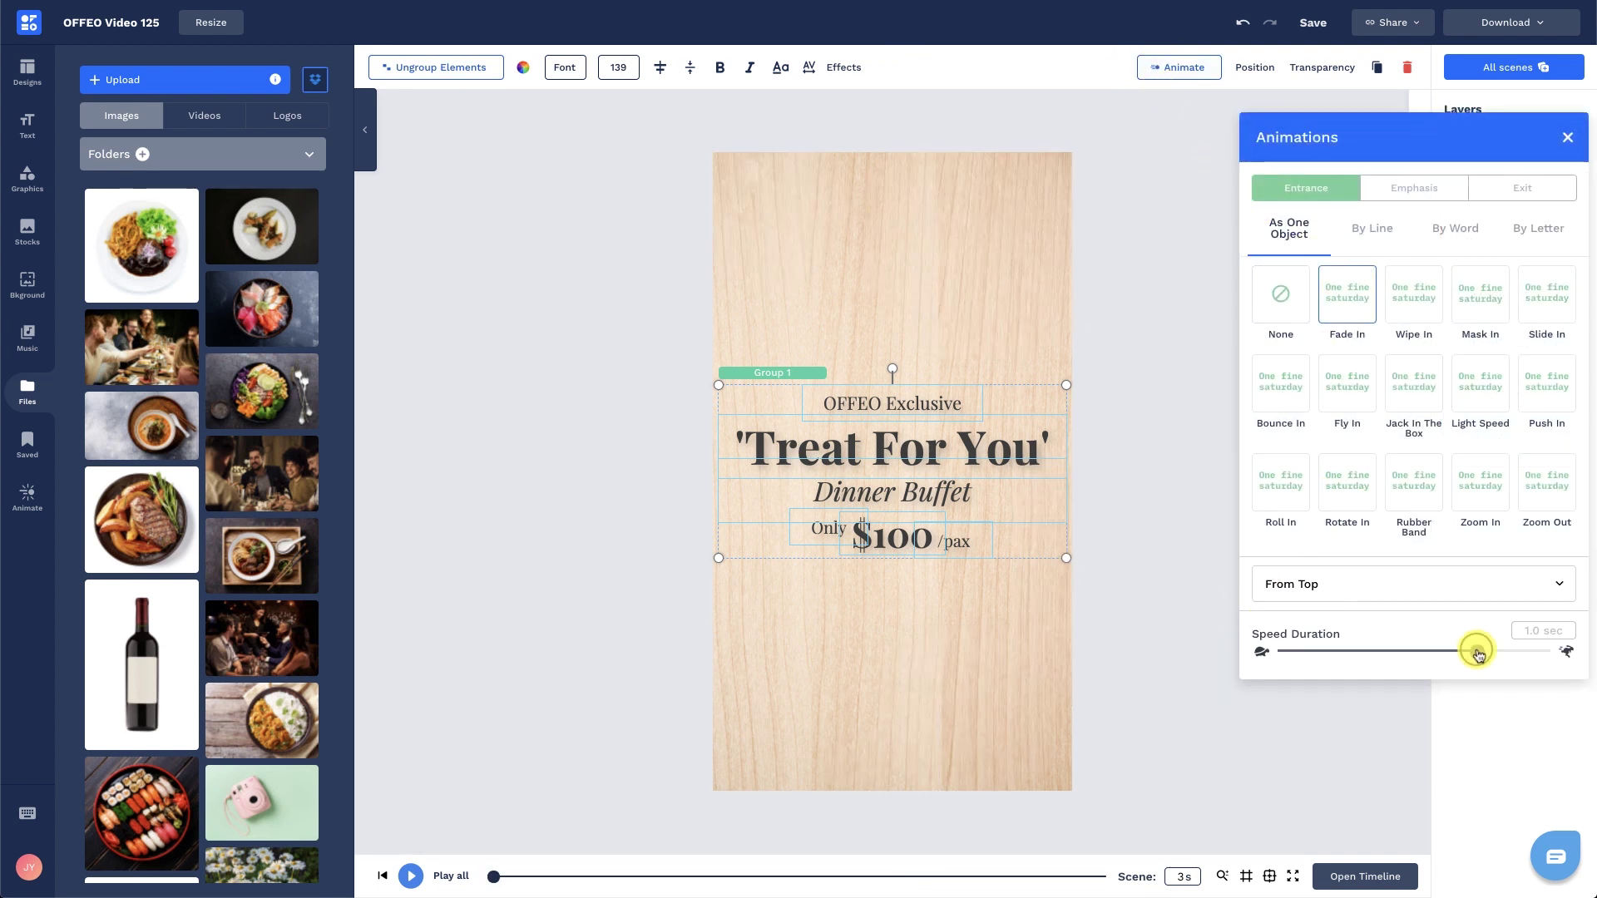
- Give the text group a Fade Out exit animation to the top lasting 0.5 seconds
{"action": "left_click", "coordinate": [1519, 206]}
{"action": "left_click", "coordinate": [1348, 318]}
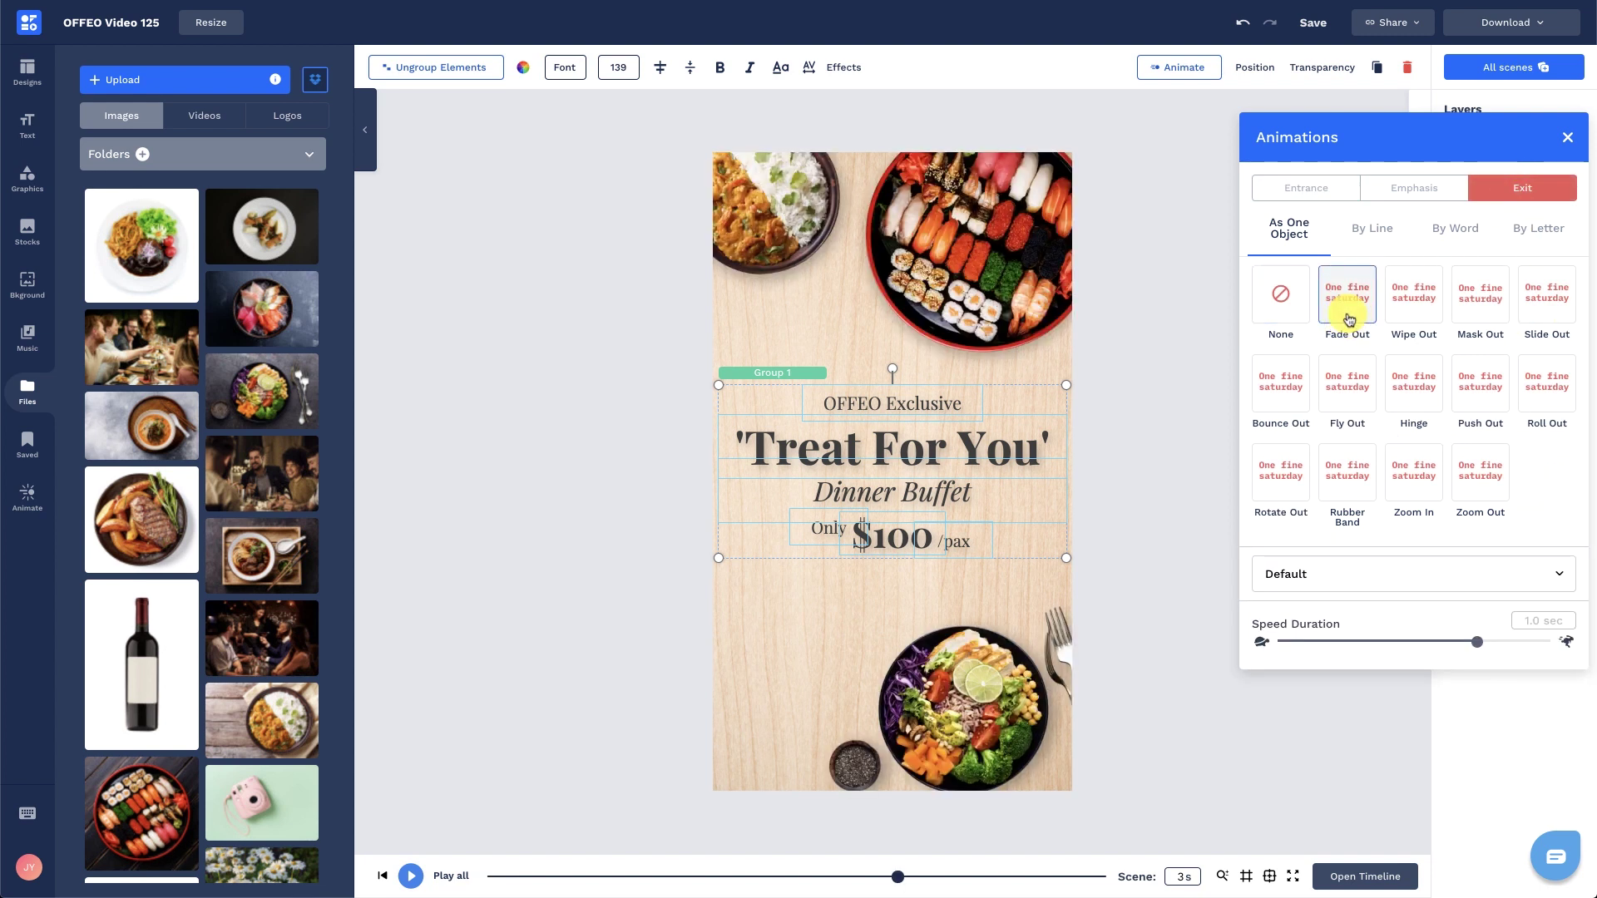
{"action": "left_click", "coordinate": [1374, 579]}
{"action": "left_click", "coordinate": [1230, 601]}
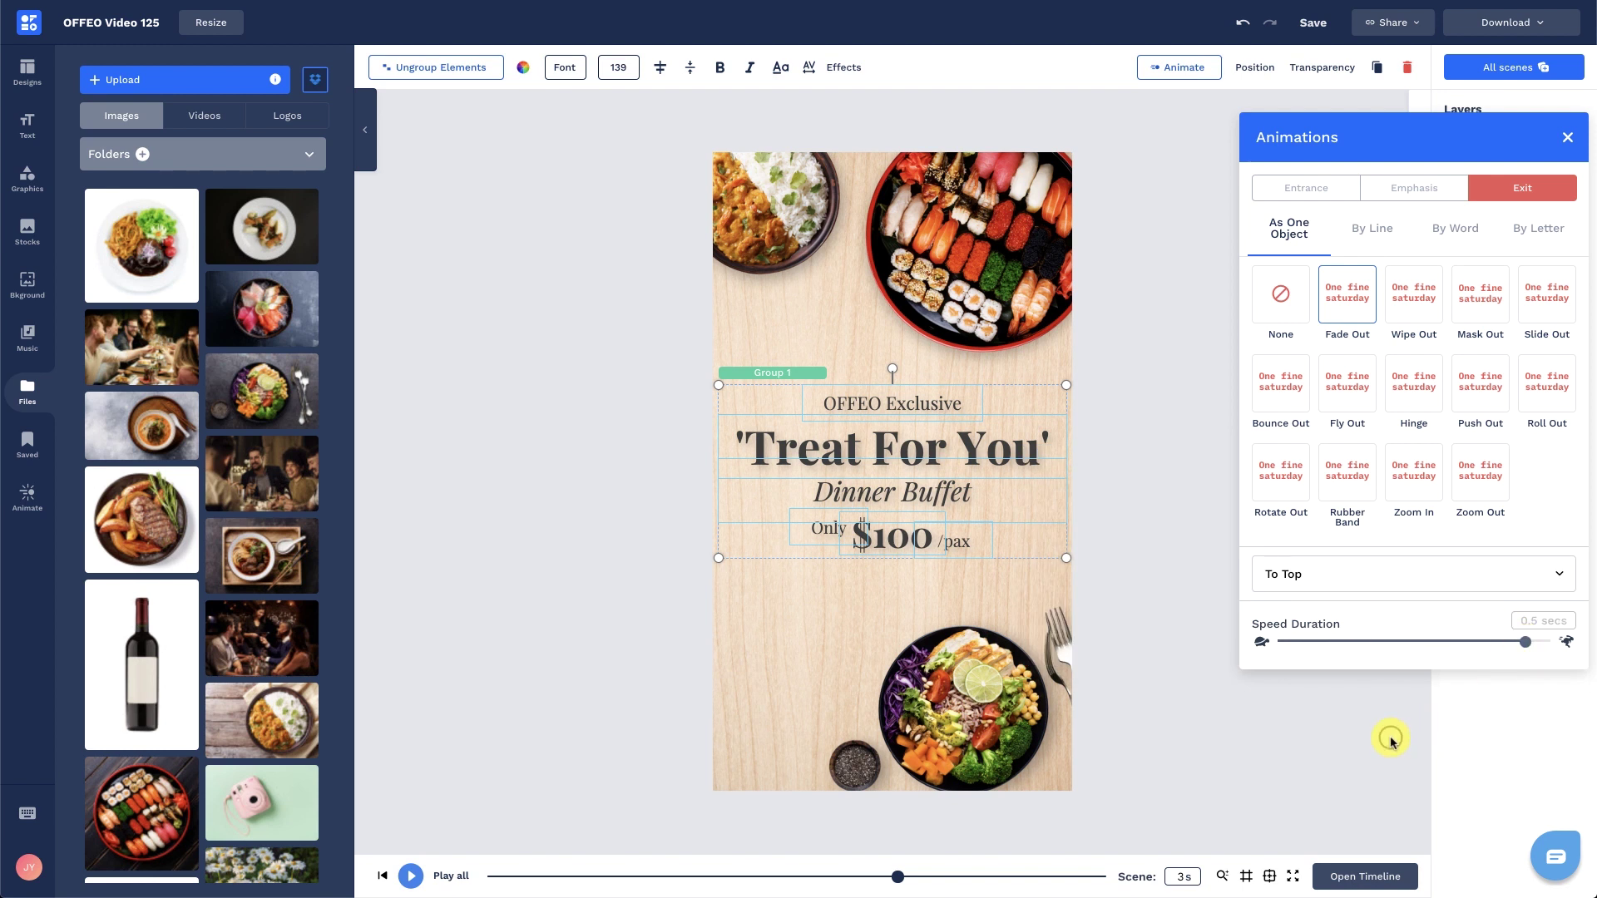
{"action": "left_click", "coordinate": [1391, 740]}
- In the timeline, extend the text group's clips to slightly past the 3-second scene end
{"action": "left_click", "coordinate": [1381, 873]}
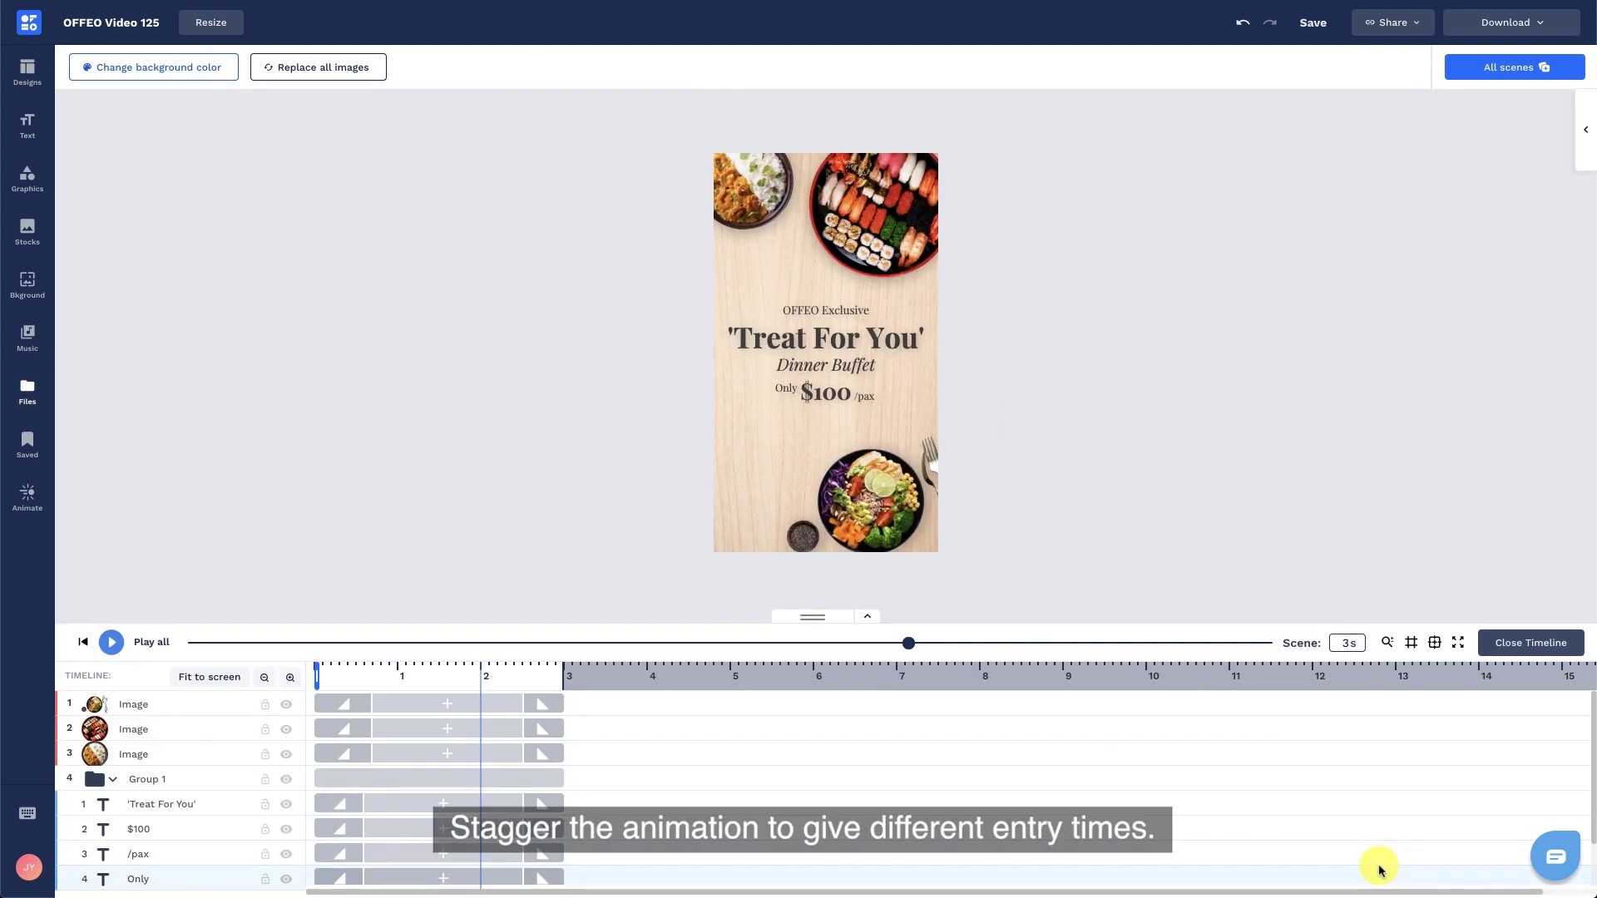
{"action": "left_click", "coordinate": [241, 779]}
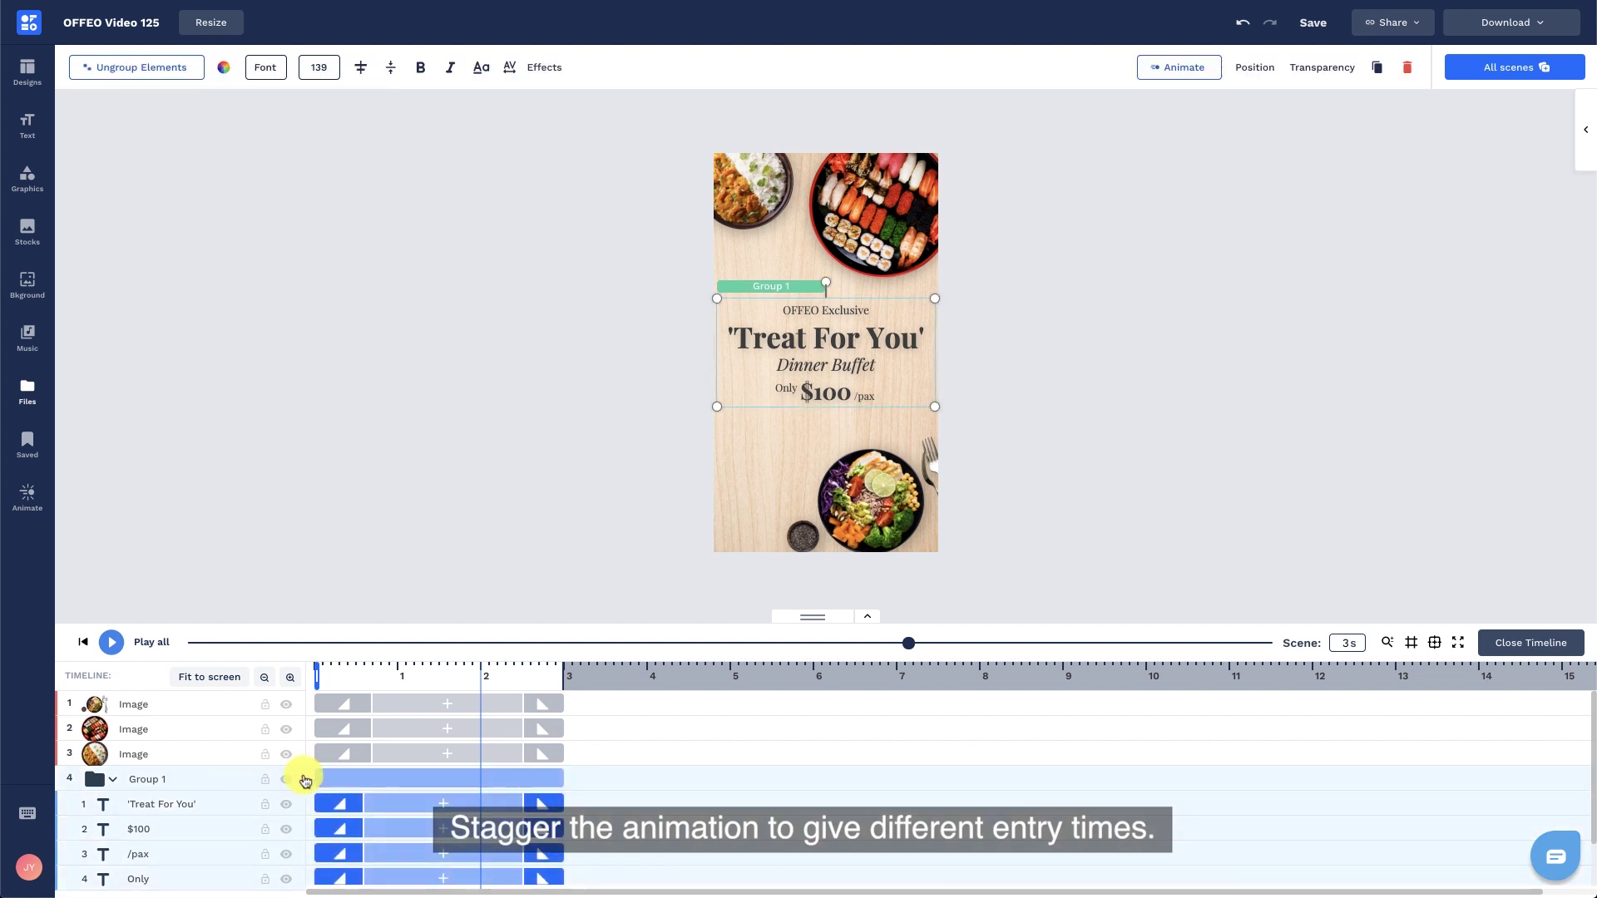
{"action": "left_click_drag", "start_coordinate": [557, 799], "coordinate": [574, 804]}
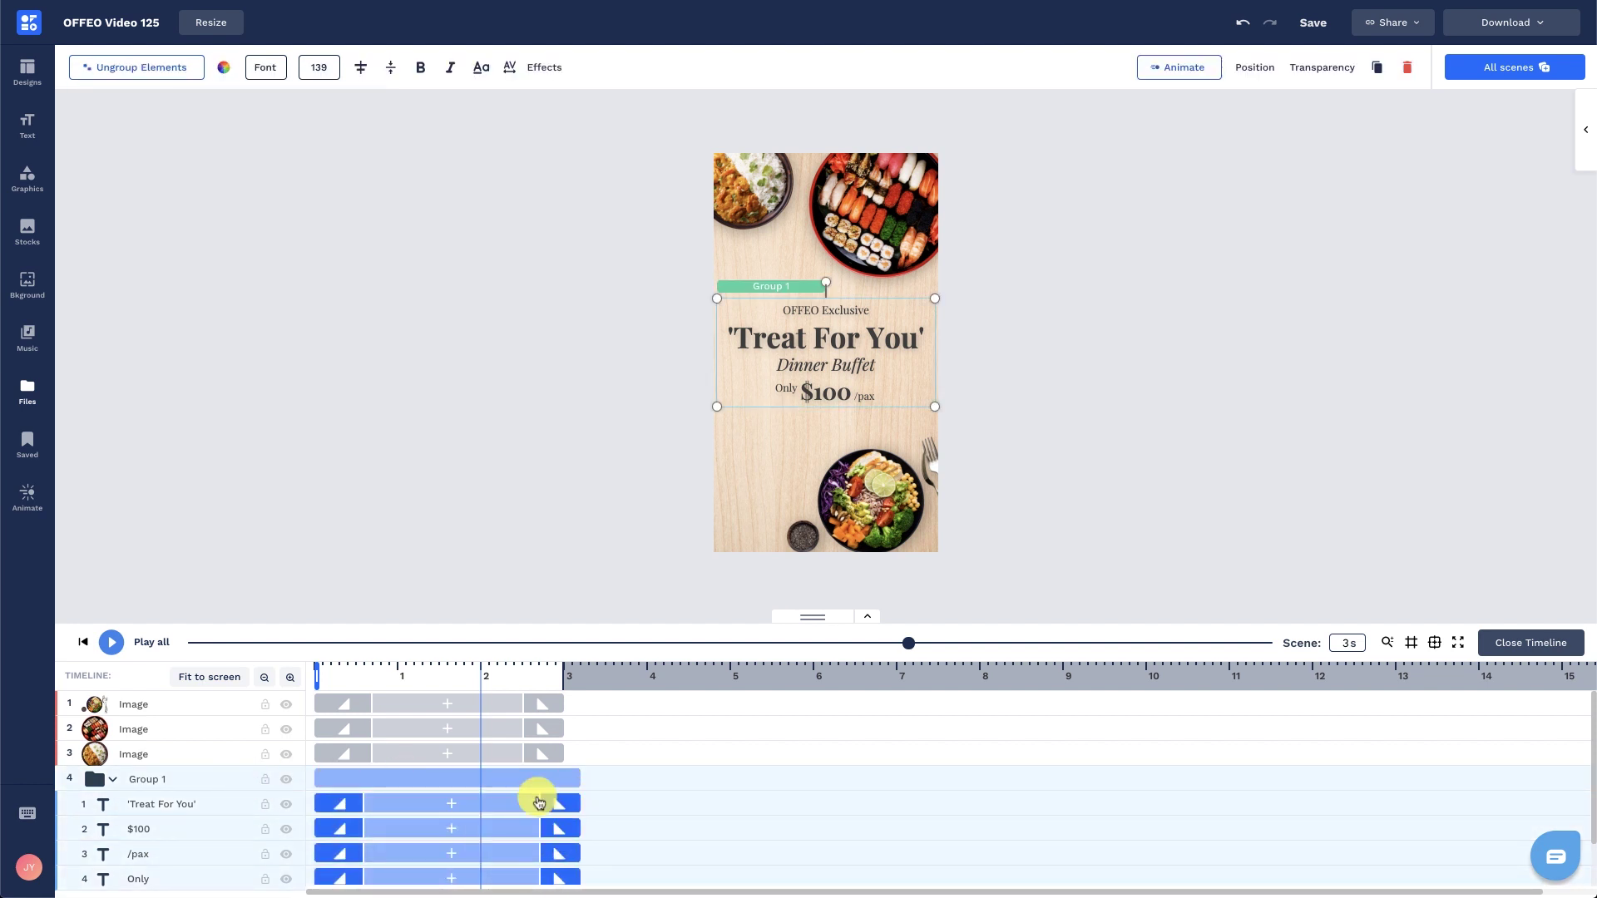
- Delay the curry and salad bowl clips by about 0.1 seconds, extend all three food clips past the scene end, and preview the scene
{"action": "left_click", "coordinate": [392, 754]}
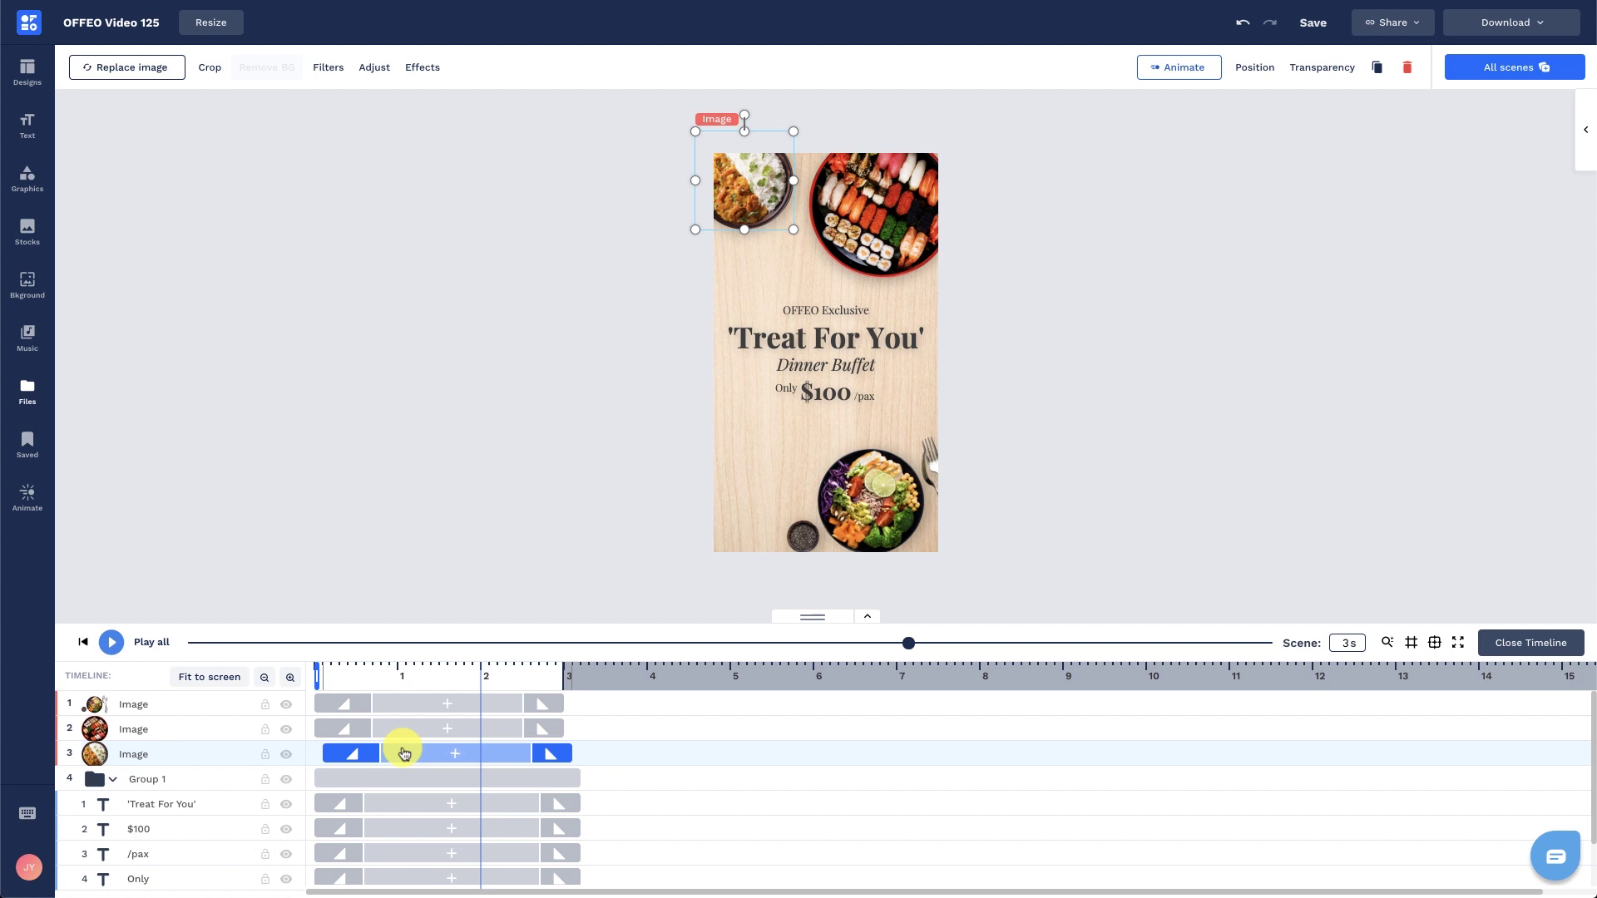
{"action": "left_click_drag", "start_coordinate": [413, 704], "coordinate": [422, 705]}
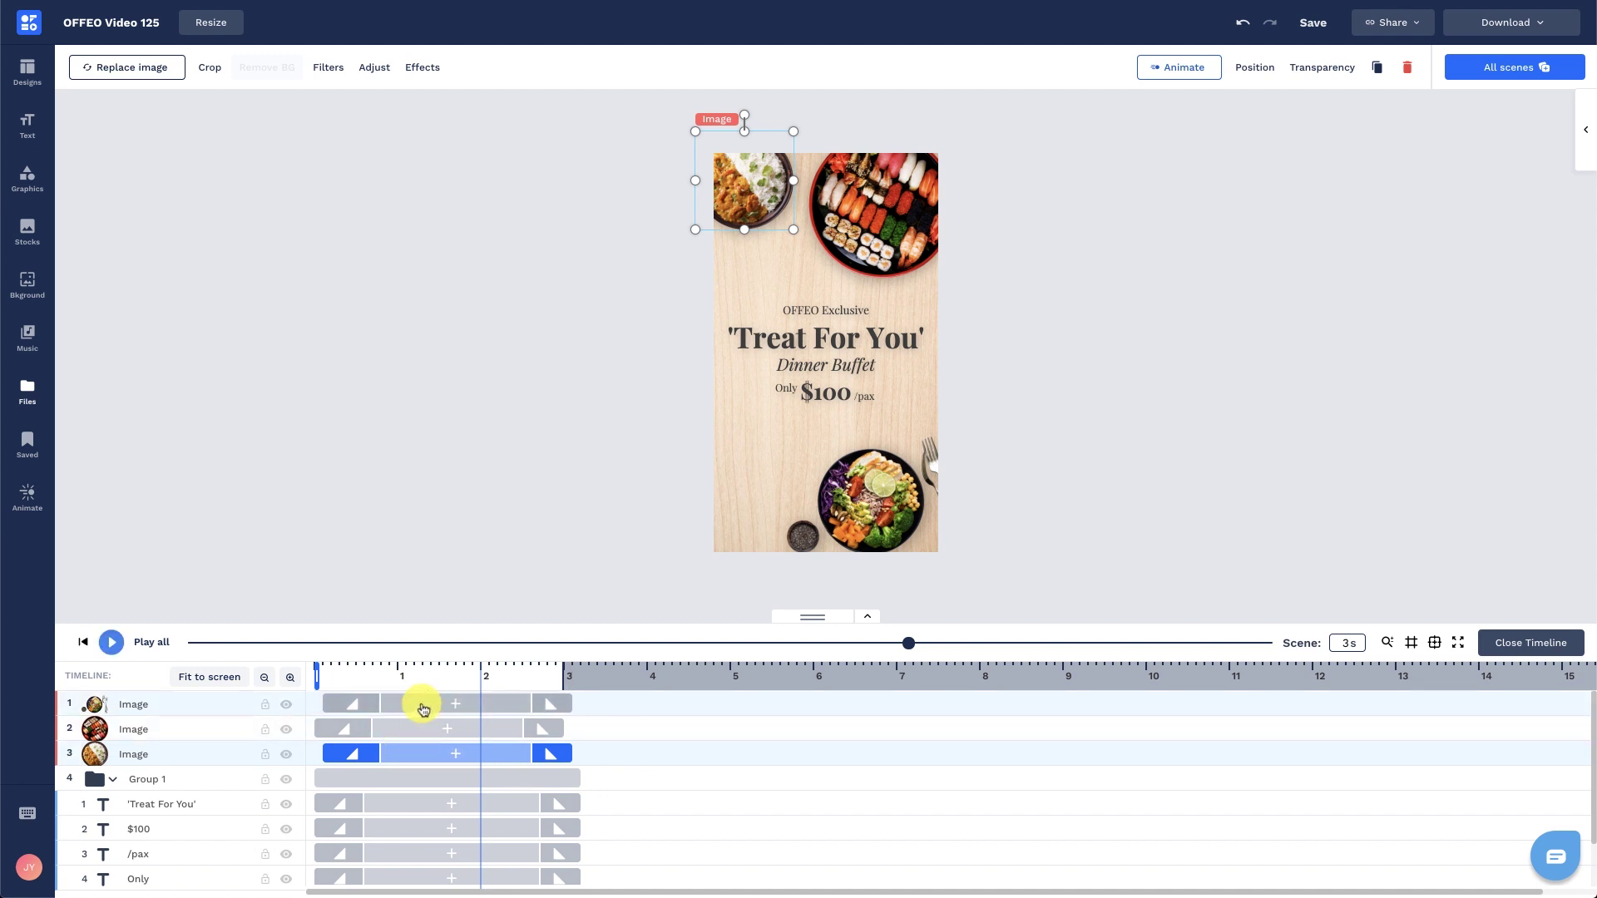
{"action": "left_click", "coordinate": [242, 709], "text": "shift"}
{"action": "left_click_drag", "start_coordinate": [573, 754], "coordinate": [577, 749]}
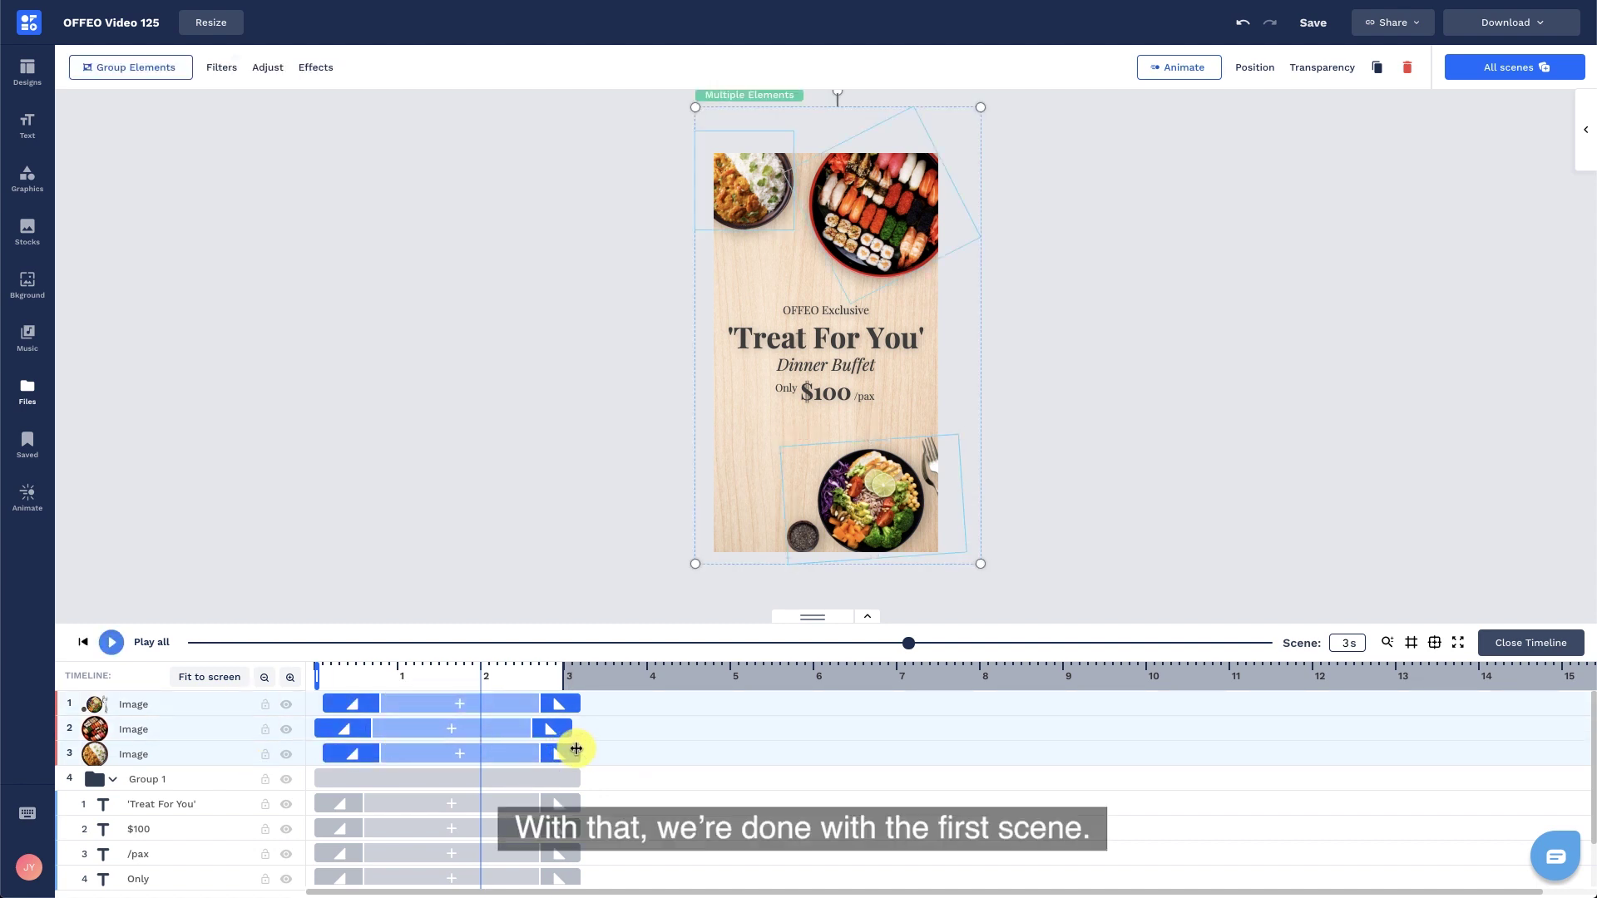
{"action": "left_click", "coordinate": [542, 550]}
{"action": "key", "text": "space"}
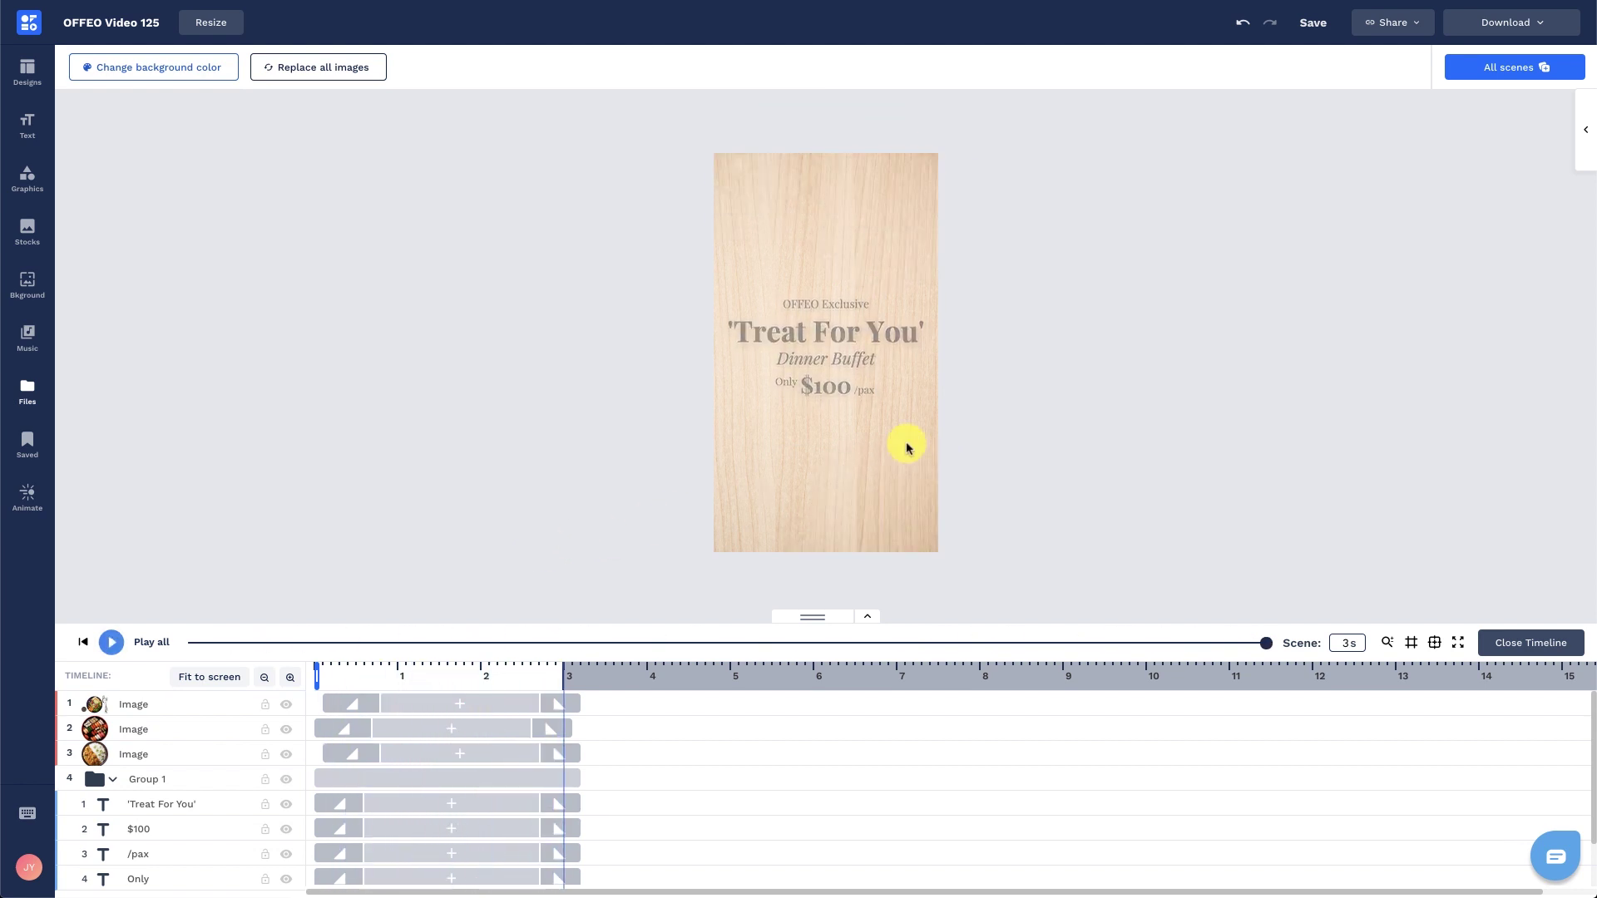
- Duplicate the first scene and delete the text group from the copy
{"action": "left_click", "coordinate": [1486, 71]}
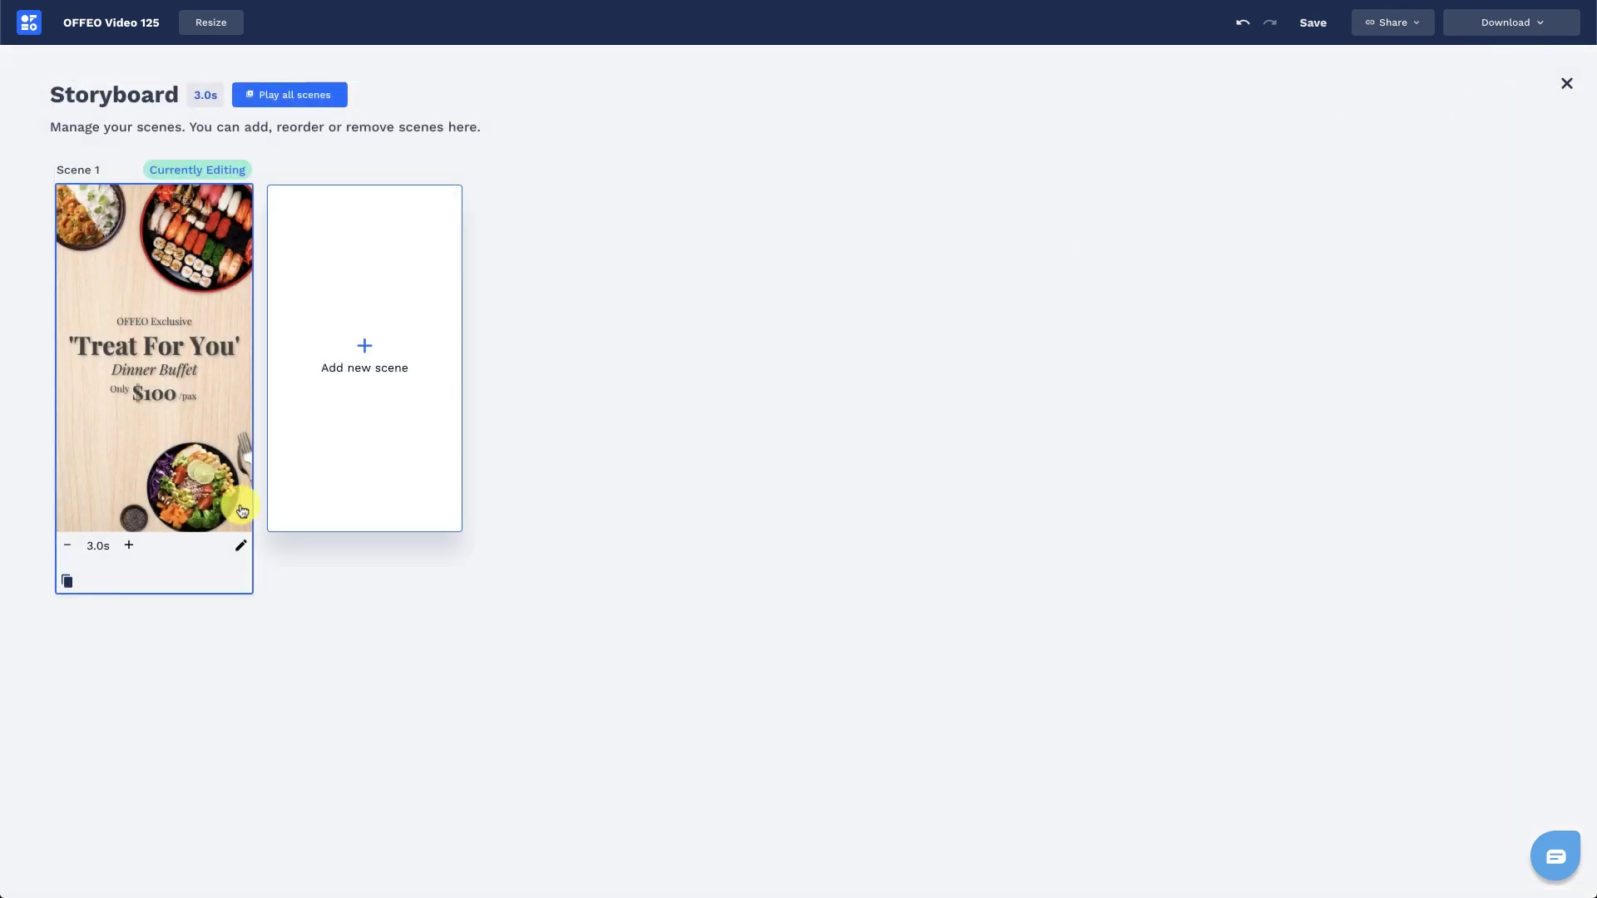
{"action": "left_click", "coordinate": [66, 580]}
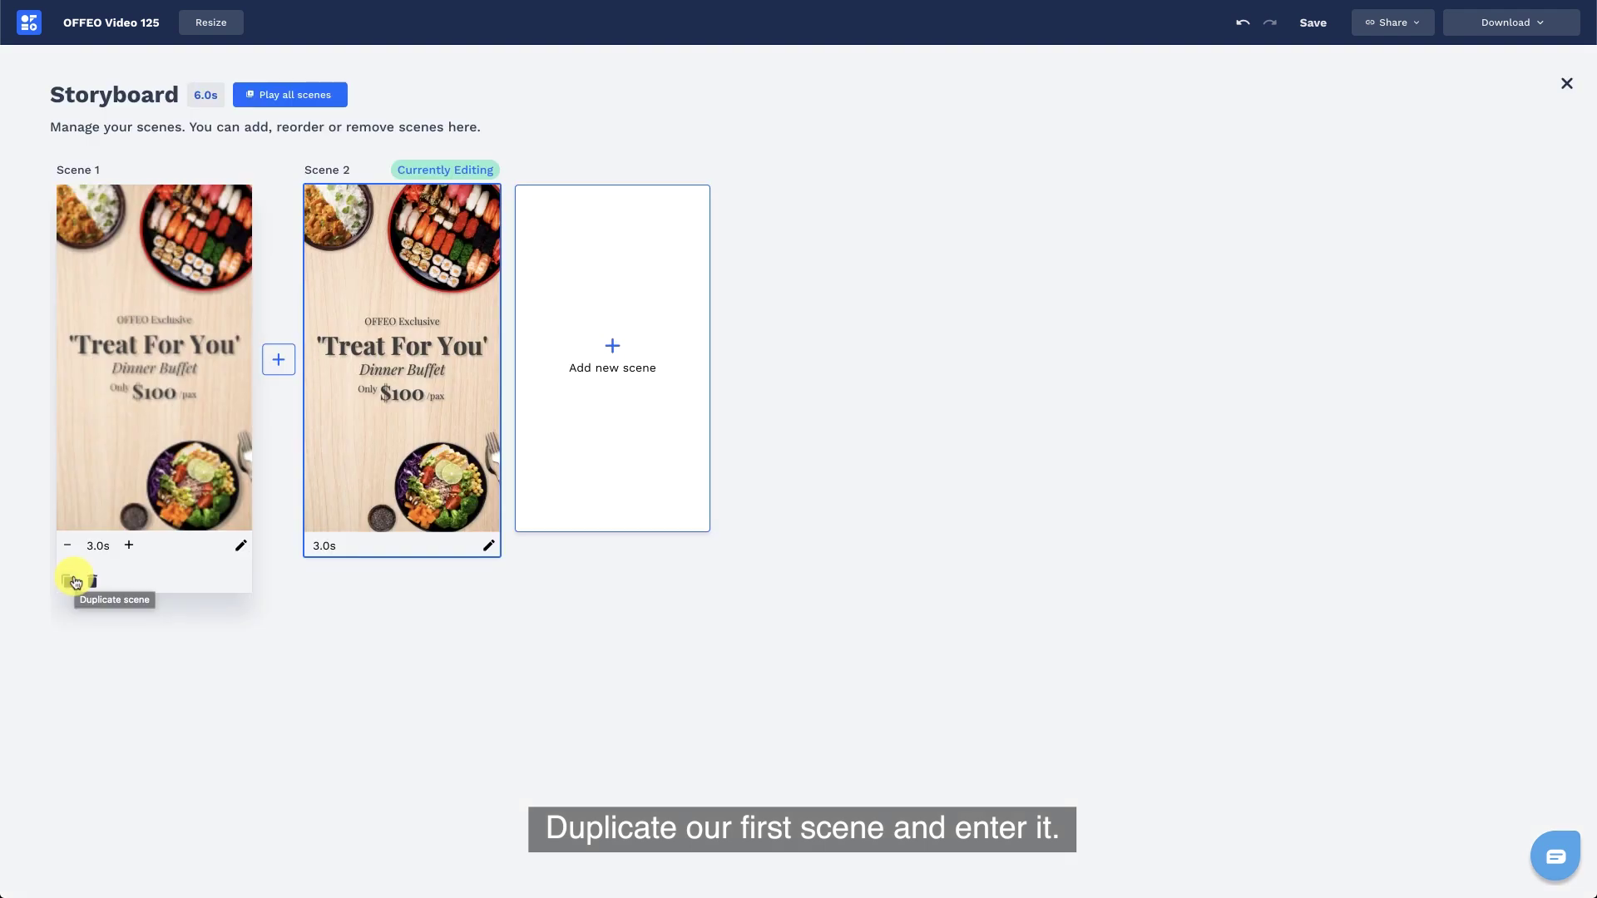
{"action": "left_click", "coordinate": [389, 420]}
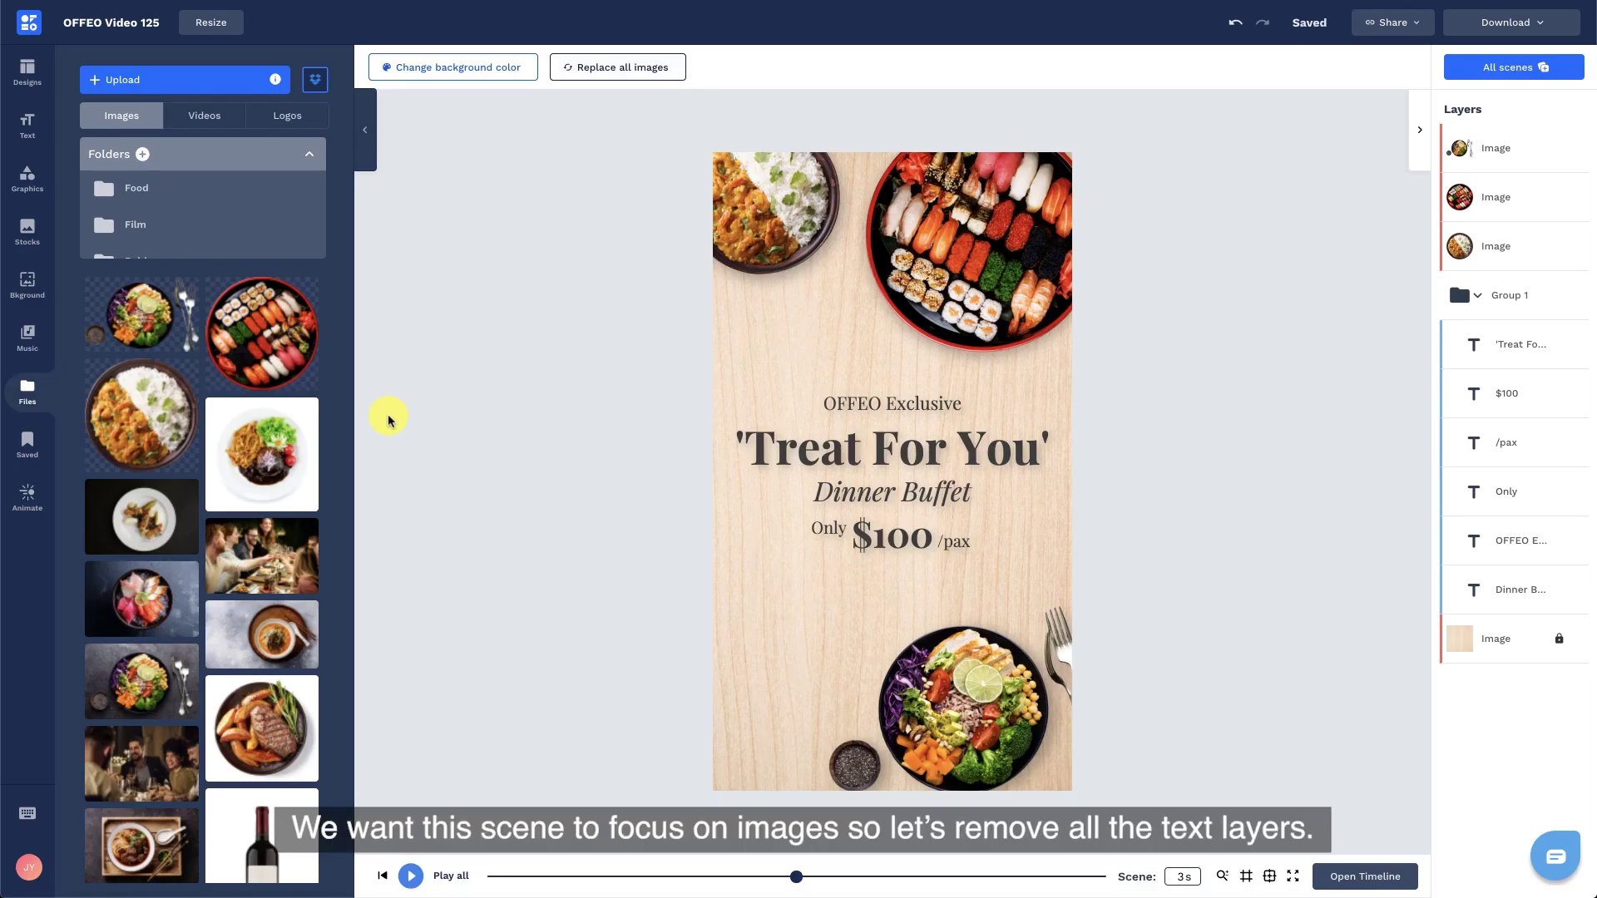
{"action": "left_click", "coordinate": [1500, 310]}
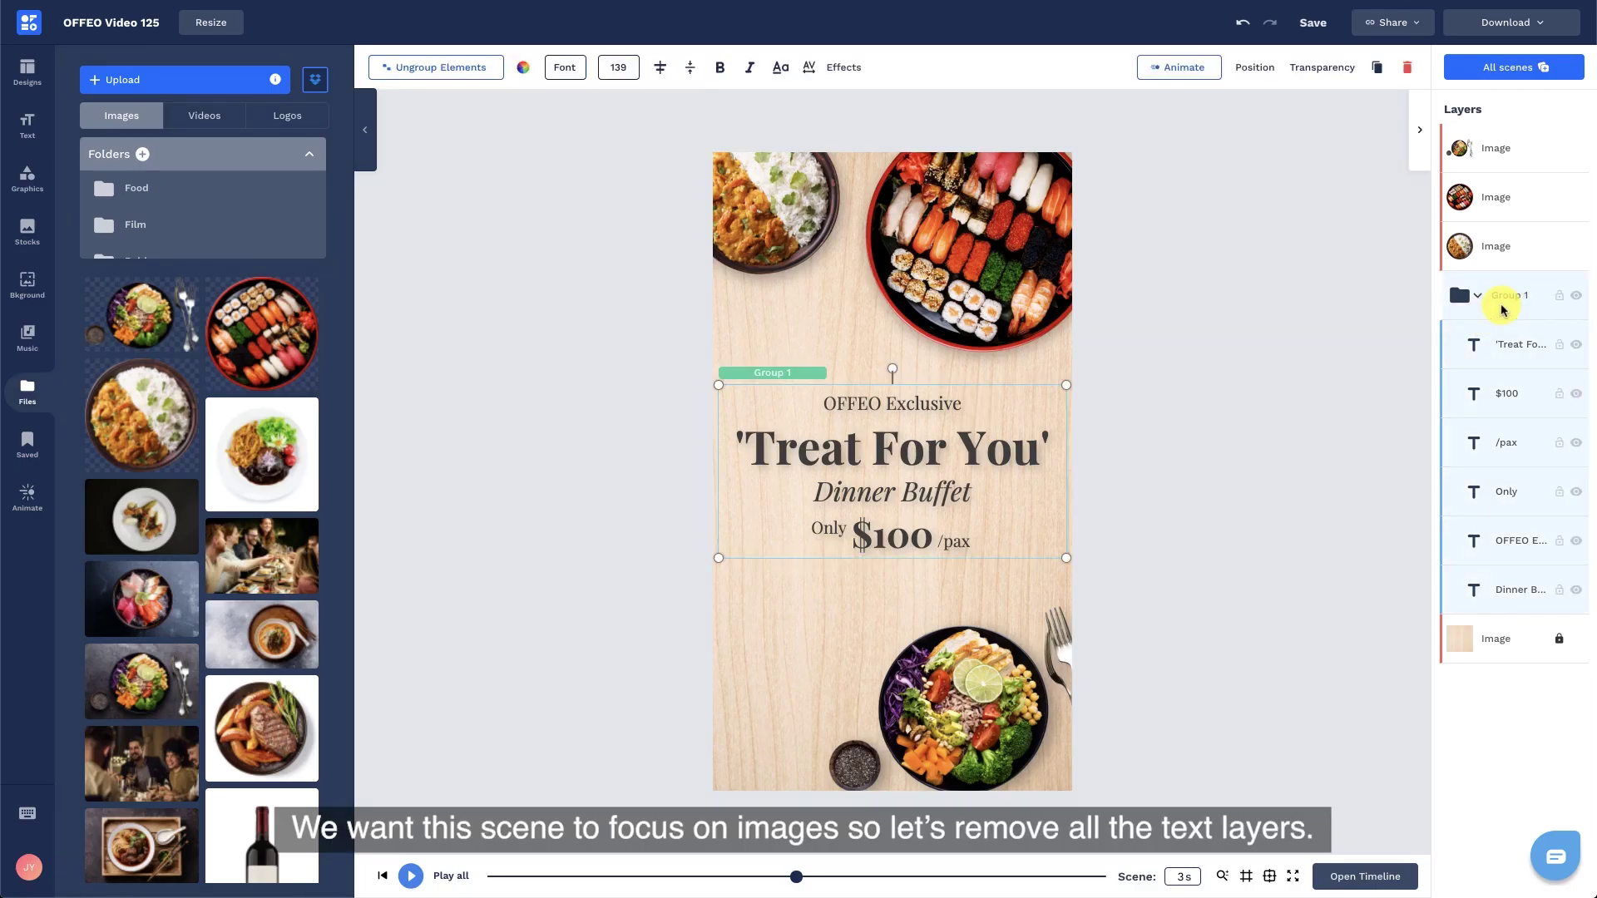
{"action": "key", "text": "Delete"}
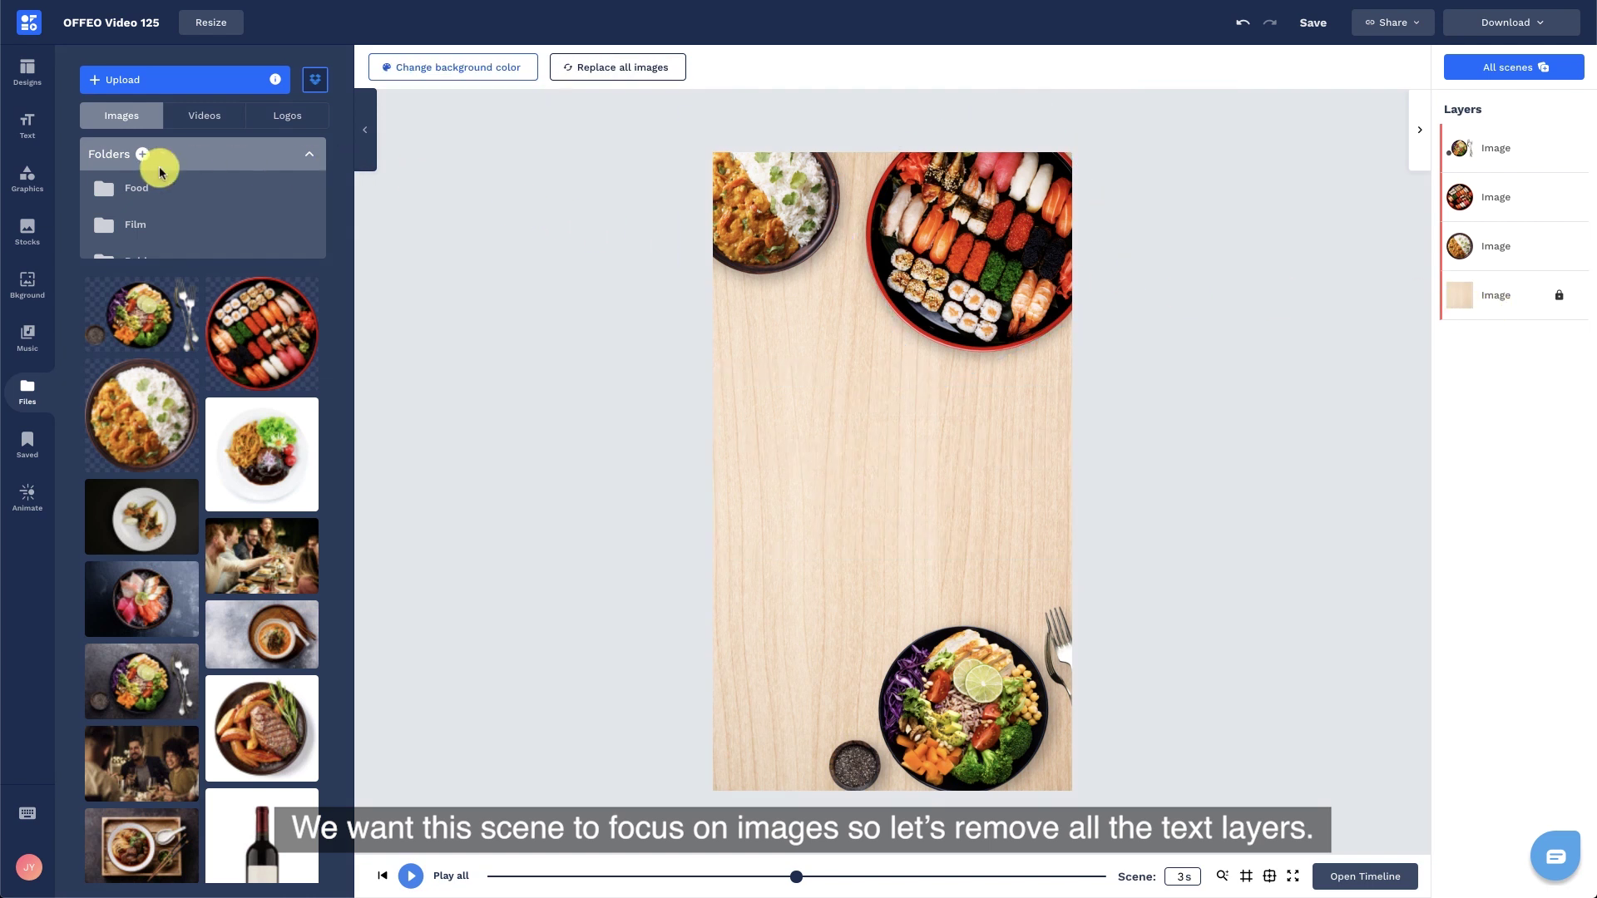
- Insert a filled square shape and enlarge it to nearly the canvas width, centred between the food images
{"action": "left_click", "coordinate": [31, 173]}
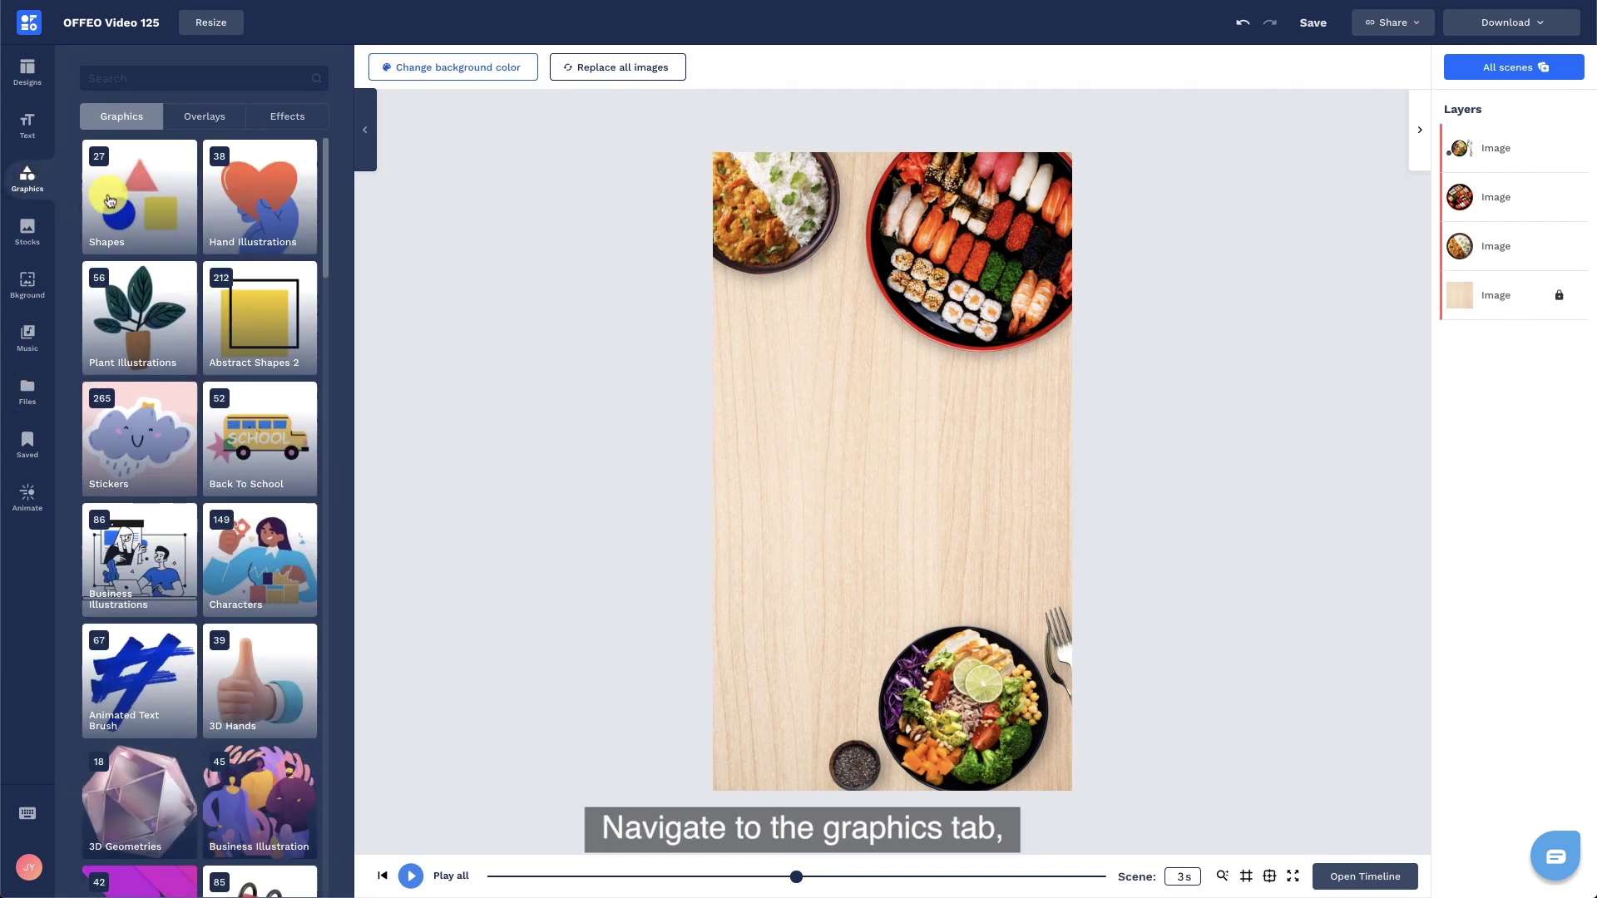
{"action": "left_click", "coordinate": [120, 205]}
{"action": "left_click", "coordinate": [120, 205]}
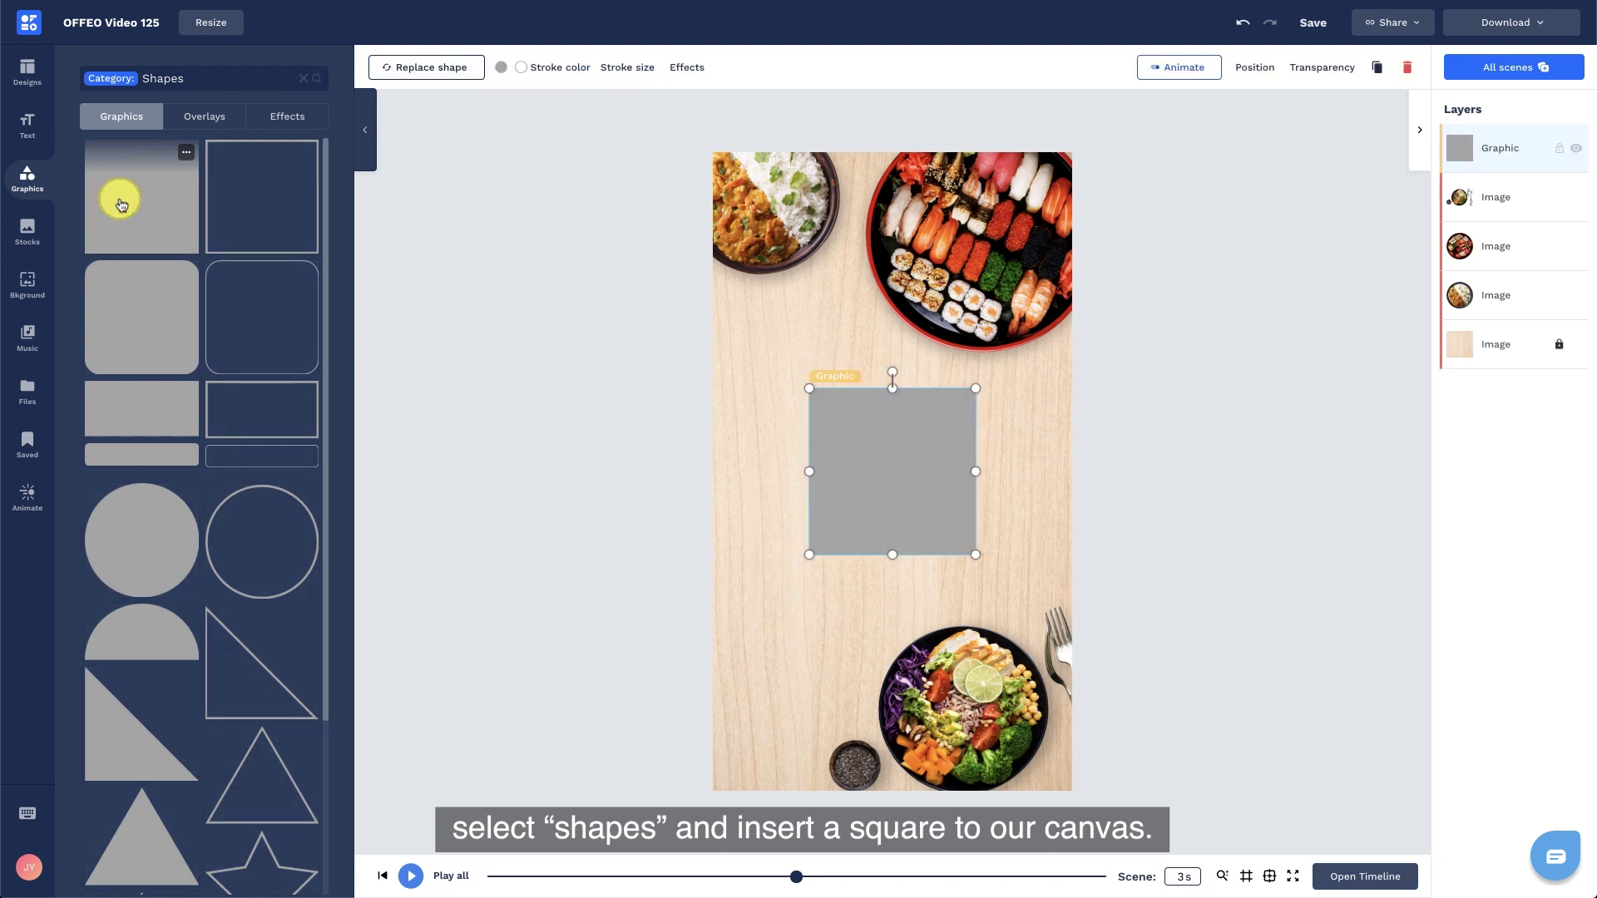
{"action": "left_click_drag", "start_coordinate": [807, 550], "coordinate": [714, 636]}
{"action": "left_click_drag", "start_coordinate": [971, 388], "coordinate": [1059, 302]}
{"action": "left_click_drag", "start_coordinate": [988, 363], "coordinate": [986, 360]}
- Change the square's fill color to white
{"action": "left_click", "coordinate": [503, 68]}
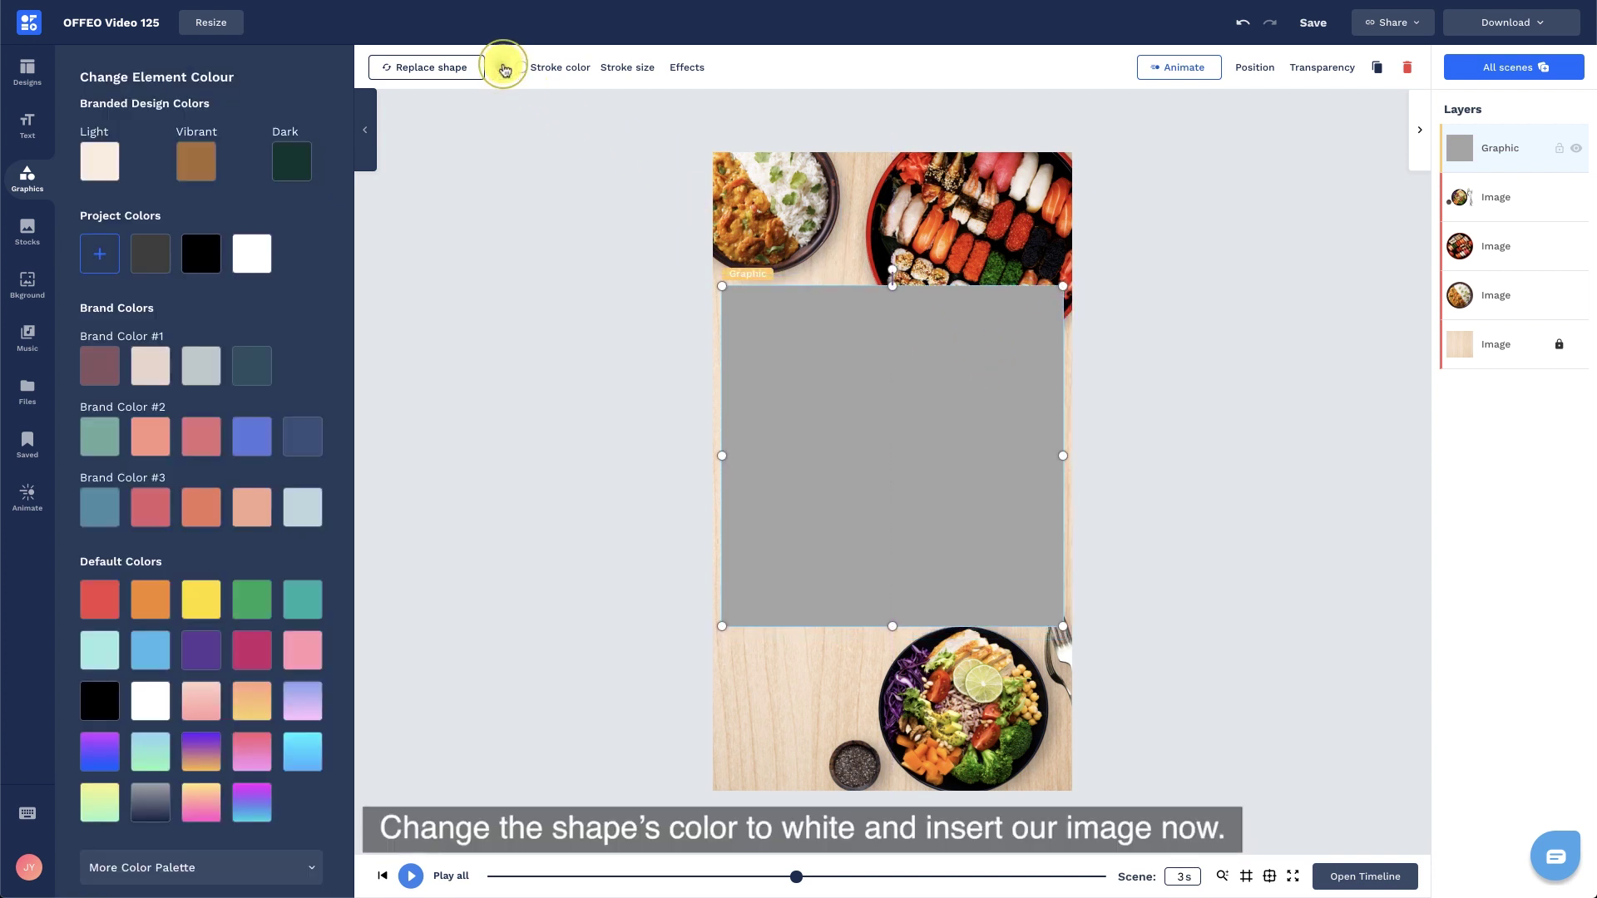
{"action": "left_click", "coordinate": [251, 250]}
{"action": "left_click", "coordinate": [446, 285]}
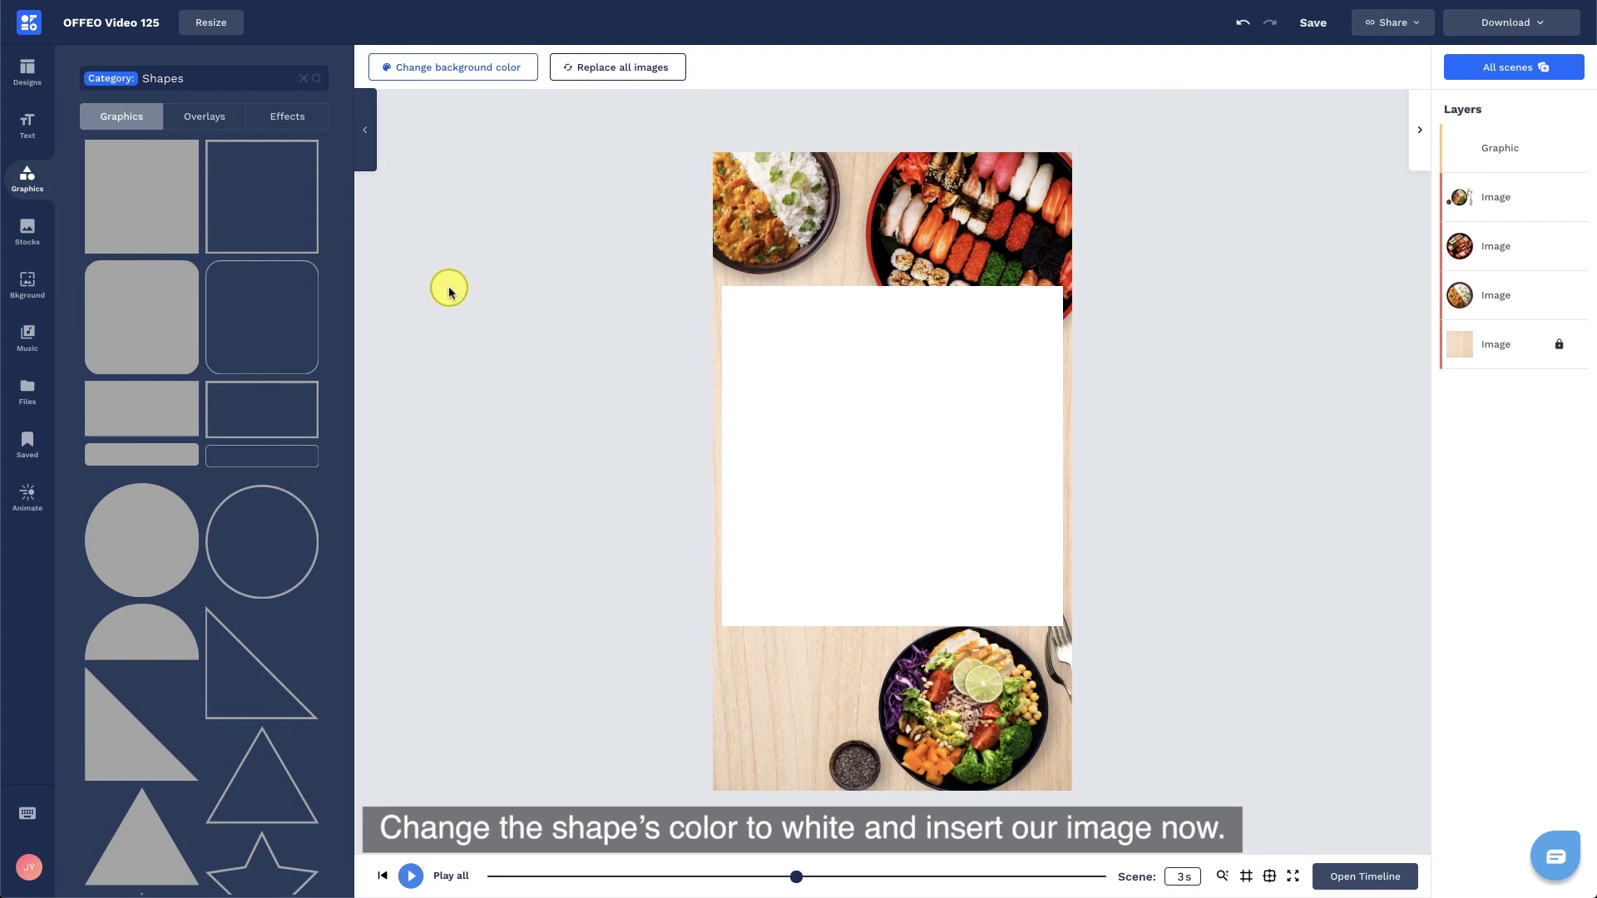
- Insert the uploaded photo of friends laughing over dinner and enlarge it over the white square
{"action": "left_click", "coordinate": [16, 383]}
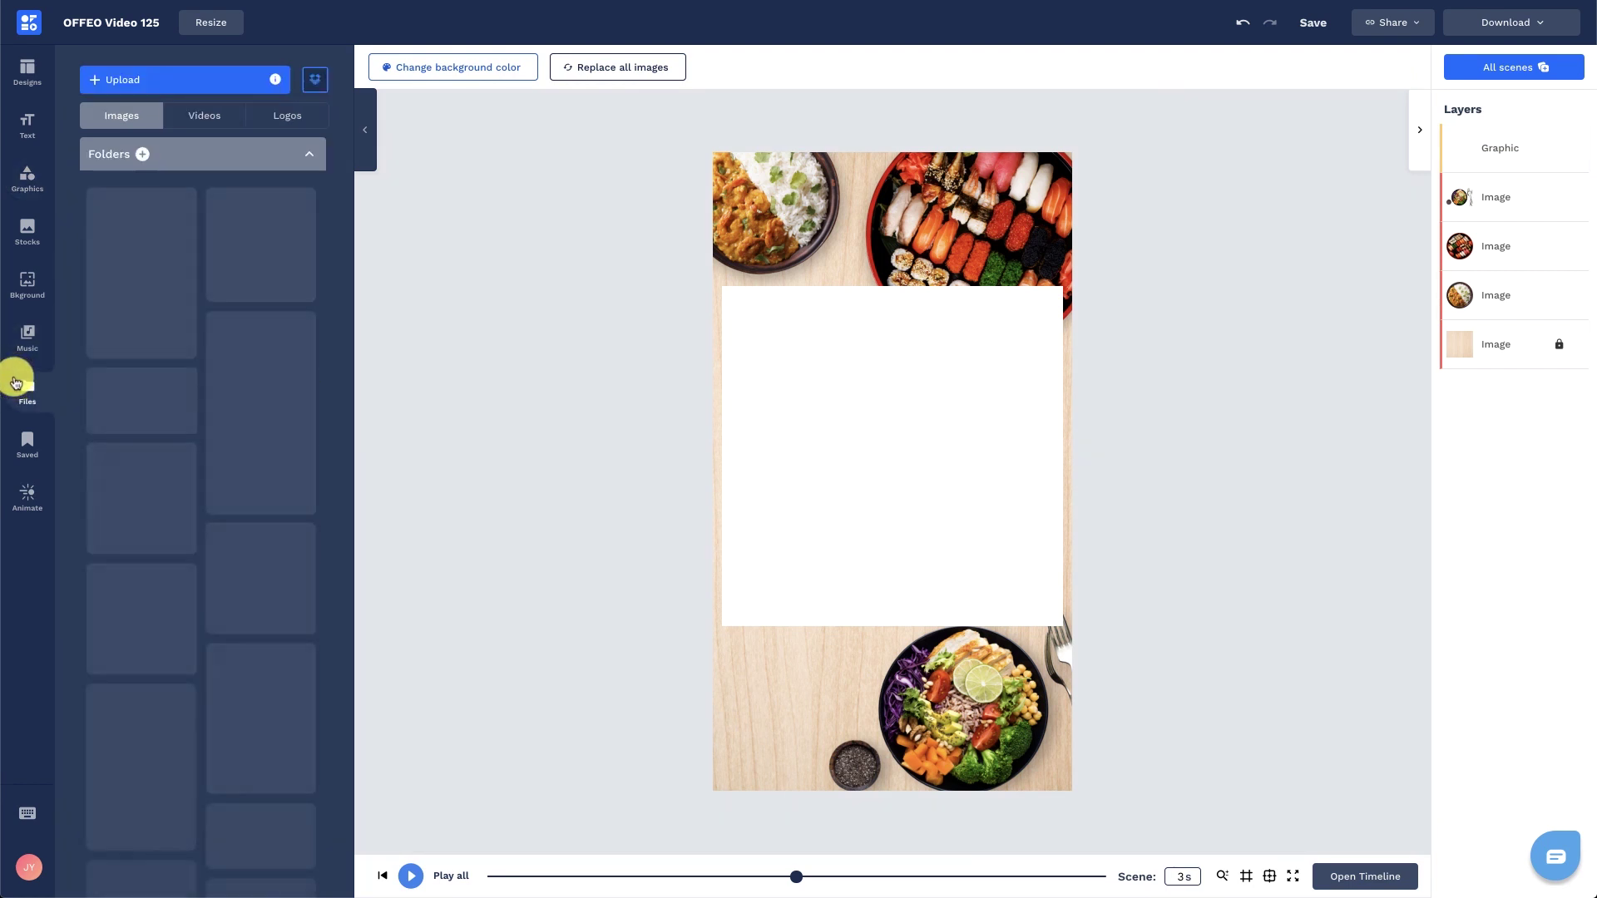
{"action": "scroll", "coordinate": [138, 634], "scroll_direction": "down", "scroll_amount": 1}
{"action": "left_click", "coordinate": [140, 692]}
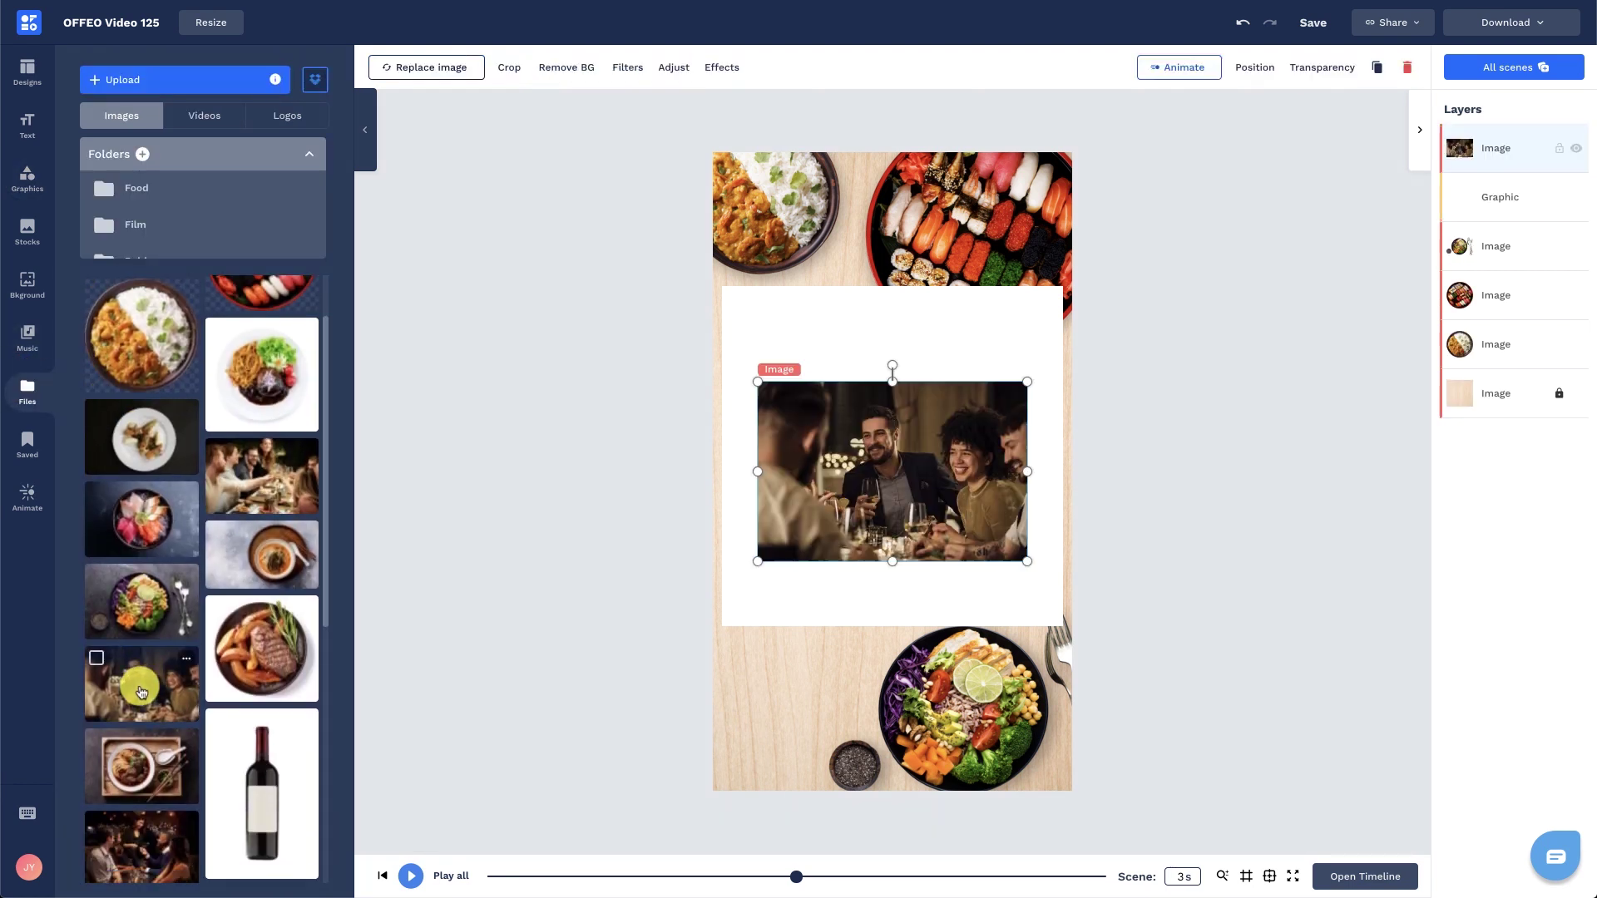
{"action": "left_click_drag", "start_coordinate": [757, 562], "coordinate": [624, 652]}
{"action": "left_click_drag", "start_coordinate": [898, 545], "coordinate": [943, 480]}
- Crop the dinner photo at its top and sides to fit inside the white square, leaving an even border above and beside it
{"action": "left_click", "coordinate": [539, 73]}
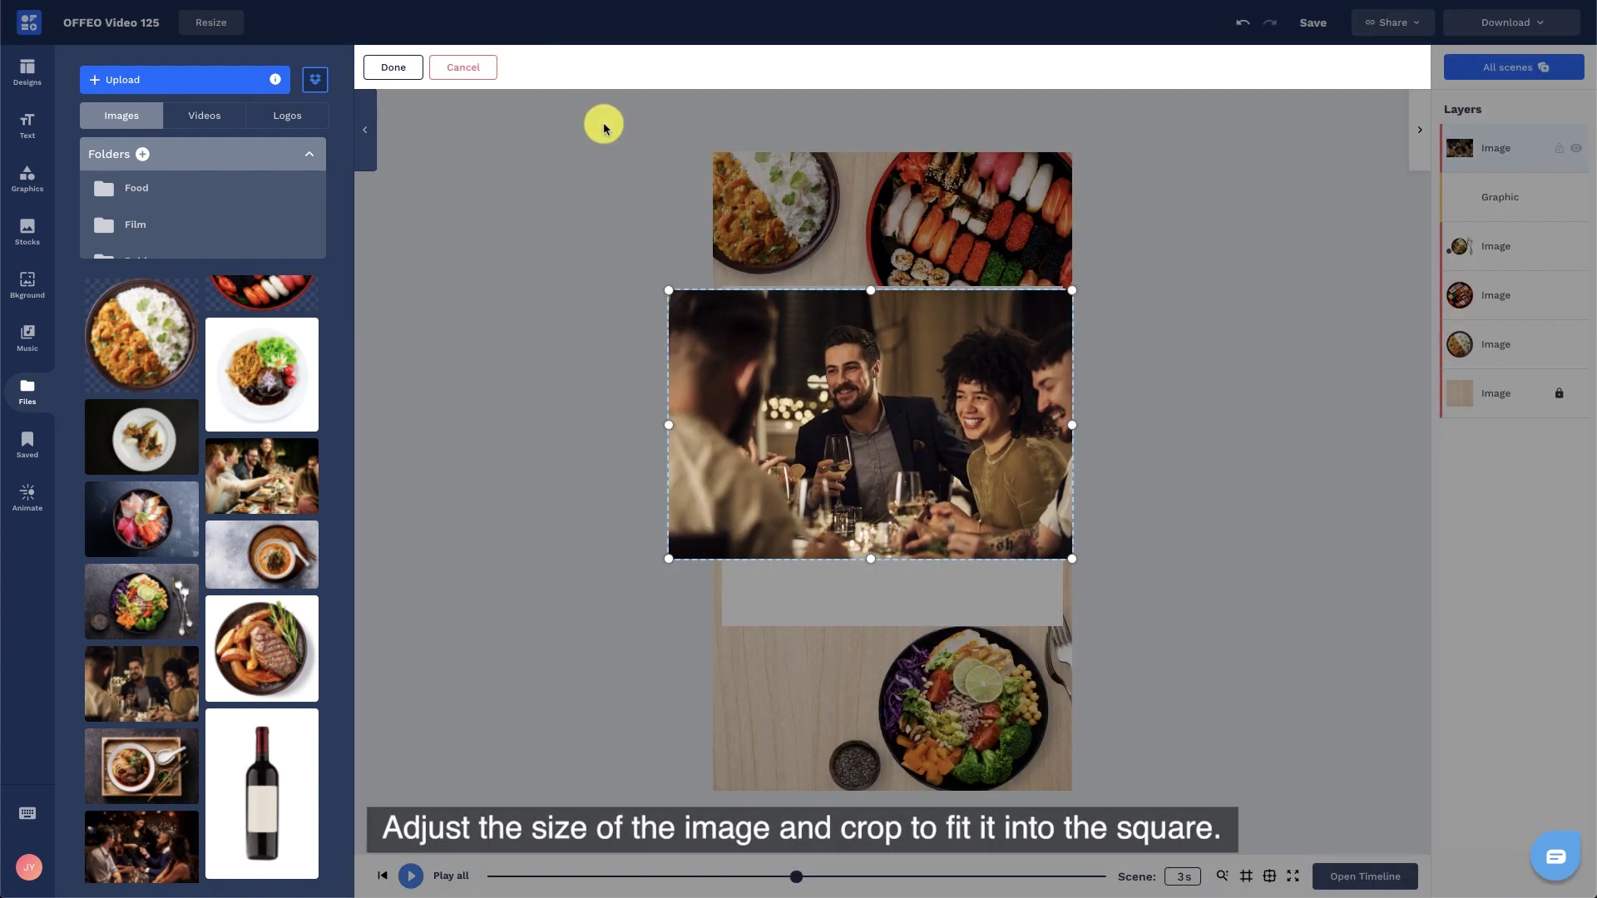
{"action": "left_click_drag", "start_coordinate": [866, 287], "coordinate": [920, 303]}
{"action": "left_click_drag", "start_coordinate": [1072, 426], "coordinate": [1059, 430]}
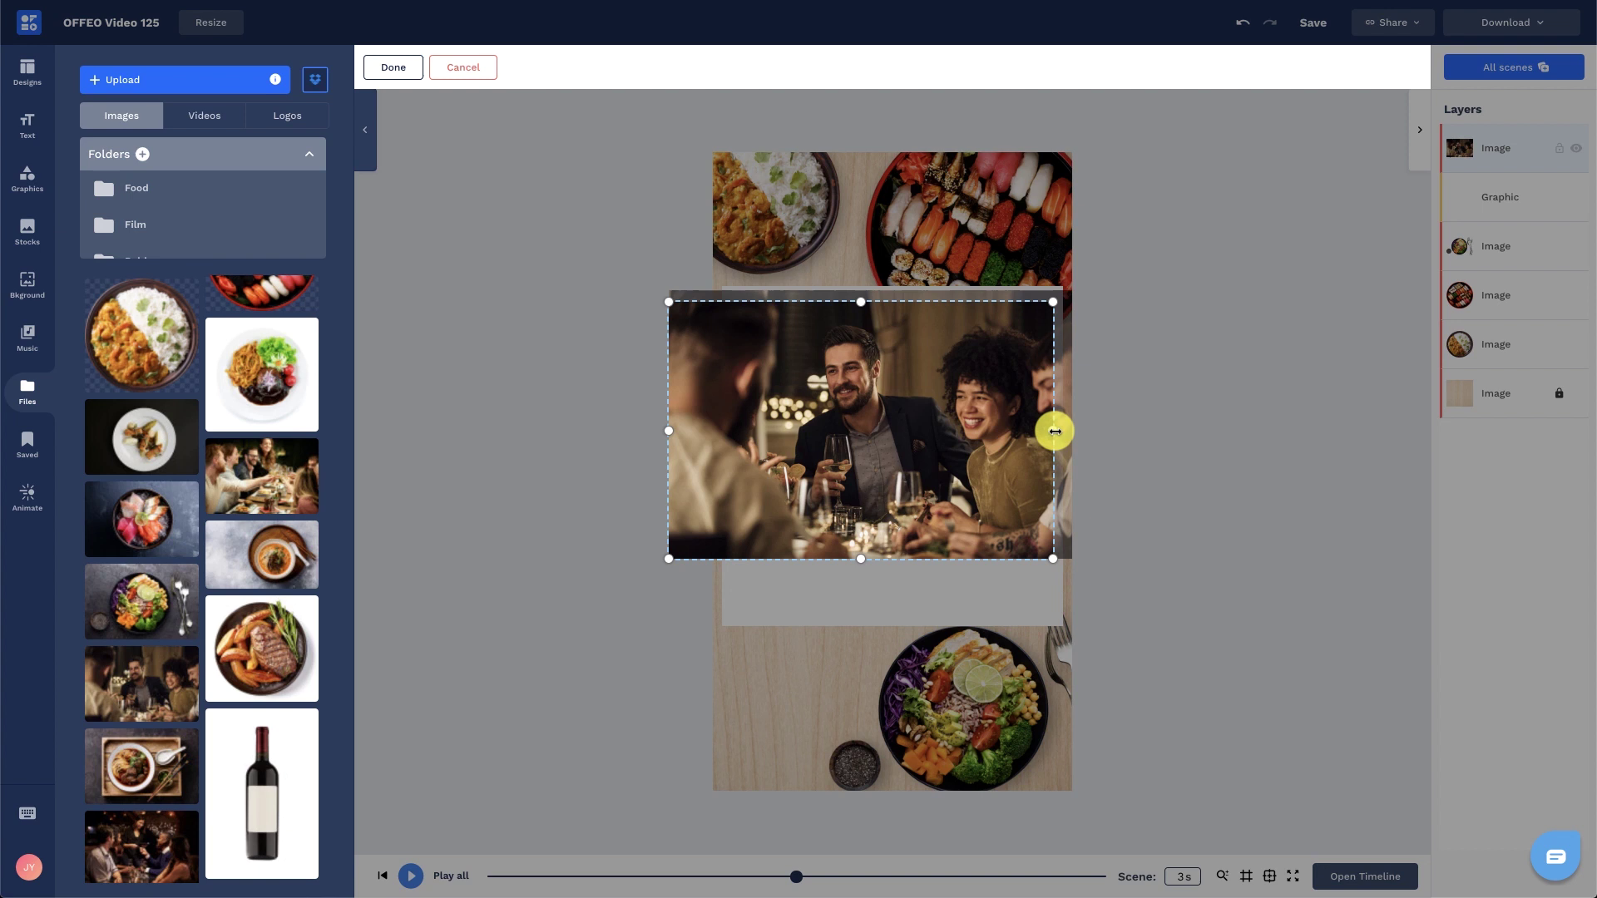
{"action": "left_click_drag", "start_coordinate": [669, 431], "coordinate": [731, 430]}
{"action": "left_click", "coordinate": [406, 68]}
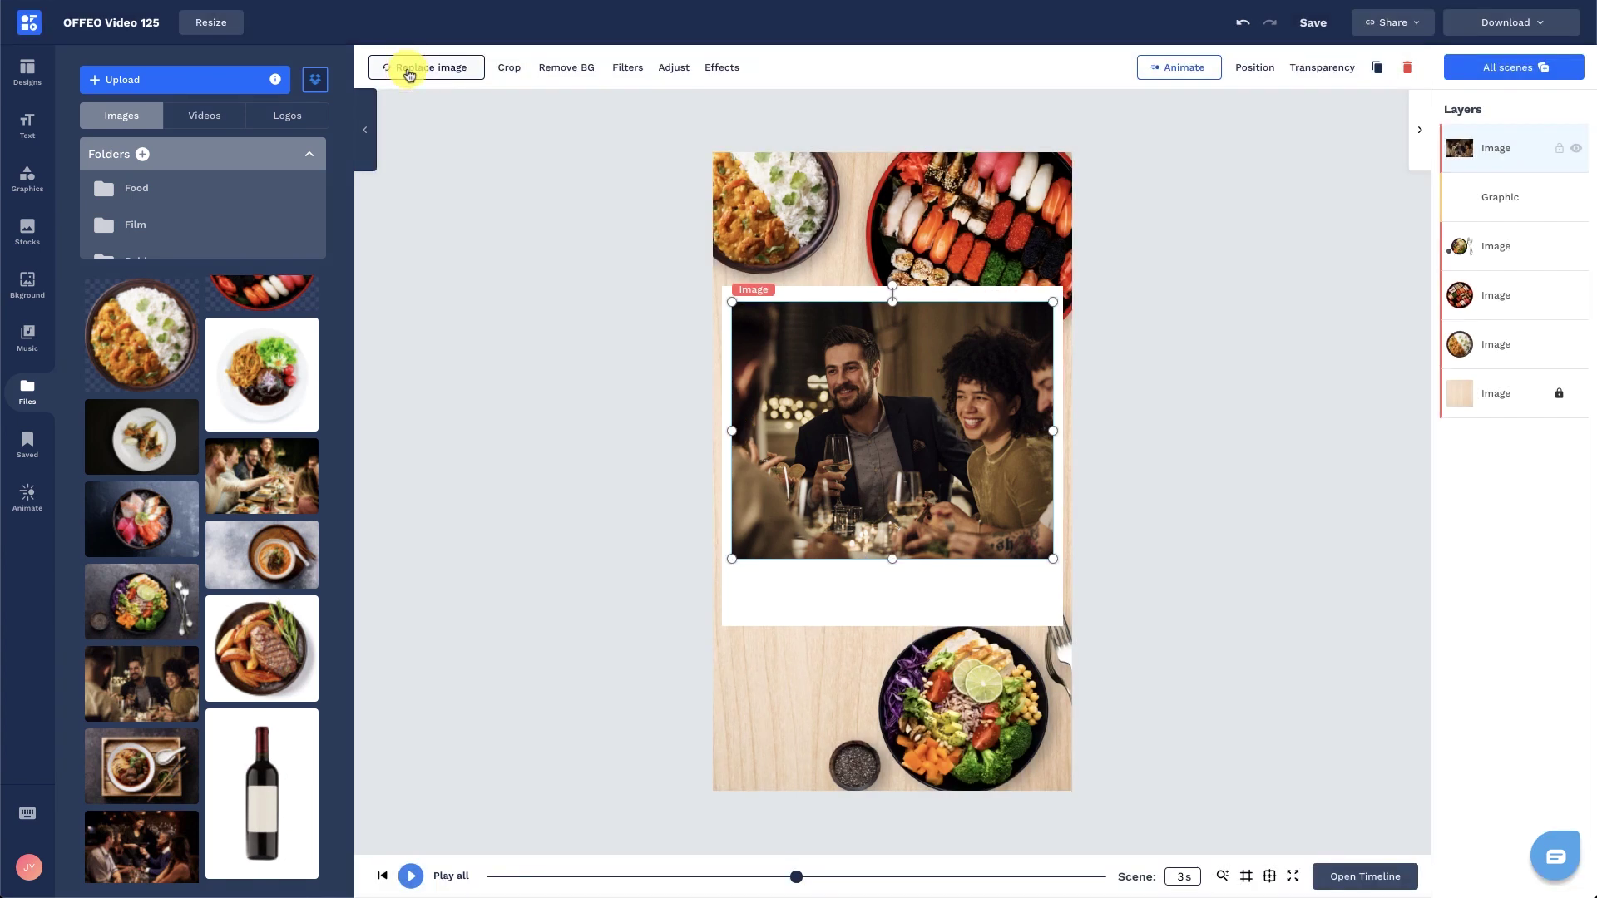
{"action": "left_click_drag", "start_coordinate": [789, 366], "coordinate": [788, 359]}
{"action": "left_click", "coordinate": [640, 387]}
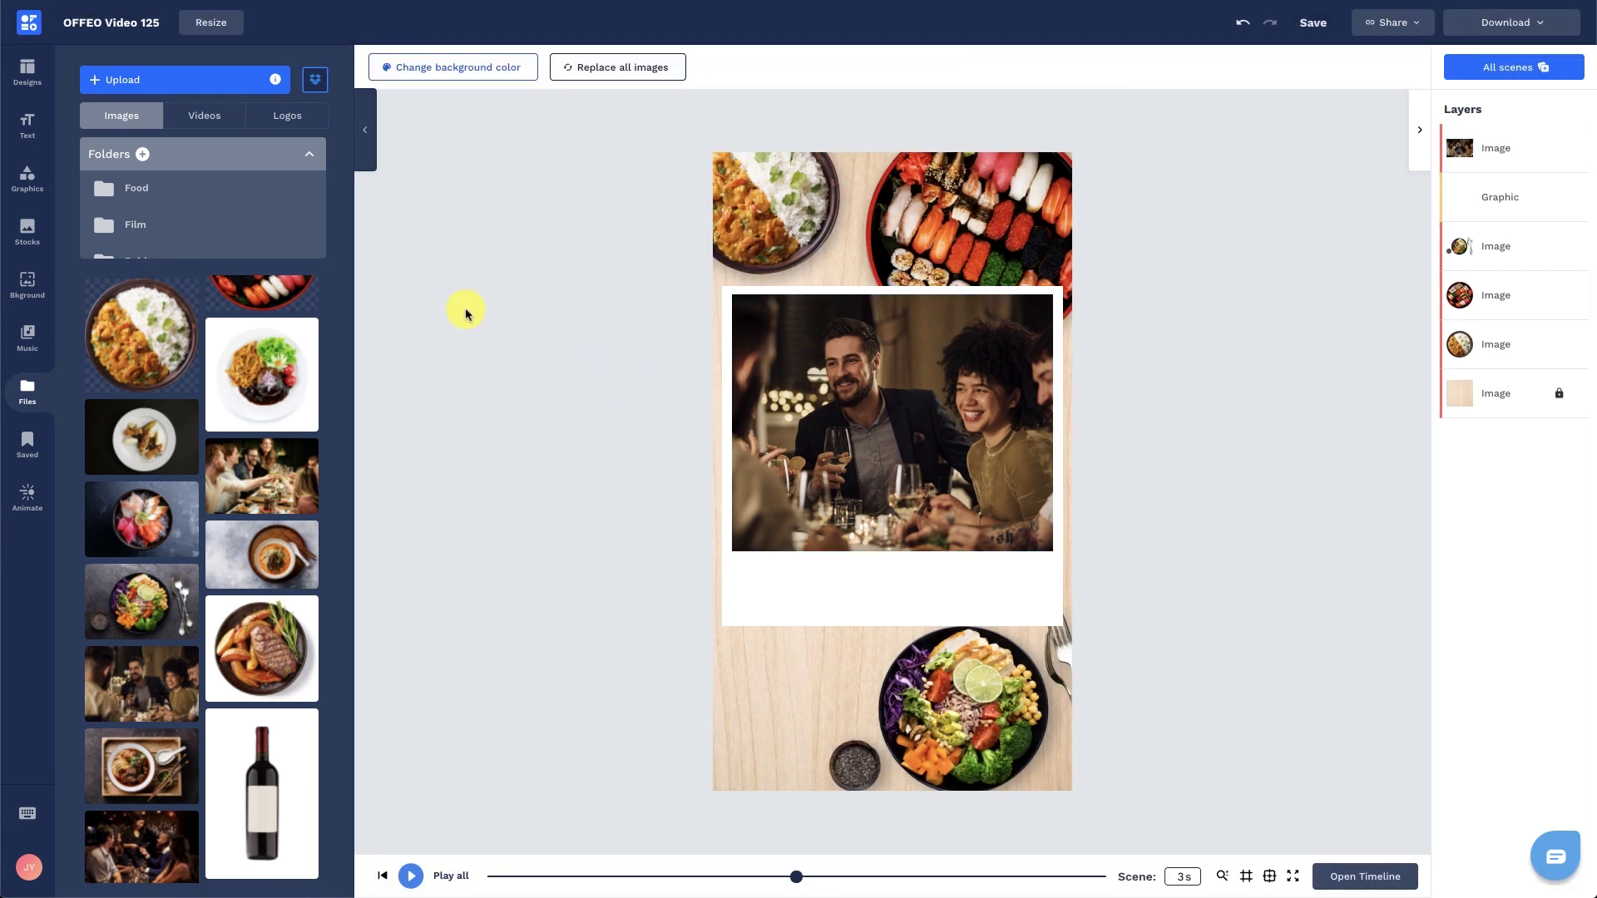
- Add a sub-heading below the dinner photo reading "Savor in the Elegant French-Japanese Cuisine"
{"action": "left_click", "coordinate": [27, 127]}
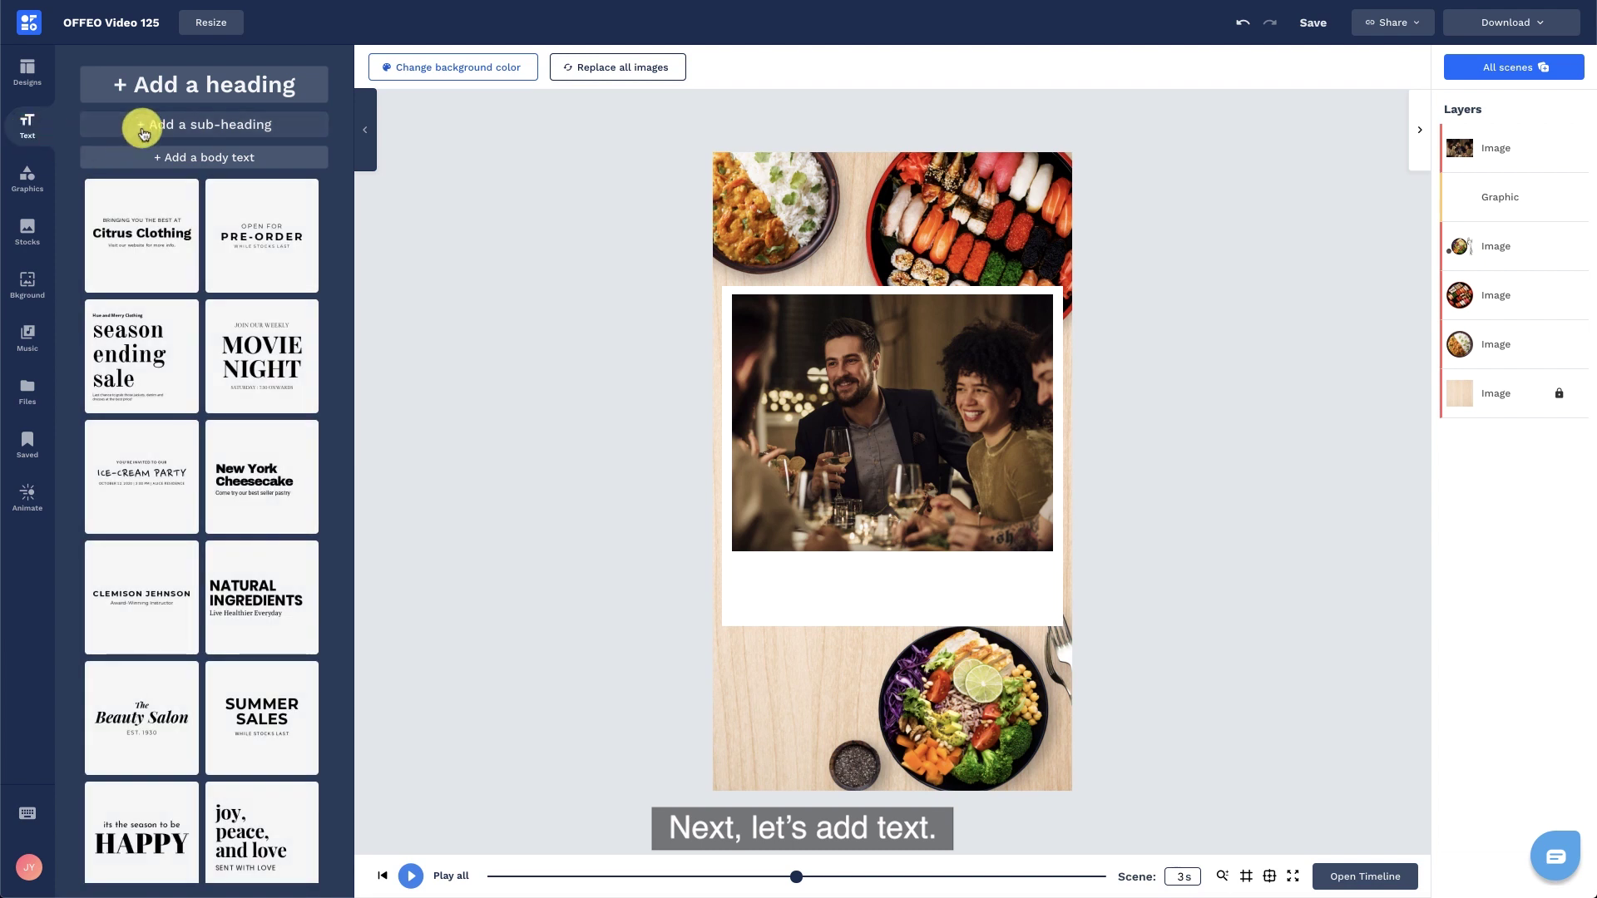
{"action": "left_click", "coordinate": [143, 125]}
{"action": "left_click_drag", "start_coordinate": [832, 453], "coordinate": [838, 566]}
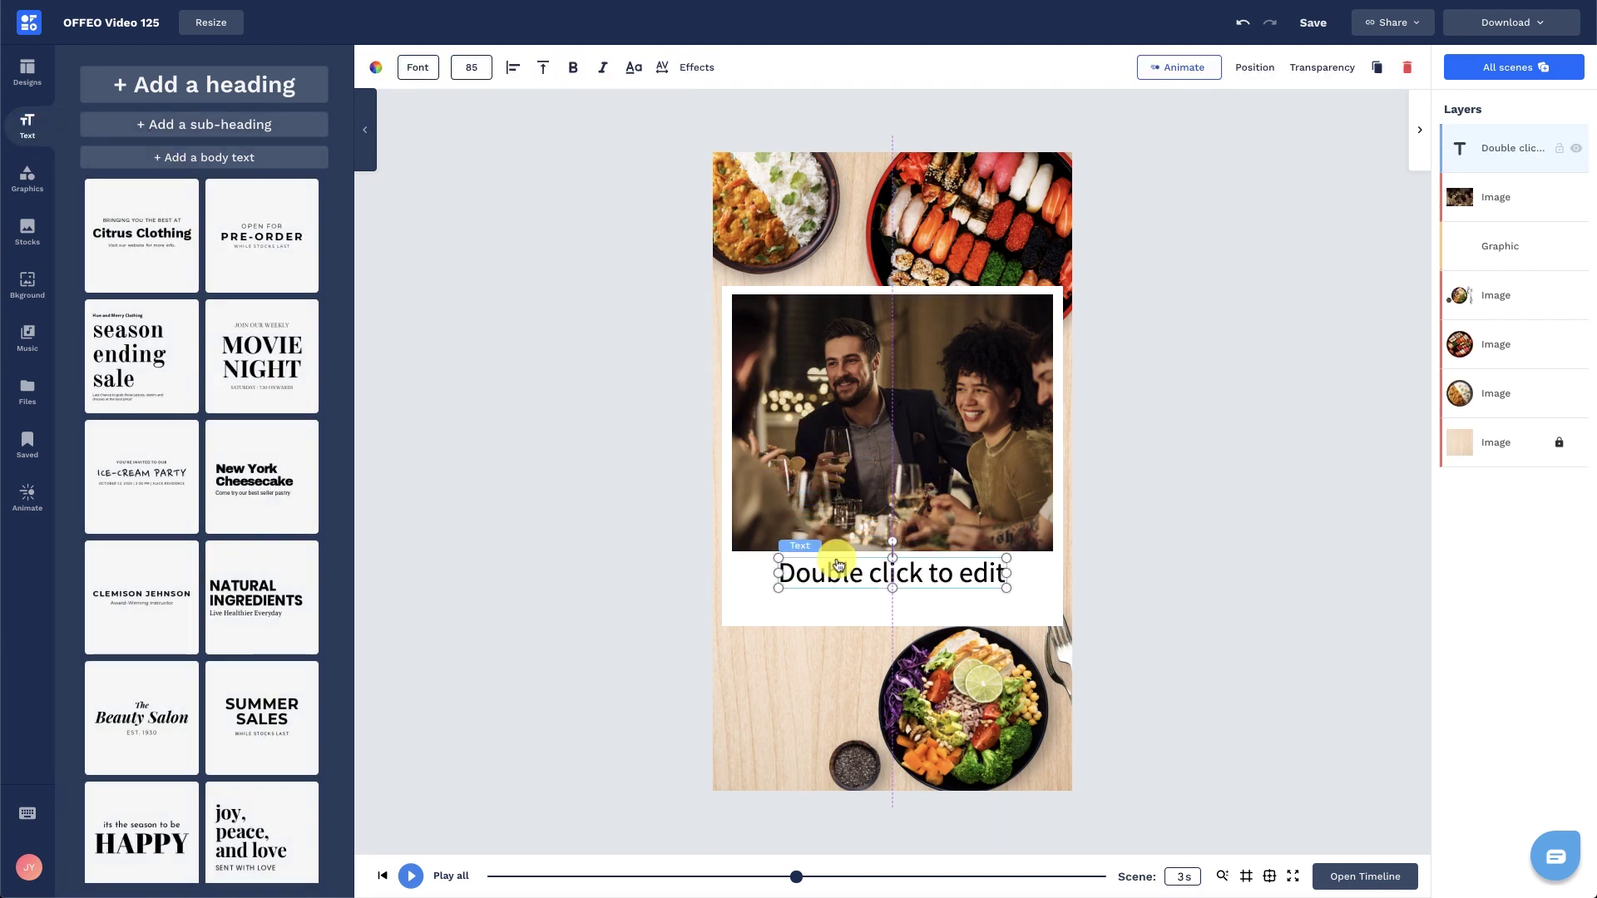
{"action": "double_click", "coordinate": [837, 559]}
{"action": "type", "text": "S"}
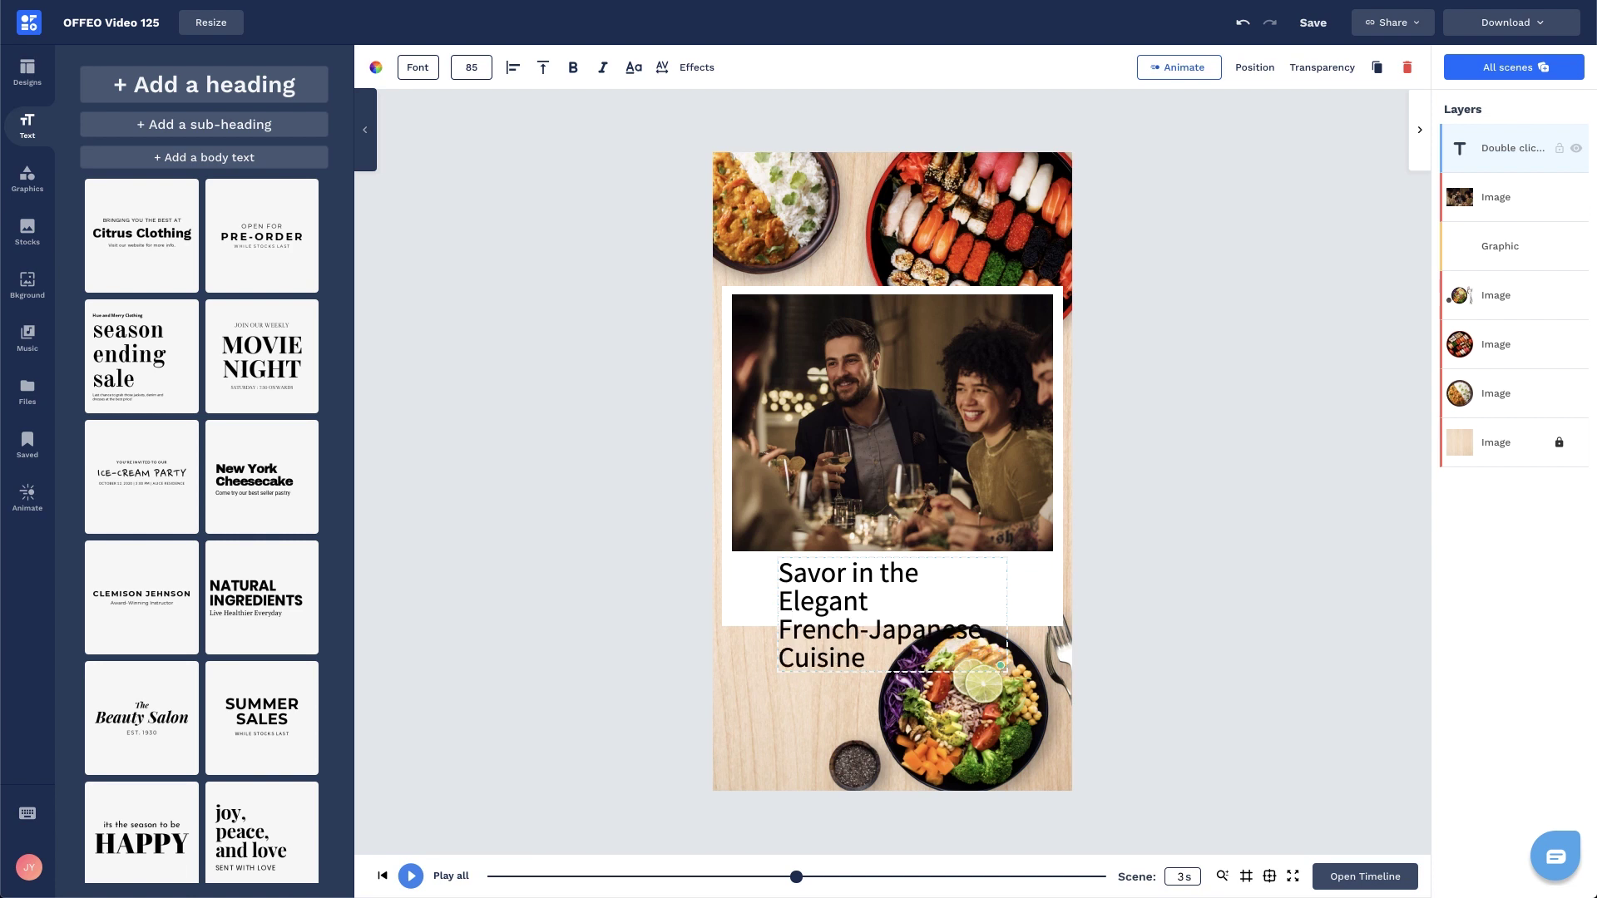
- Change the caption's font to Average
{"action": "key", "text": "ctrl+a"}
{"action": "left_click", "coordinate": [418, 66]}
{"action": "left_click", "coordinate": [245, 106]}
{"action": "type", "text": "aver"}
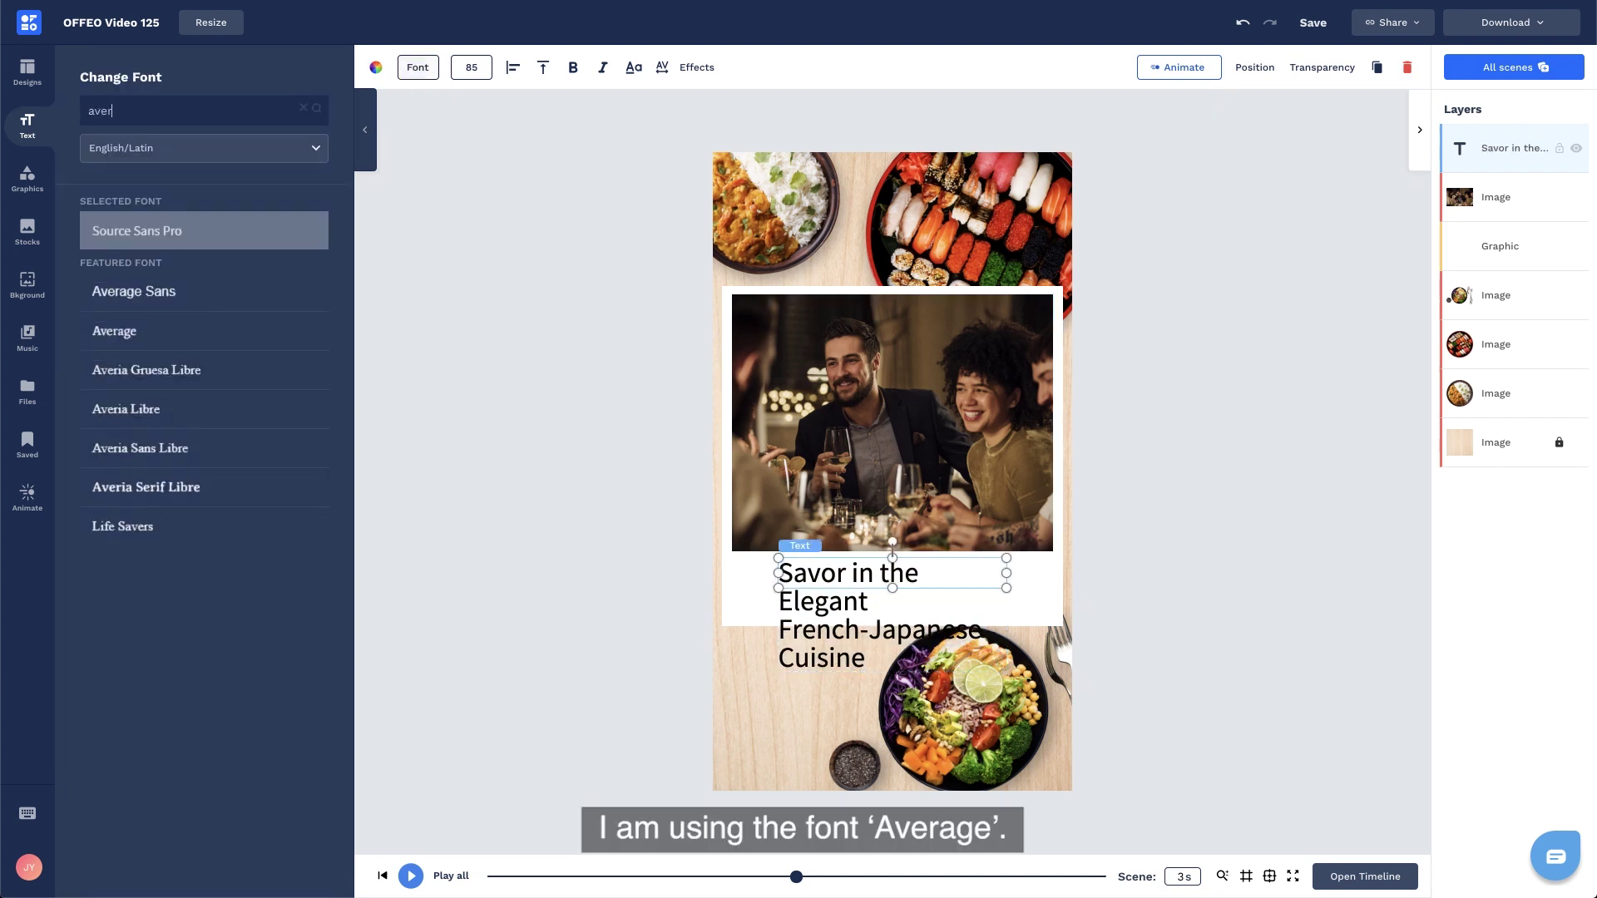
{"action": "type", "text": "a"}
{"action": "left_click", "coordinate": [198, 329]}
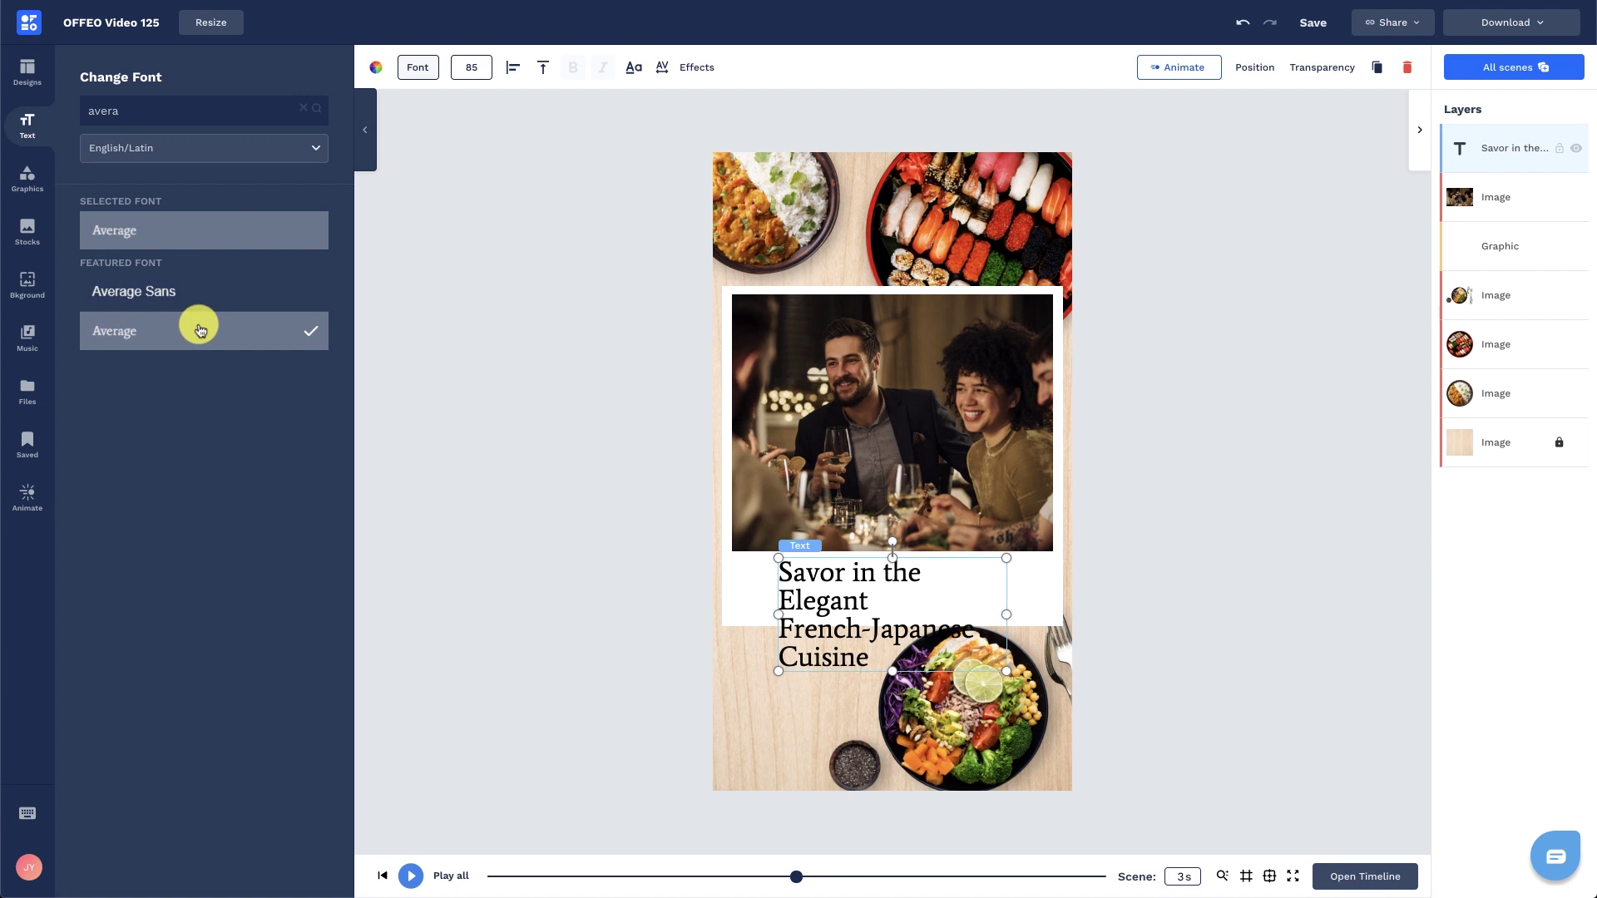
- Format the caption with font size 65, centre alignment and a letter height of 1.2
{"action": "left_click", "coordinate": [468, 71]}
{"action": "key", "text": "Return"}
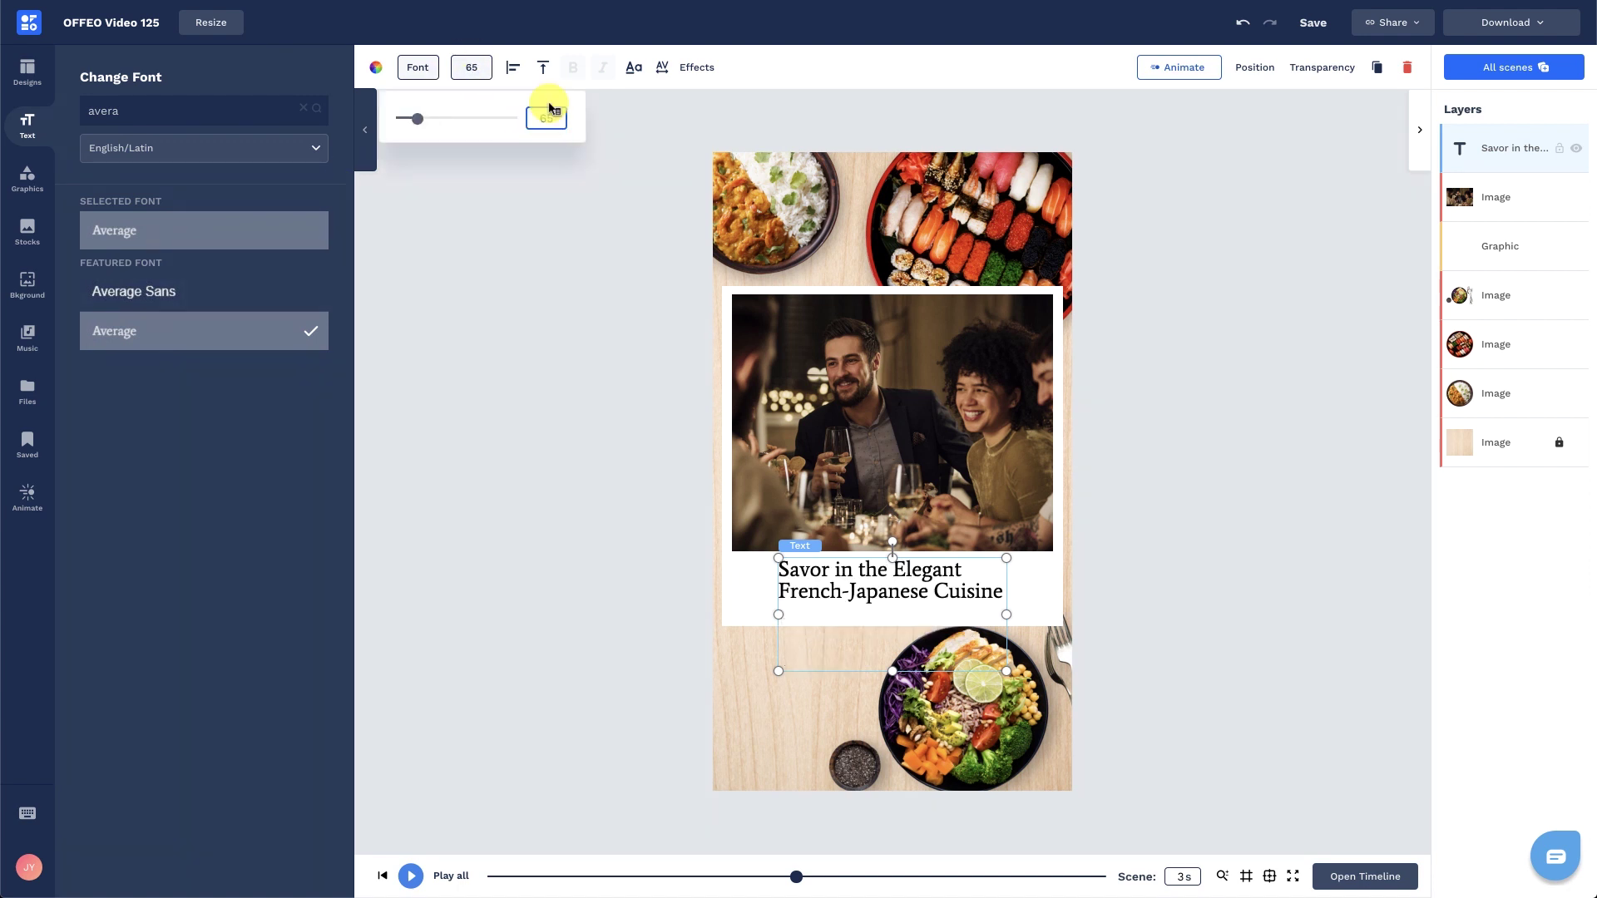
{"action": "left_click", "coordinate": [514, 68]}
{"action": "left_click", "coordinate": [664, 70]}
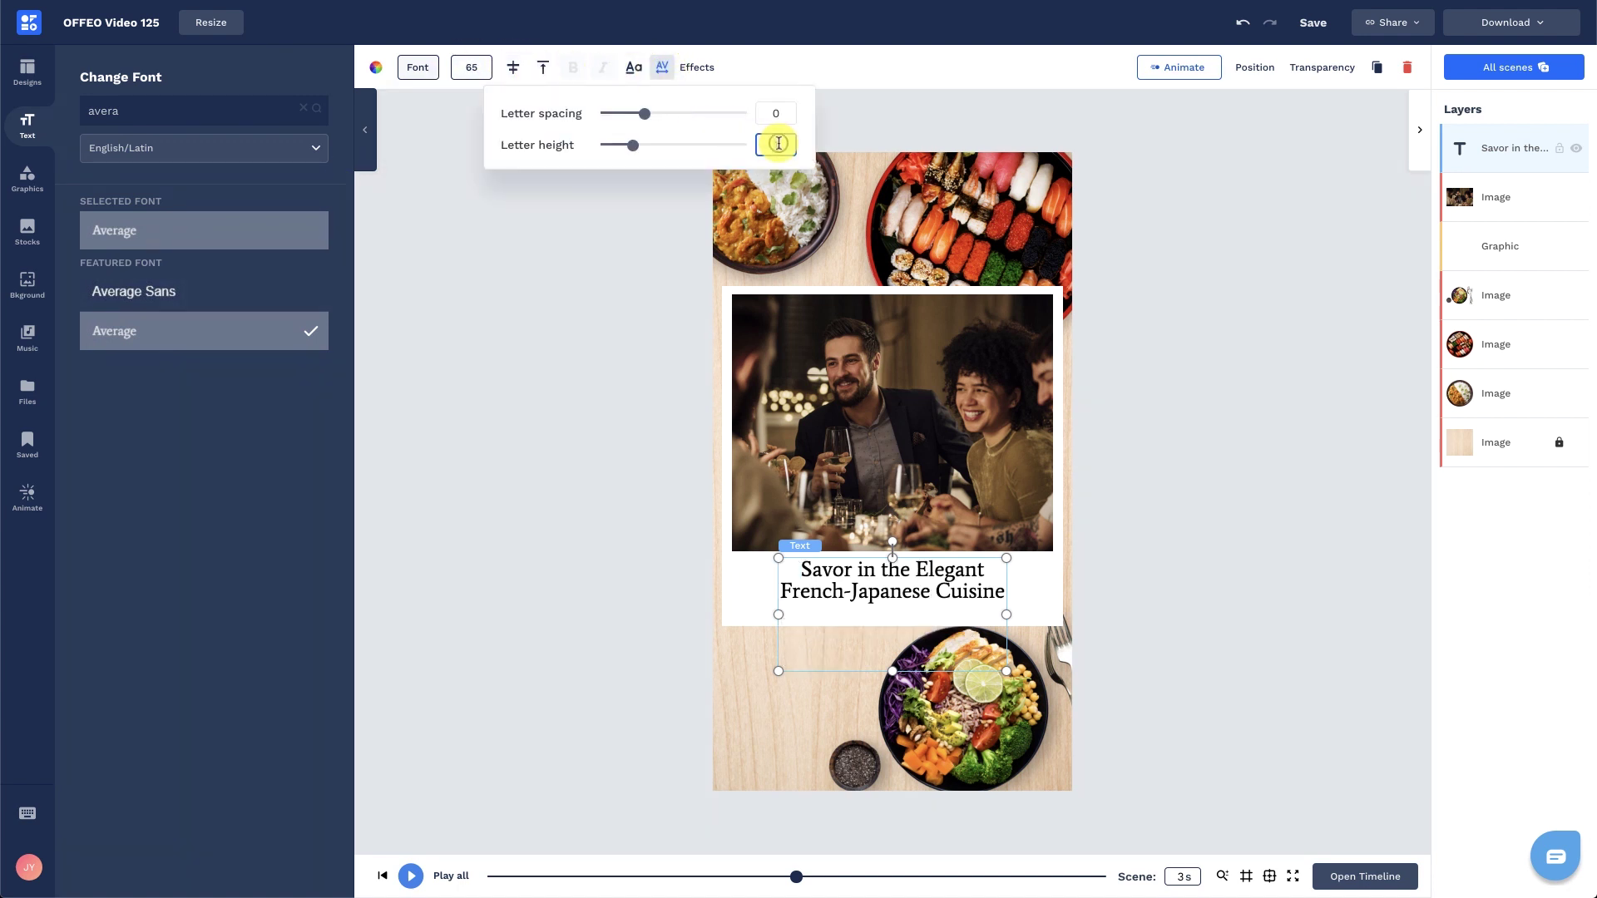
{"action": "key", "text": "Return"}
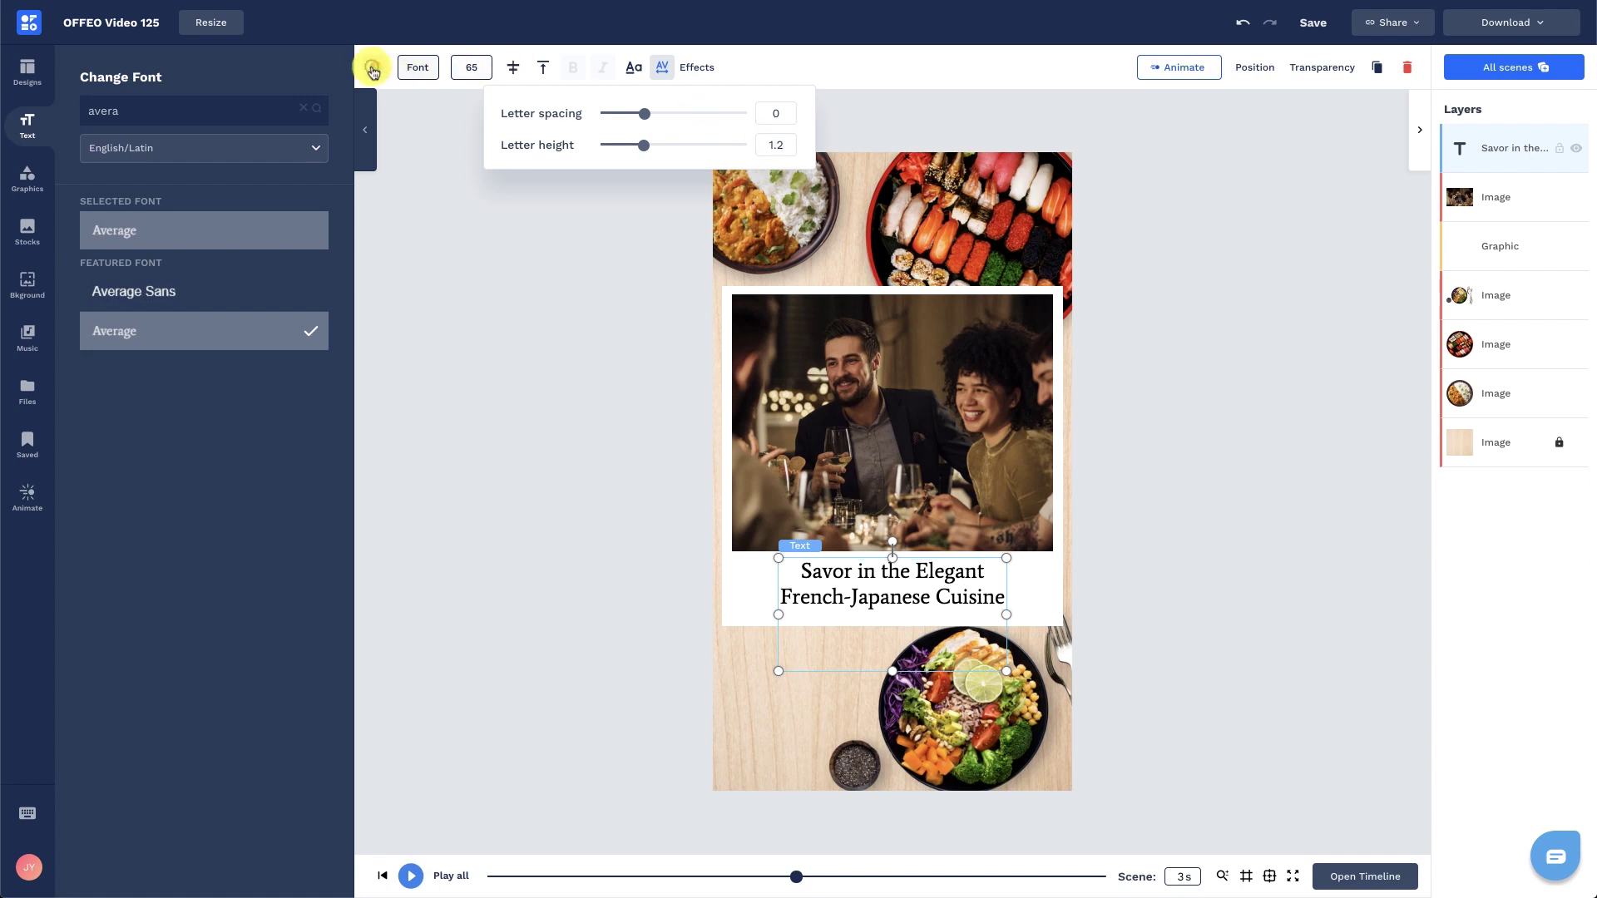
- Color the caption in the project's dark grey and shorten its text box to fit the two lines
{"action": "left_click", "coordinate": [373, 69]}
{"action": "left_click", "coordinate": [158, 252]}
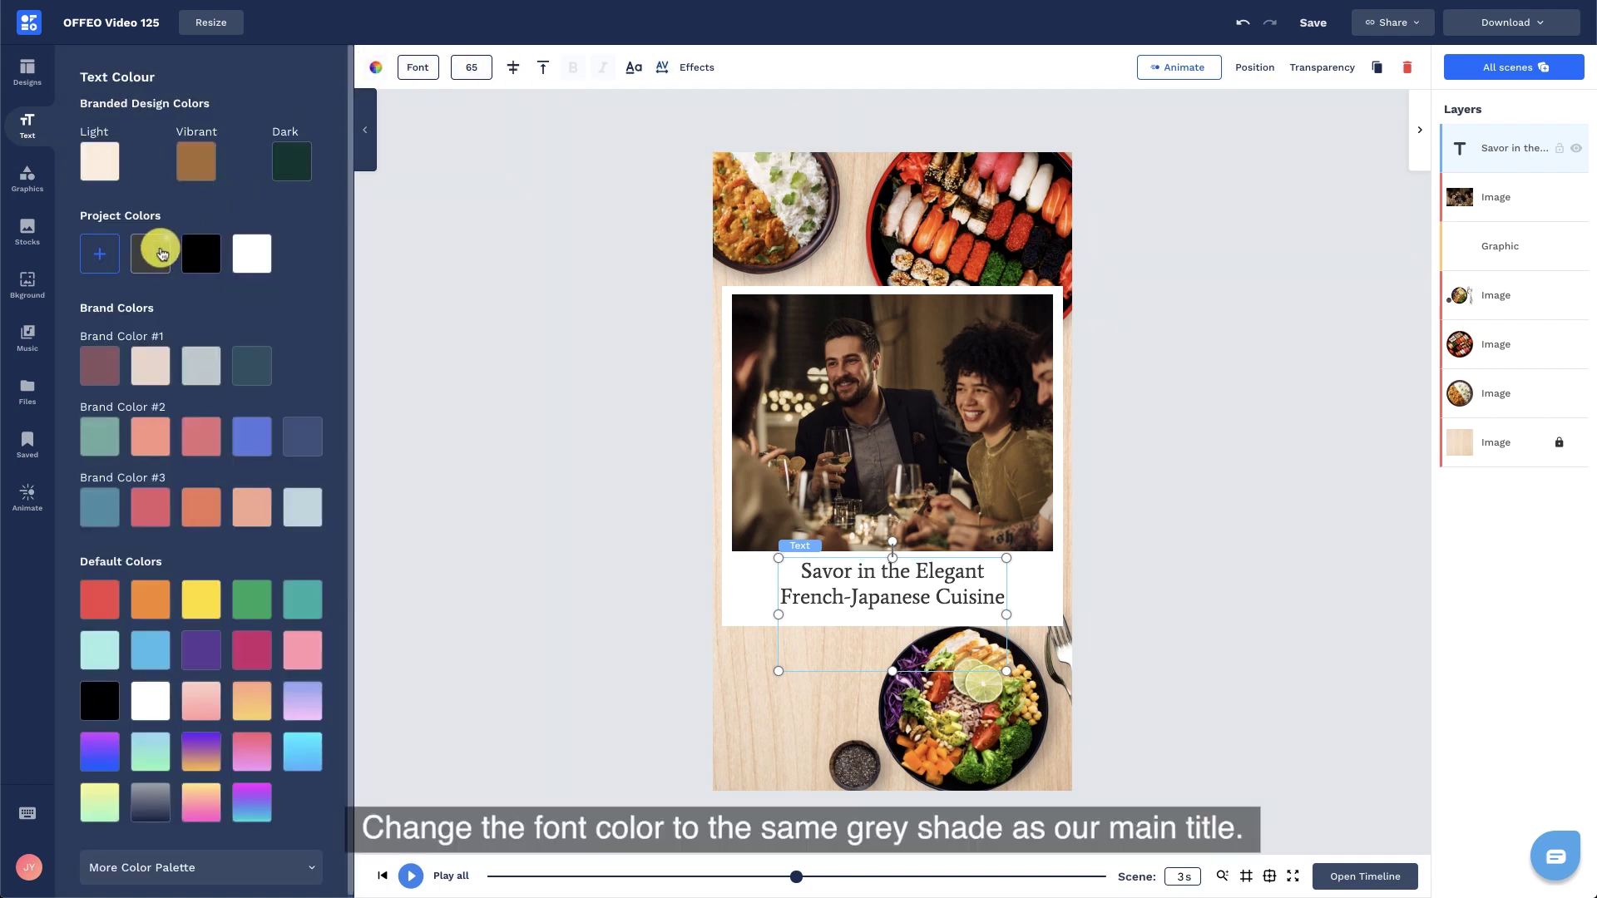
{"action": "left_click_drag", "start_coordinate": [890, 669], "coordinate": [890, 624]}
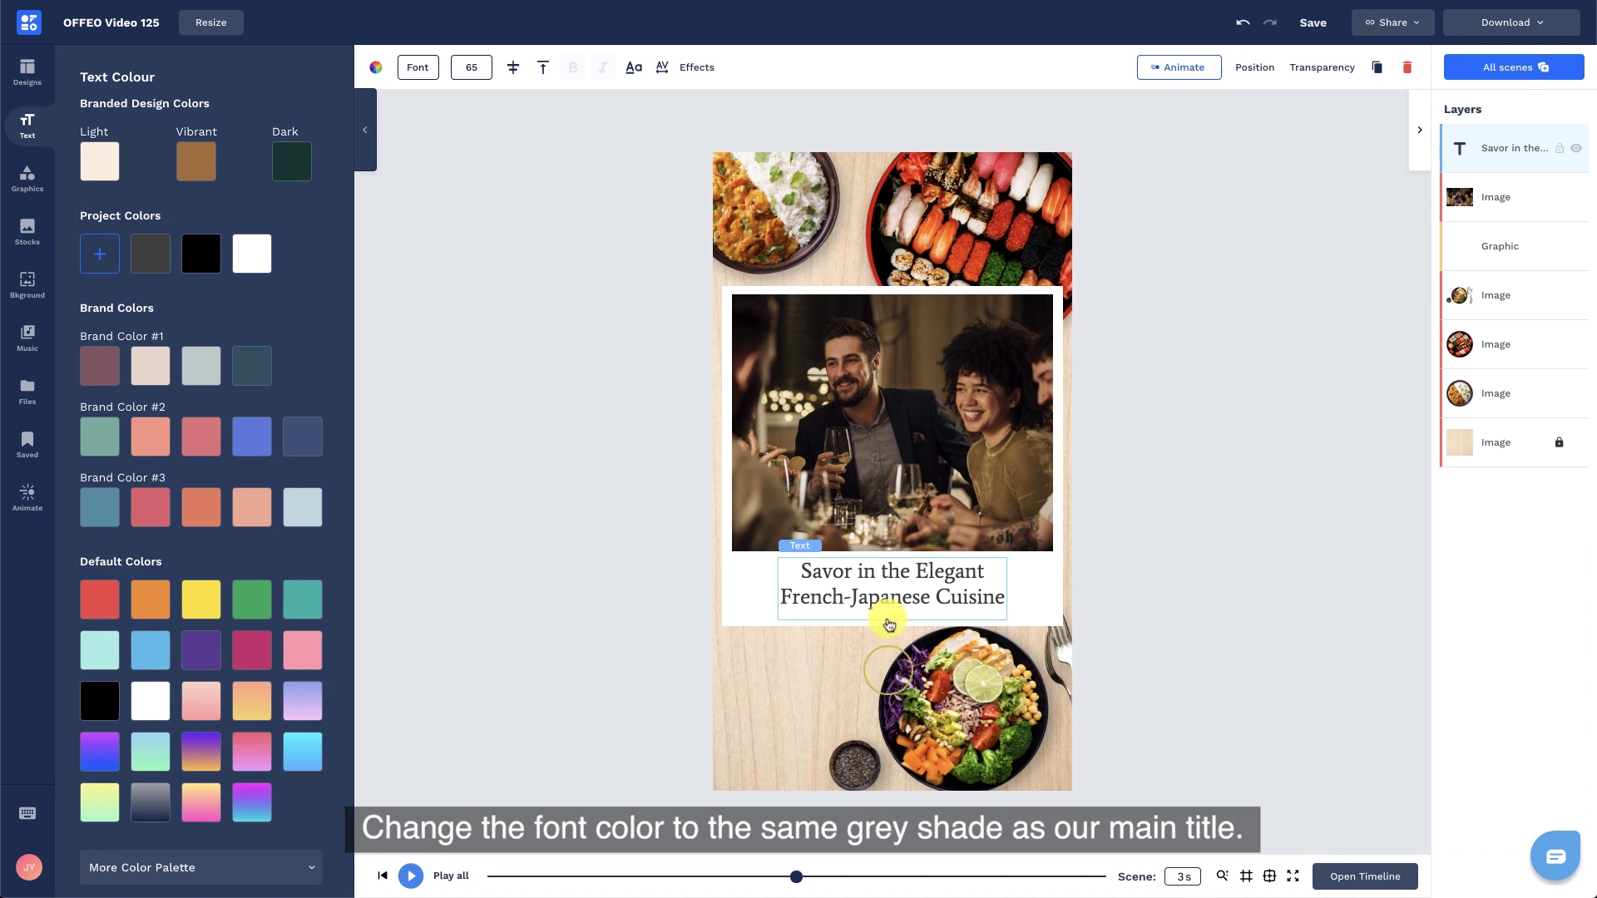
- Add a drop shadow to the white photo frame with blur 8 and transparency 70
{"action": "left_click", "coordinate": [643, 578]}
{"action": "left_click", "coordinate": [742, 592]}
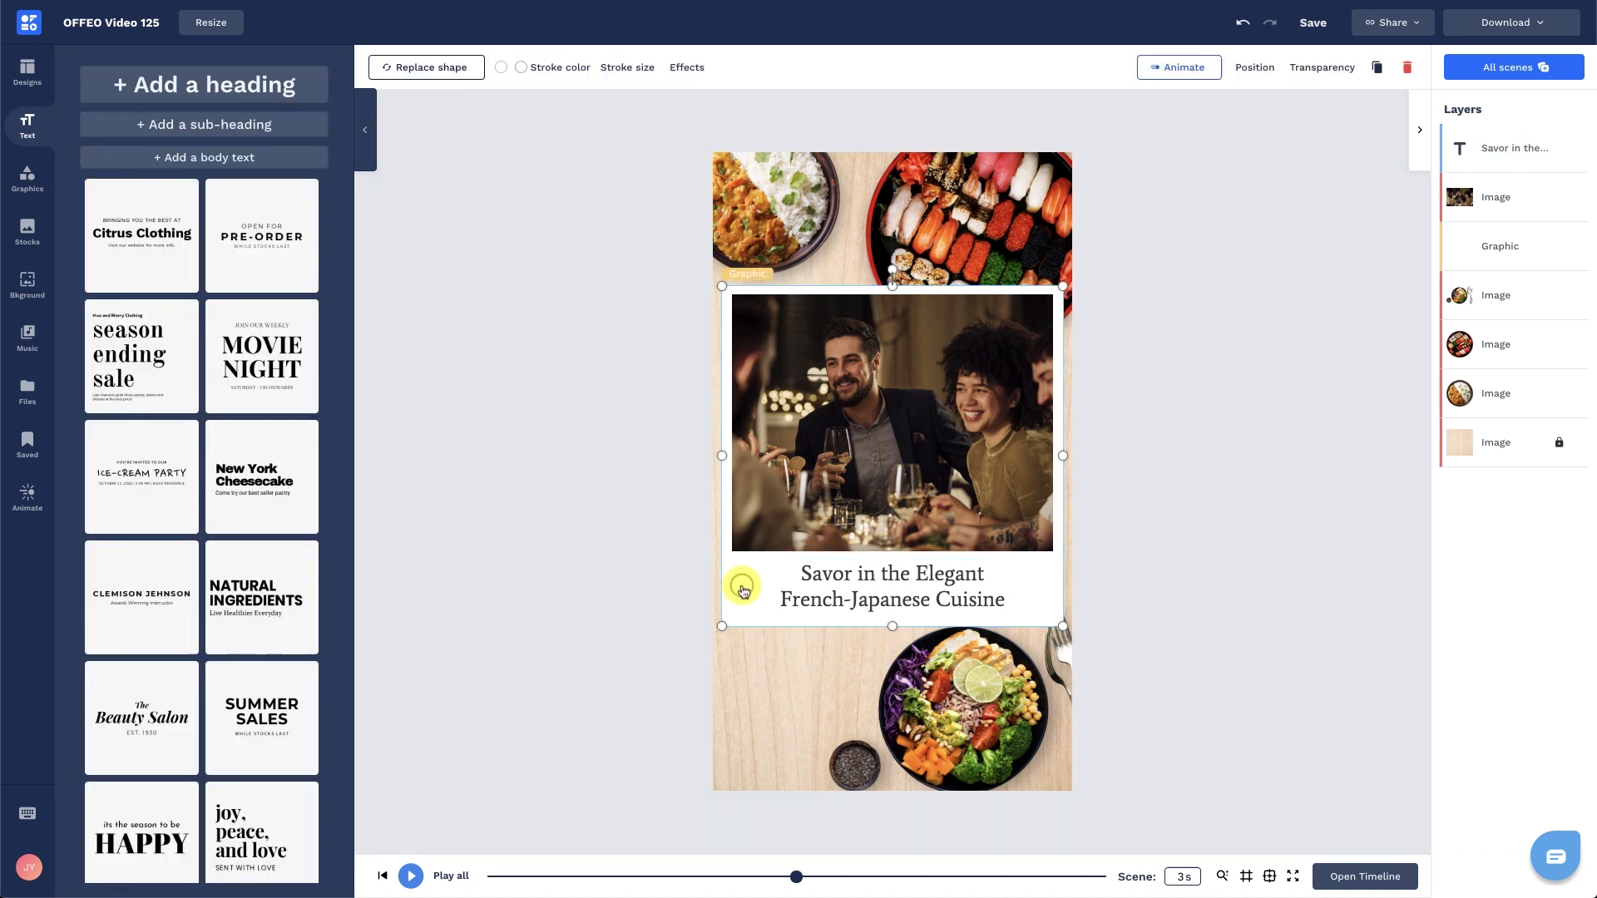
{"action": "left_click", "coordinate": [685, 68]}
{"action": "left_click", "coordinate": [306, 108]}
{"action": "left_click", "coordinate": [309, 198]}
{"action": "left_click", "coordinate": [308, 332]}
{"action": "type", "text": "70"}
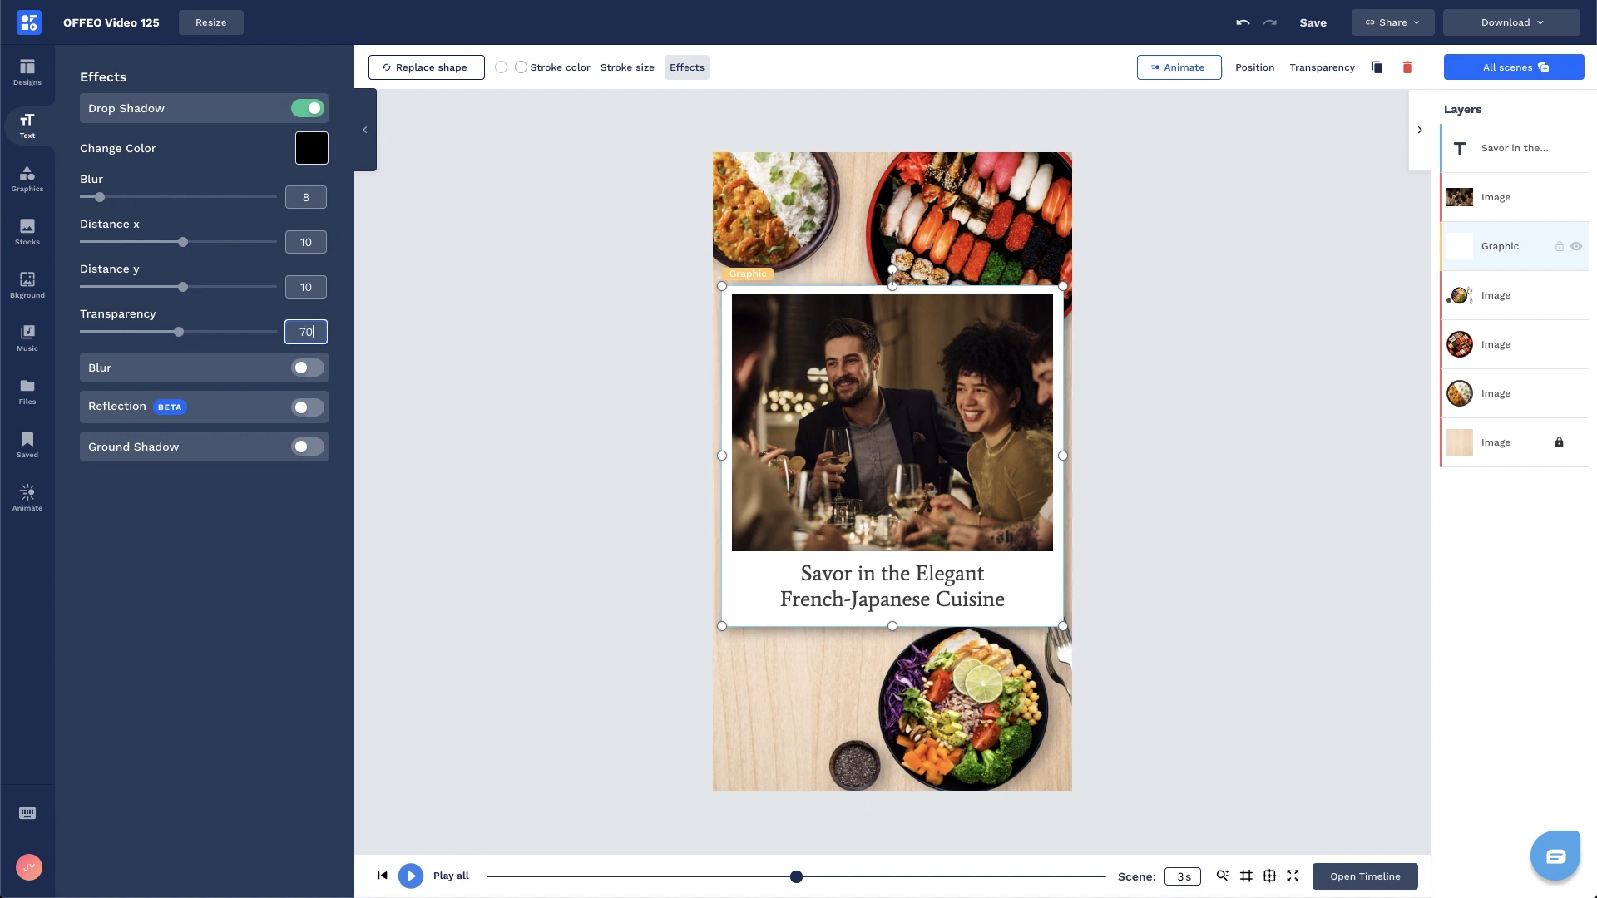
- Group the caption, dinner photo and white frame, then stack the frame beneath the photo and caption inside the group
{"action": "left_click", "coordinate": [860, 287]}
{"action": "left_click", "coordinate": [1452, 166]}
{"action": "left_click", "coordinate": [1481, 250], "text": "shift"}
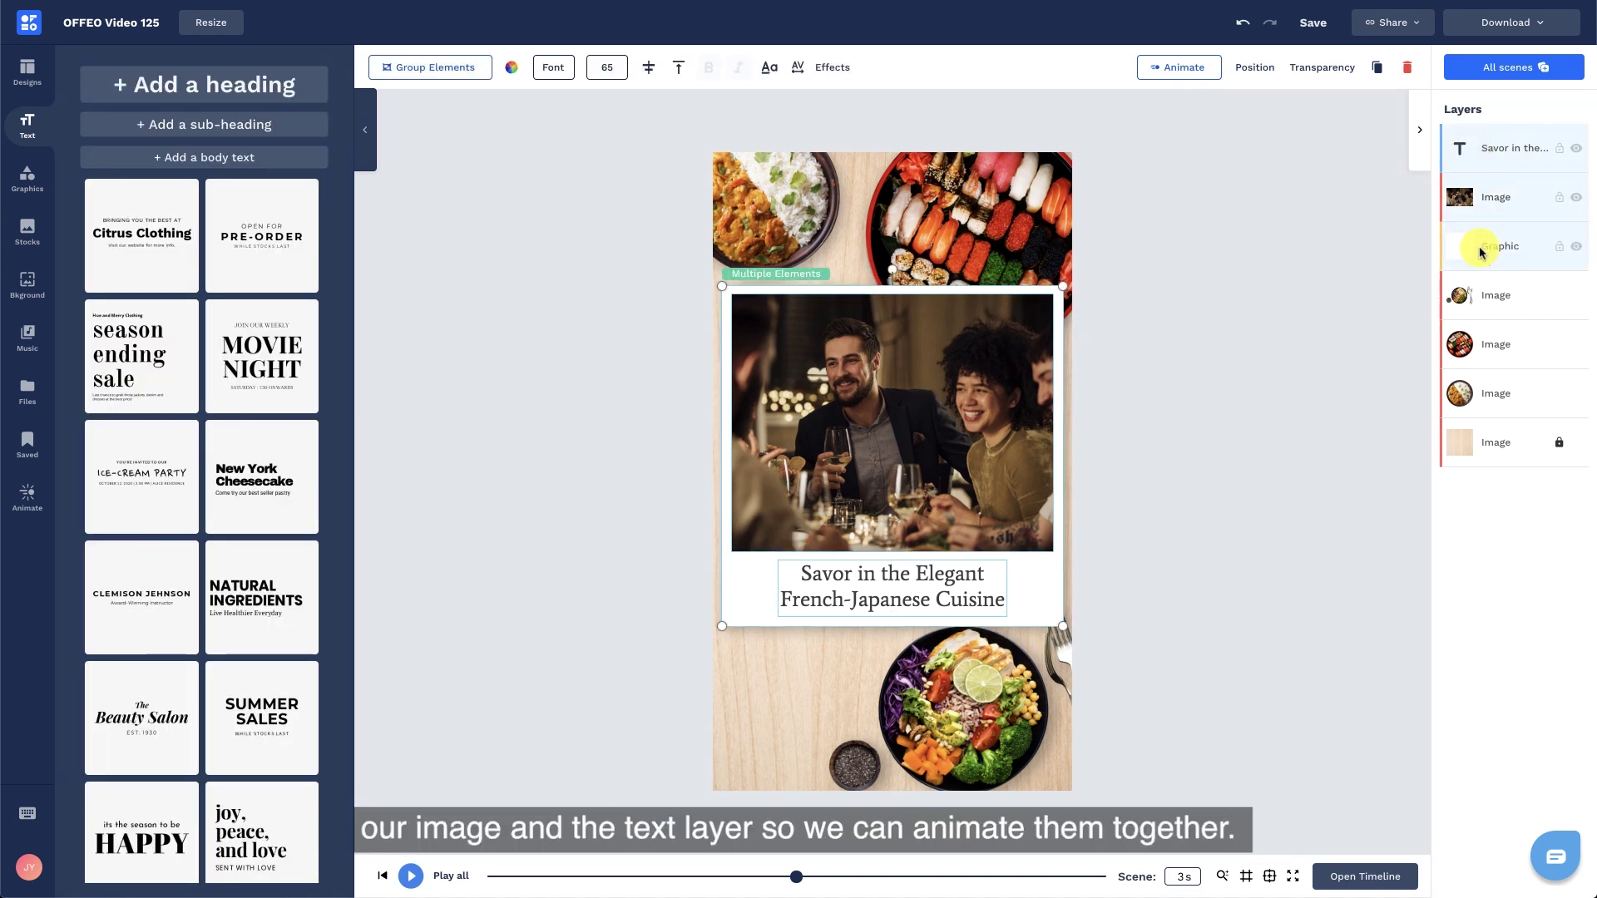
{"action": "left_click", "coordinate": [458, 72]}
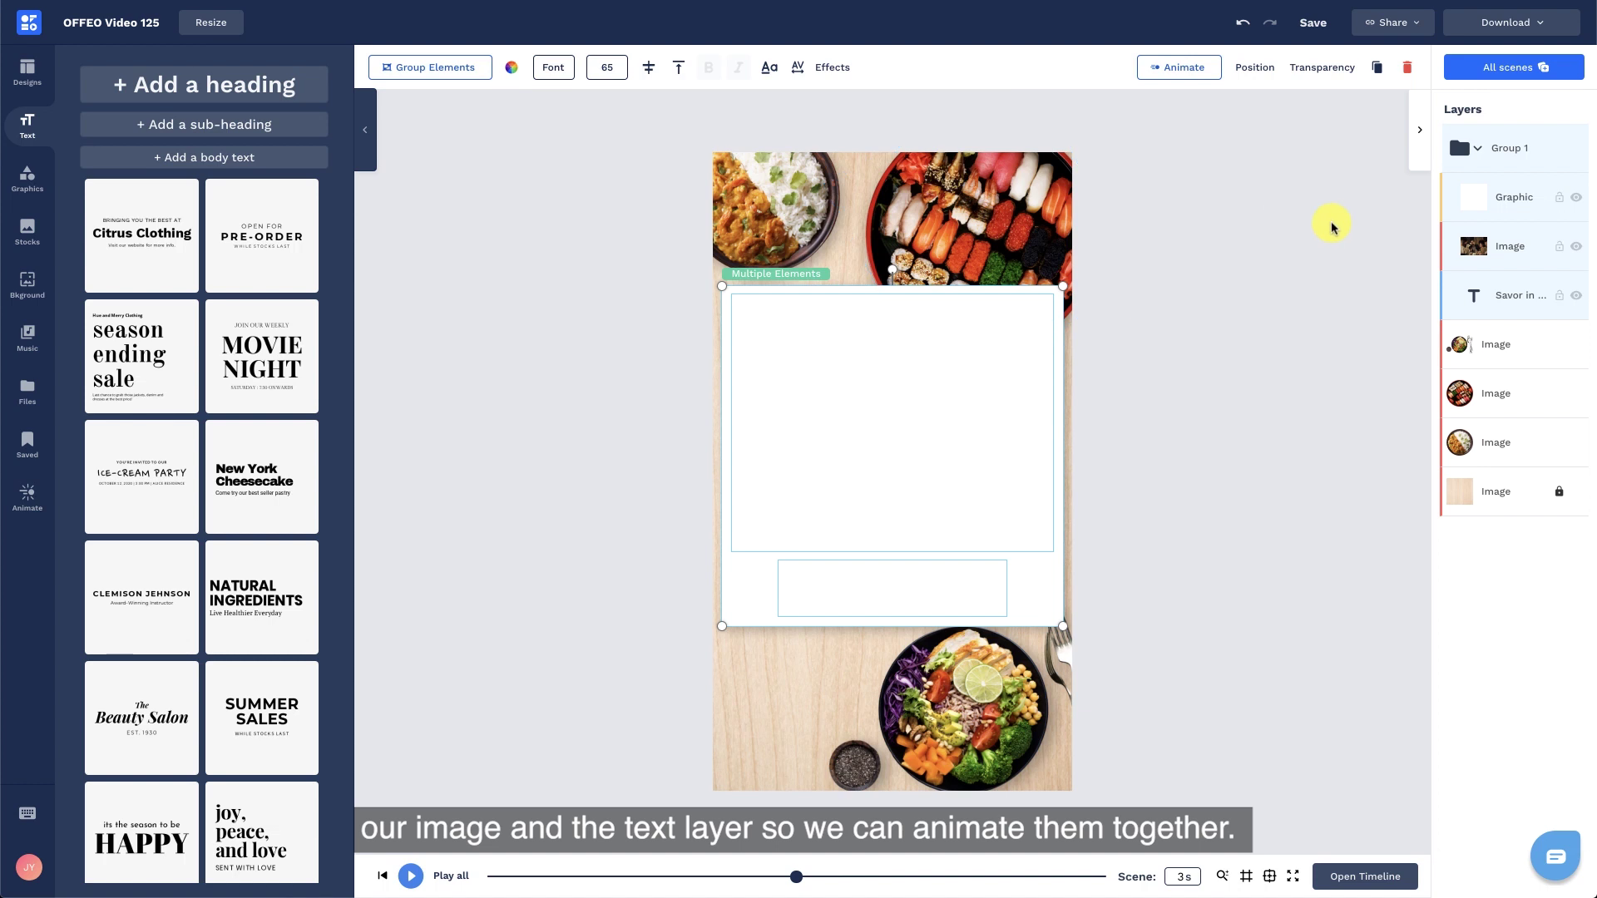
{"action": "left_click_drag", "start_coordinate": [1469, 203], "coordinate": [1476, 296]}
- Tilt the framed photo group slightly clockwise and give it a faster Slide In entrance from the left
{"action": "left_click_drag", "start_coordinate": [997, 273], "coordinate": [1012, 328]}
{"action": "left_click", "coordinate": [1182, 70]}
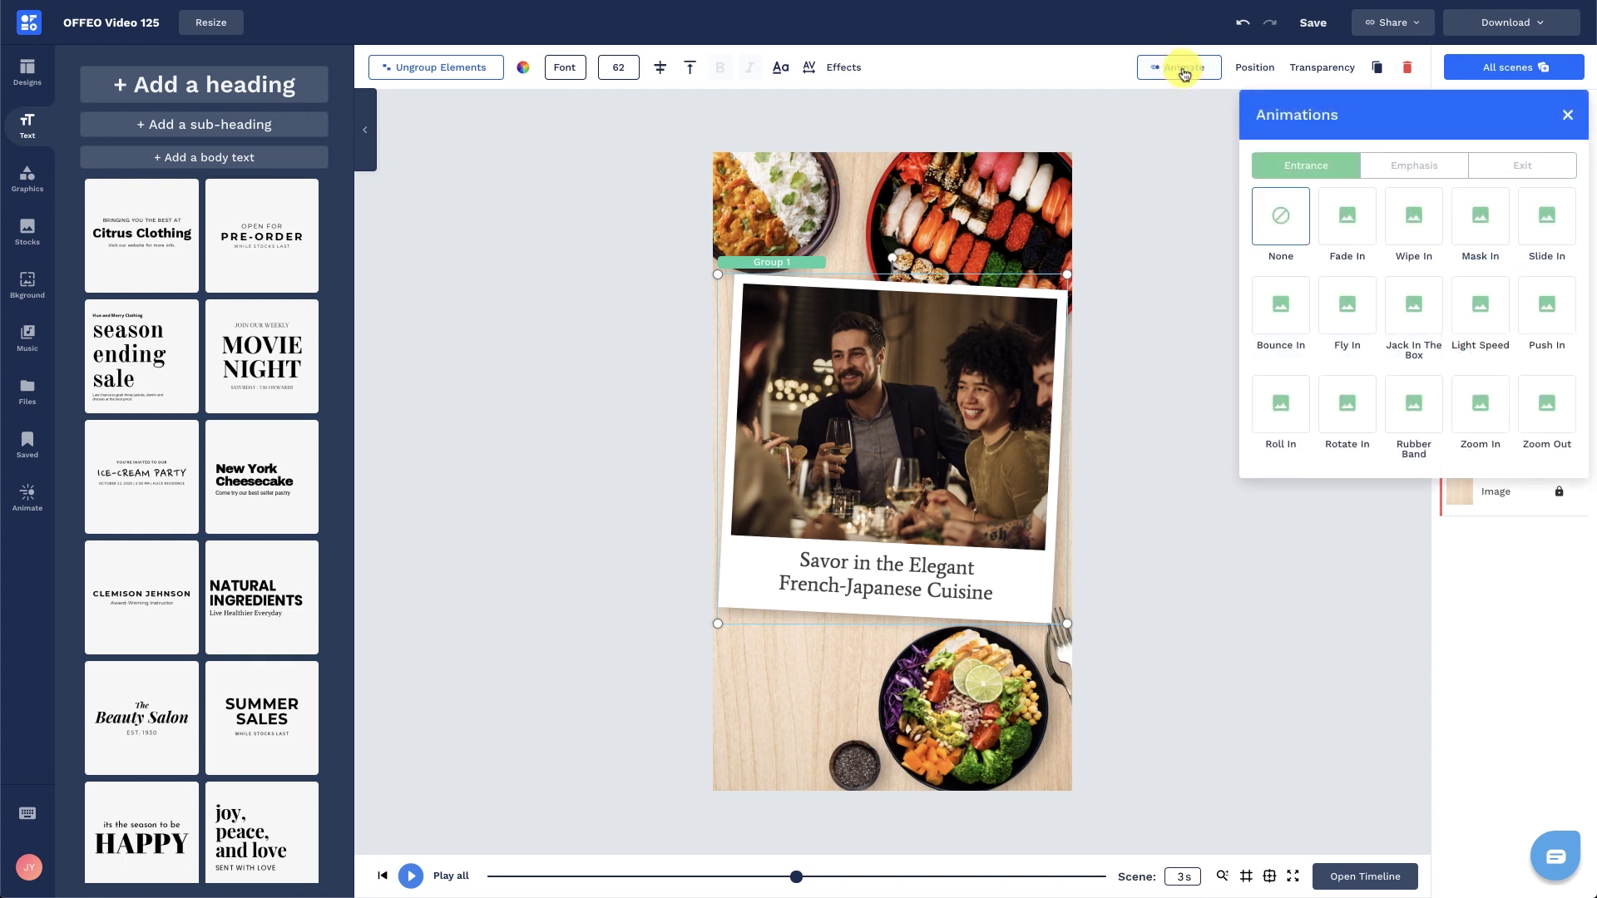
{"action": "left_click", "coordinate": [1546, 218]}
{"action": "left_click", "coordinate": [1461, 505]}
{"action": "left_click", "coordinate": [1334, 494]}
{"action": "left_click_drag", "start_coordinate": [1500, 571], "coordinate": [1518, 566]}
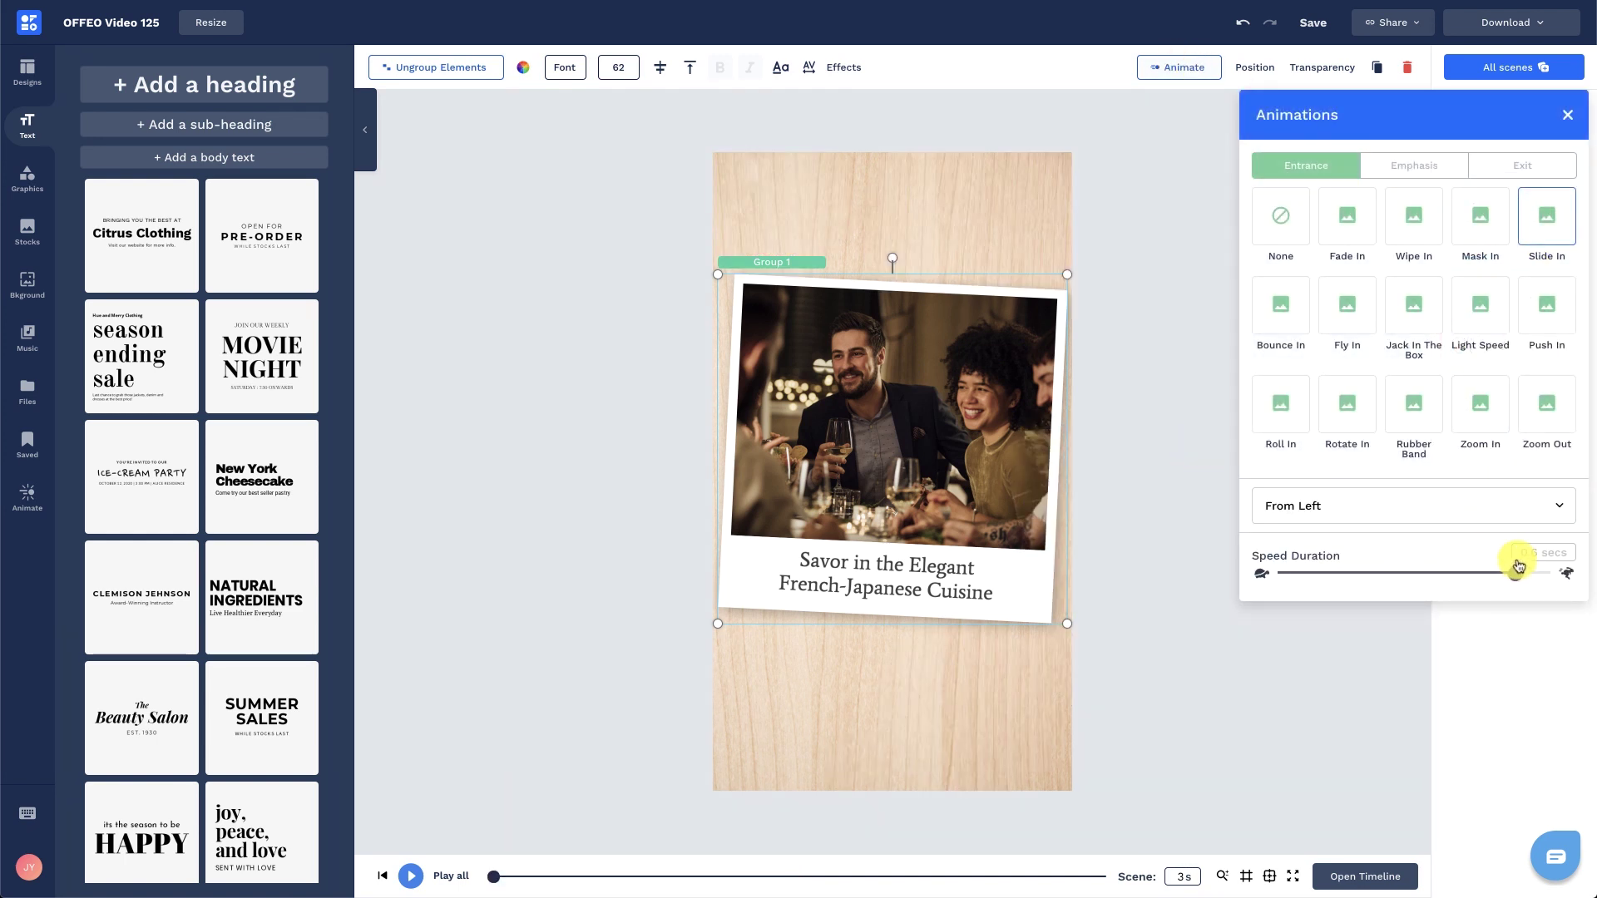
- Give the framed photo group a Slide emphasis animation to the right at a low animation speed
{"action": "left_click", "coordinate": [1421, 166]}
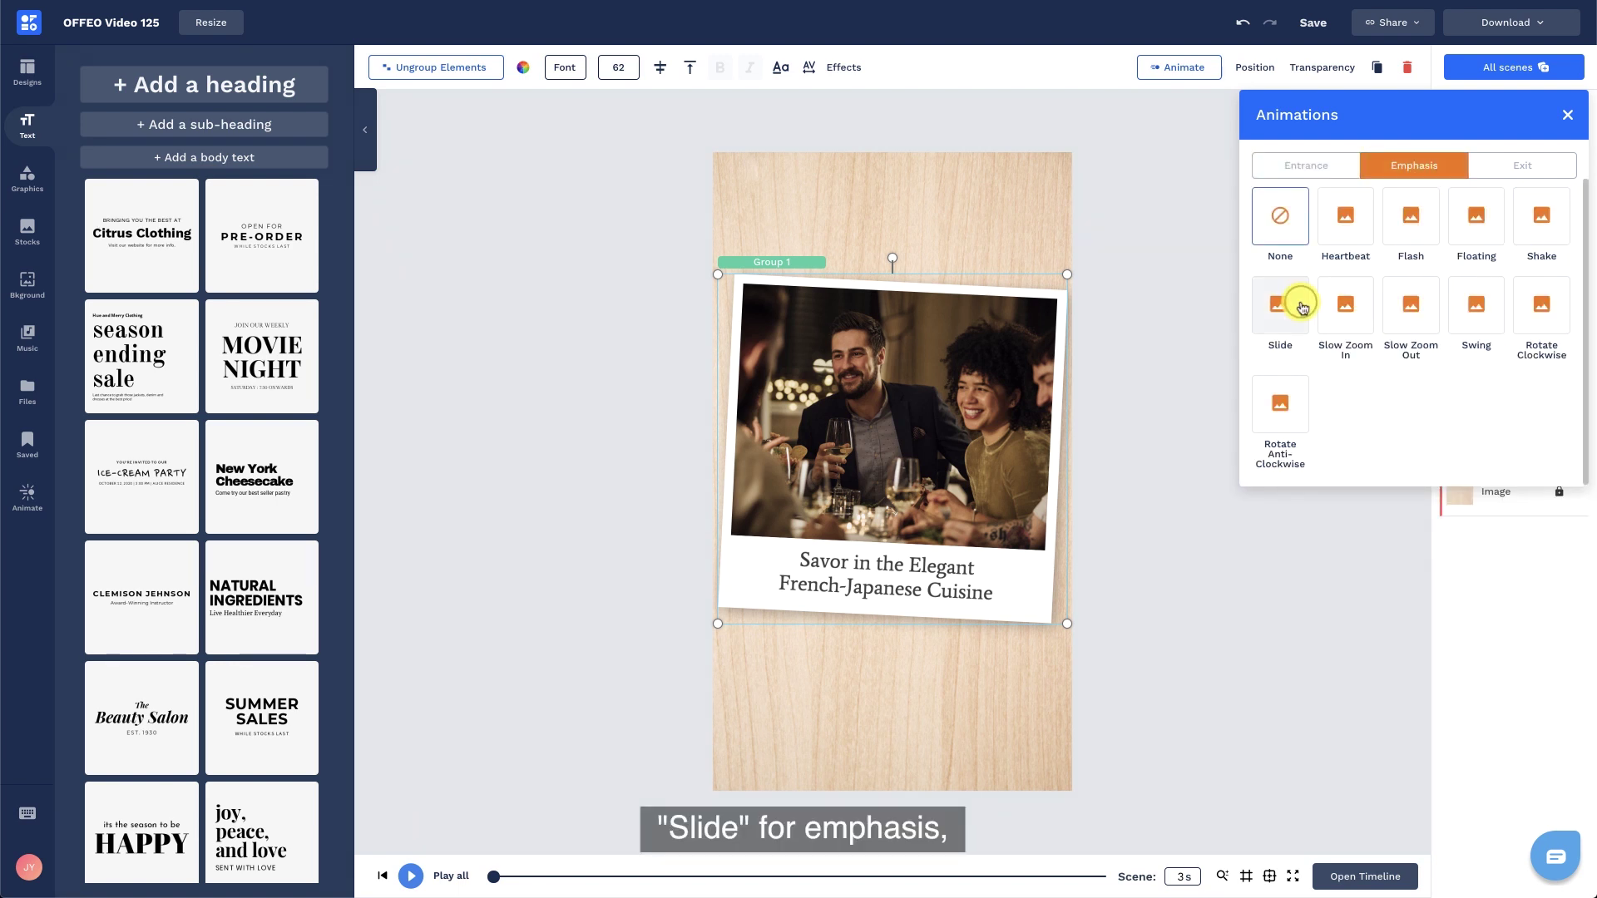
{"action": "left_click", "coordinate": [1301, 308]}
{"action": "left_click", "coordinate": [1334, 526]}
{"action": "left_click", "coordinate": [1203, 494]}
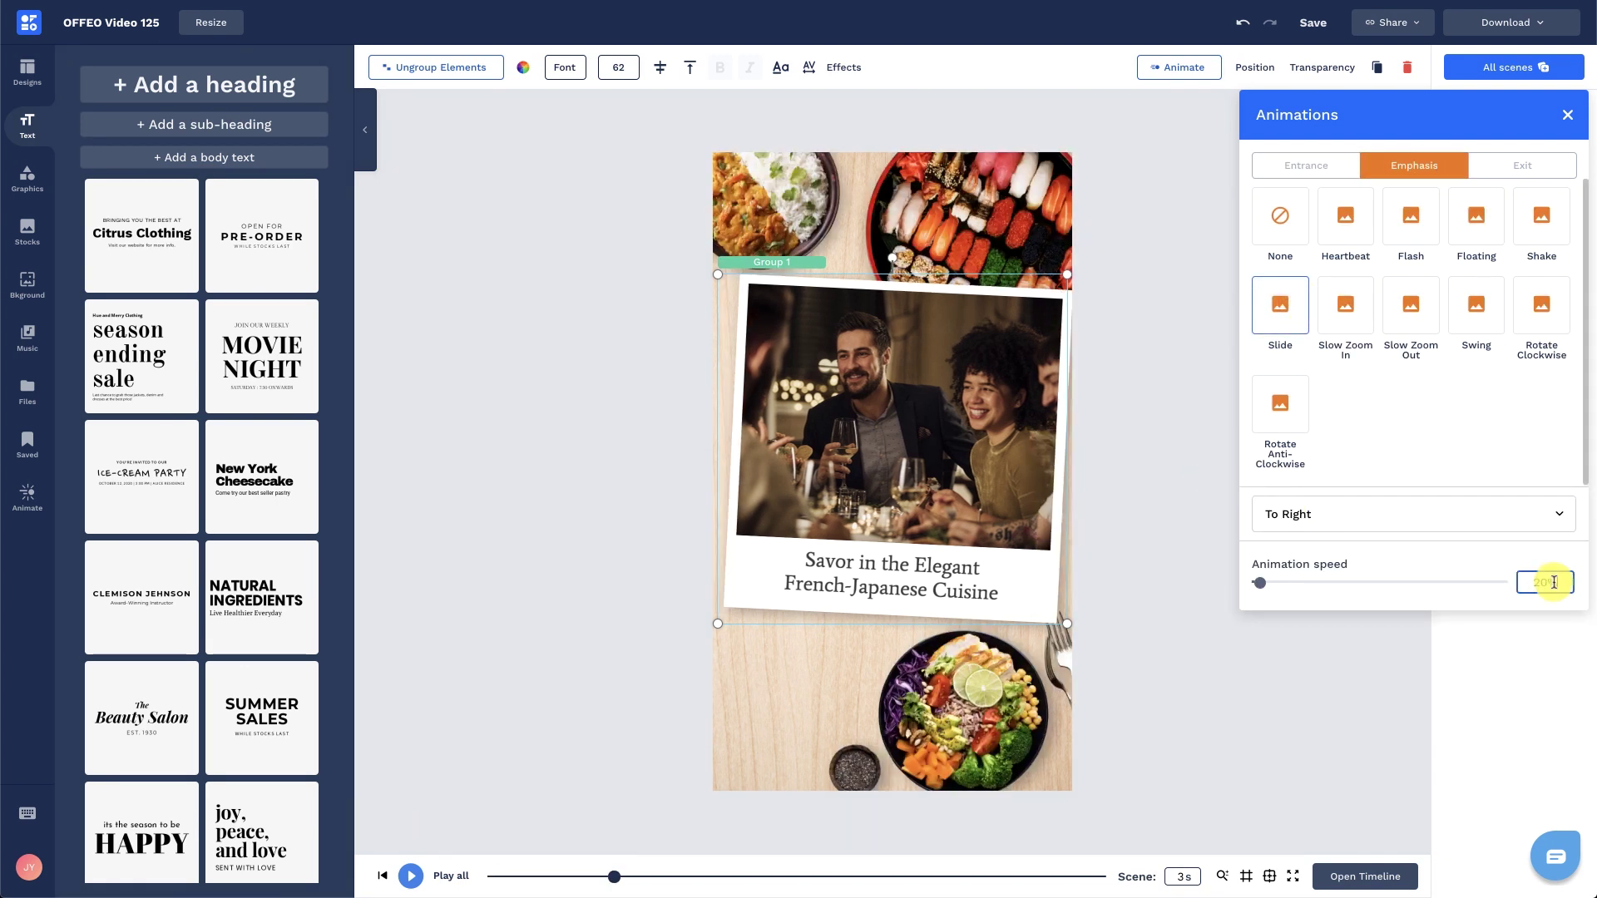
- Give the framed photo group a Slide Out exit to the right with a faster speed duration
{"action": "left_click", "coordinate": [1524, 162]}
{"action": "left_click", "coordinate": [1543, 223]}
{"action": "left_click", "coordinate": [1561, 496]}
{"action": "left_click", "coordinate": [1220, 481]}
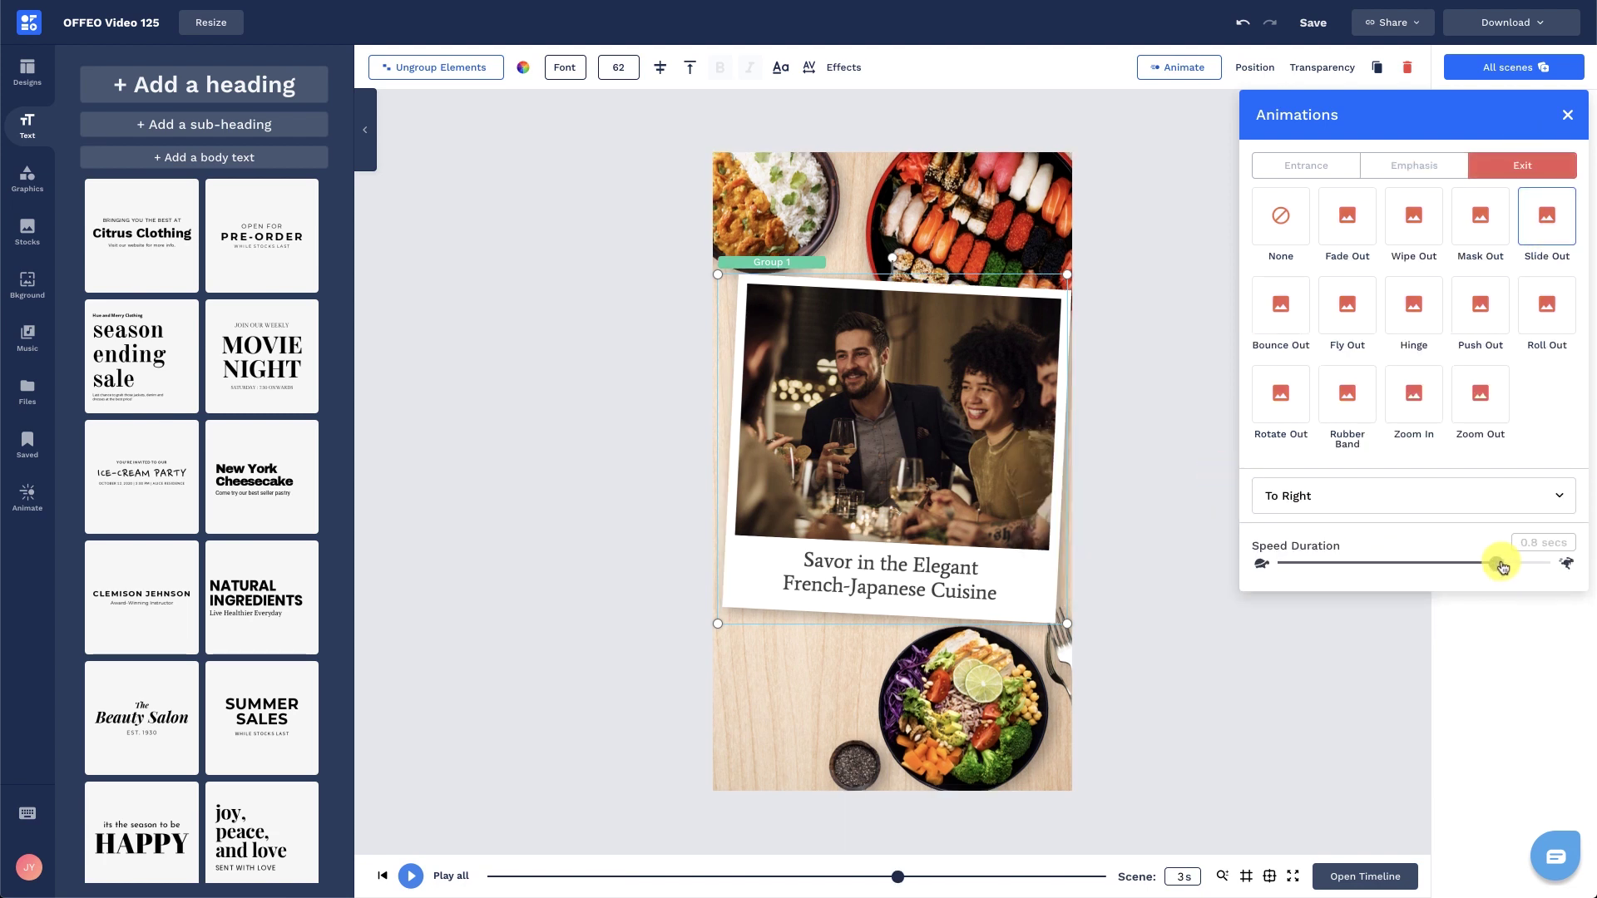
{"action": "left_click", "coordinate": [1184, 552]}
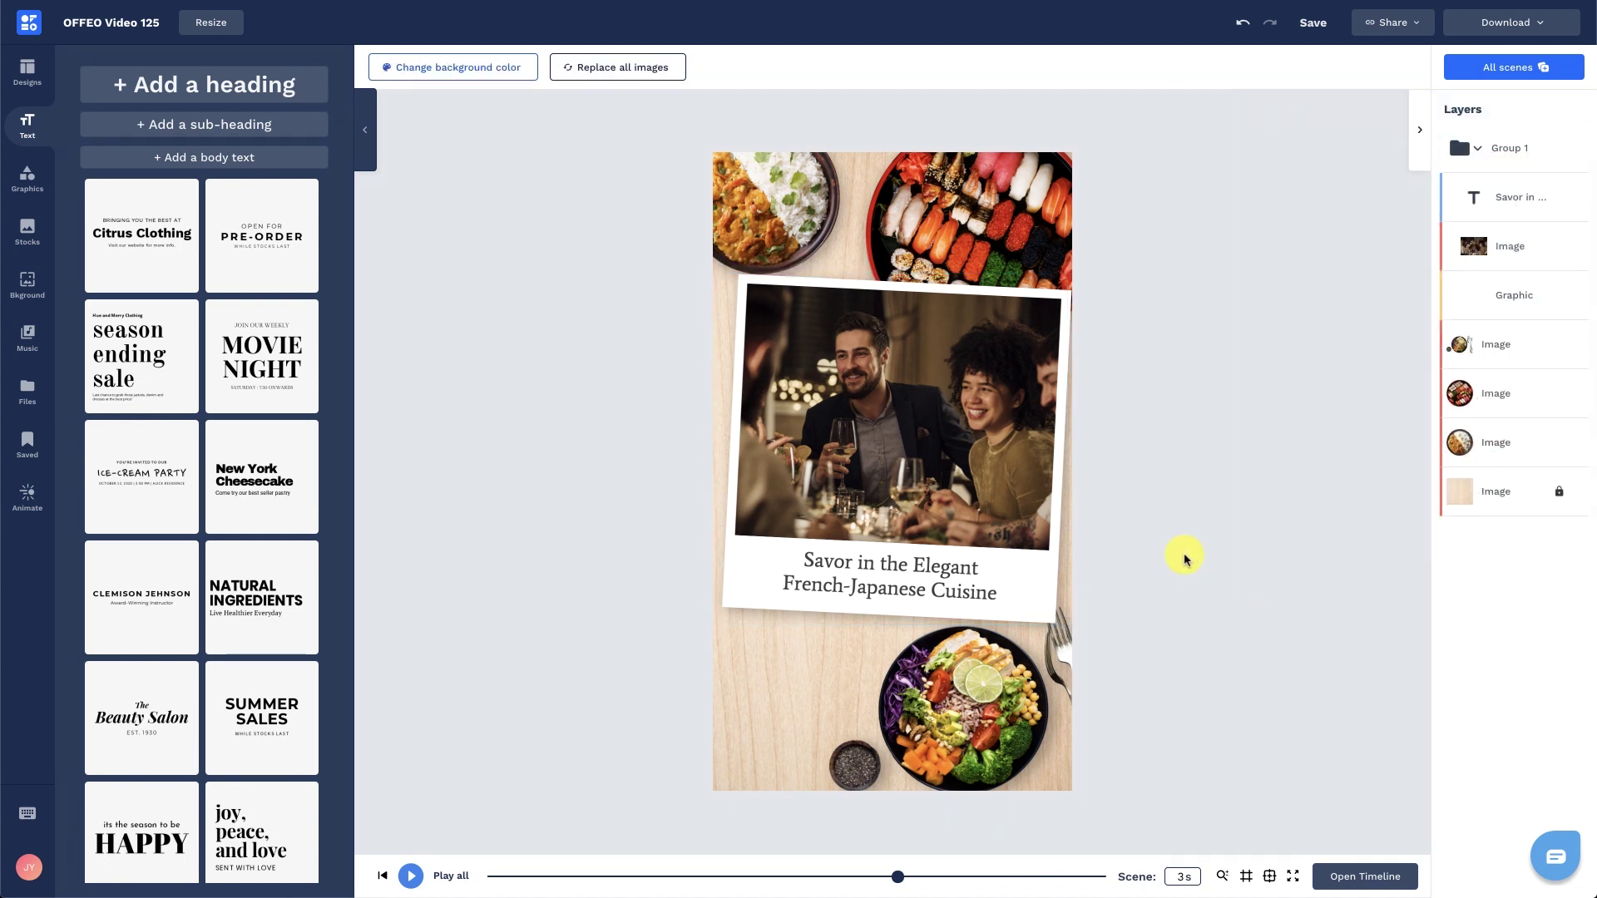
- Delete the salad bowl and rearrange the other dishes: the sushi platter, slightly smaller, below the framed photo and the curry plate above its right end
{"action": "left_click", "coordinate": [1034, 705]}
{"action": "key", "text": "Delete"}
{"action": "left_click_drag", "start_coordinate": [990, 178], "coordinate": [840, 674]}
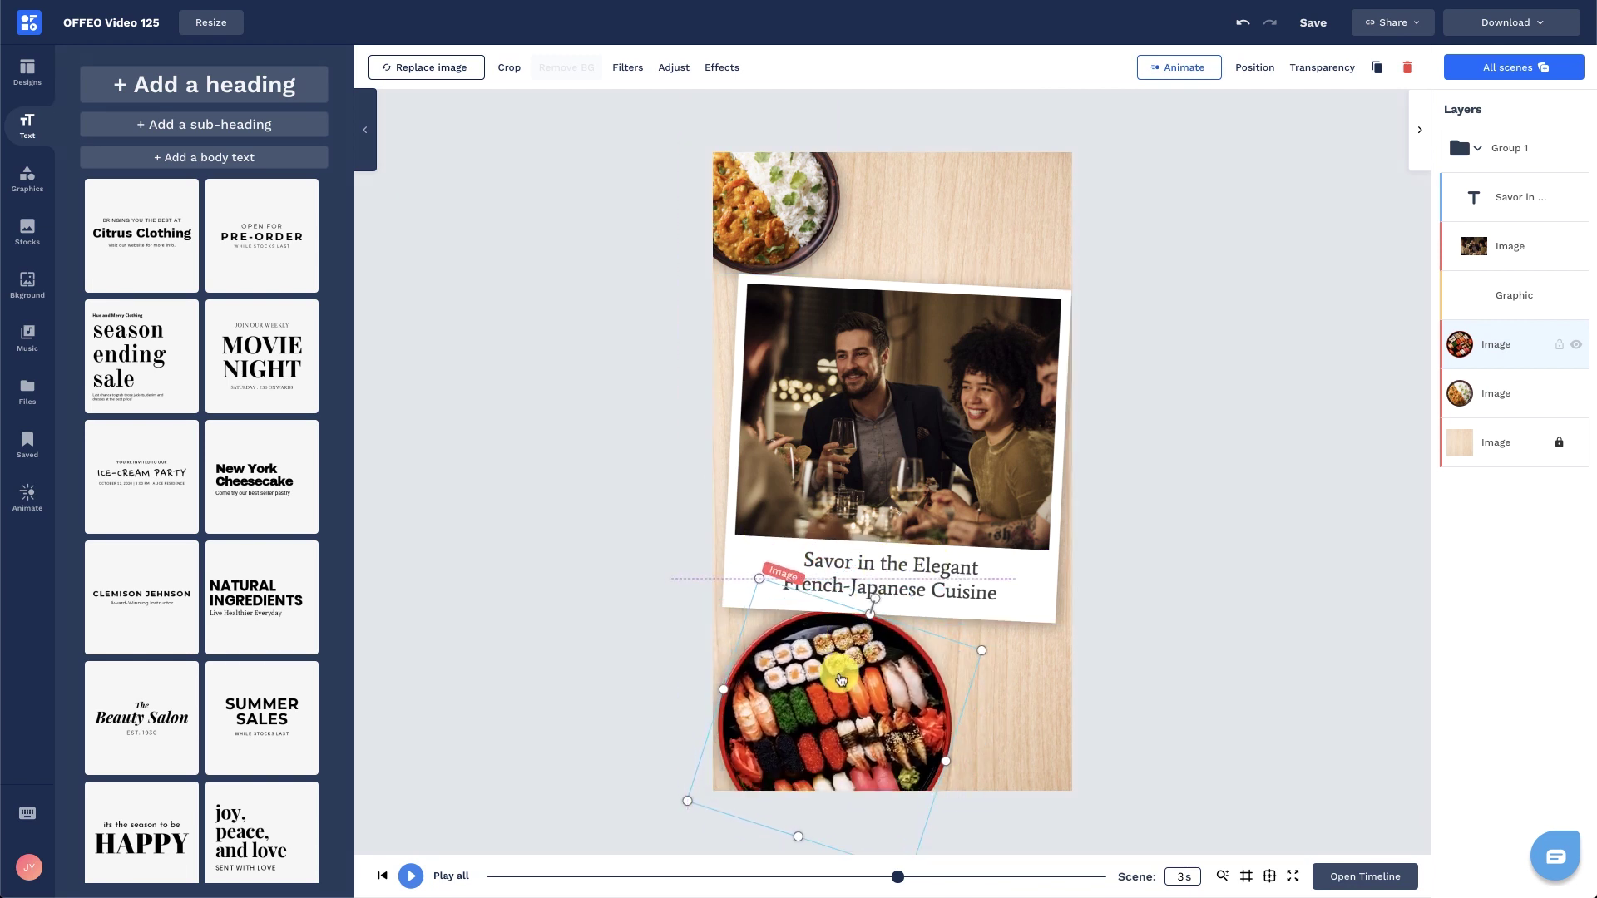
{"action": "left_click", "coordinate": [984, 648]}
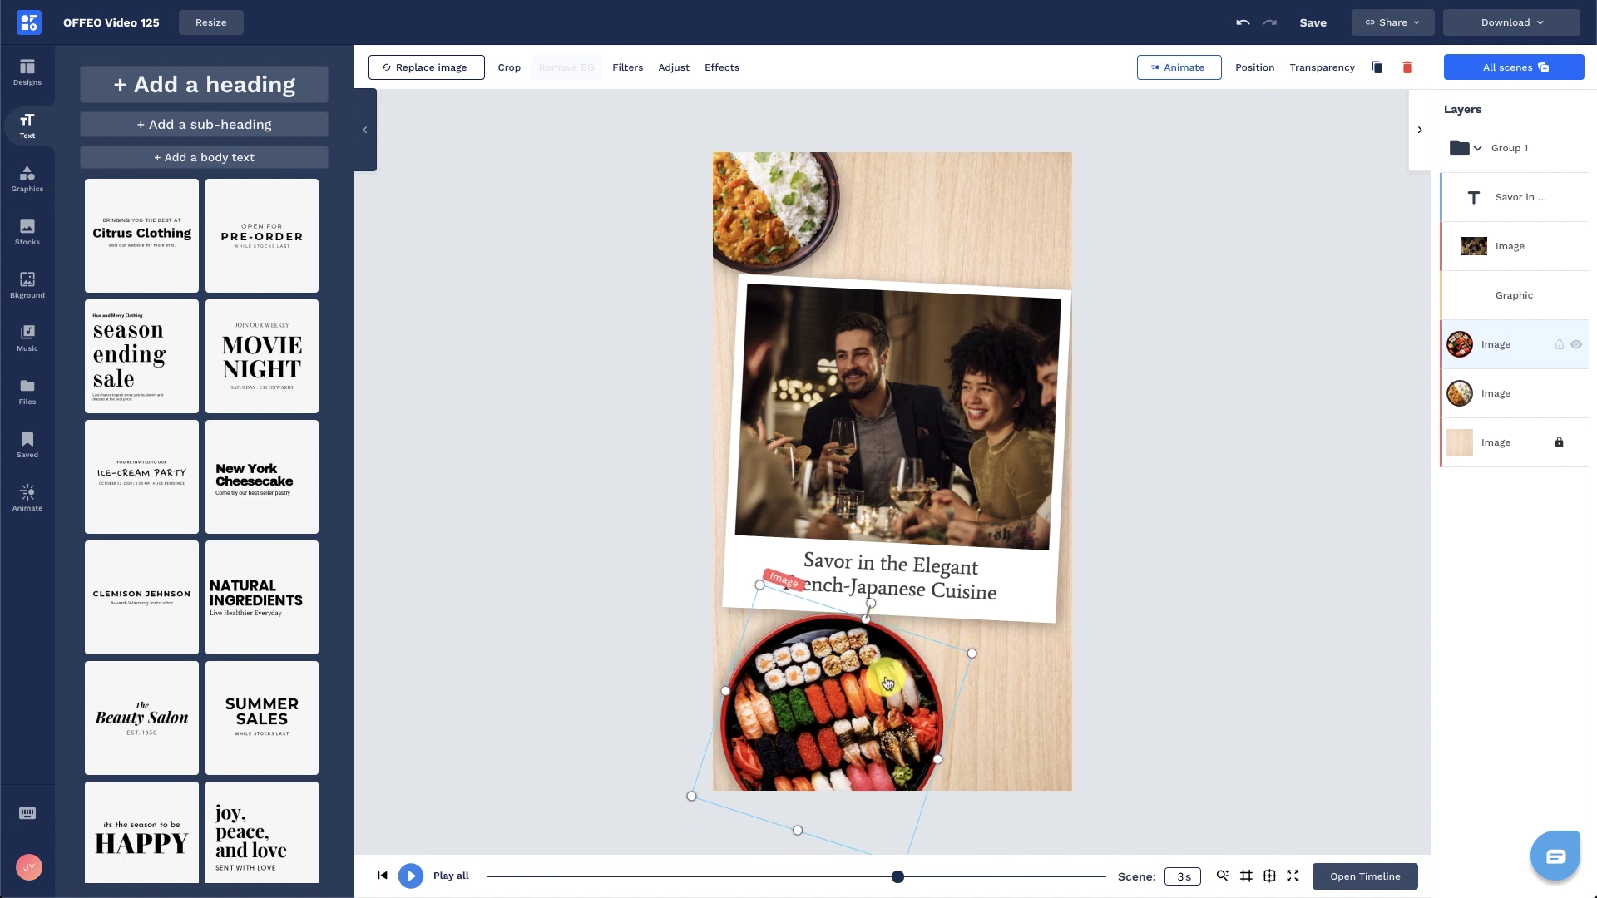
{"action": "left_click_drag", "start_coordinate": [770, 233], "coordinate": [1037, 235]}
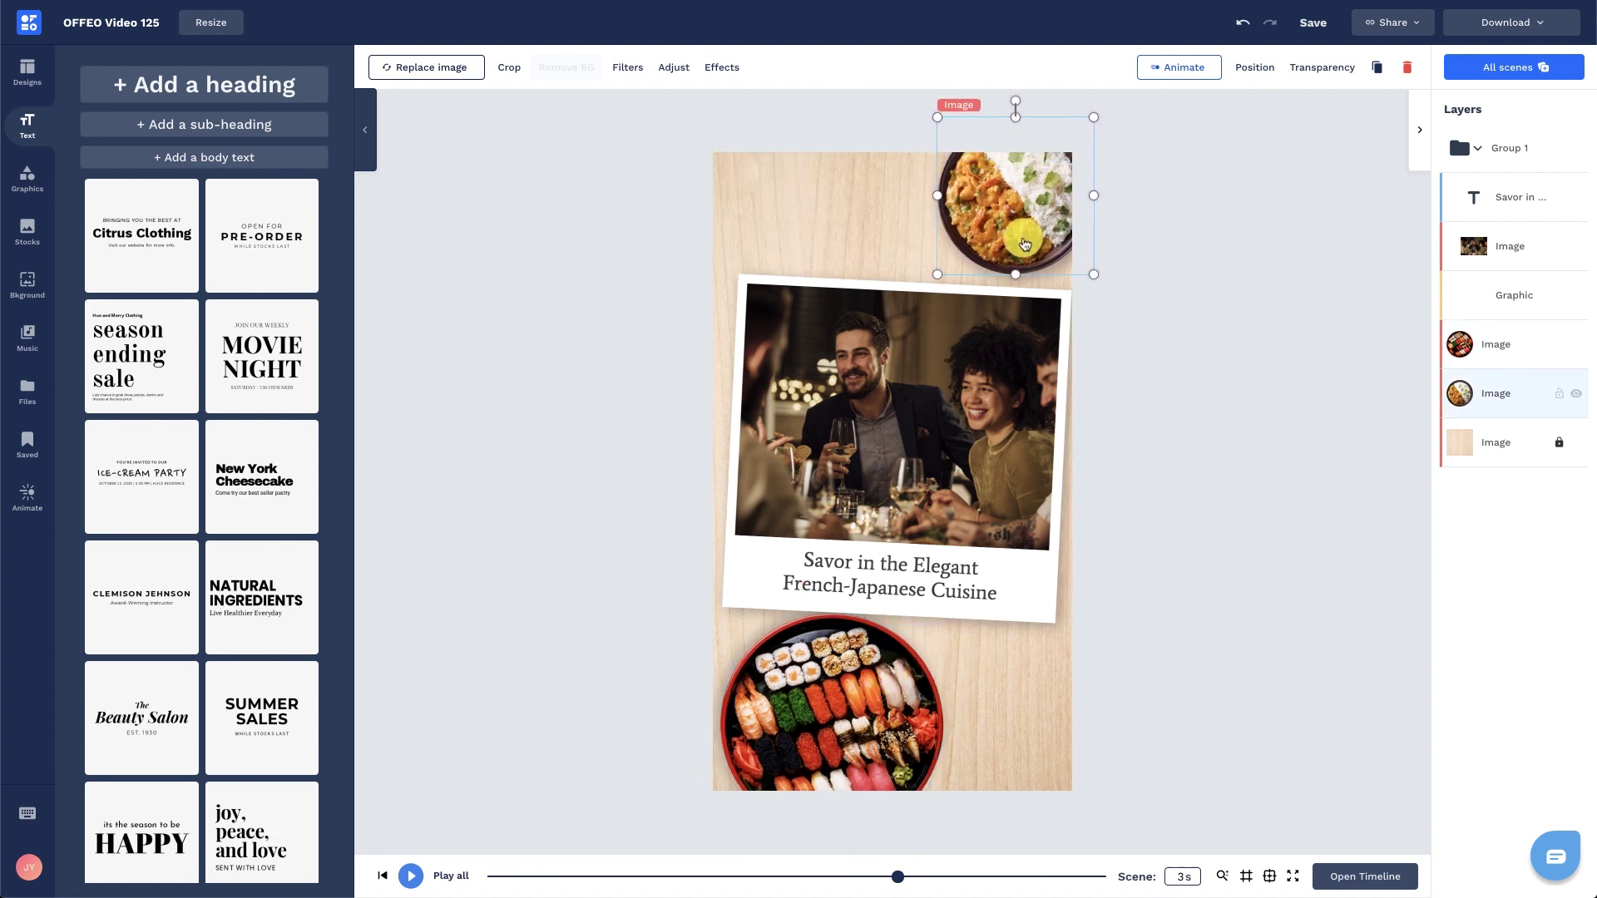
{"action": "left_click", "coordinate": [936, 347]}
- Replace the curry plate with the noodle soup photo and remove the soup photo's background
{"action": "left_click", "coordinate": [999, 228]}
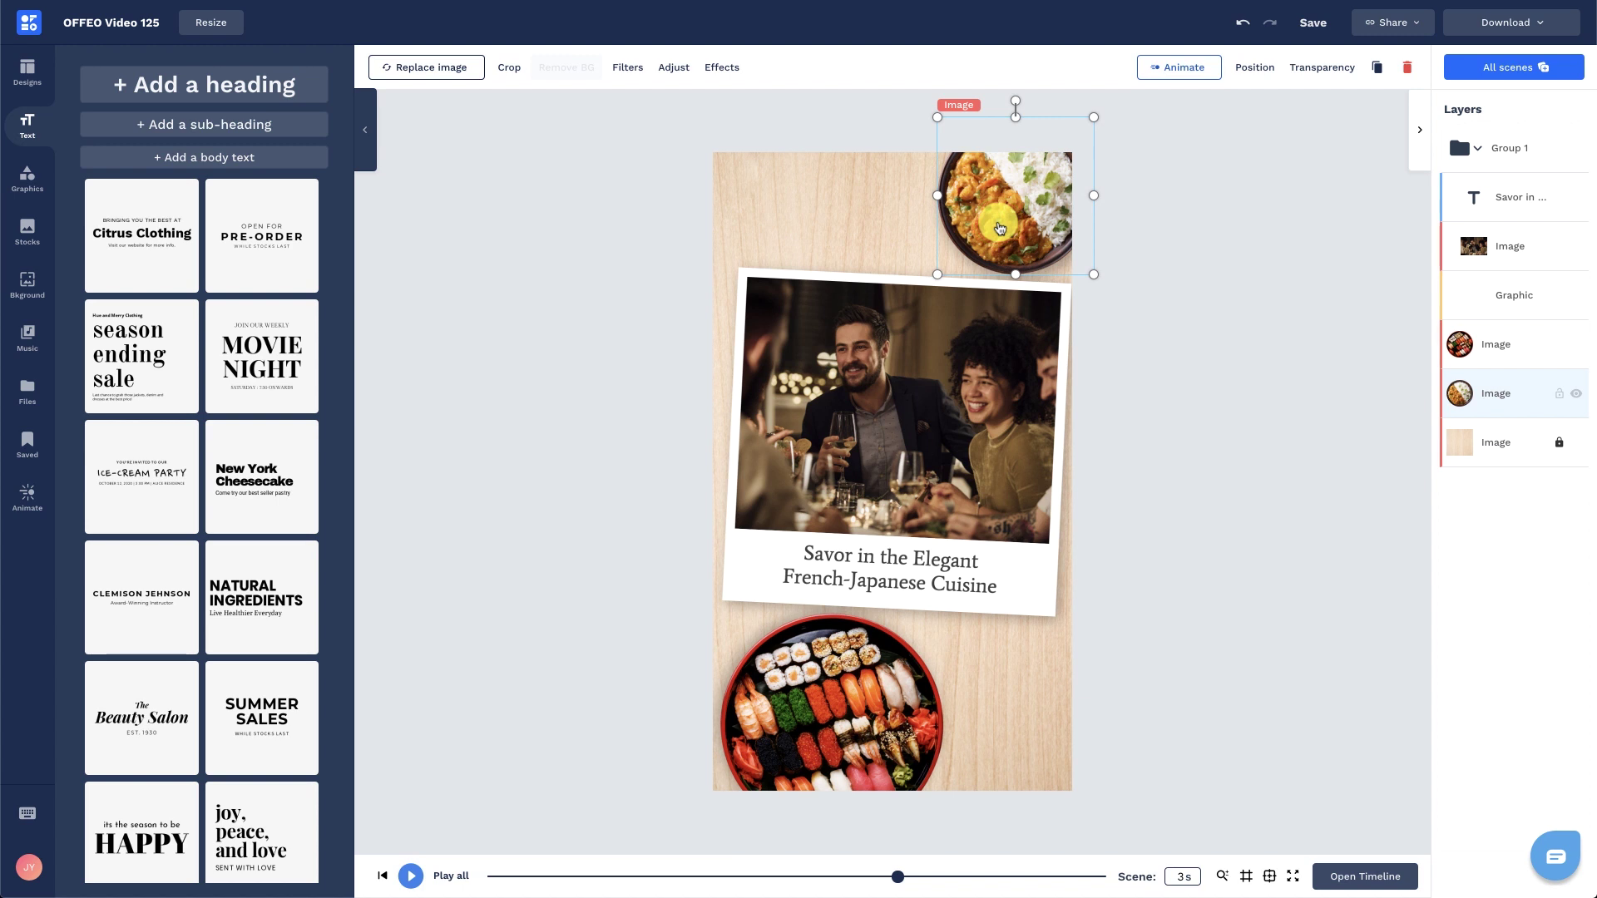
{"action": "left_click", "coordinate": [478, 68]}
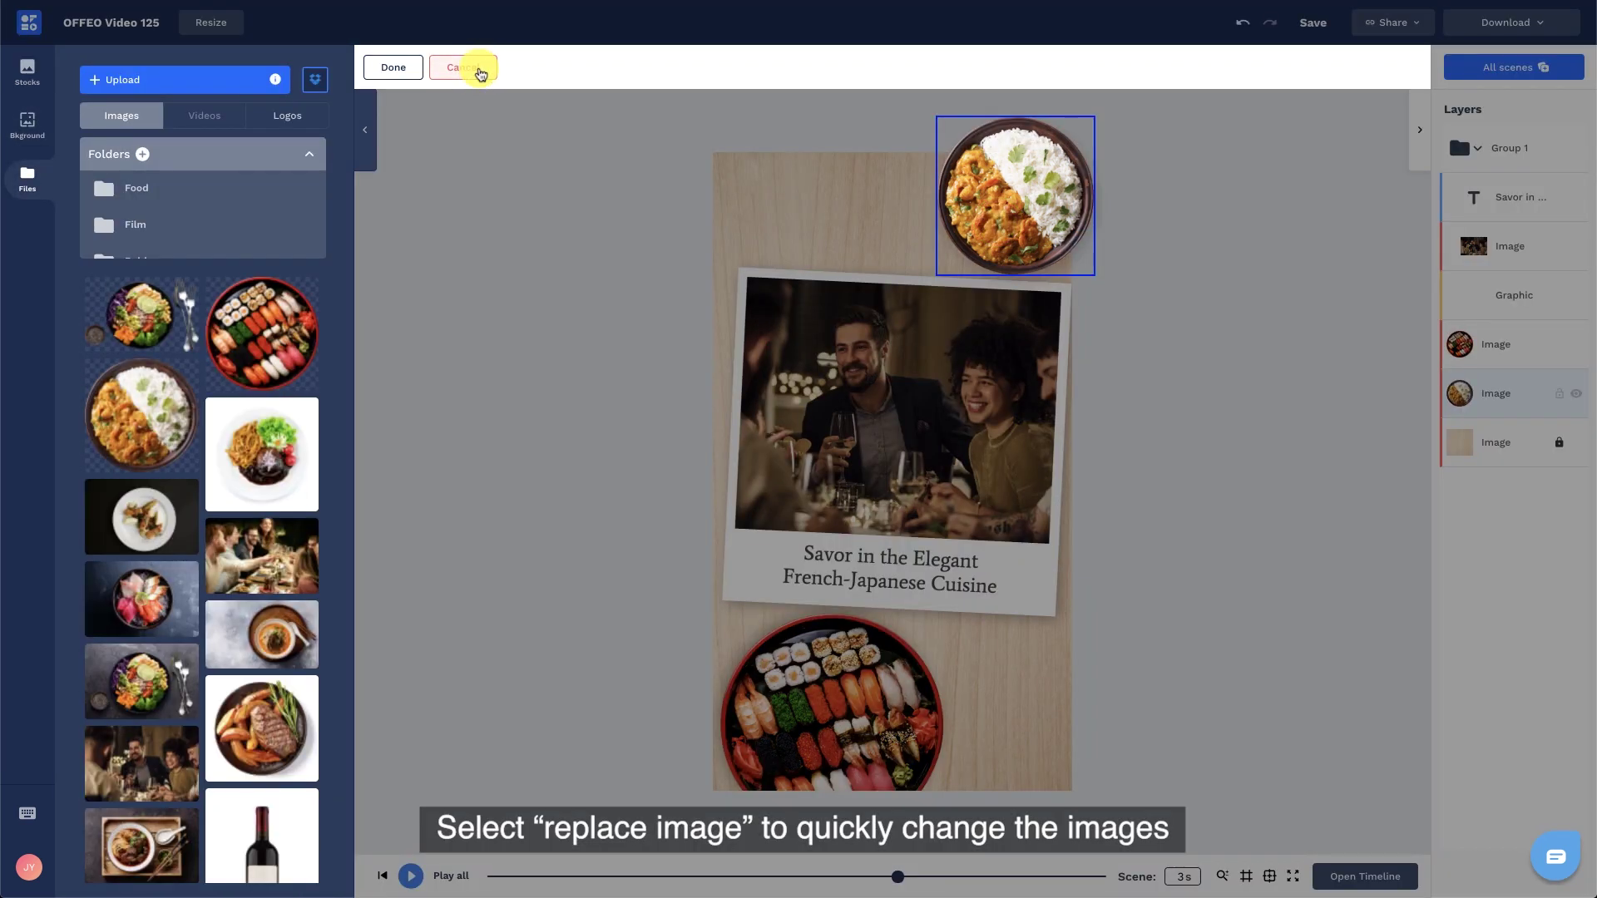
{"action": "left_click", "coordinate": [267, 623]}
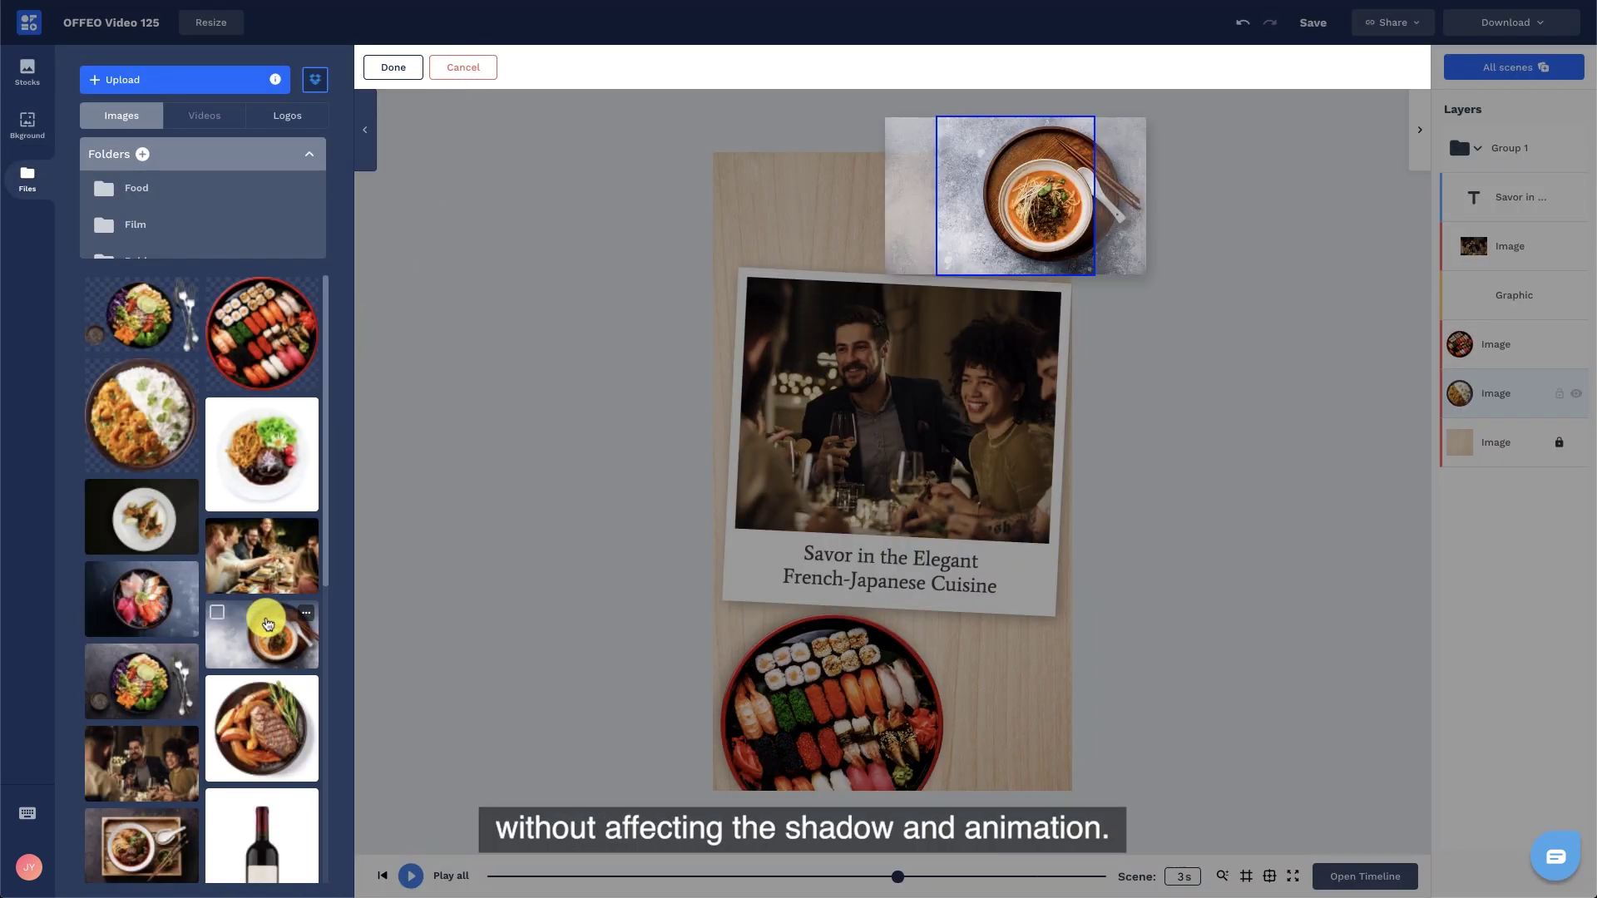
{"action": "left_click", "coordinate": [393, 66]}
{"action": "left_click", "coordinate": [566, 67]}
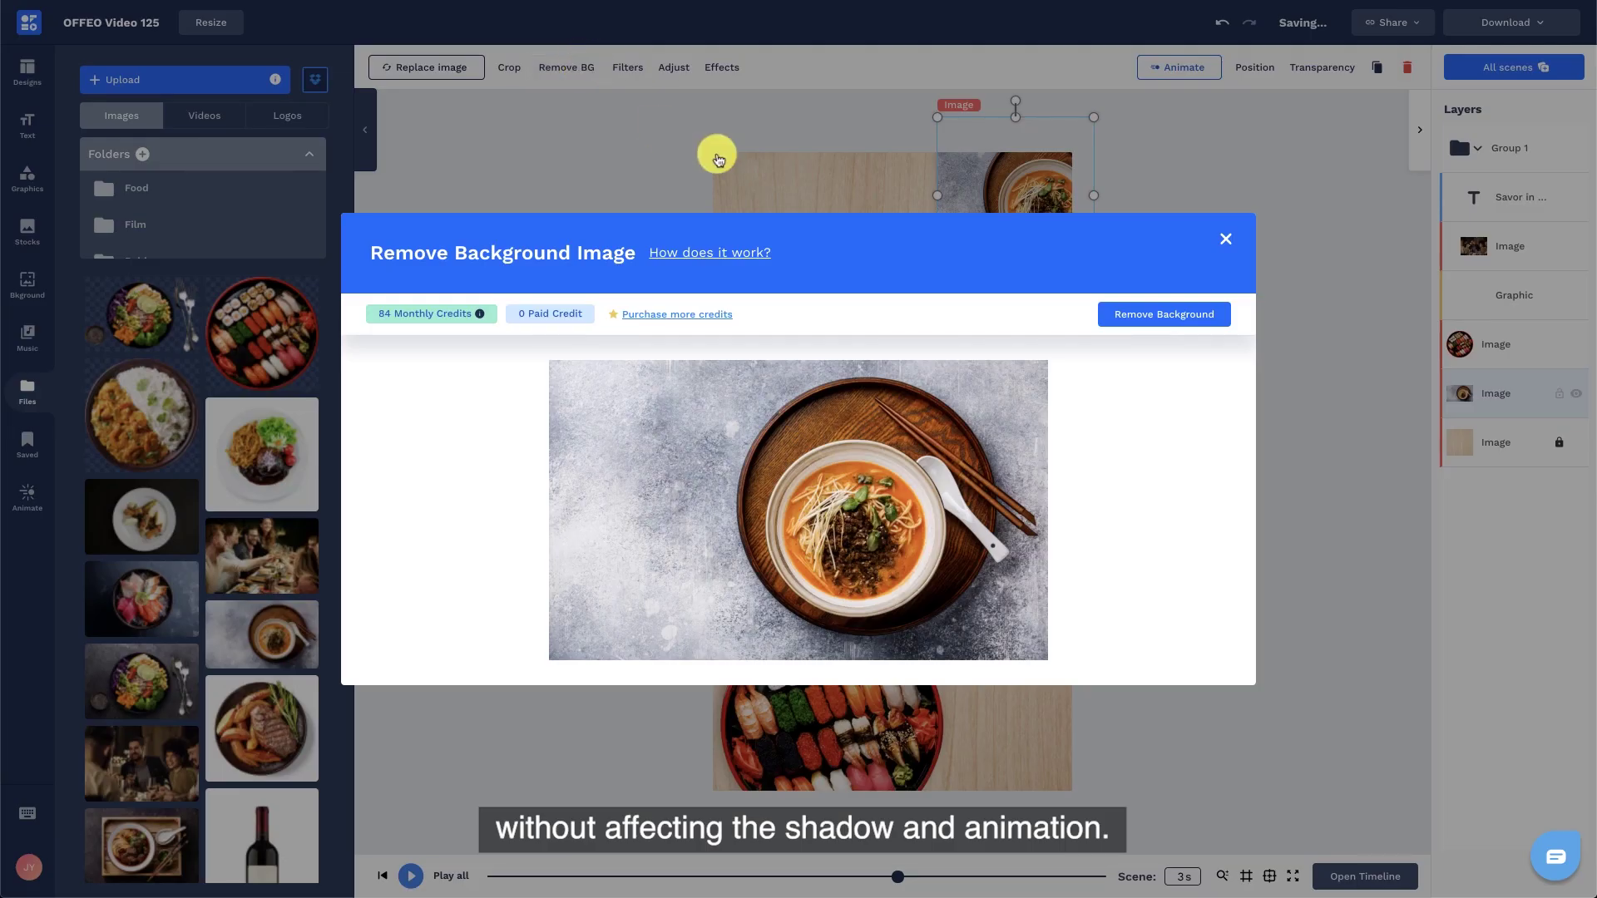
{"action": "left_click", "coordinate": [1126, 325]}
{"action": "left_click", "coordinate": [778, 476]}
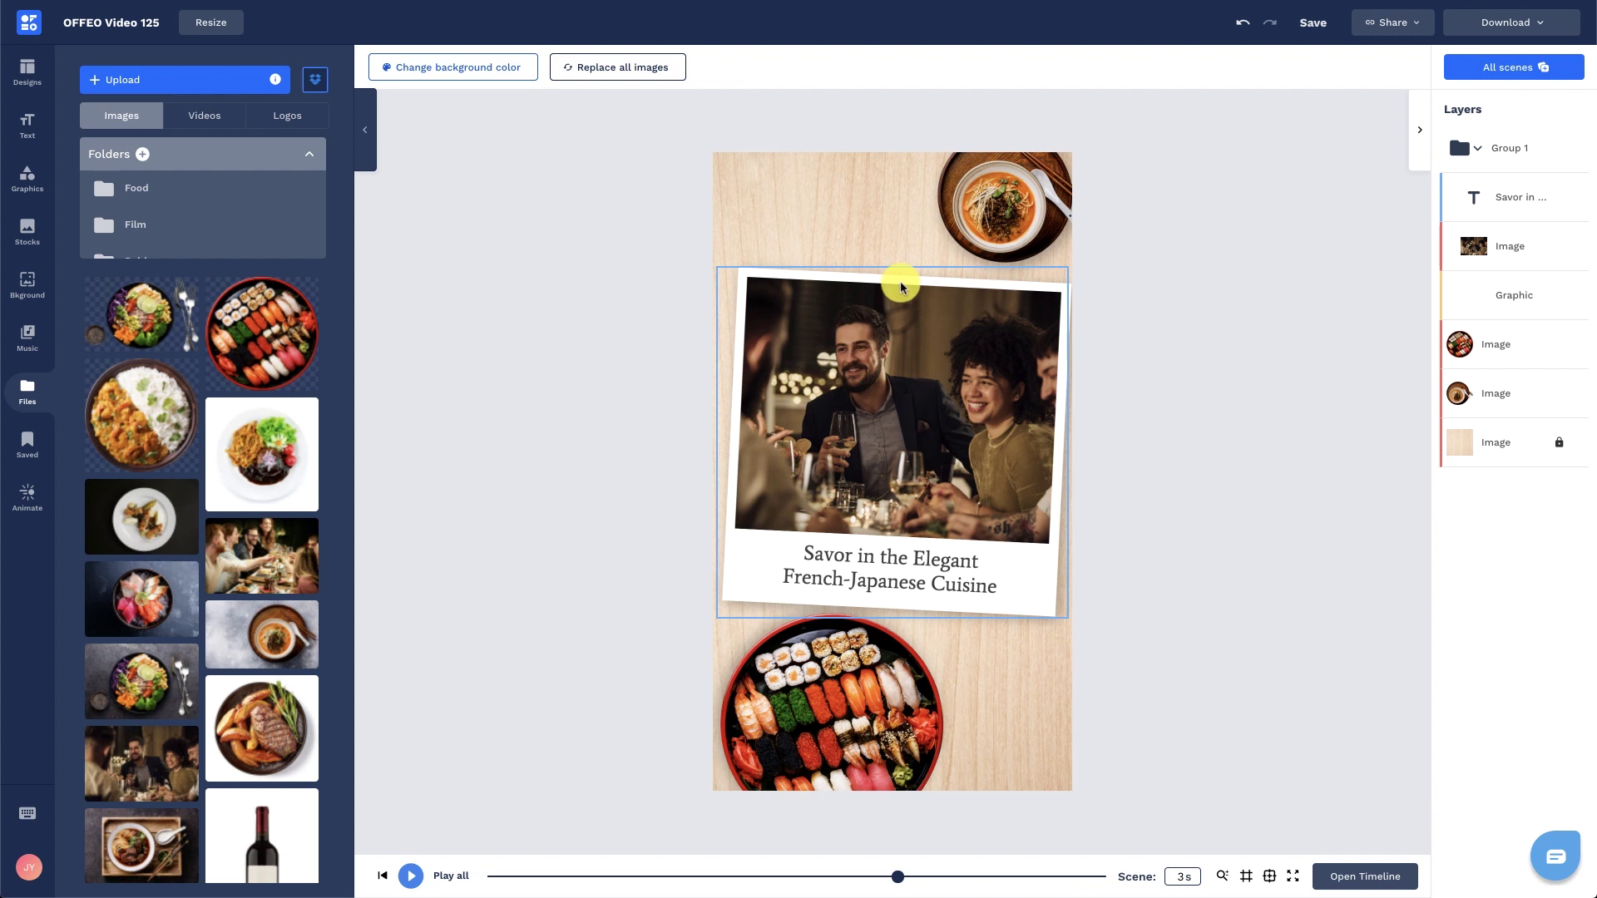
- Enlarge the noodle soup in the canvas's upper-right corner and stack the framed photo group beneath both dishes
{"action": "left_click", "coordinate": [941, 241]}
{"action": "left_click_drag", "start_coordinate": [937, 263], "coordinate": [902, 298]}
{"action": "left_click_drag", "start_coordinate": [981, 224], "coordinate": [983, 221]}
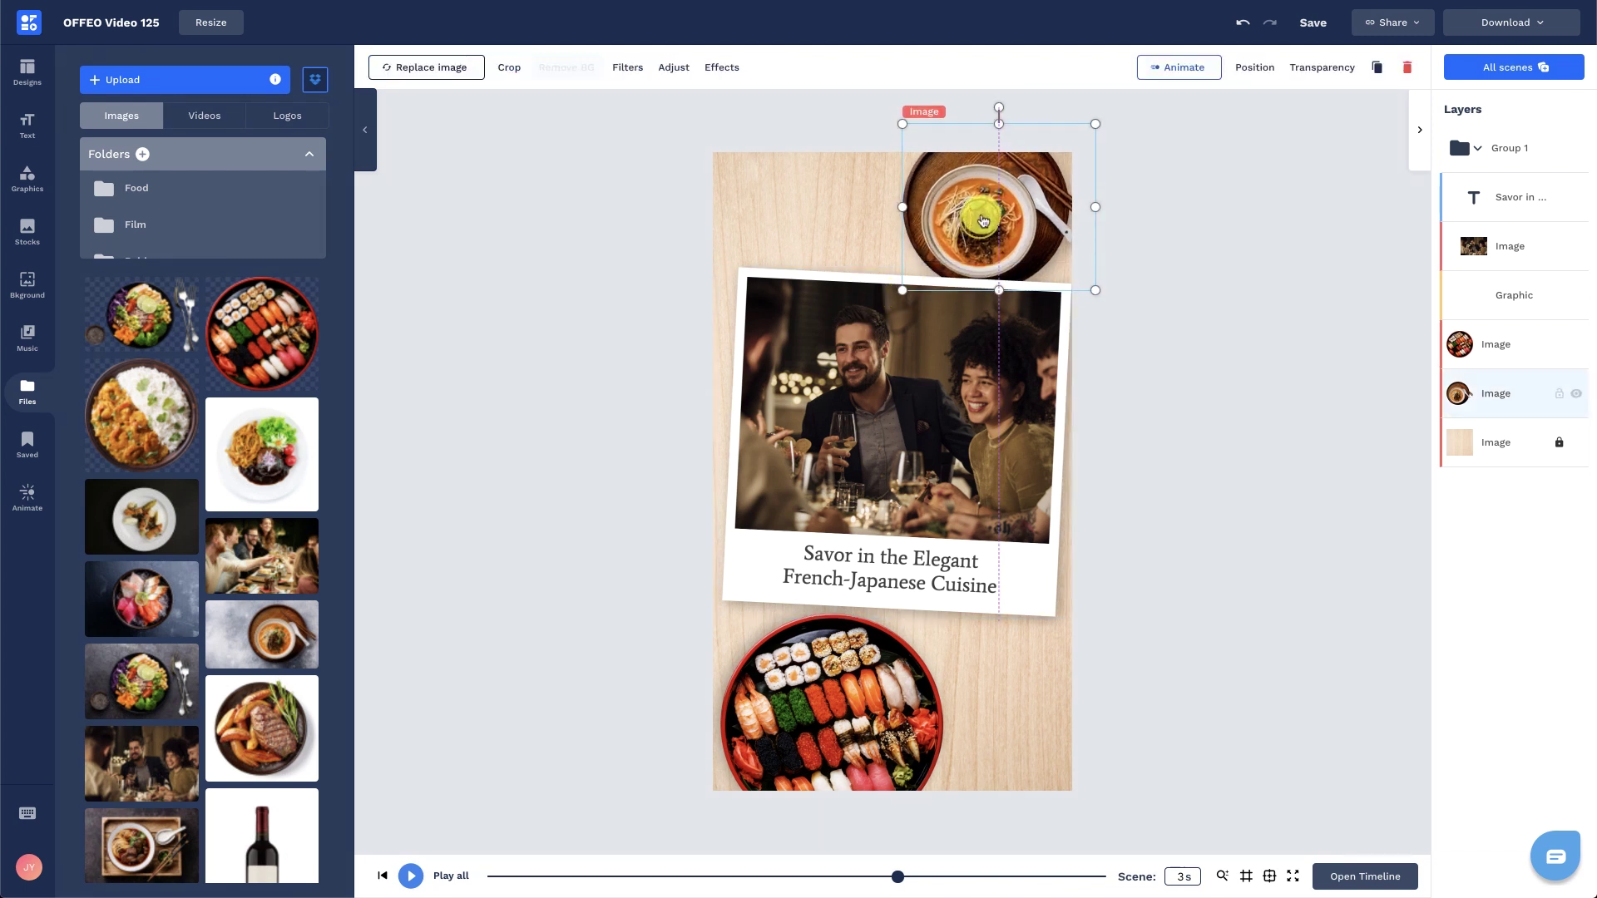
{"action": "left_click_drag", "start_coordinate": [1497, 150], "coordinate": [1489, 407]}
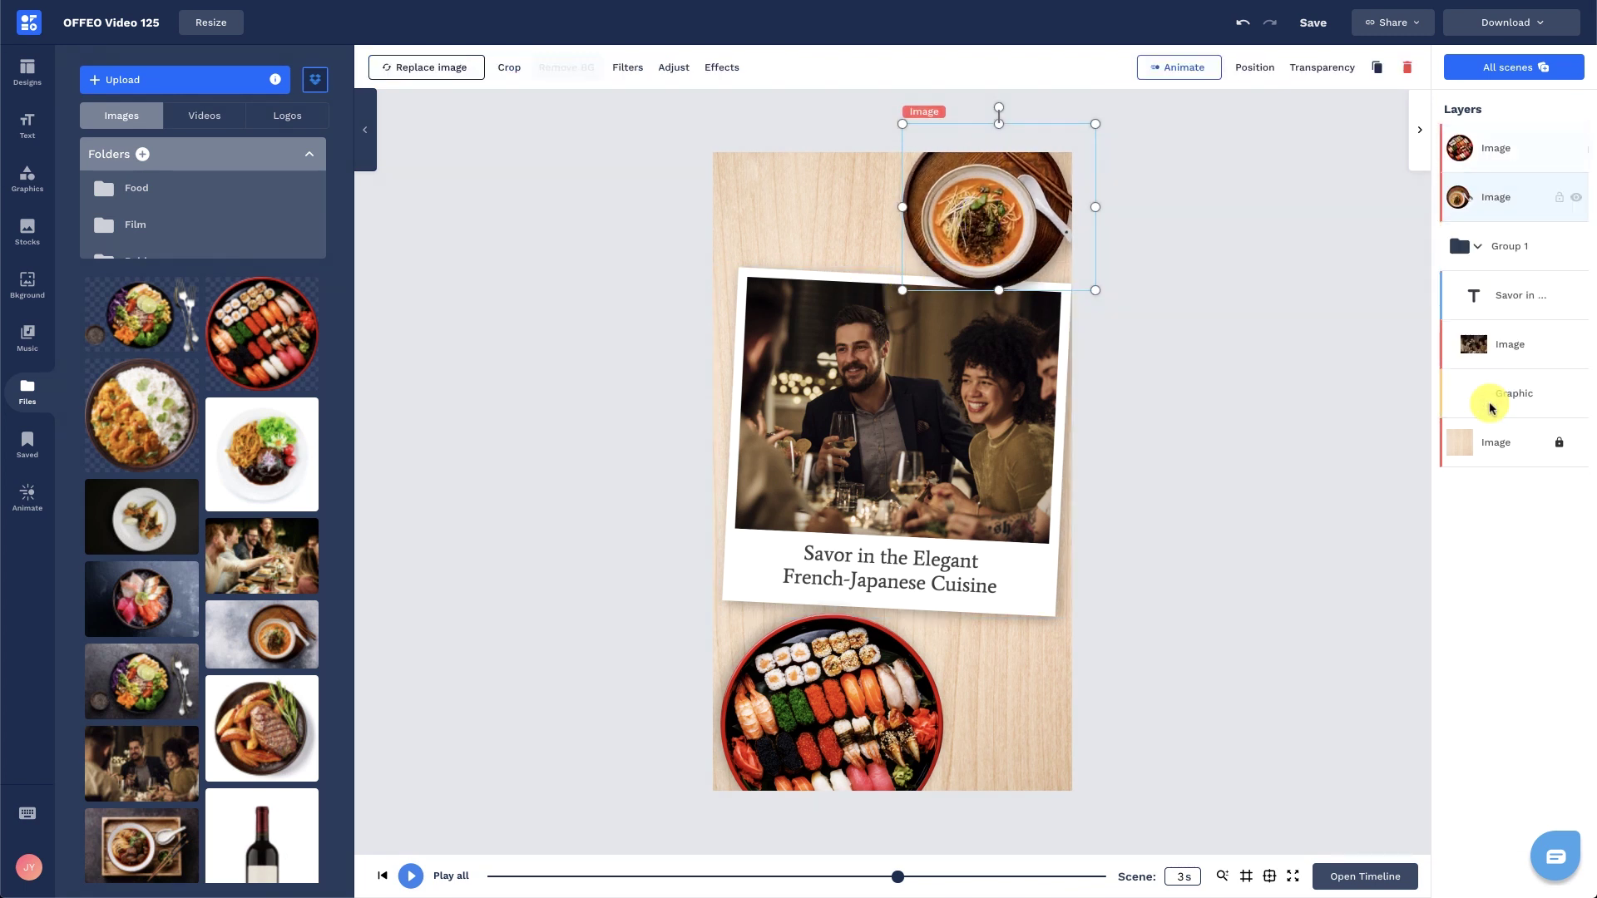
{"action": "left_click_drag", "start_coordinate": [972, 249], "coordinate": [983, 247]}
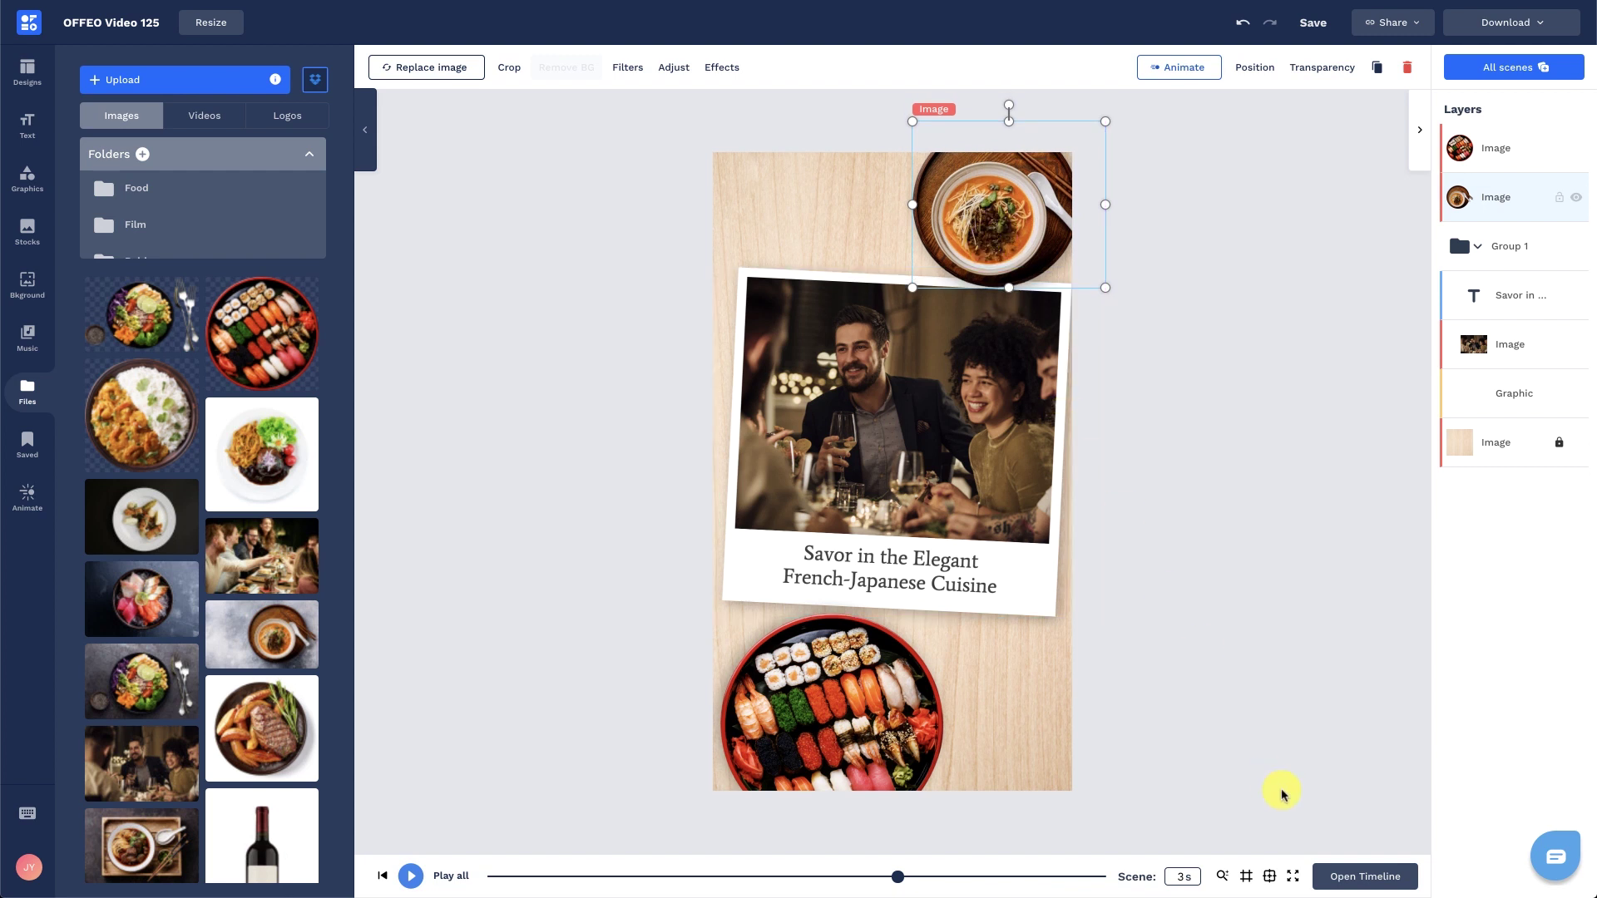
- Change the sushi platter's Slide In entrance direction to From Bottom on the timeline
{"action": "left_click", "coordinate": [1398, 873]}
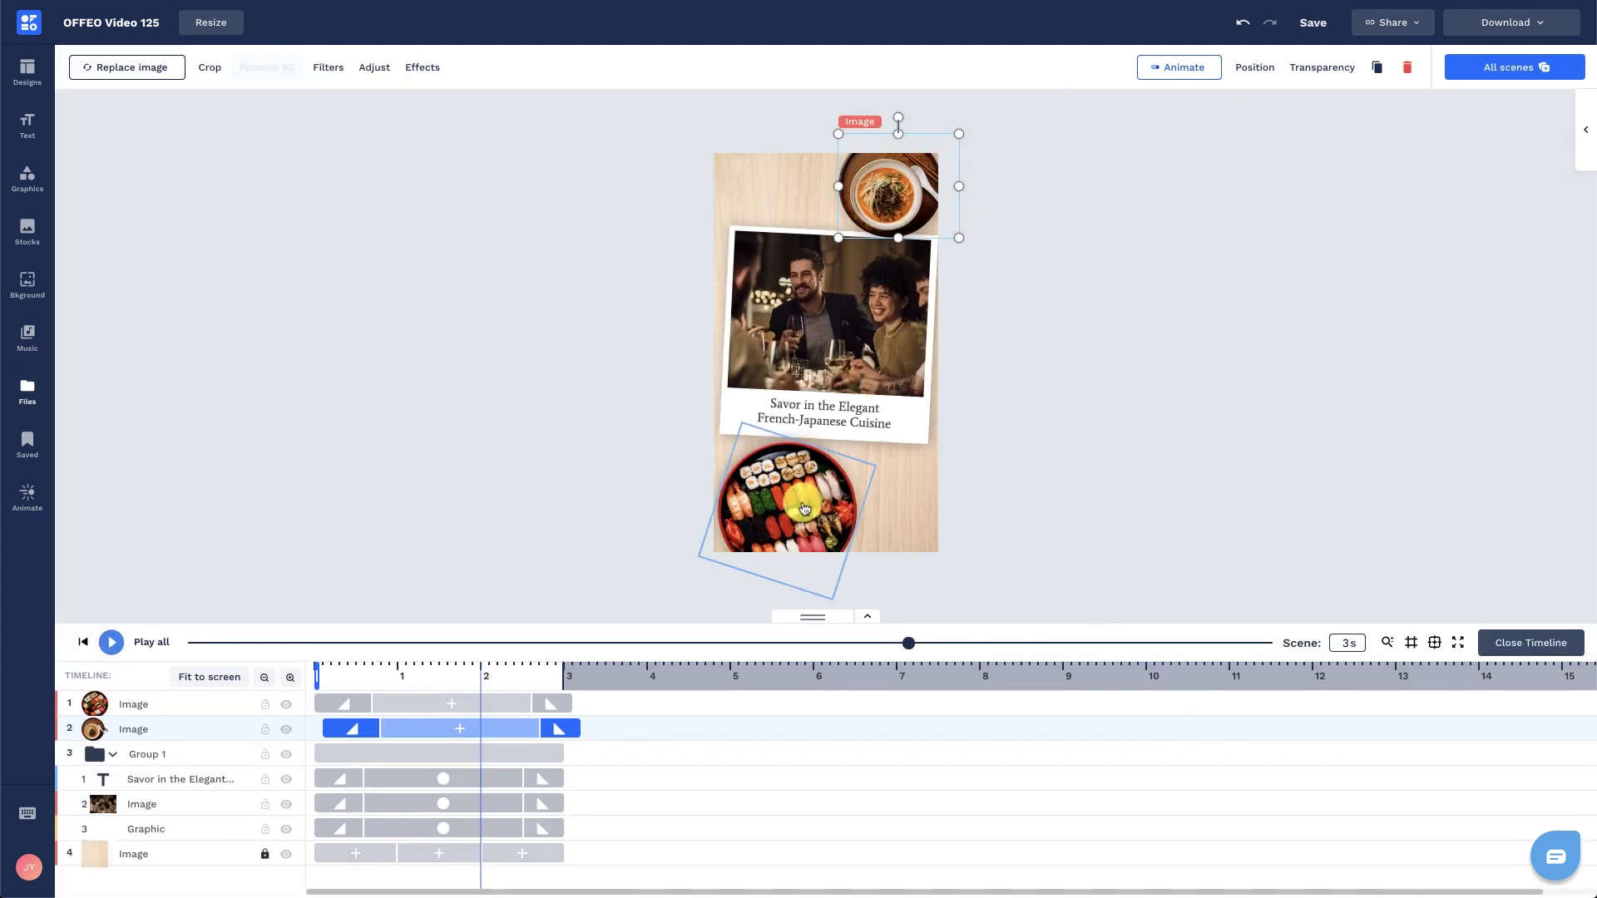
{"action": "left_click", "coordinate": [803, 509]}
{"action": "left_click", "coordinate": [358, 701]}
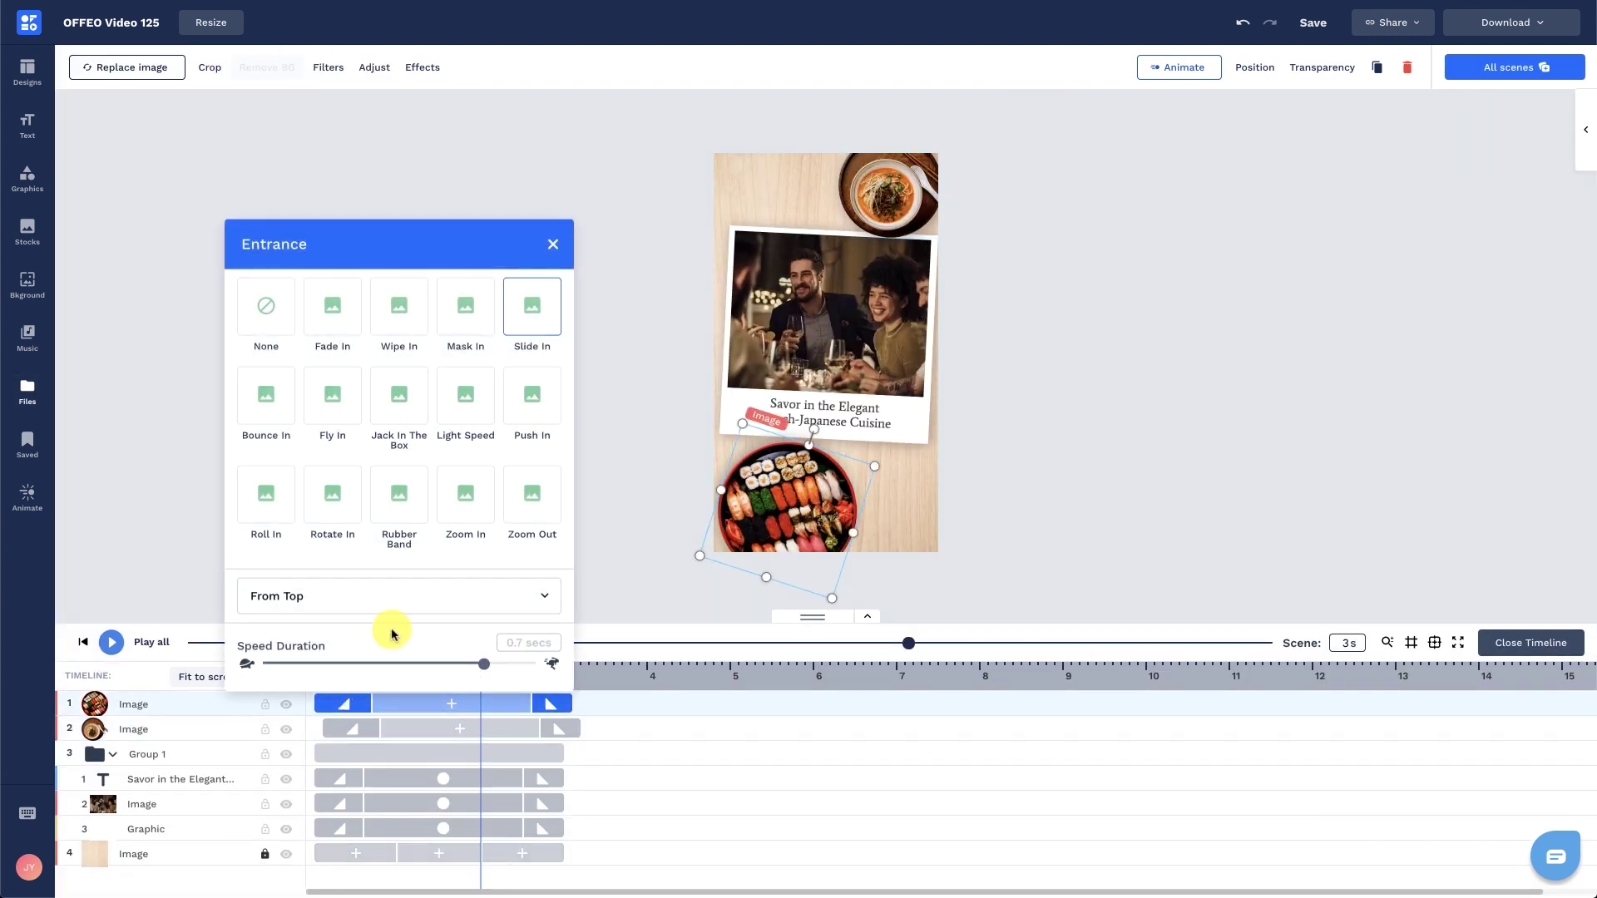
{"action": "left_click", "coordinate": [417, 590]}
{"action": "left_click", "coordinate": [183, 672]}
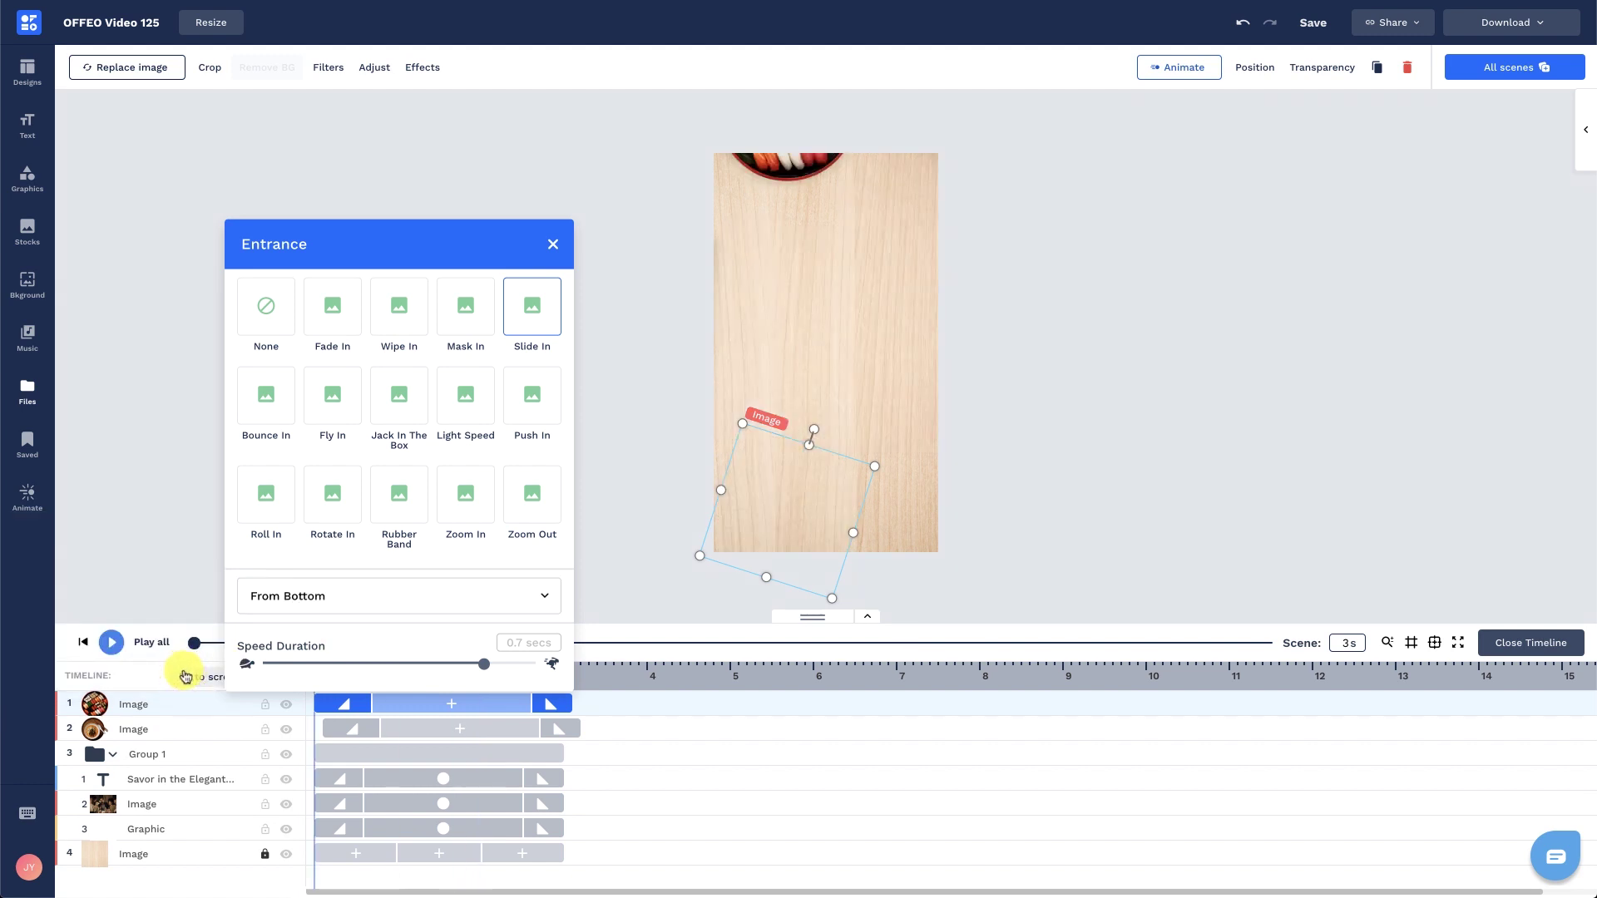
{"action": "left_click", "coordinate": [551, 248]}
- Change the sushi platter's Slide Out exit direction to To Bottom
{"action": "left_click", "coordinate": [553, 706]}
{"action": "left_click", "coordinate": [566, 596]}
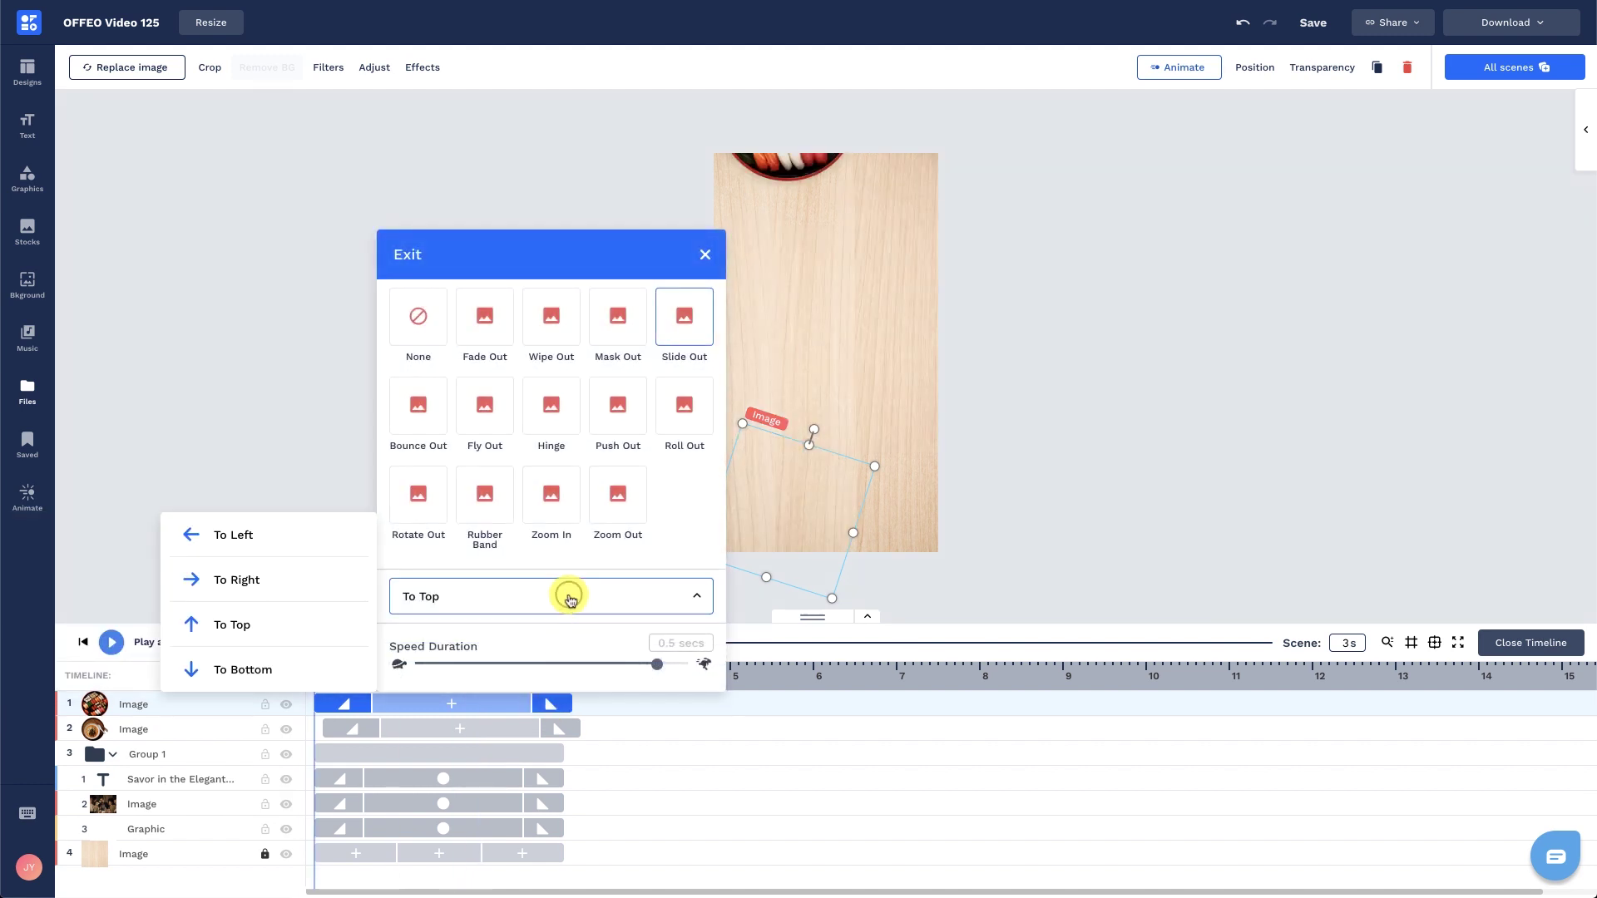
{"action": "left_click", "coordinate": [352, 673]}
{"action": "left_click", "coordinate": [349, 572]}
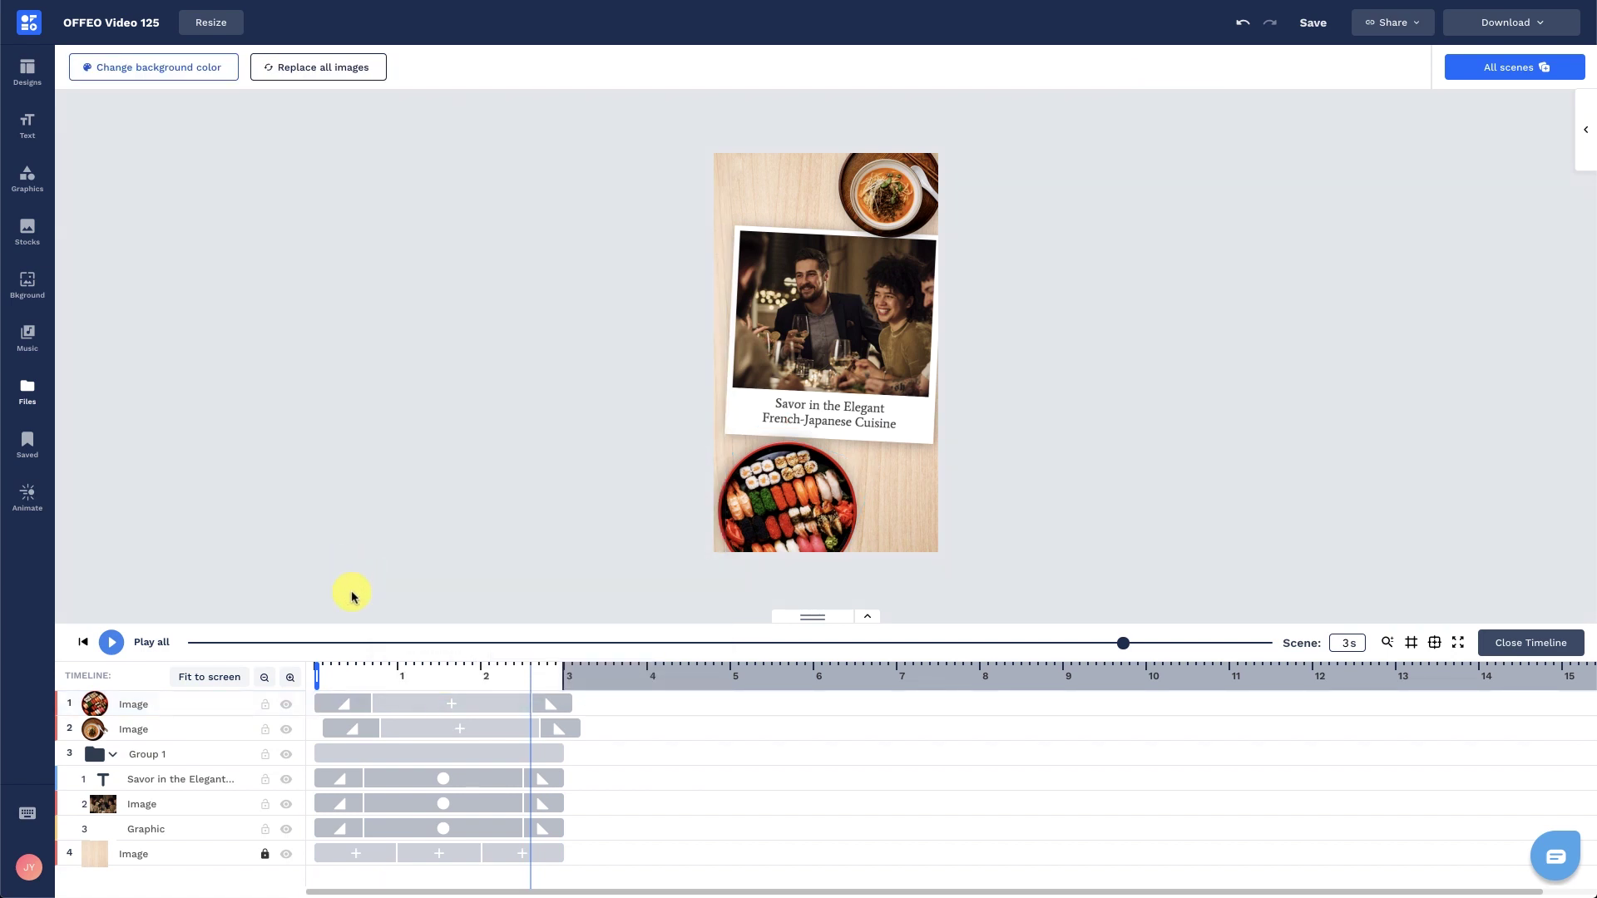
- Extend the framed photo group on the timeline to end level with the noodle soup layer, and preview the scene
{"action": "left_click", "coordinate": [203, 753]}
{"action": "left_click_drag", "start_coordinate": [557, 767], "coordinate": [574, 763]}
{"action": "left_click", "coordinate": [573, 552]}
{"action": "key", "text": "space"}
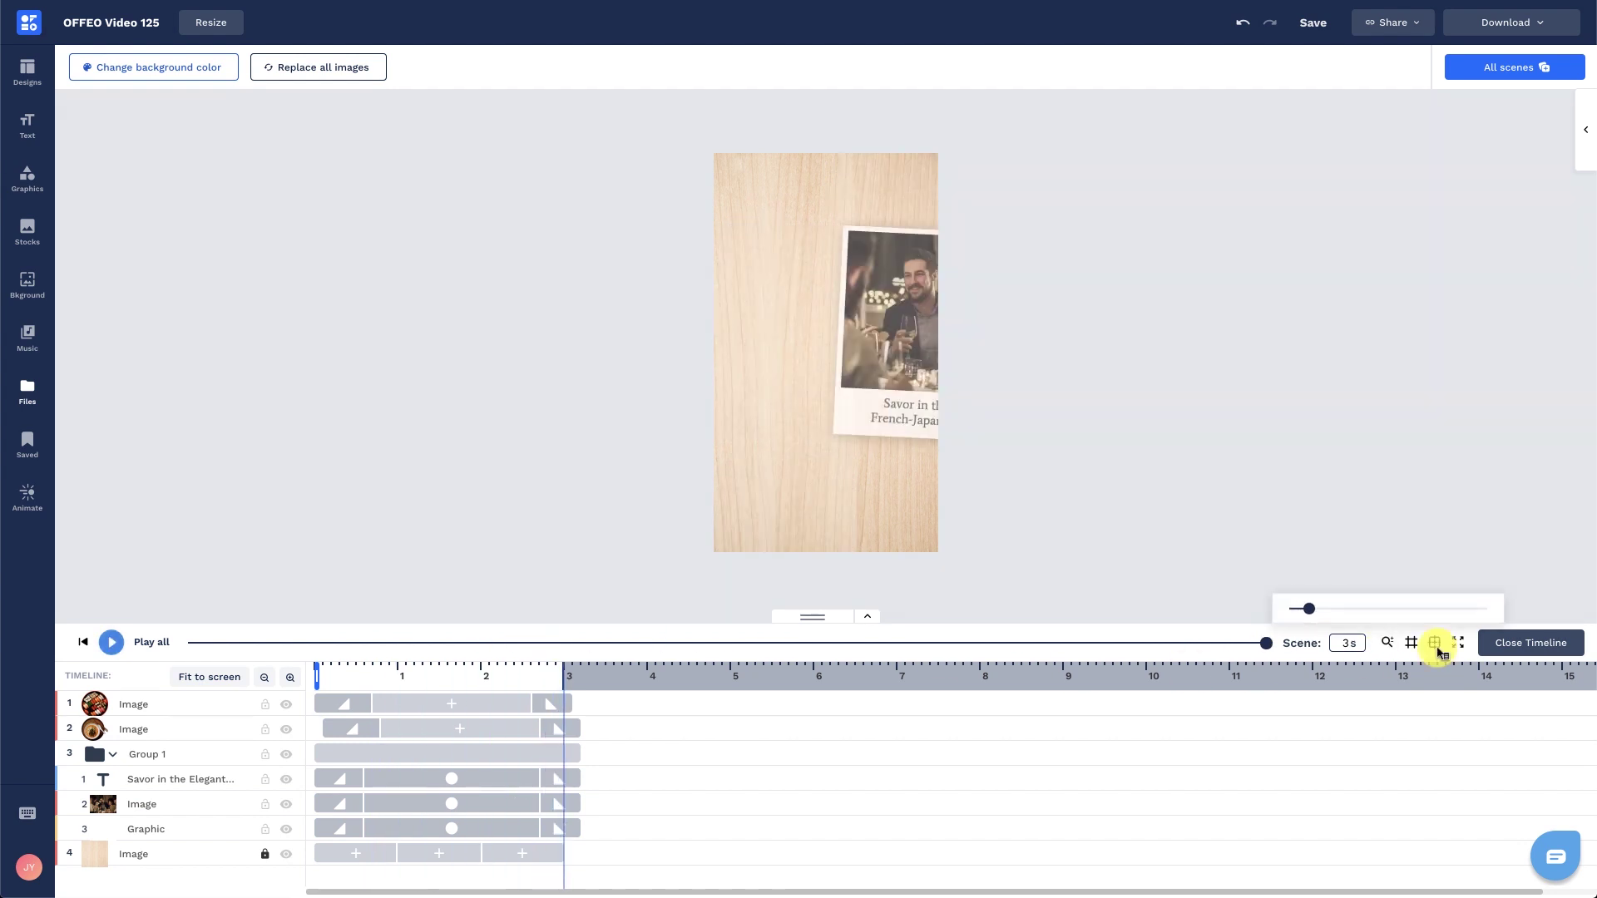
{"action": "left_click", "coordinate": [1498, 644]}
- Duplicate Scene 2 in the storyboard and open the copy for editing
{"action": "left_click", "coordinate": [1536, 66]}
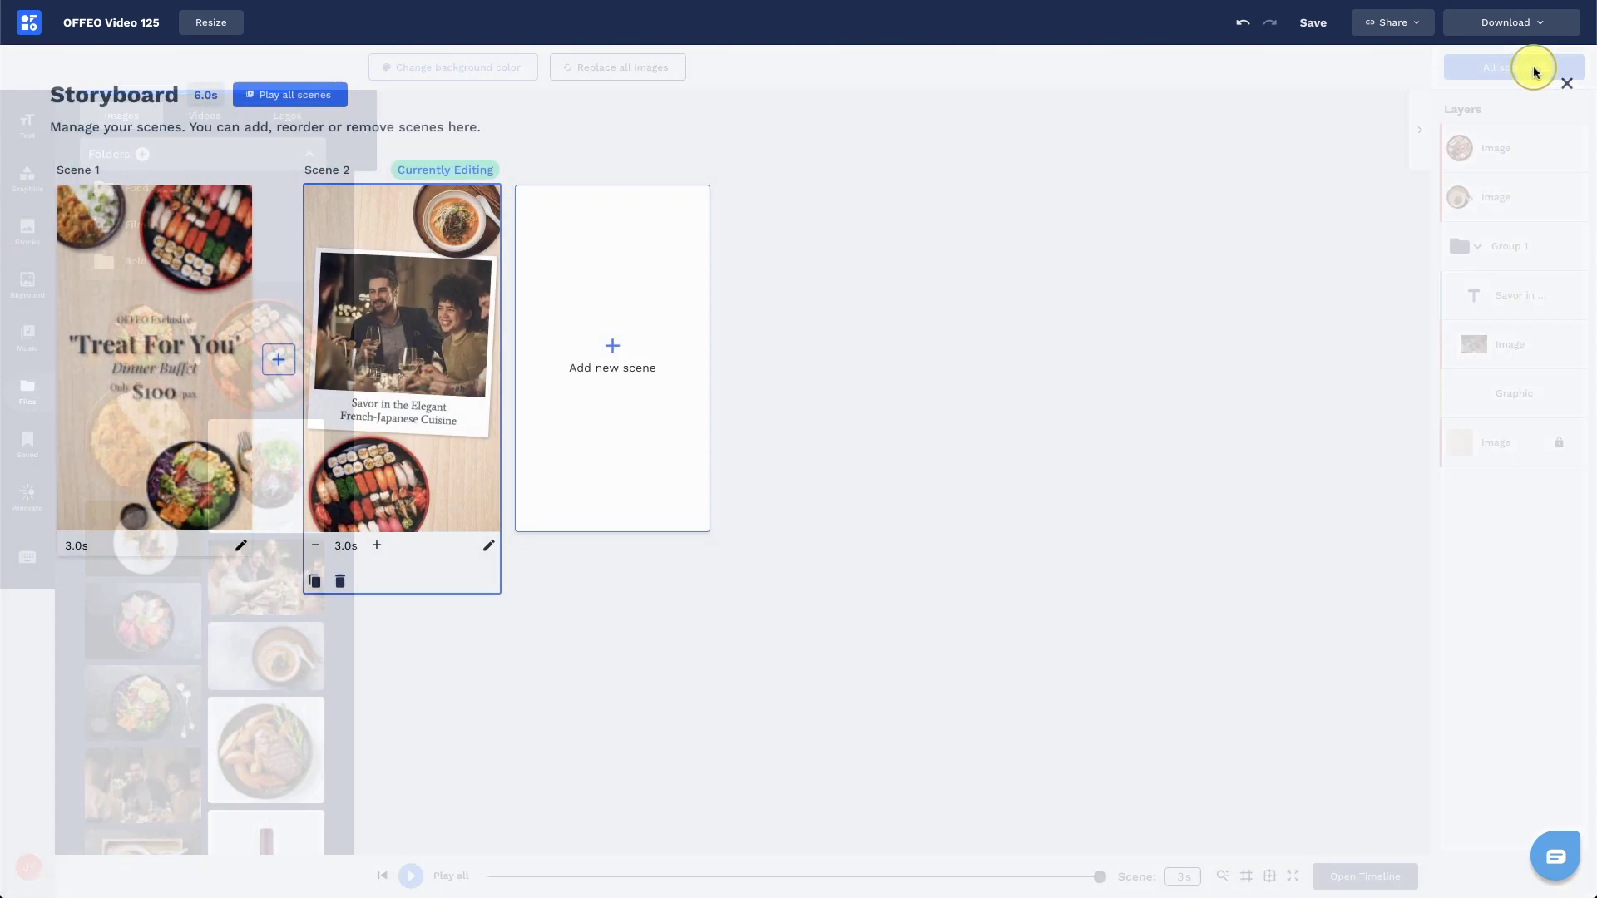
{"action": "left_click", "coordinate": [316, 582]}
{"action": "left_click", "coordinate": [596, 465]}
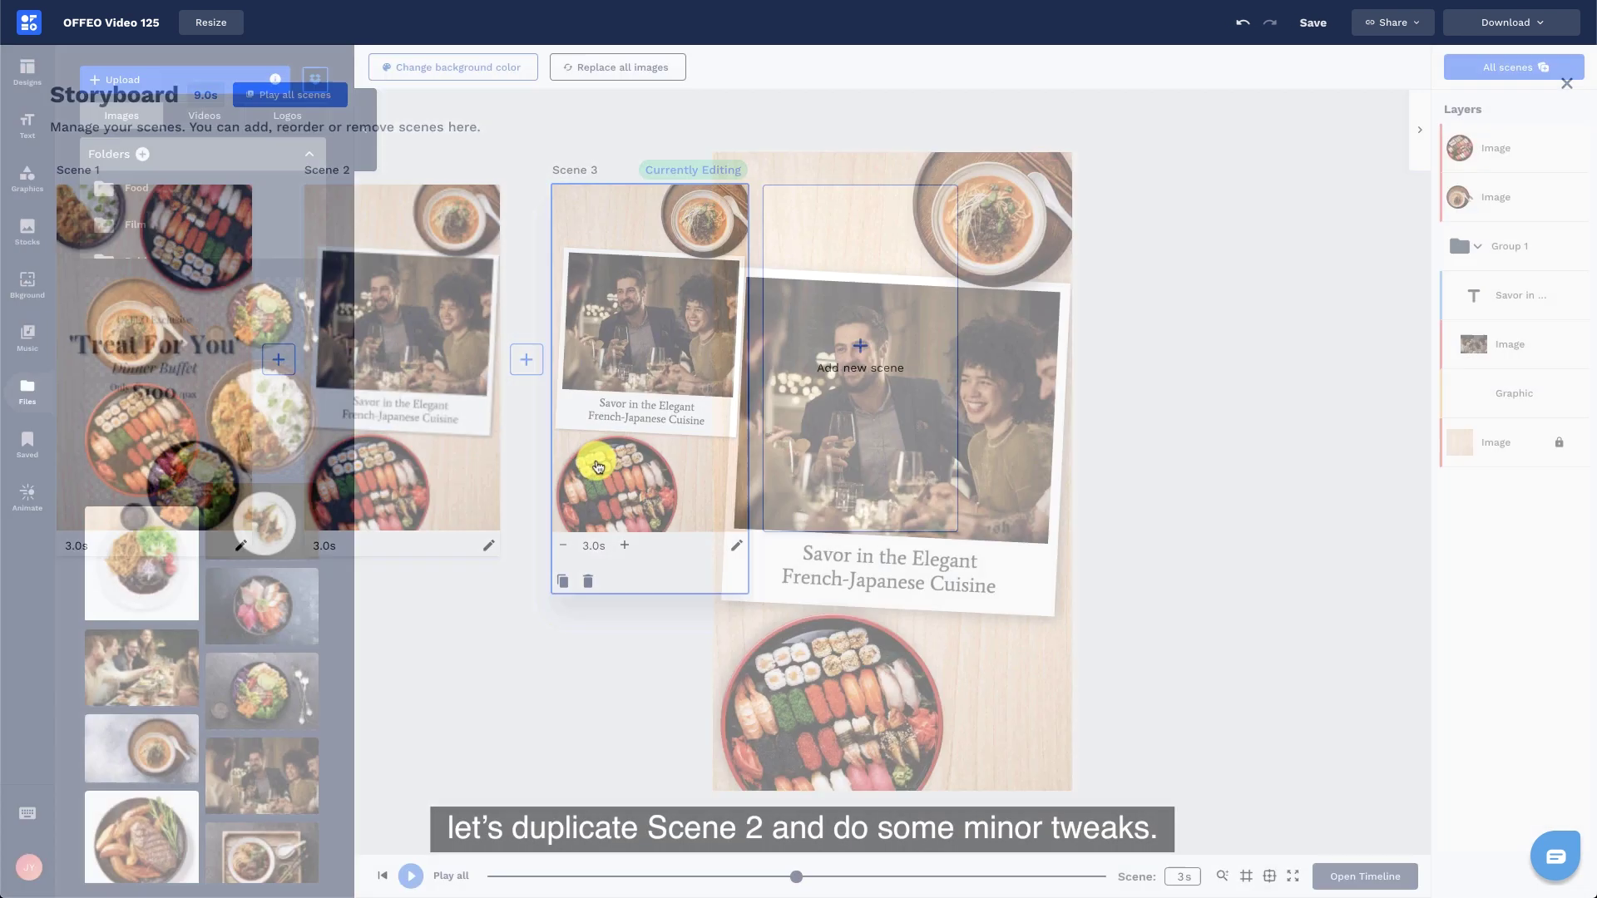
- Replace the framed dinner photo with the picture of friends toasting and flip it horizontally
{"action": "left_click", "coordinate": [1516, 344]}
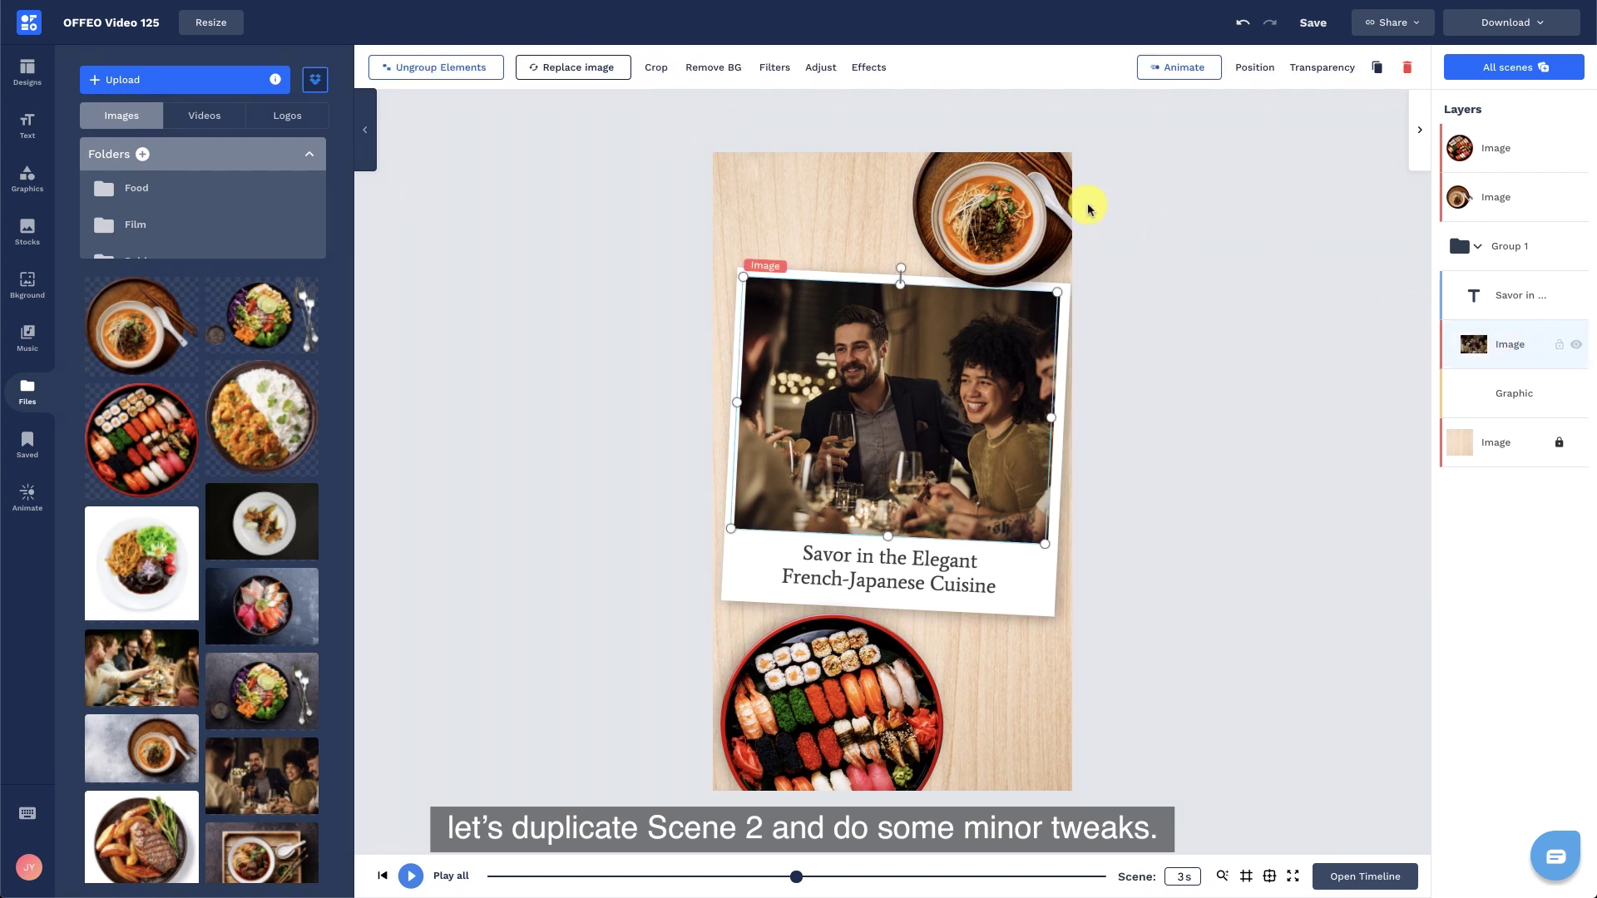
{"action": "left_click", "coordinate": [566, 67]}
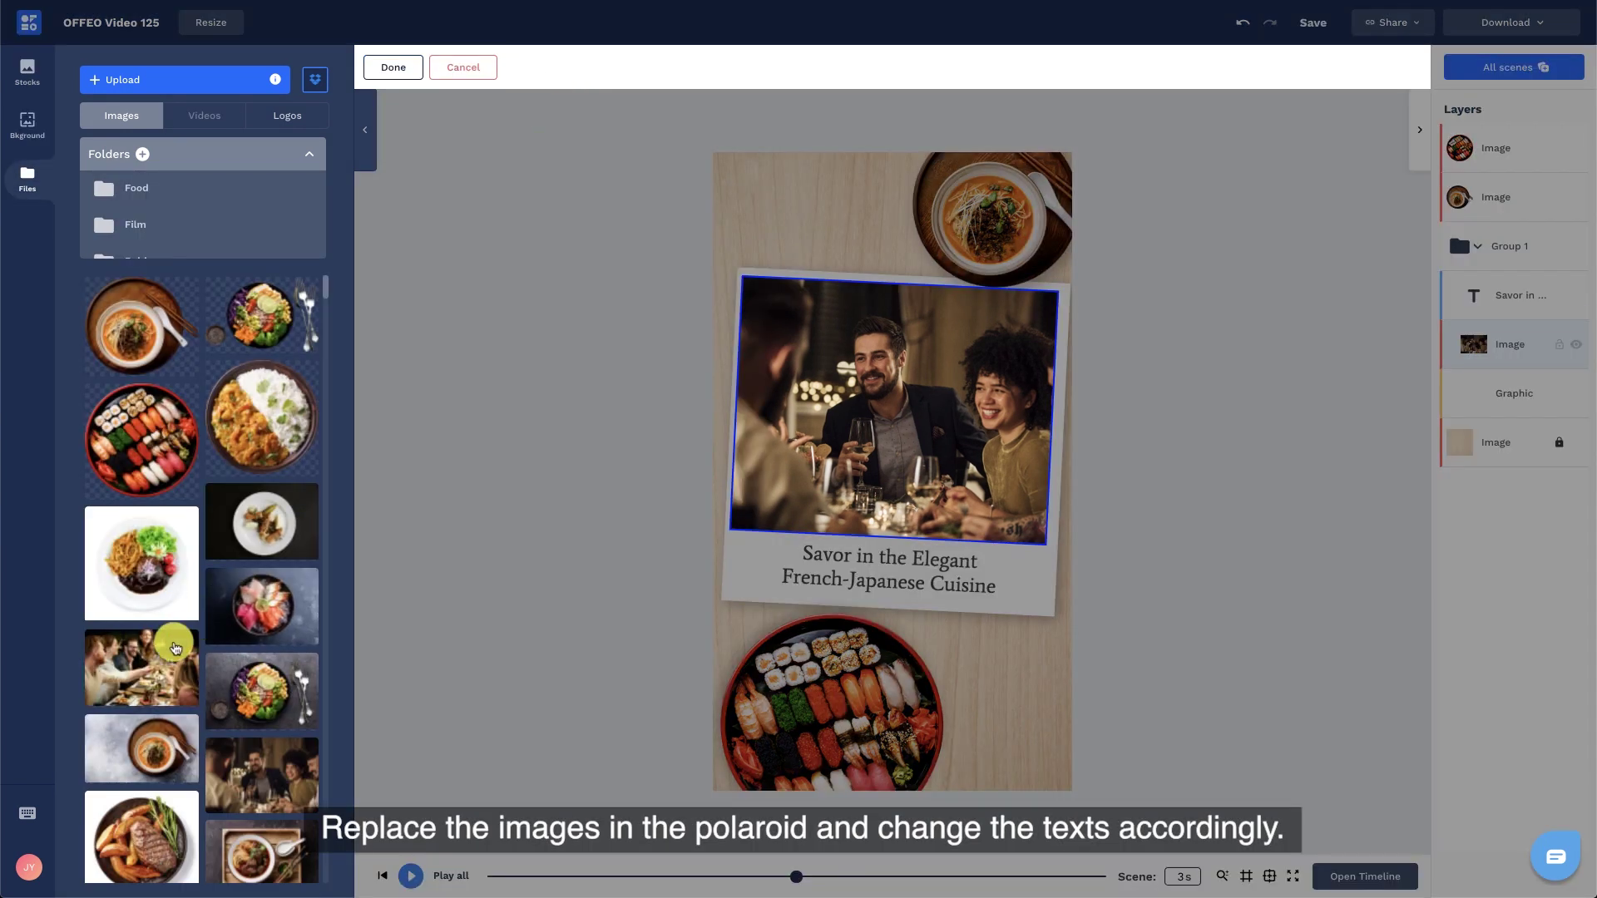
{"action": "left_click", "coordinate": [174, 648]}
{"action": "left_click", "coordinate": [394, 68]}
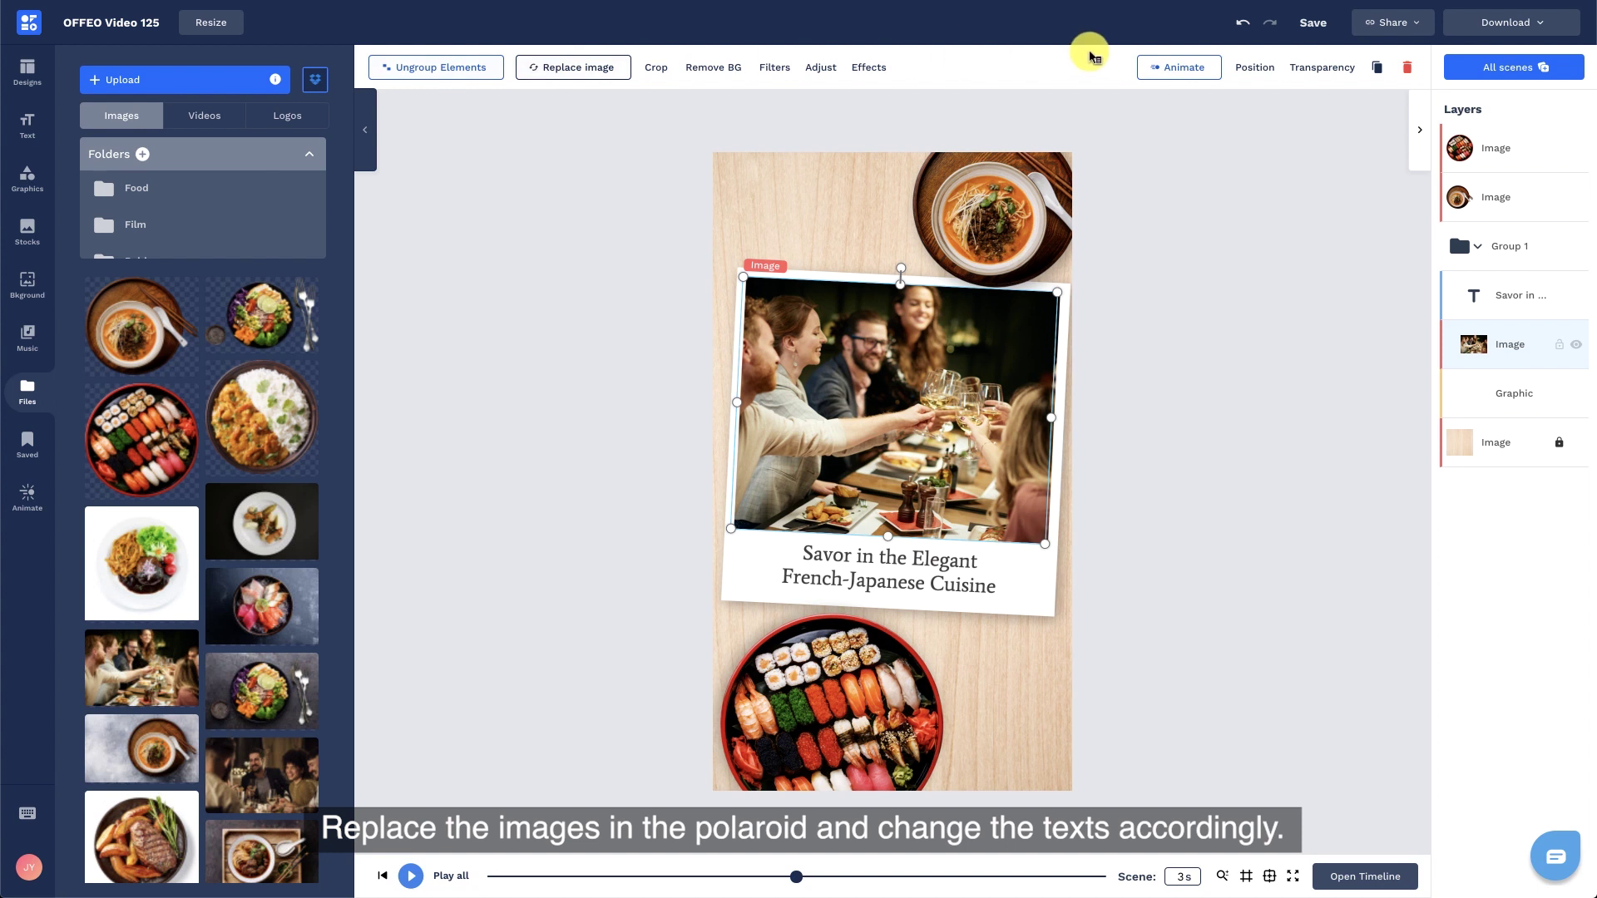
{"action": "left_click", "coordinate": [1256, 68]}
{"action": "left_click", "coordinate": [1285, 568]}
{"action": "left_click", "coordinate": [1265, 528]}
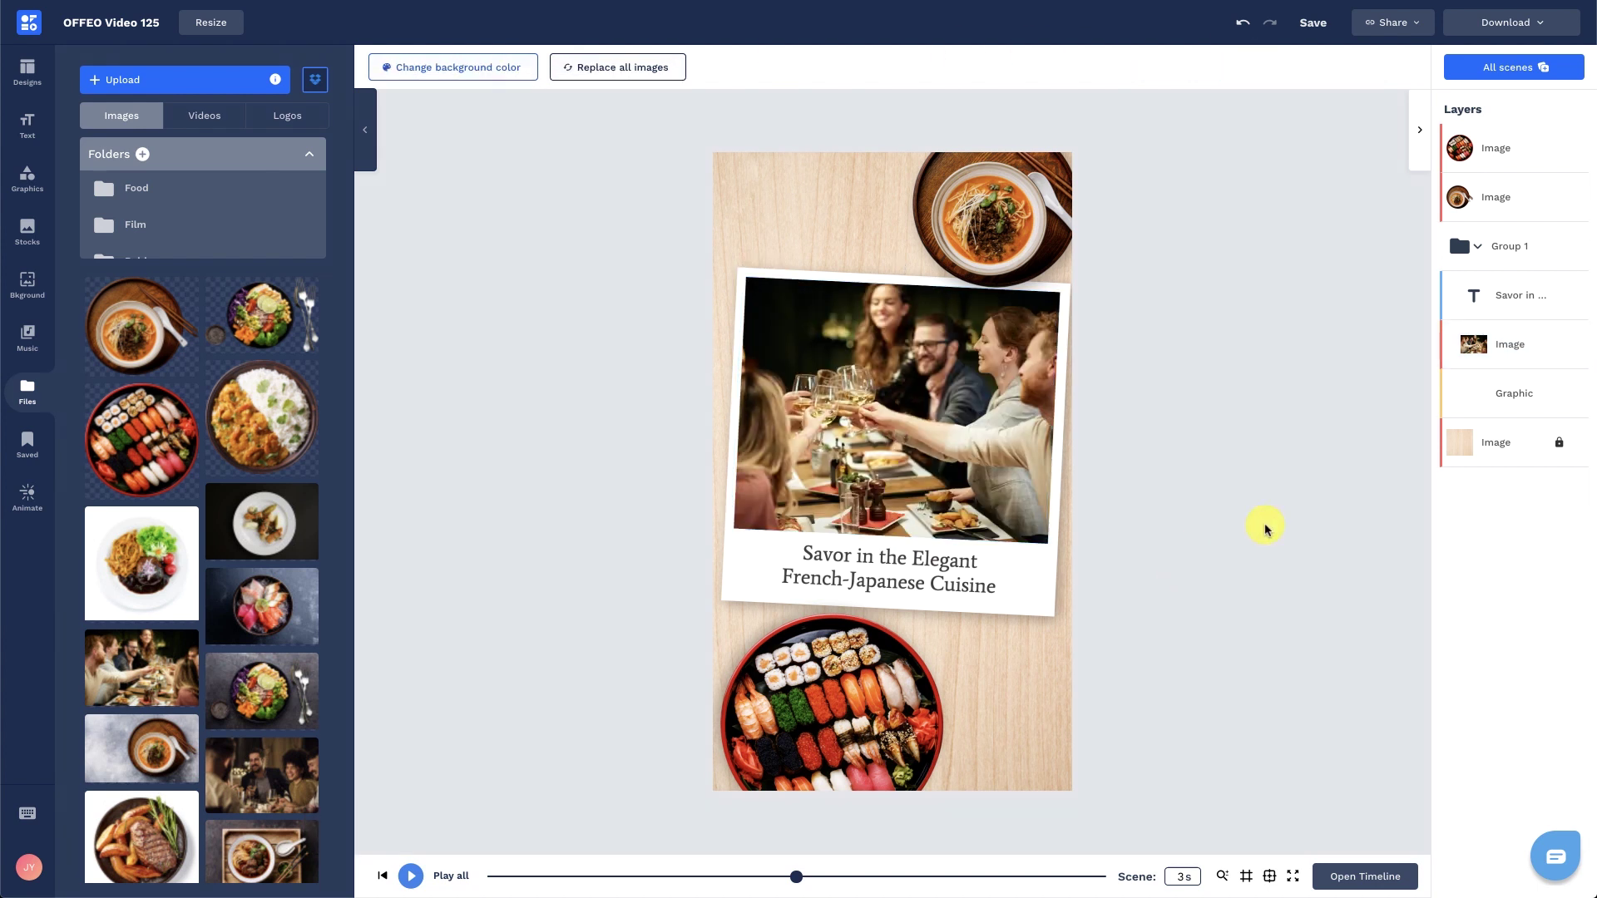
- Duplicate the caption, place the copy over the upper part of the toasting photo and color it white
{"action": "left_click", "coordinate": [1479, 303]}
{"action": "key", "text": "ctrl+d"}
{"action": "left_click_drag", "start_coordinate": [945, 563], "coordinate": [910, 303]}
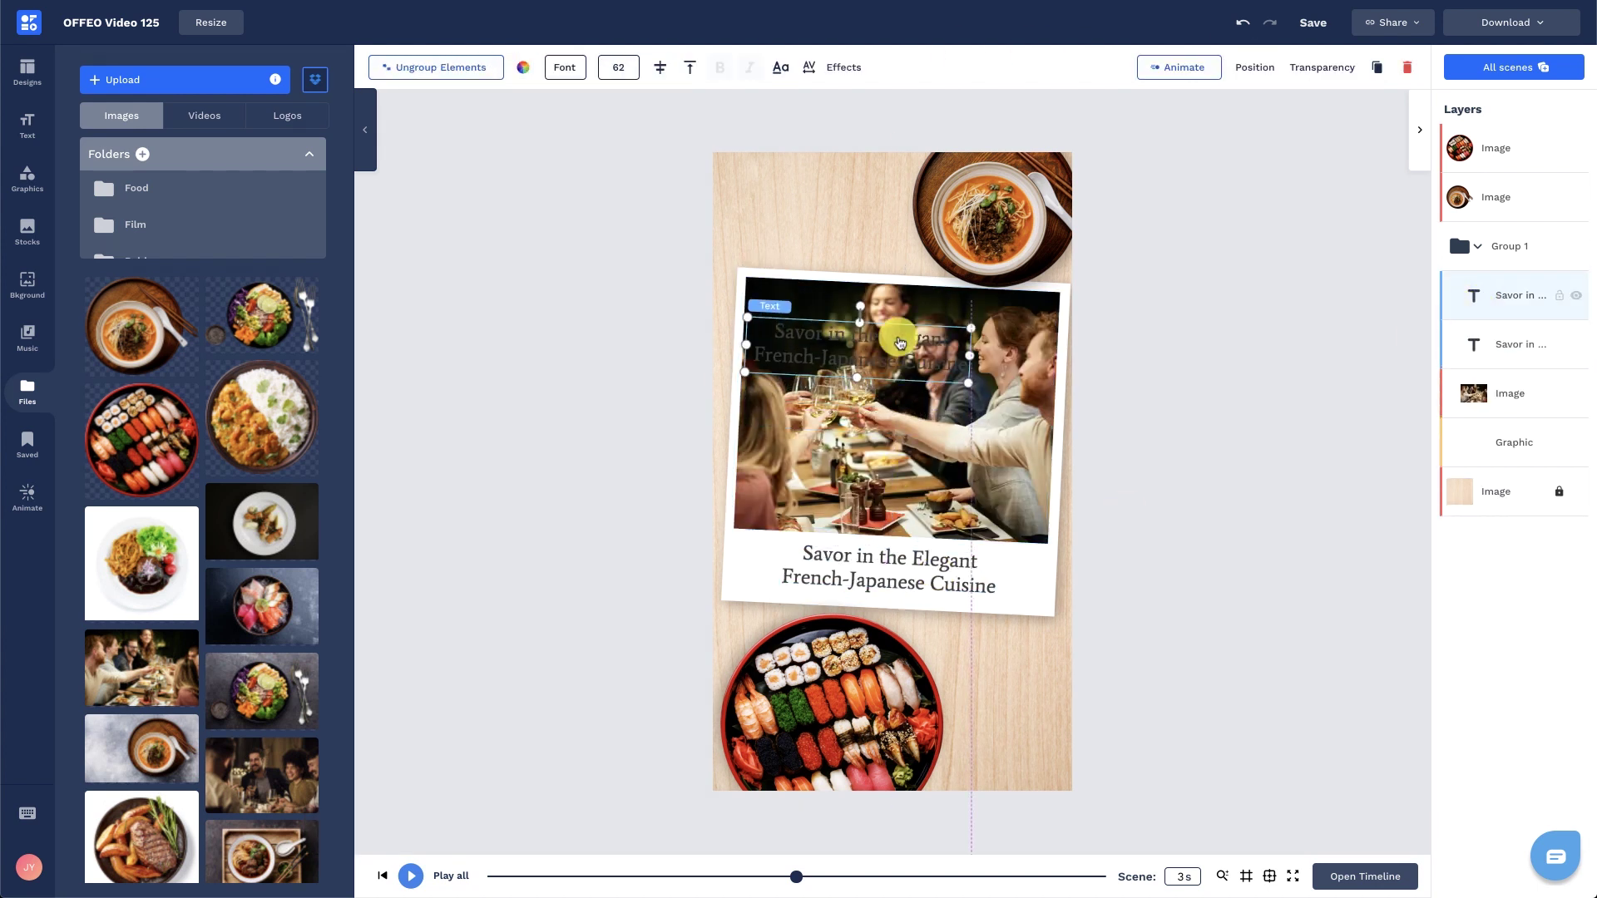
{"action": "left_click", "coordinate": [523, 68]}
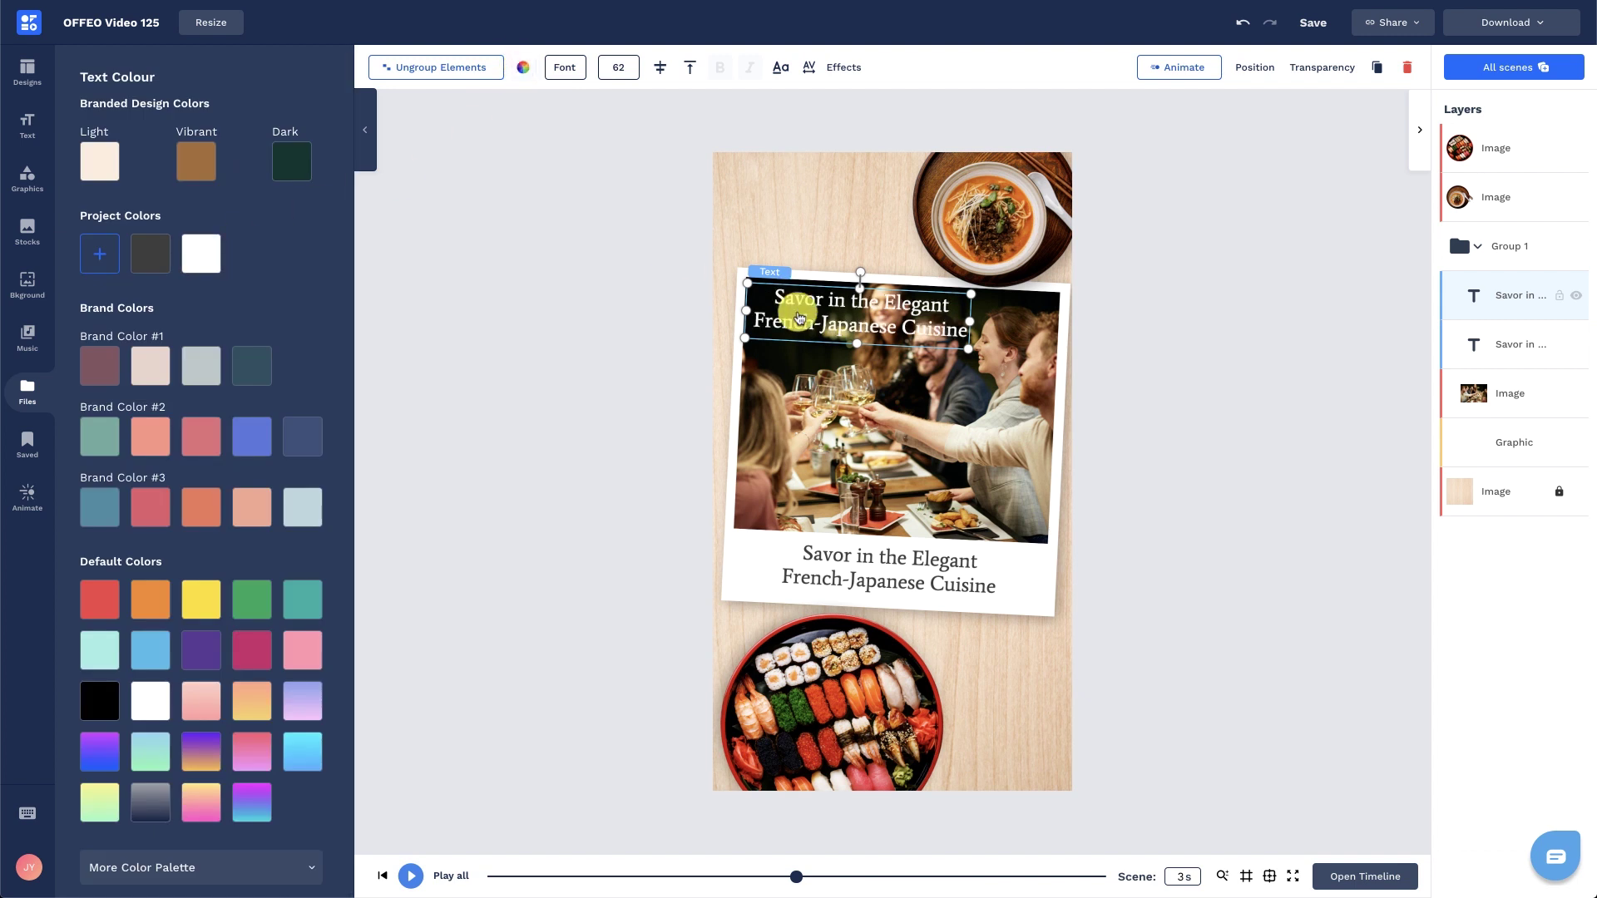
- Change the white caption on the toasting photo to "Promo Code: OURTREAT", left-aligned, at size 49
{"action": "key", "text": "Return"}
{"action": "type", "text": "Promo Code:"}
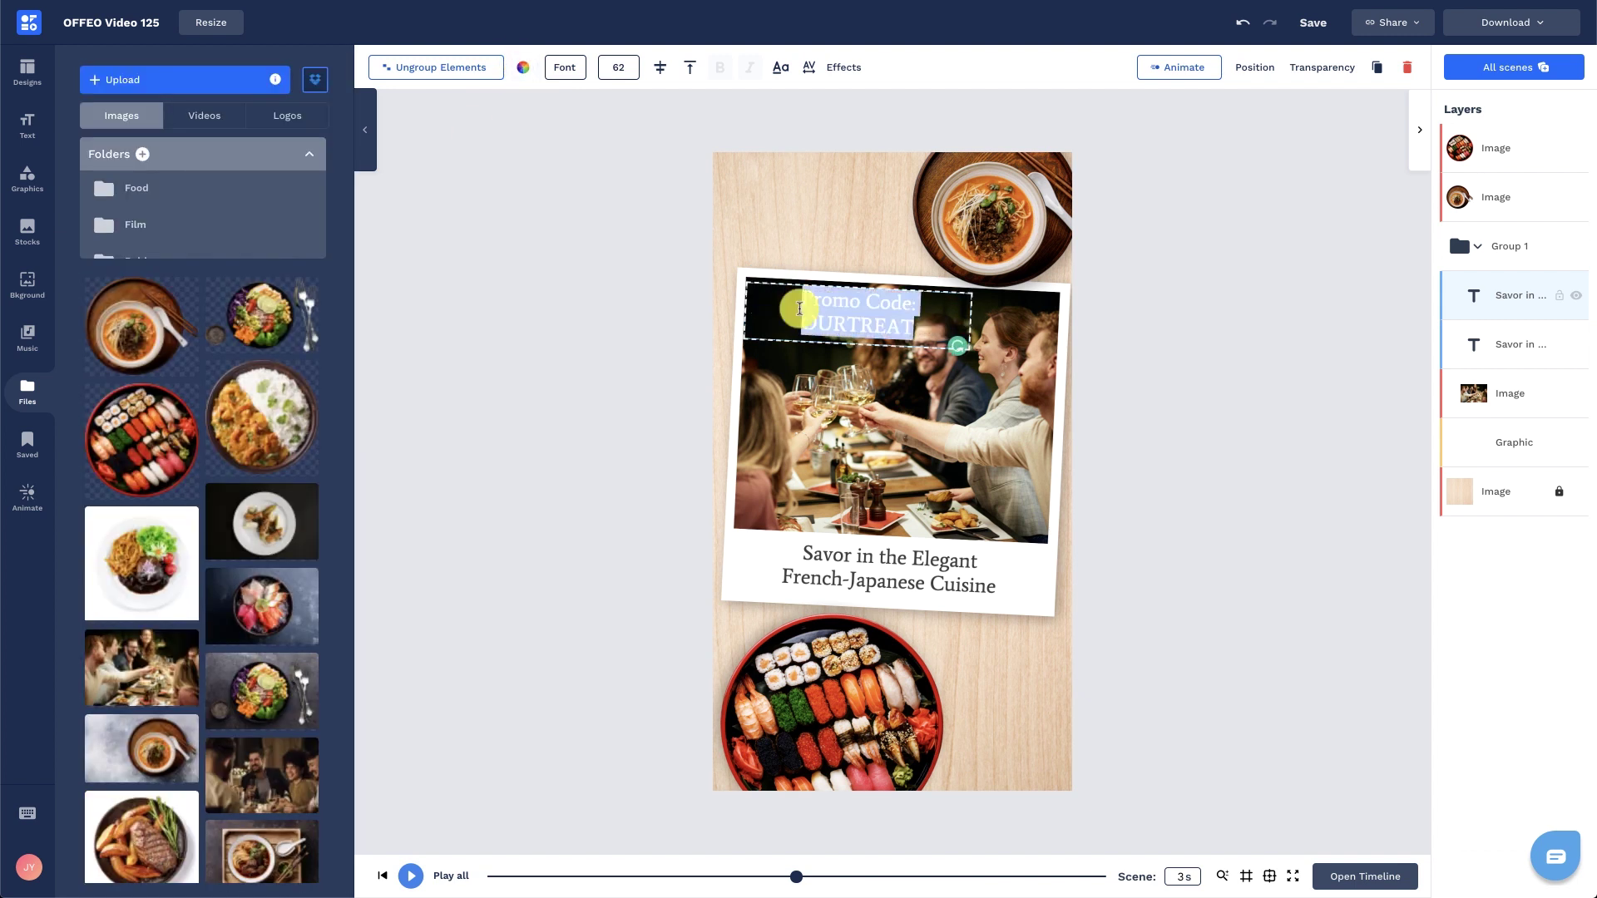
{"action": "left_click", "coordinate": [654, 72]}
{"action": "left_click", "coordinate": [652, 76]}
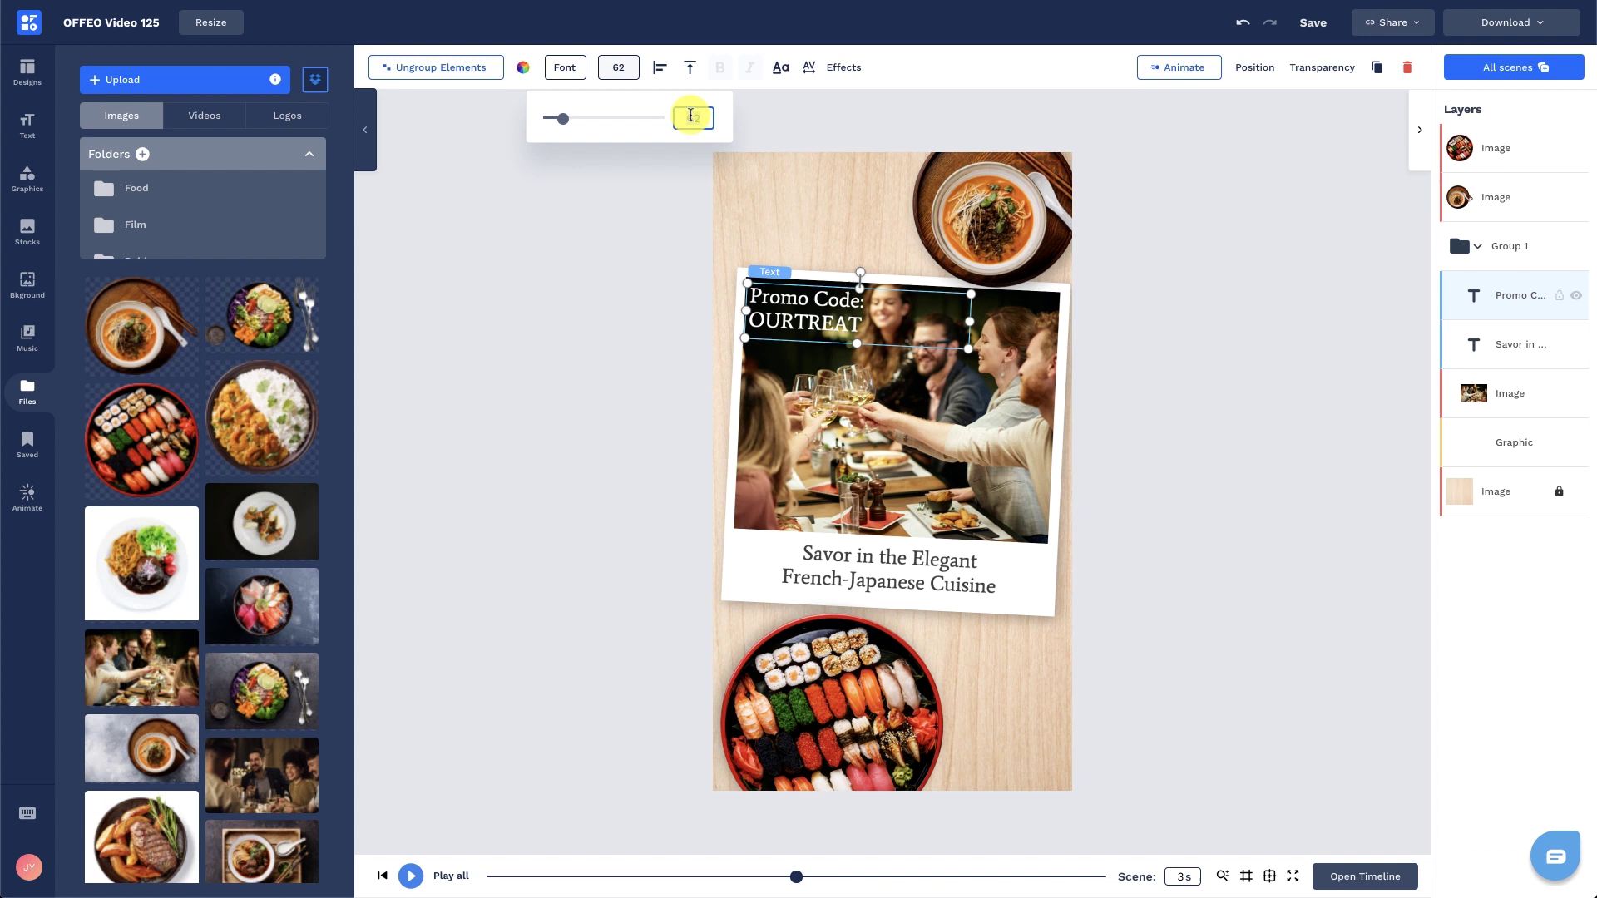
{"action": "left_click", "coordinate": [862, 333]}
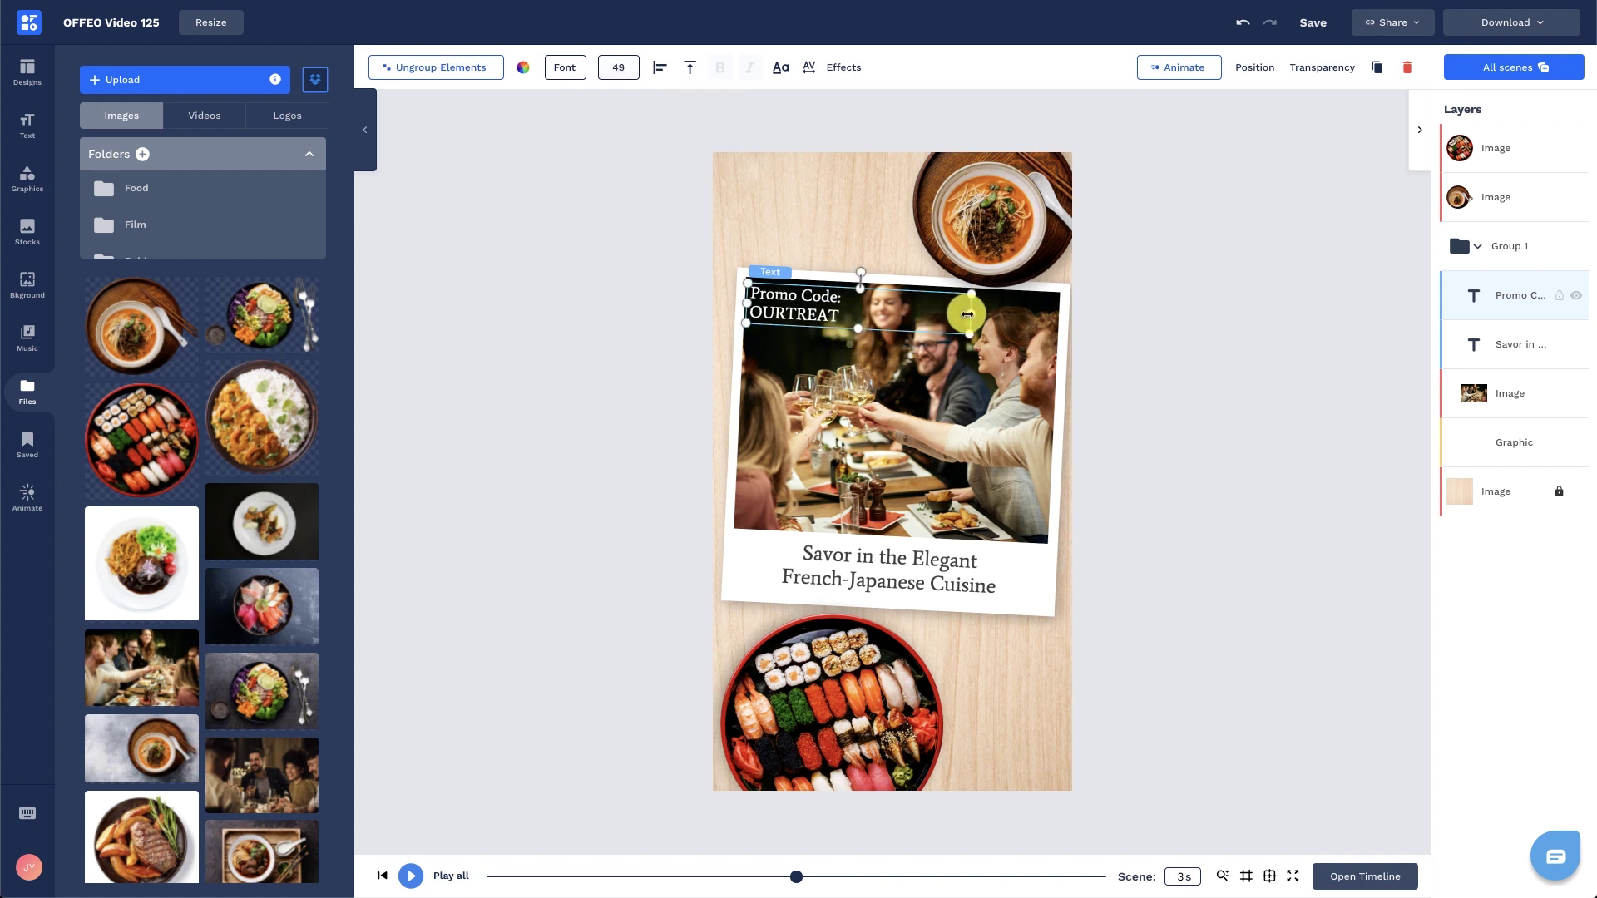
{"action": "left_click", "coordinate": [600, 298]}
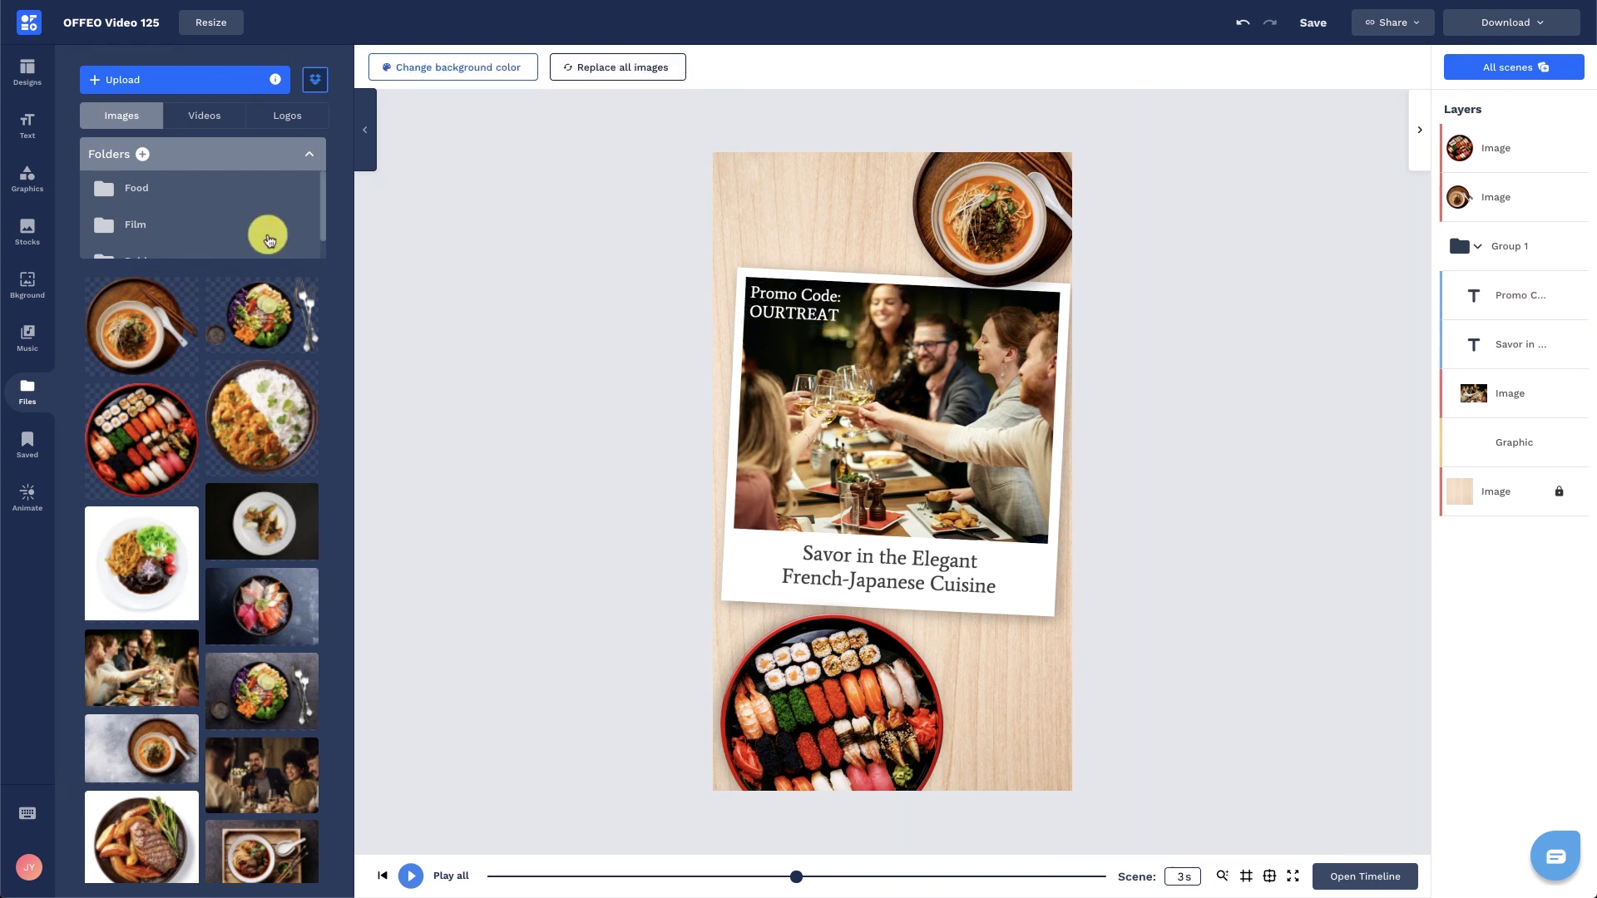
- Add a rectangle shape behind the promo code text, fit it tightly around the text and color it dark grey
{"action": "left_click", "coordinate": [45, 184]}
{"action": "left_click", "coordinate": [124, 192]}
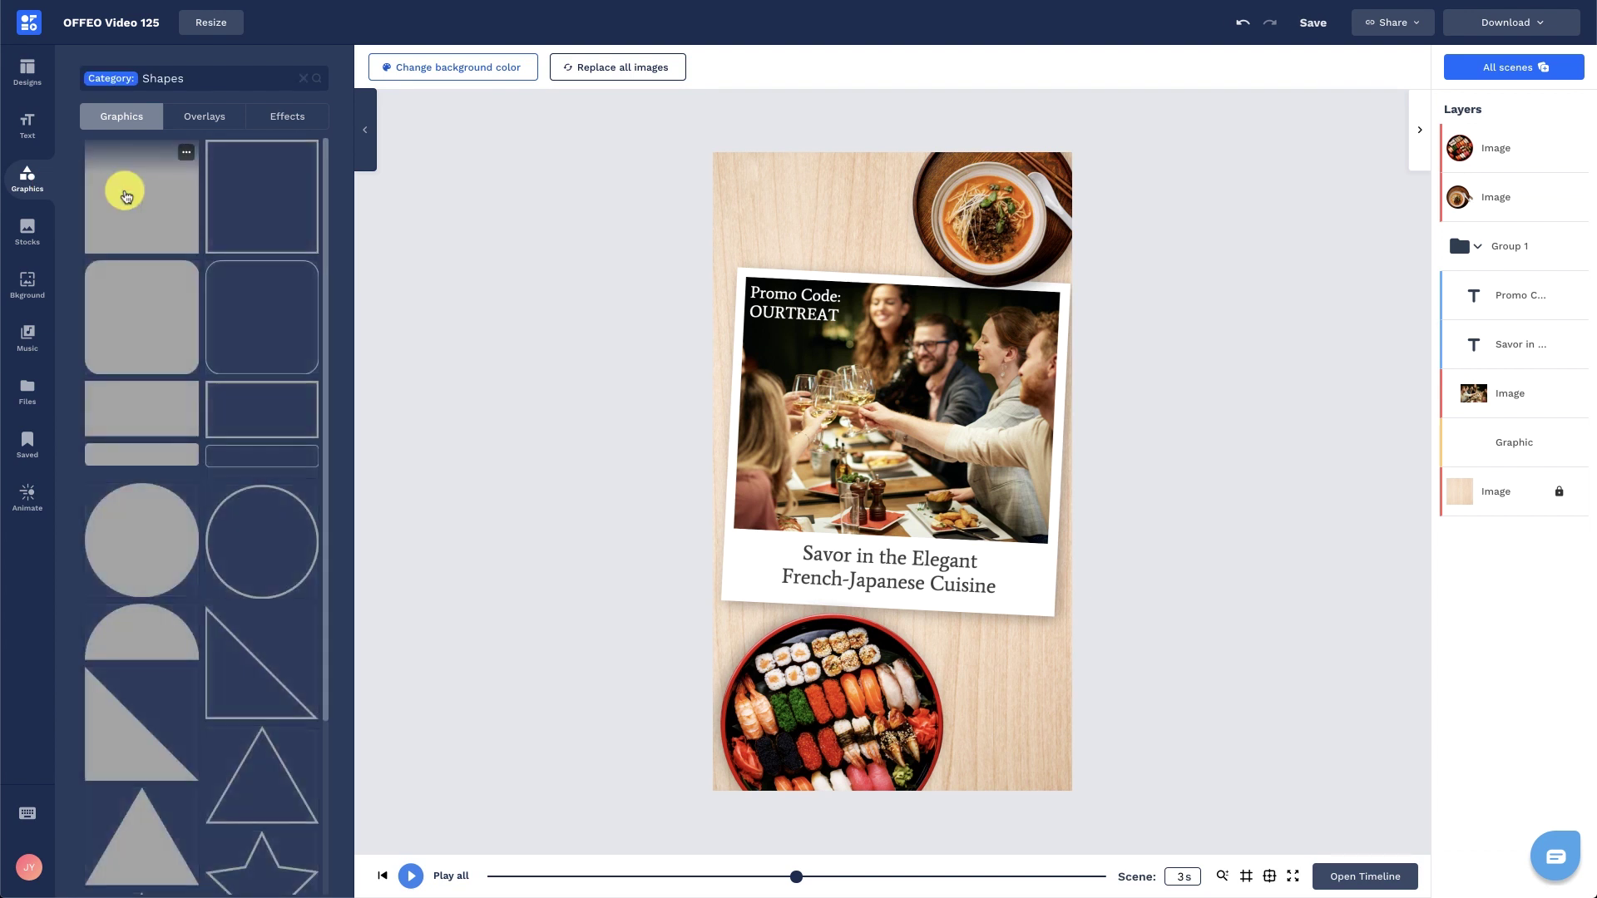
{"action": "left_click", "coordinate": [124, 195]}
{"action": "left_click_drag", "start_coordinate": [868, 452], "coordinate": [820, 367]}
{"action": "left_click_drag", "start_coordinate": [1445, 167], "coordinate": [1512, 341]}
{"action": "left_click_drag", "start_coordinate": [845, 461], "coordinate": [845, 349]}
{"action": "mouse_move", "coordinate": [859, 333]}
{"action": "left_mouse_down"}
{"action": "mouse_move", "coordinate": [844, 316]}
{"action": "mouse_move", "coordinate": [858, 307]}
{"action": "left_mouse_up"}
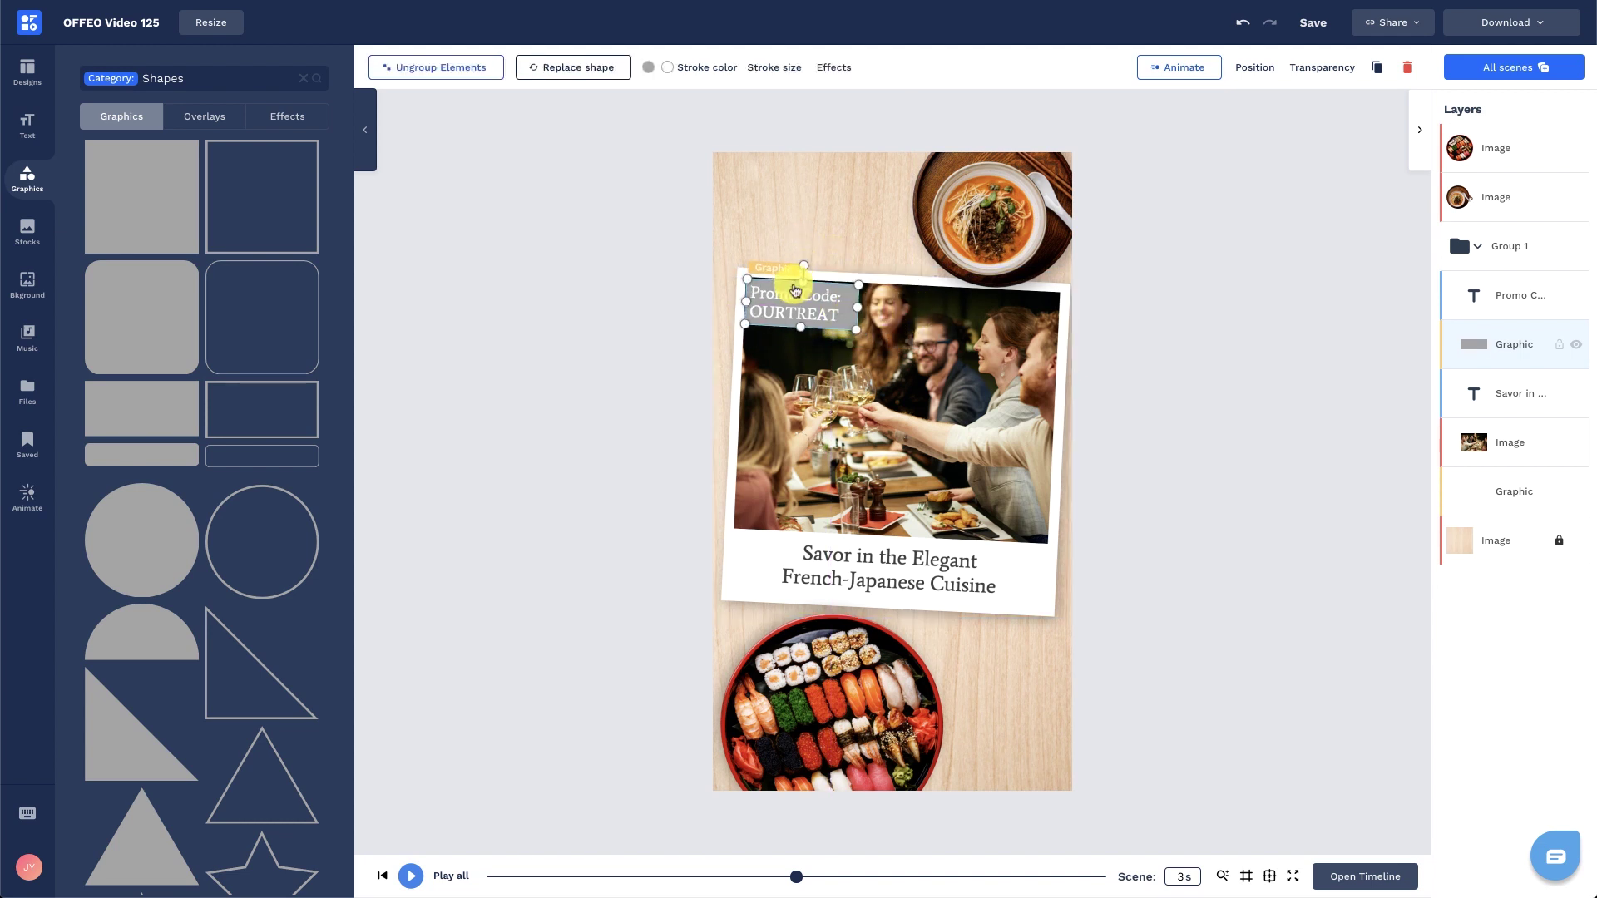
{"action": "left_click", "coordinate": [648, 67]}
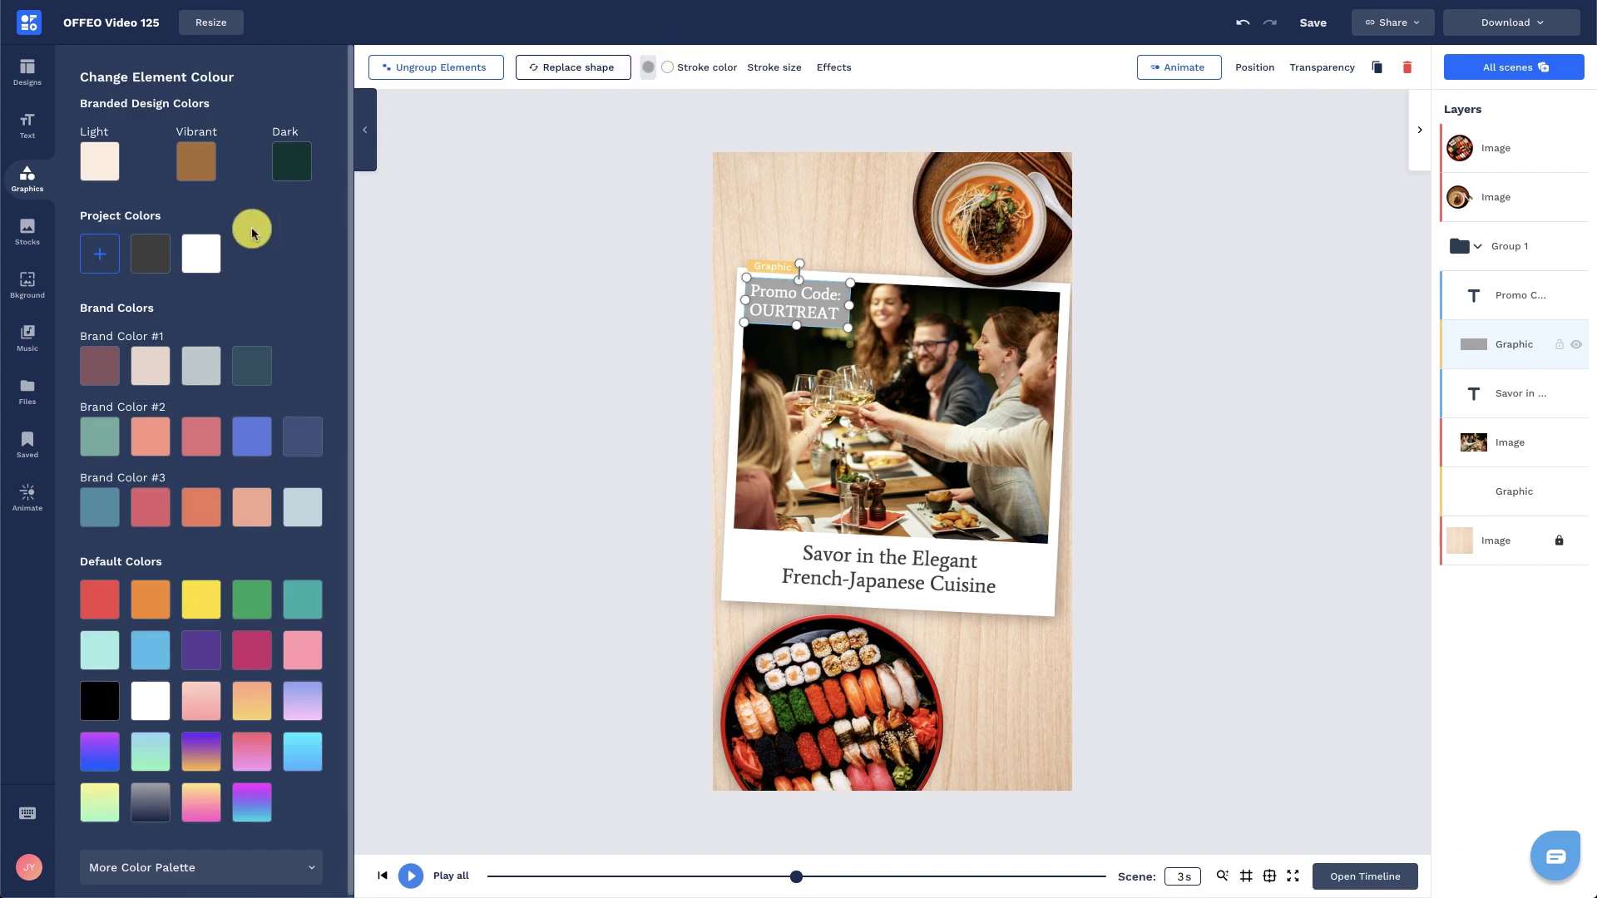
{"action": "left_click", "coordinate": [530, 371]}
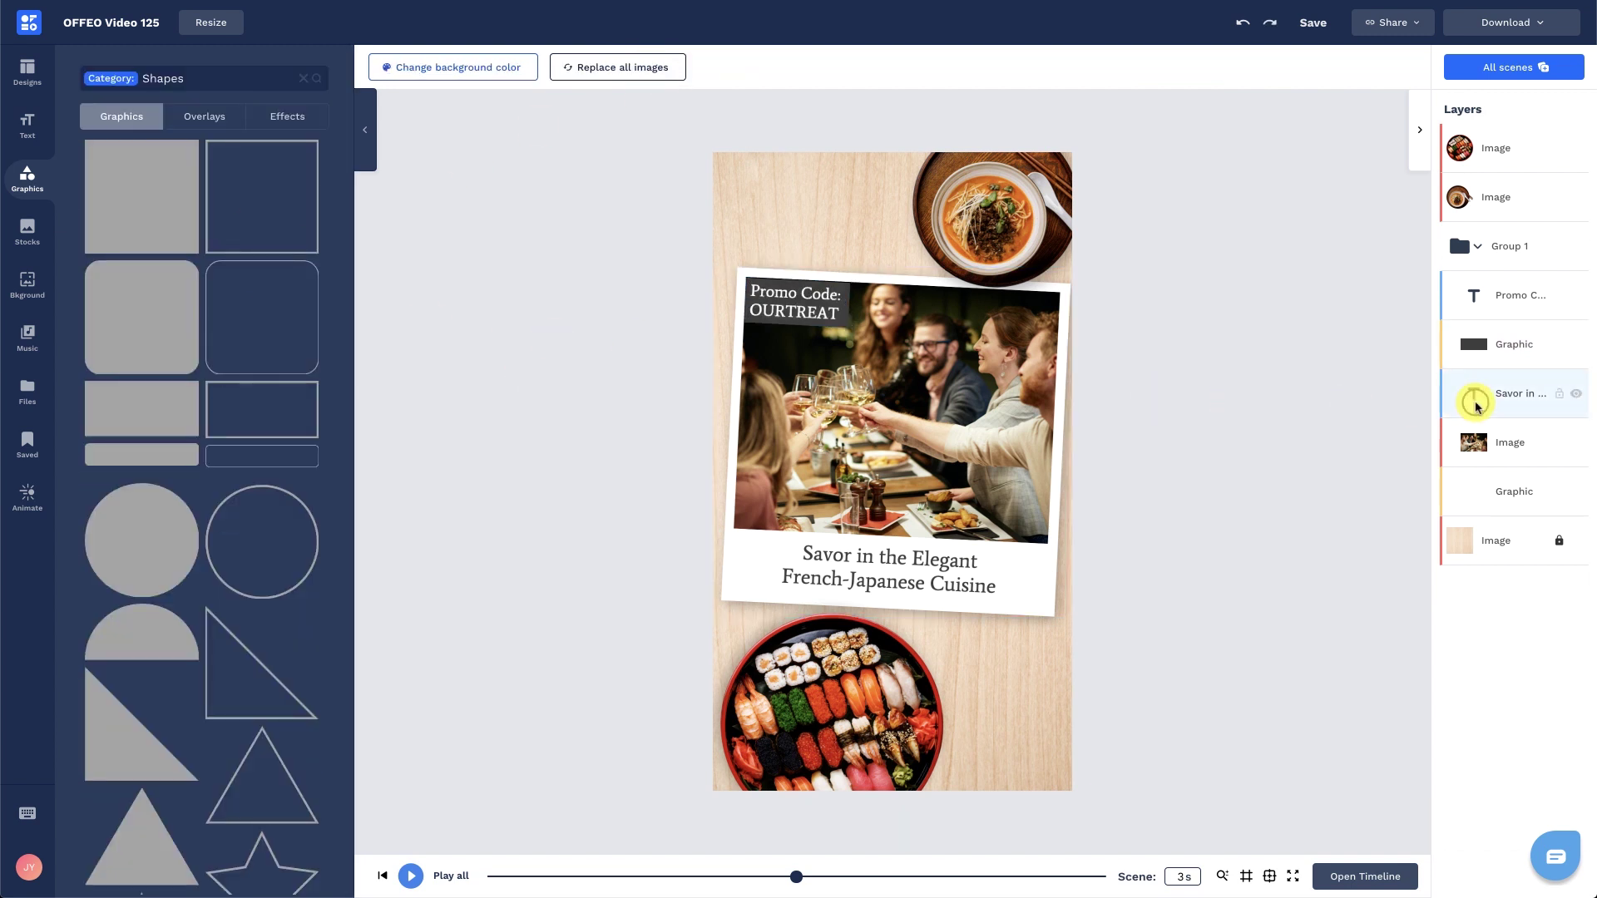
- Change the caption below the toasting photo to "Complimentary Bottomless House Wines" on two lines
{"action": "left_click", "coordinate": [1476, 405]}
{"action": "double_click", "coordinate": [934, 578]}
{"action": "type", "text": "Complimentary"}
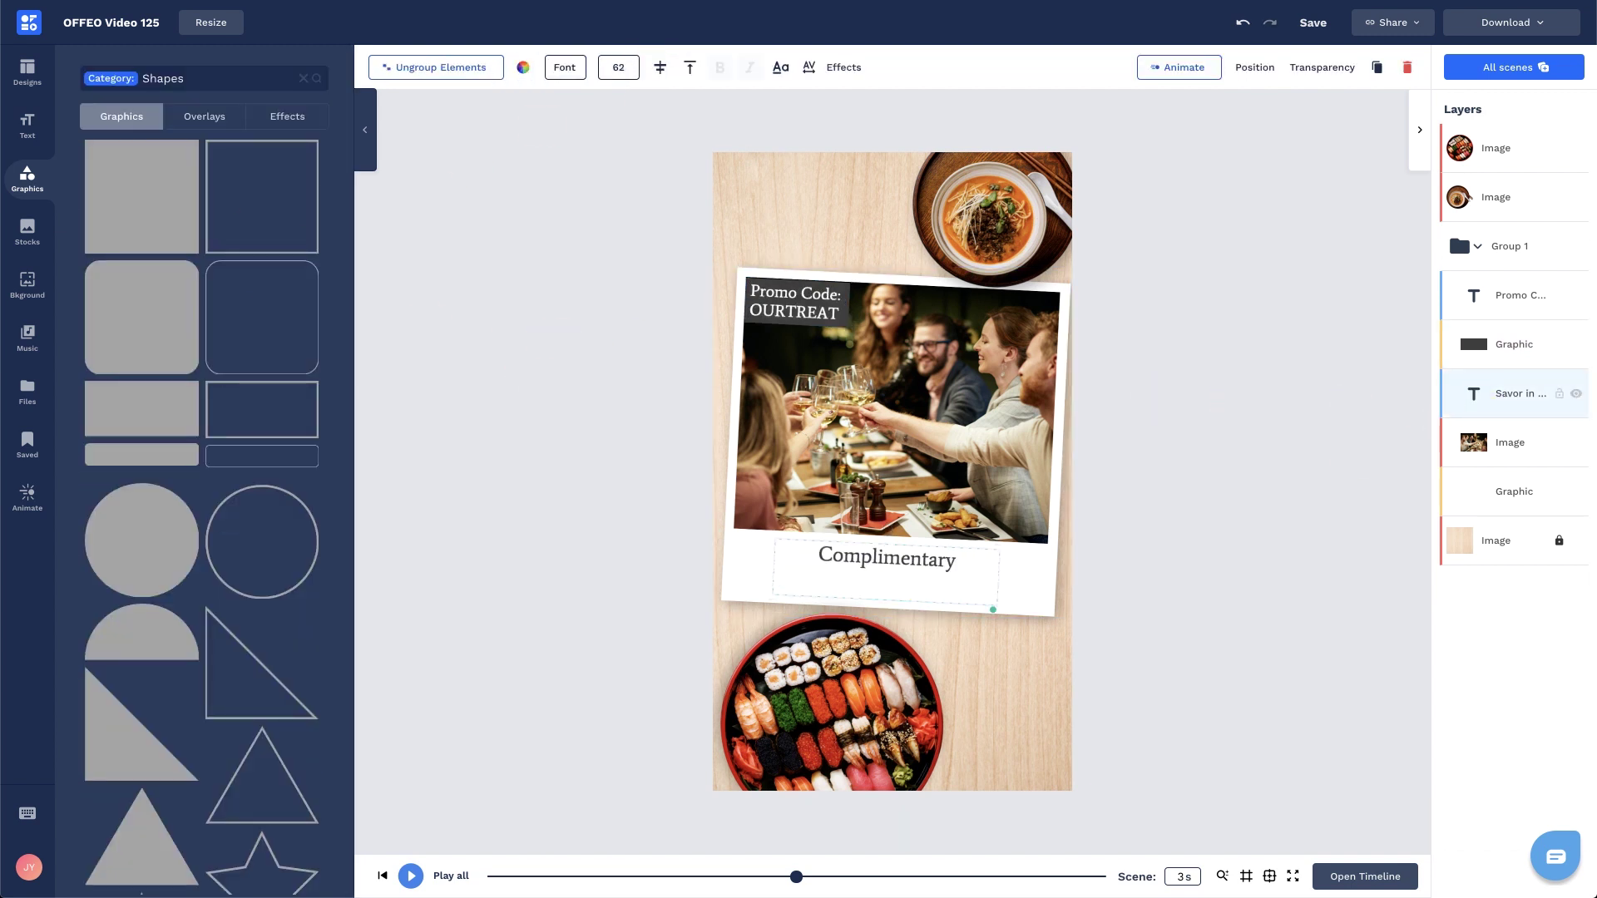
{"action": "type", "text": " Bottomless House Wines"}
{"action": "left_click", "coordinate": [1129, 541]}
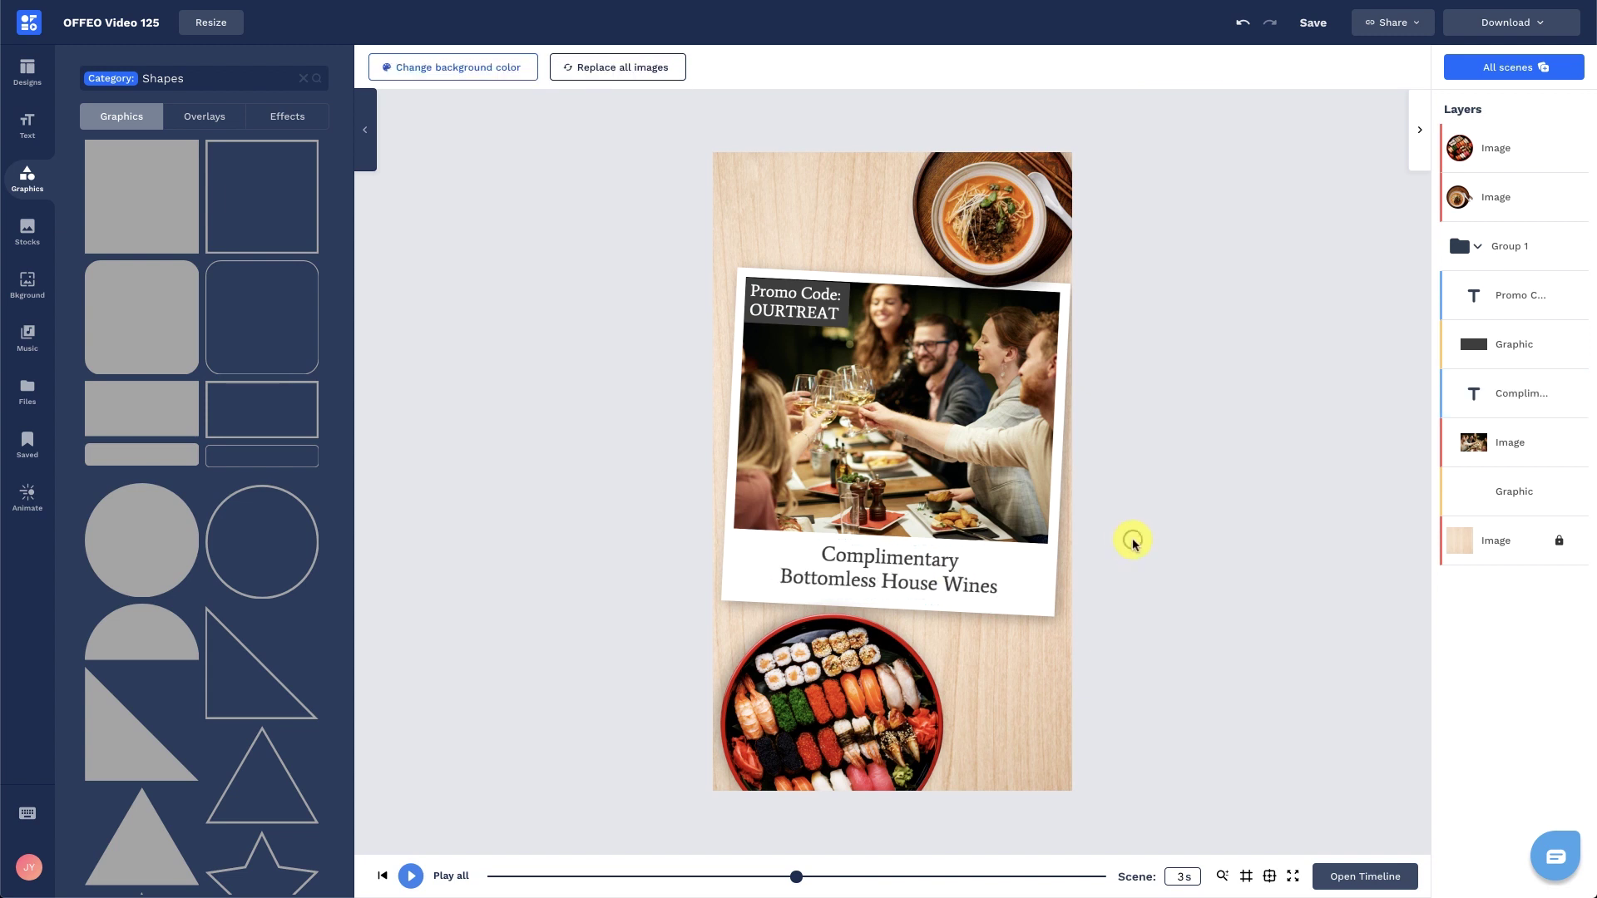
- Replace the noodle soup with the sashimi bowl picture, remove its background and fit it into the scene's upper-right corner
{"action": "left_click", "coordinate": [1013, 235]}
{"action": "left_click", "coordinate": [463, 67]}
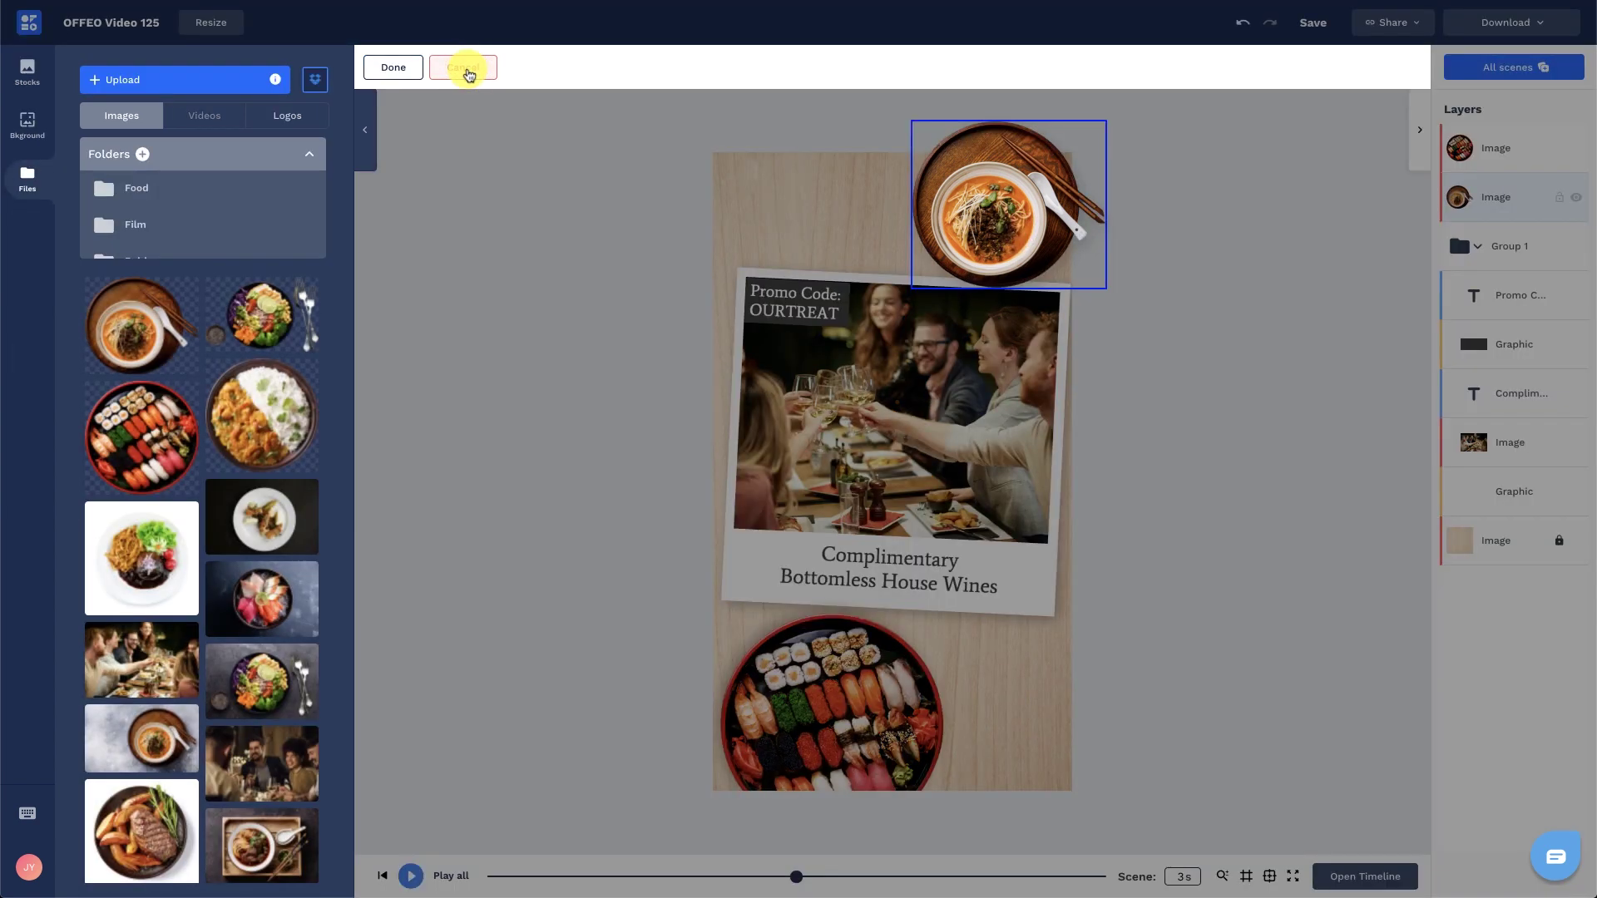
{"action": "left_click", "coordinate": [262, 599]}
{"action": "left_click", "coordinate": [398, 67]}
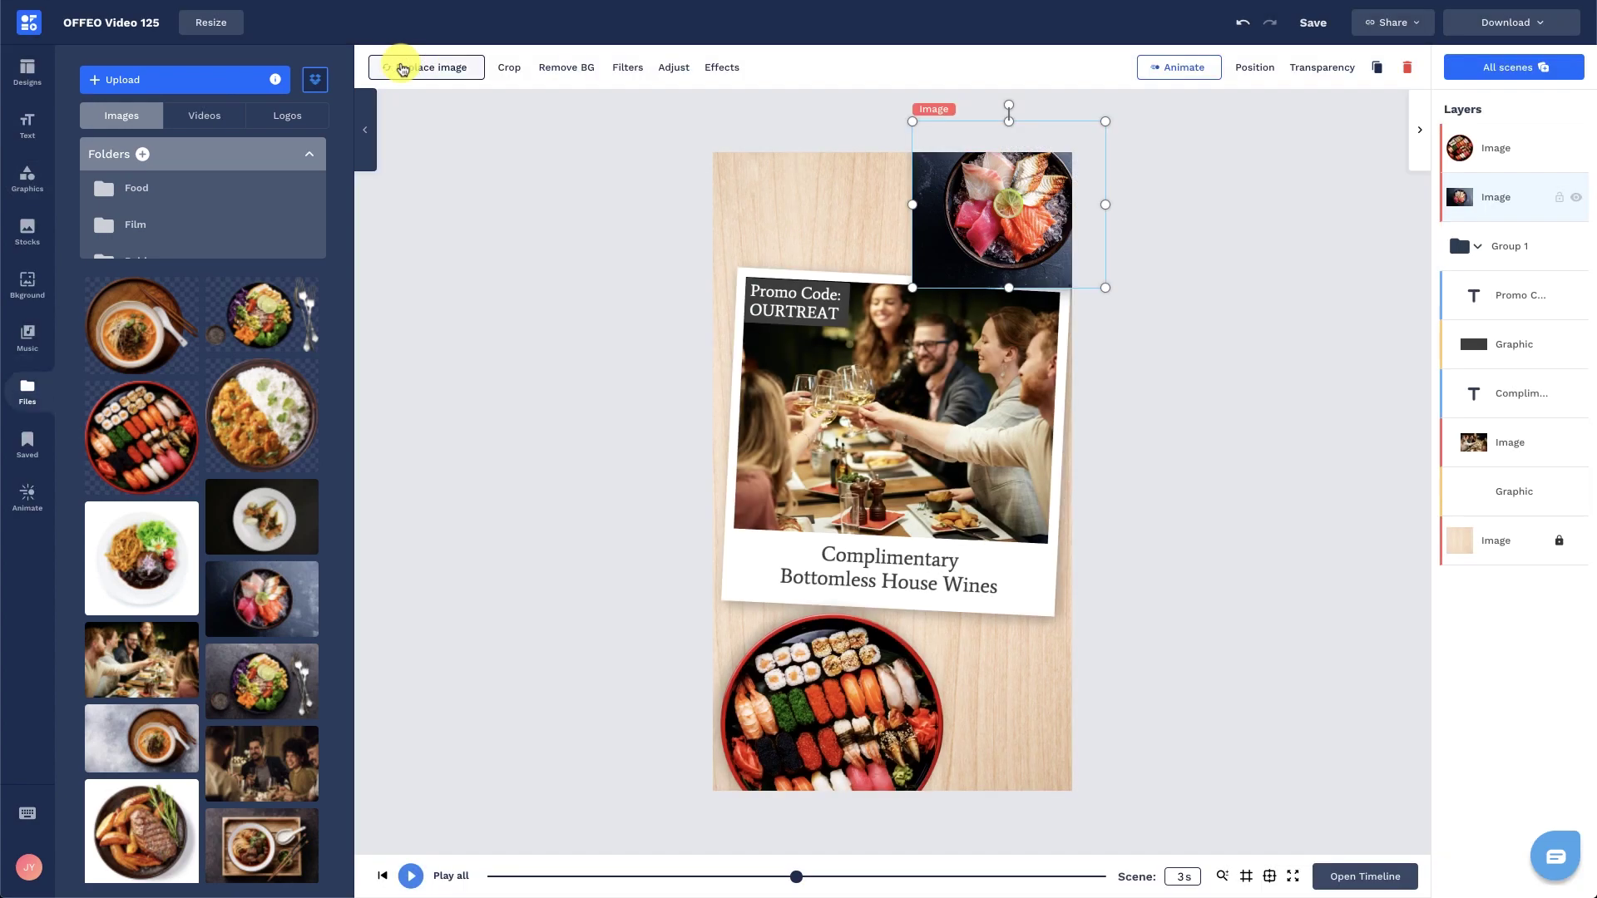
{"action": "left_click", "coordinate": [555, 73]}
{"action": "left_click", "coordinate": [1087, 285]}
{"action": "left_click", "coordinate": [754, 475]}
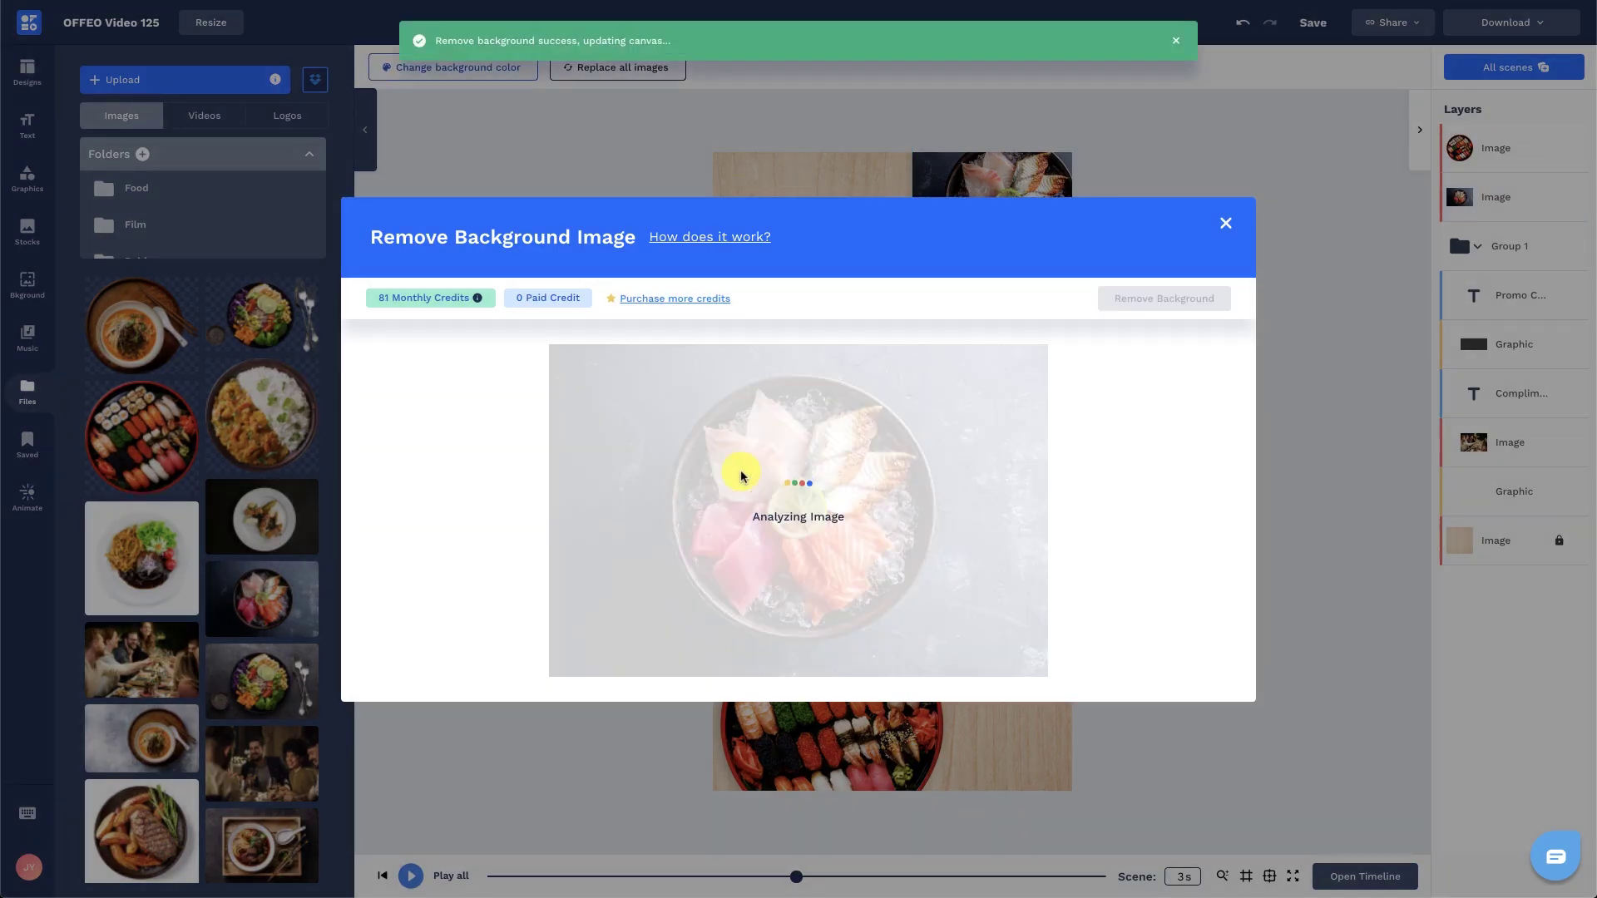
{"action": "left_click_drag", "start_coordinate": [1105, 299], "coordinate": [1070, 134]}
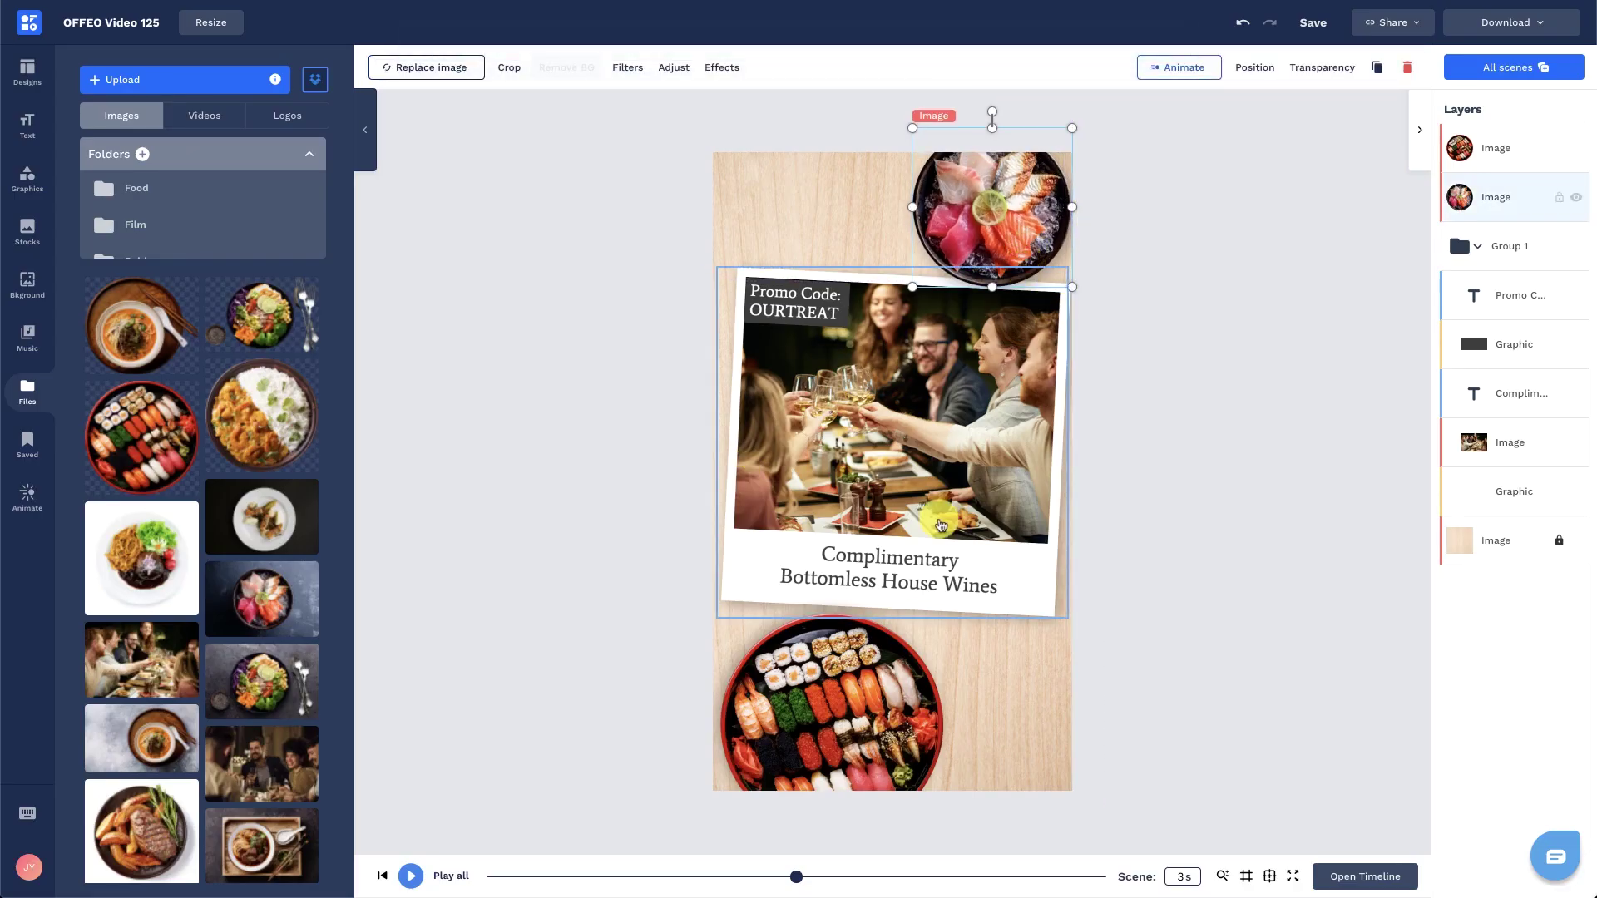
- Replace the sushi platter with the pasta and salad plate, remove its background, and place it smaller and rotated in the scene's lower-right corner
{"action": "left_click", "coordinate": [893, 646]}
{"action": "left_click", "coordinate": [460, 67]}
{"action": "left_click", "coordinate": [142, 558]}
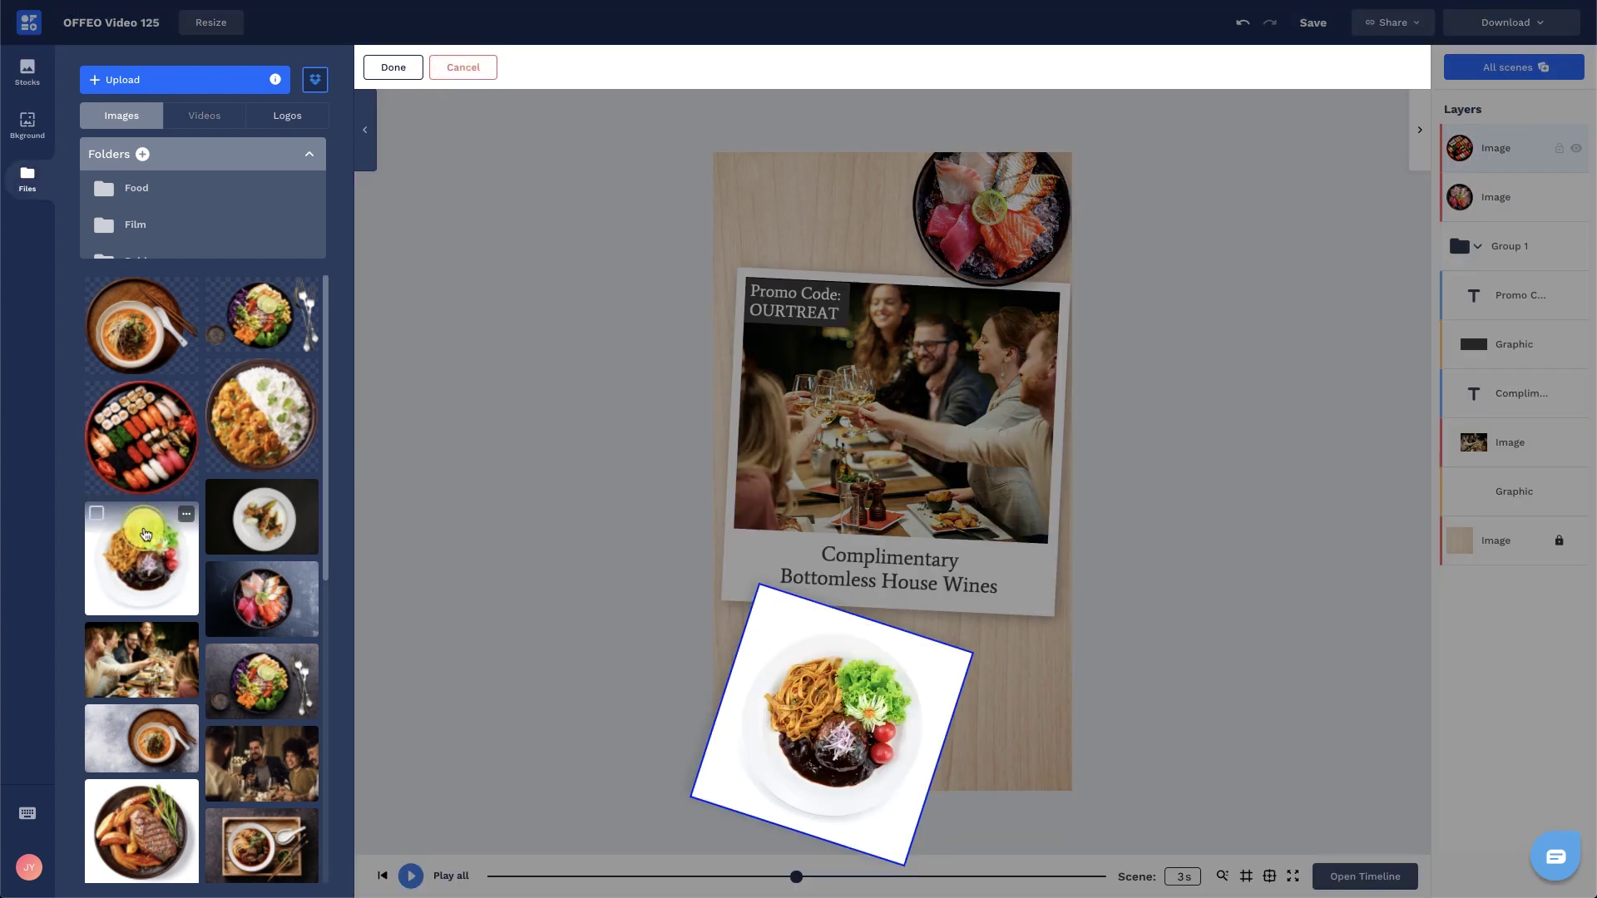
{"action": "left_click", "coordinate": [405, 67]}
{"action": "left_click", "coordinate": [551, 73]}
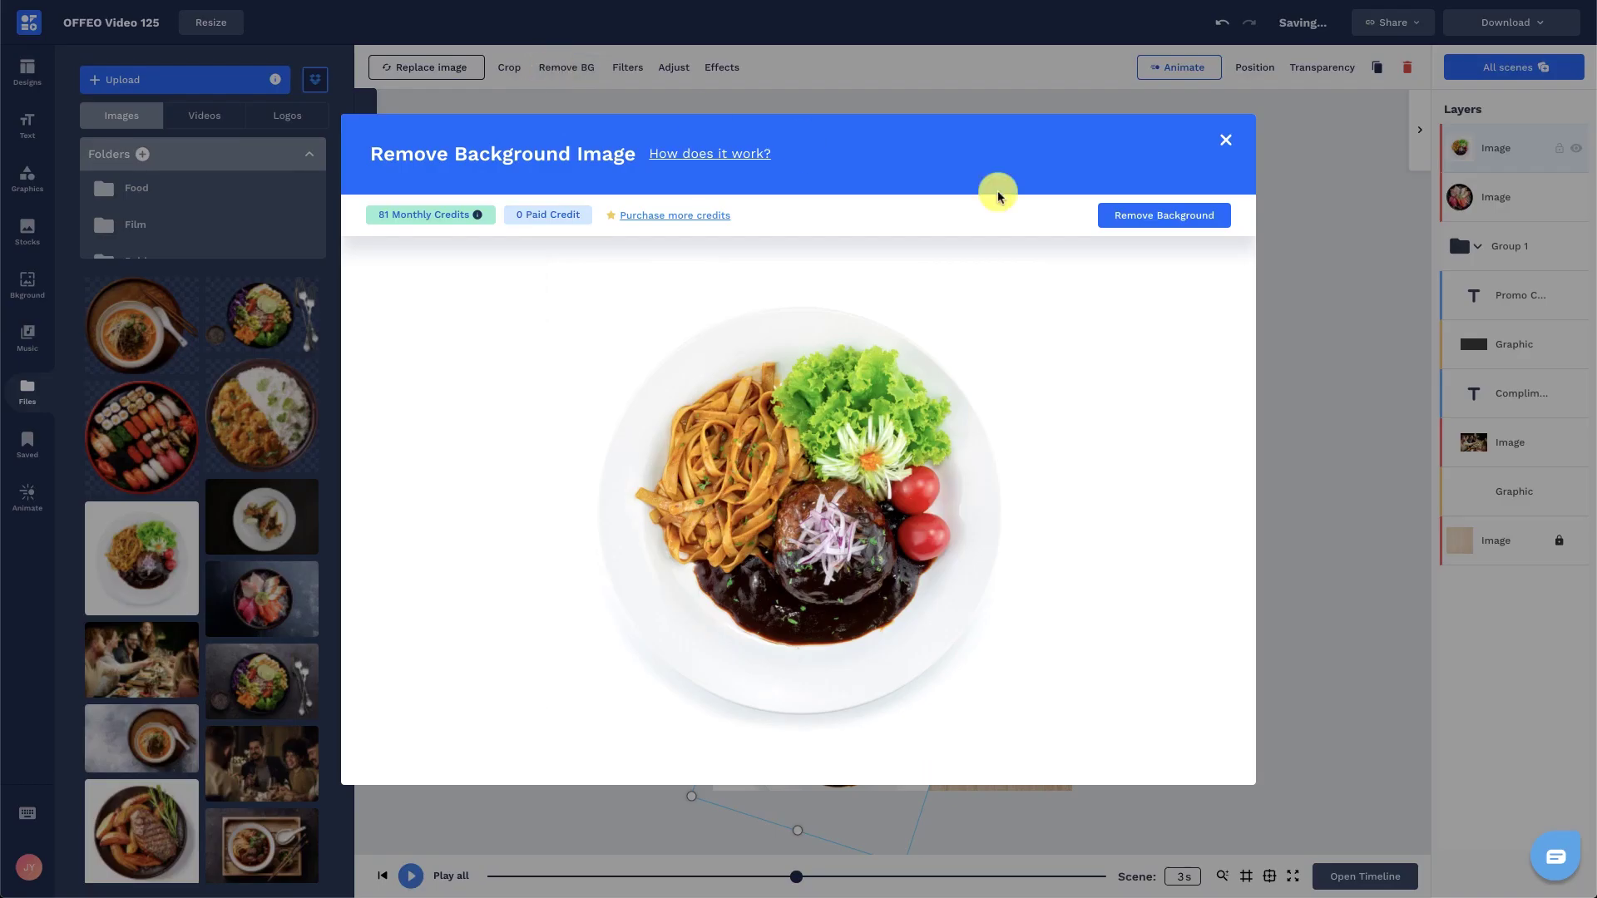
{"action": "left_click", "coordinate": [1160, 213]}
{"action": "left_click", "coordinate": [743, 478]}
{"action": "left_click", "coordinate": [772, 680]}
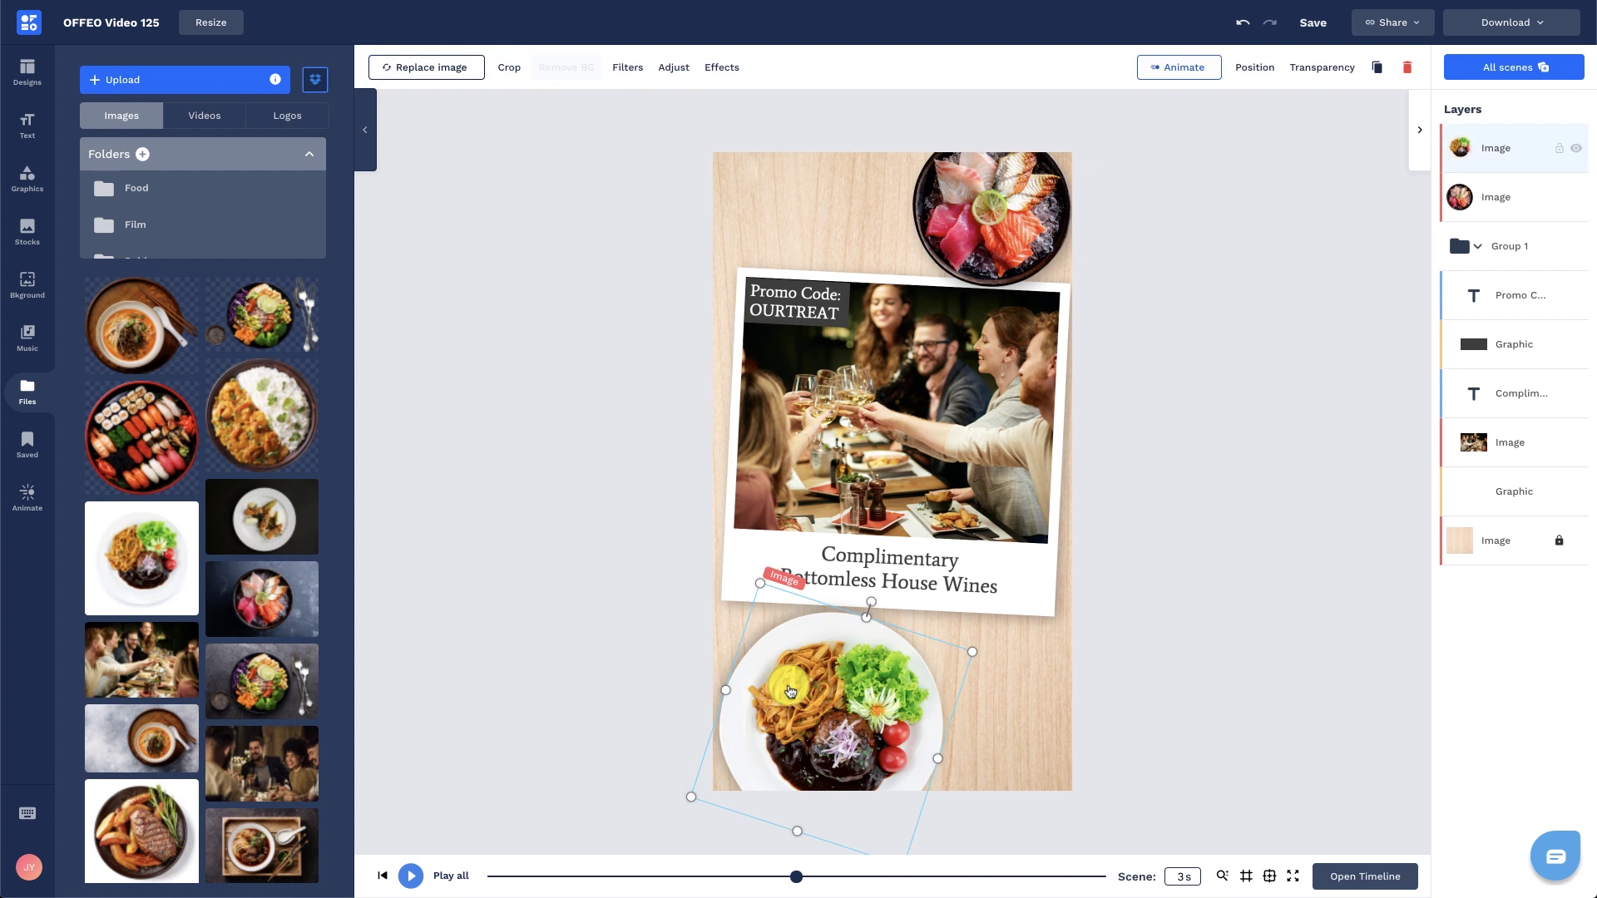
{"action": "left_click_drag", "start_coordinate": [871, 607], "coordinate": [707, 782]}
{"action": "left_click_drag", "start_coordinate": [842, 728], "coordinate": [987, 741]}
- Duplicate the pasta plate in the scene's lower-left corner and replace the copy with the wine bottle picture
{"action": "key", "text": "ctrl+v"}
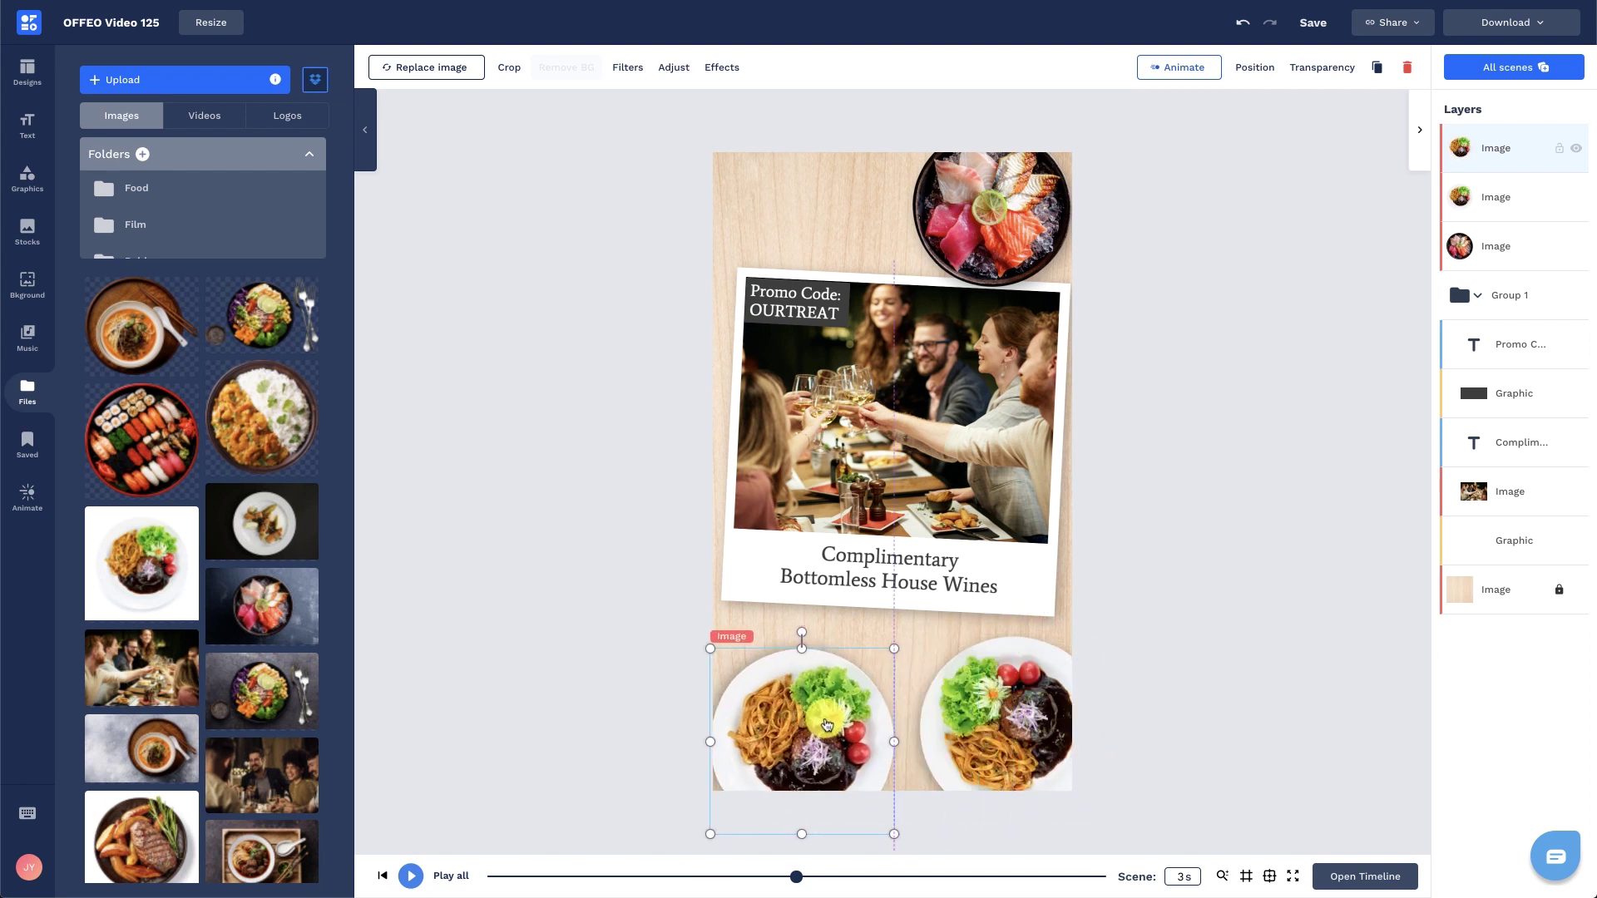
{"action": "left_click", "coordinate": [461, 68]}
{"action": "scroll", "coordinate": [321, 374], "scroll_direction": "down", "scroll_amount": 5}
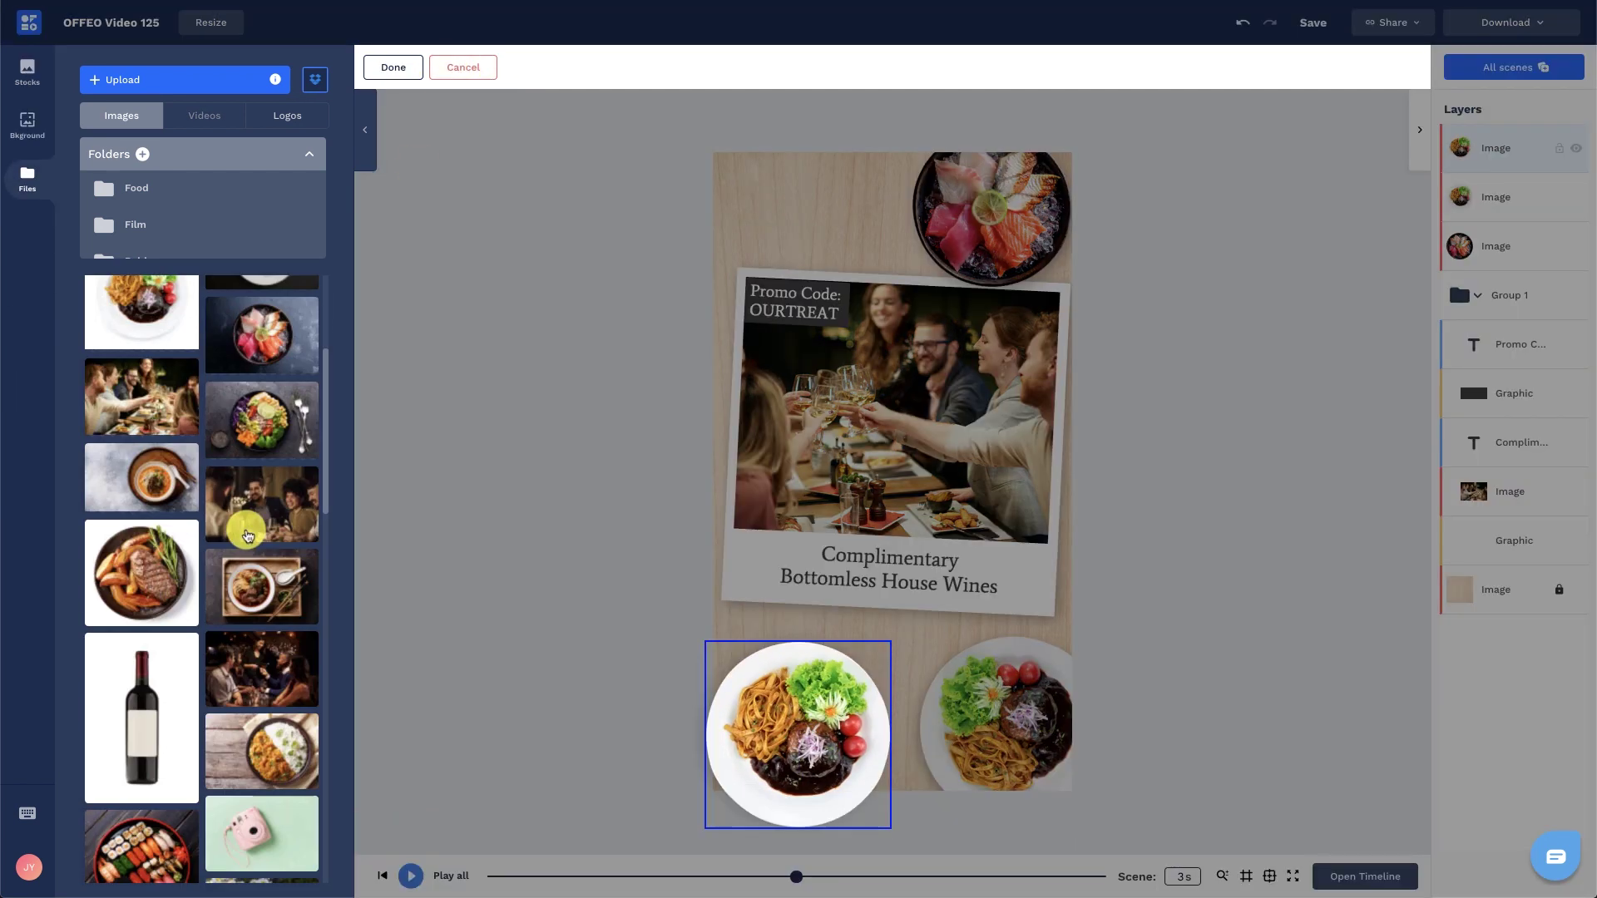
{"action": "left_click", "coordinate": [166, 589]}
{"action": "left_click", "coordinate": [408, 72]}
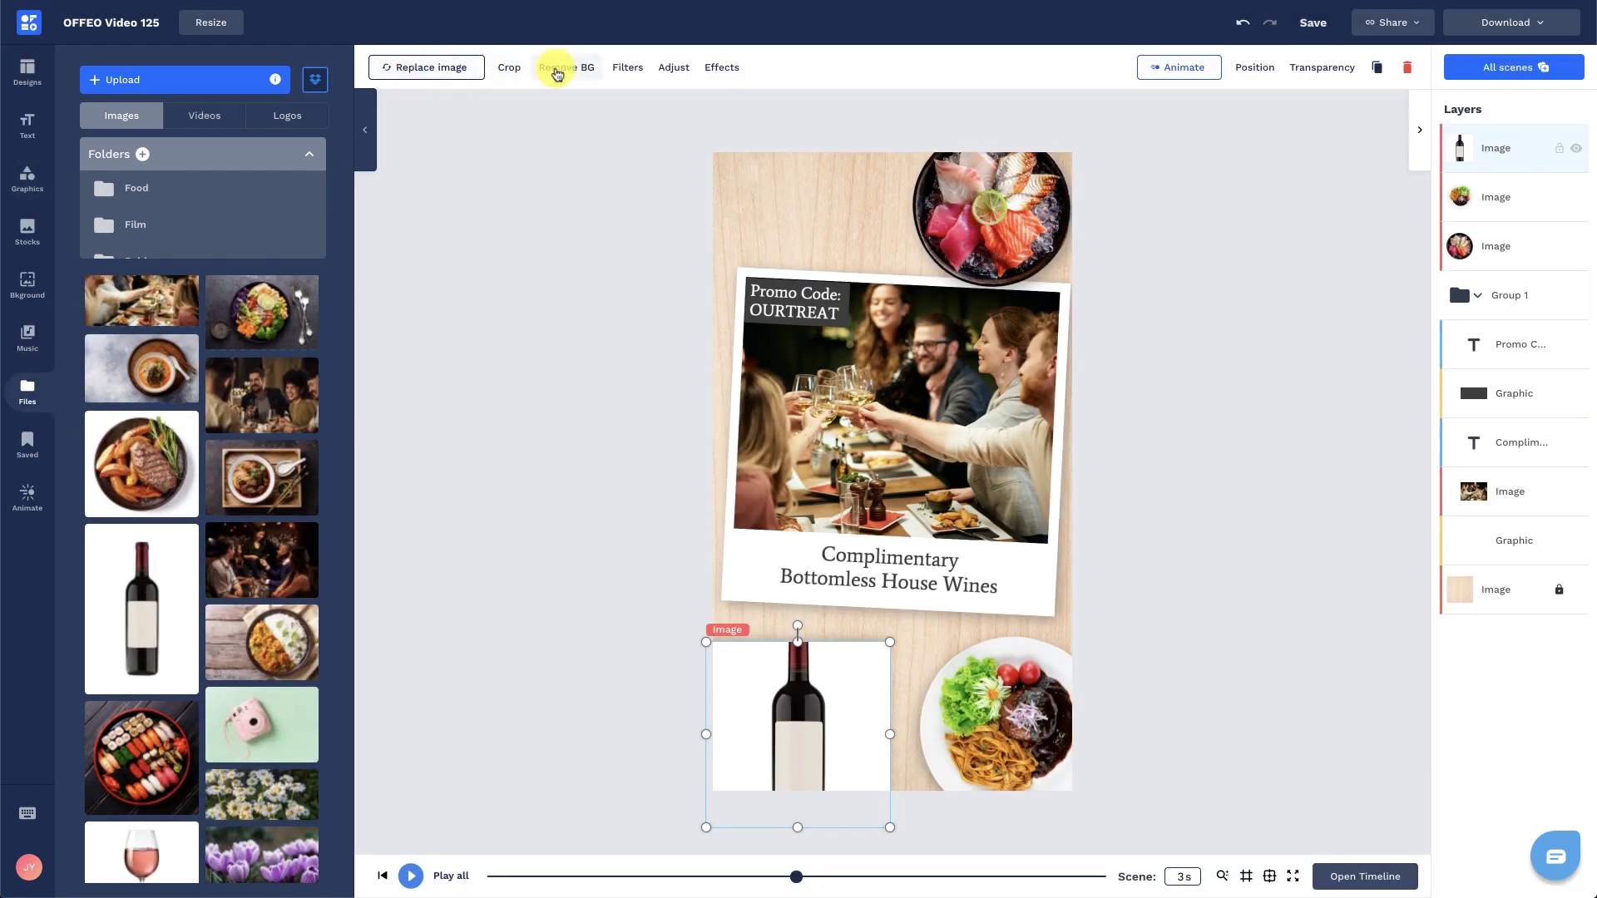
- Remove the wine bottle's background and fit the bottle, enlarged and tilted, into the scene's lower-left corner
{"action": "left_click", "coordinate": [564, 68]}
{"action": "left_click", "coordinate": [1098, 221]}
{"action": "left_click", "coordinate": [726, 475]}
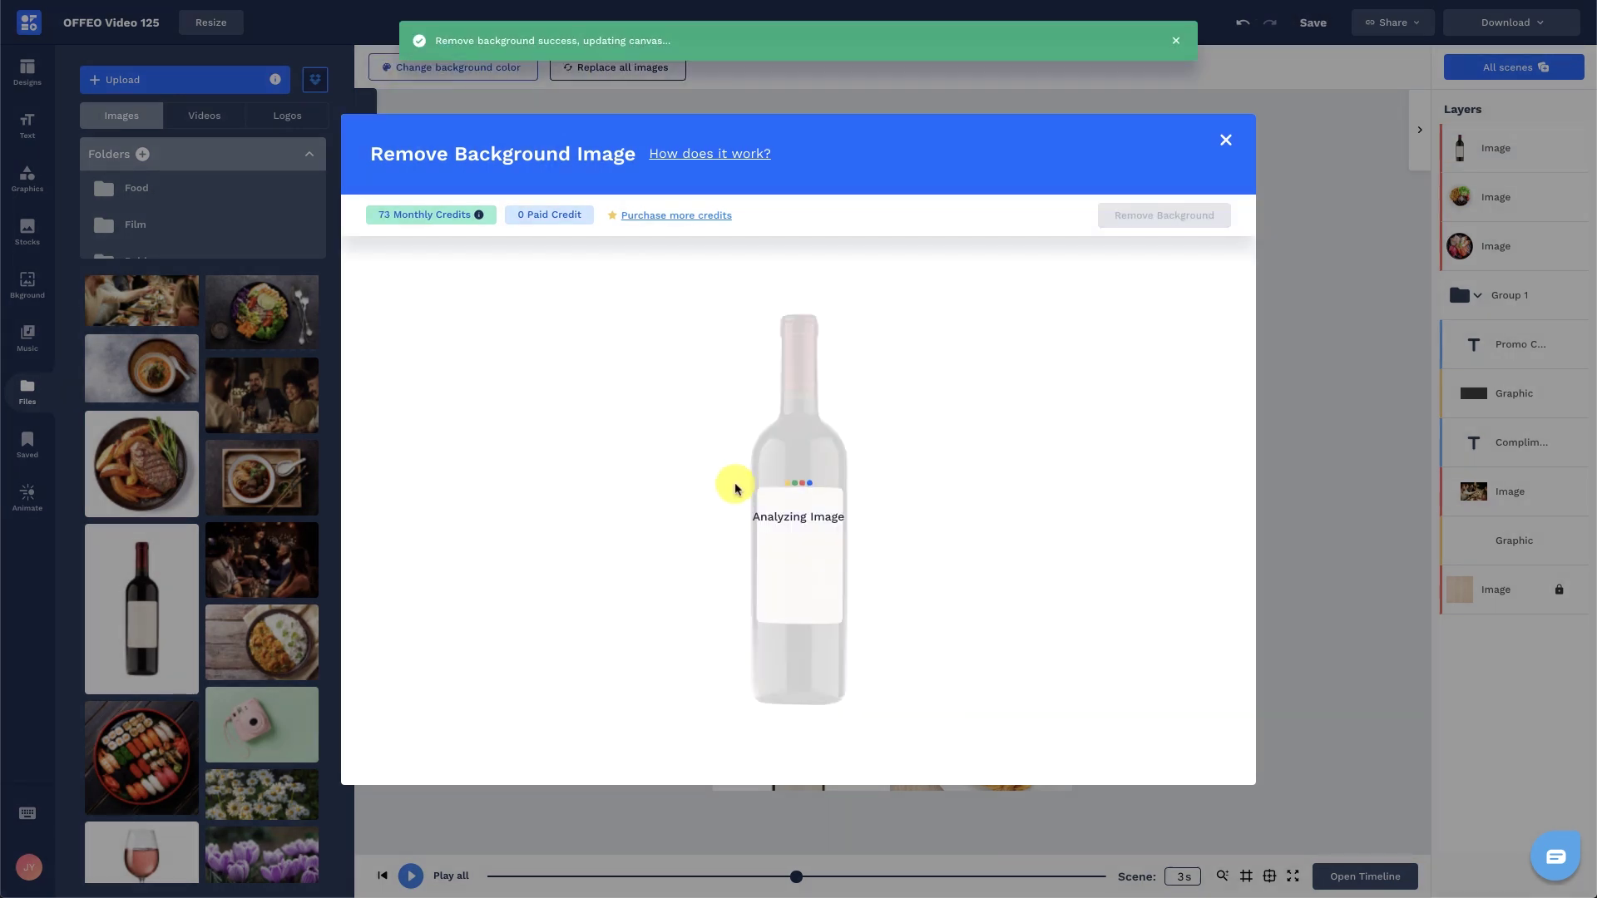
{"action": "left_click", "coordinate": [748, 490]}
{"action": "left_click_drag", "start_coordinate": [887, 364], "coordinate": [789, 539]}
{"action": "left_click_drag", "start_coordinate": [758, 648], "coordinate": [824, 691]}
- Duplicate the wine bottle, place the copy beside it and replace the copy with the rosé wine glass picture
{"action": "key", "text": "ctrl+d"}
{"action": "left_click_drag", "start_coordinate": [842, 611], "coordinate": [814, 611]}
{"action": "left_click", "coordinate": [469, 76]}
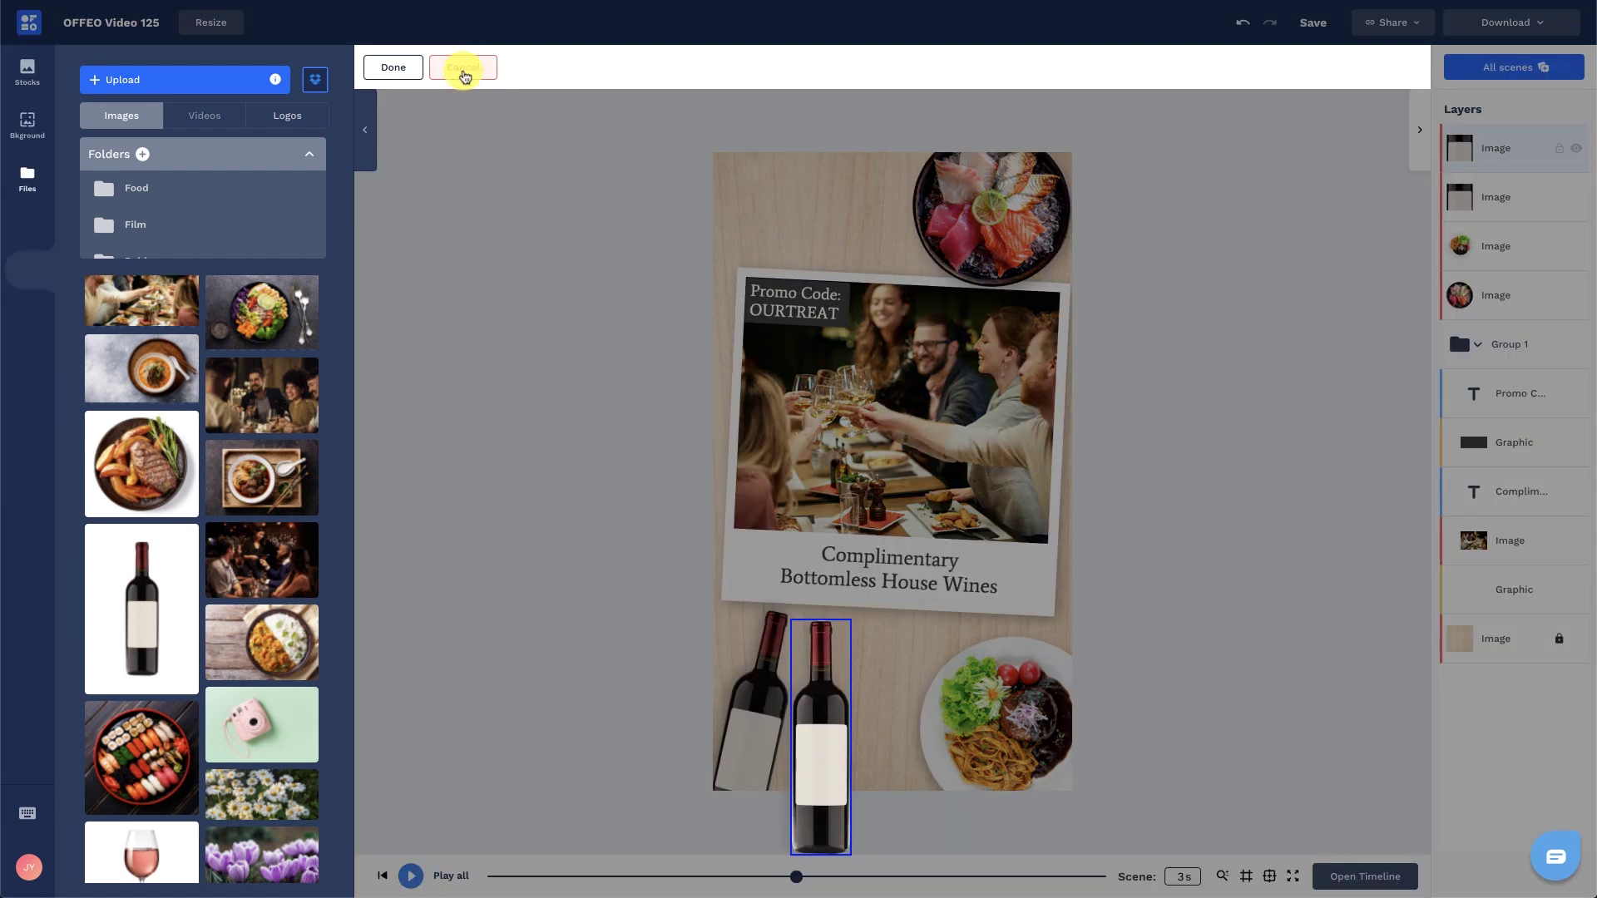
{"action": "scroll", "coordinate": [167, 541], "scroll_direction": "down", "scroll_amount": 4}
{"action": "left_click", "coordinate": [169, 545]}
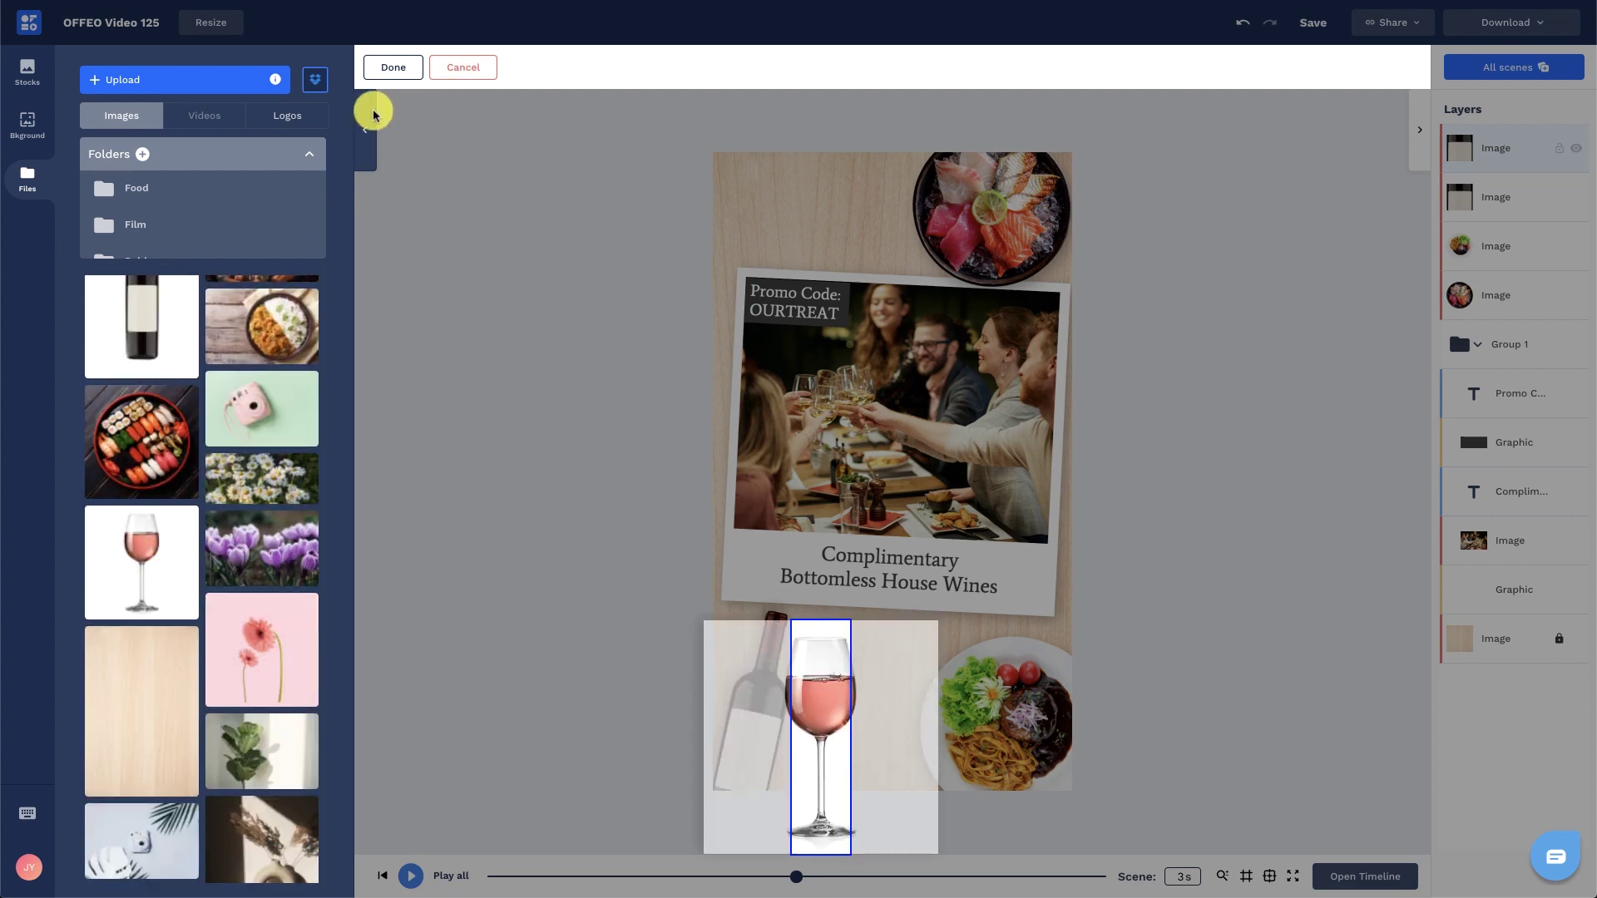
{"action": "left_click", "coordinate": [398, 66]}
- Remove the wine glass's background, shrink the glass and tilt it beside the bottle
{"action": "left_click", "coordinate": [574, 66]}
{"action": "left_click", "coordinate": [1119, 215]}
{"action": "left_click", "coordinate": [717, 479]}
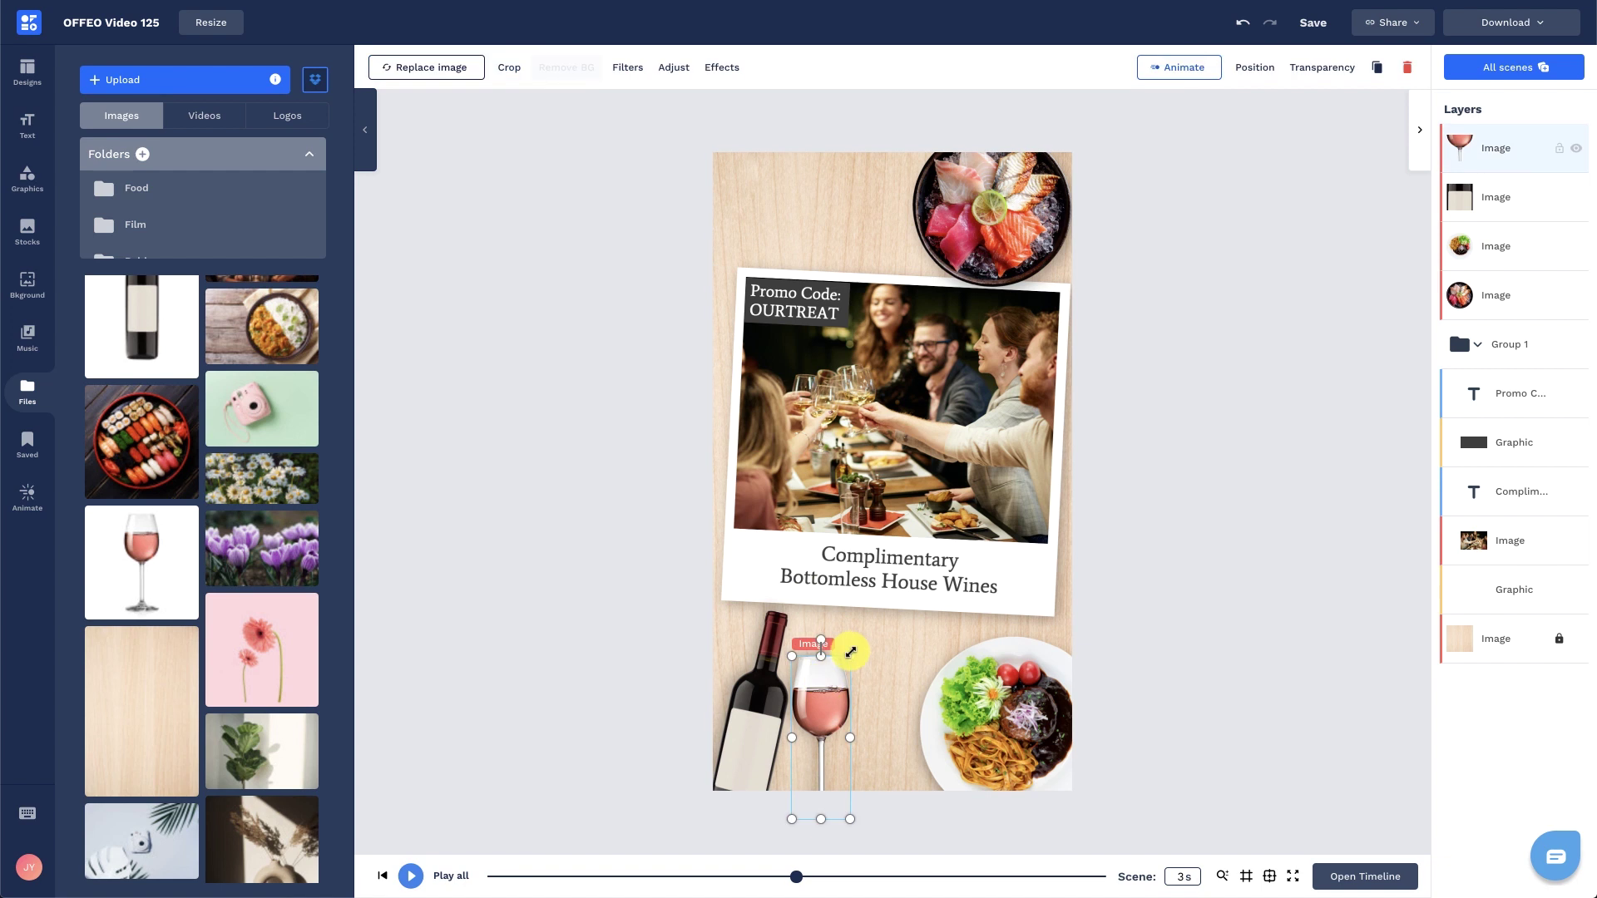
{"action": "left_click_drag", "start_coordinate": [850, 653], "coordinate": [836, 692]}
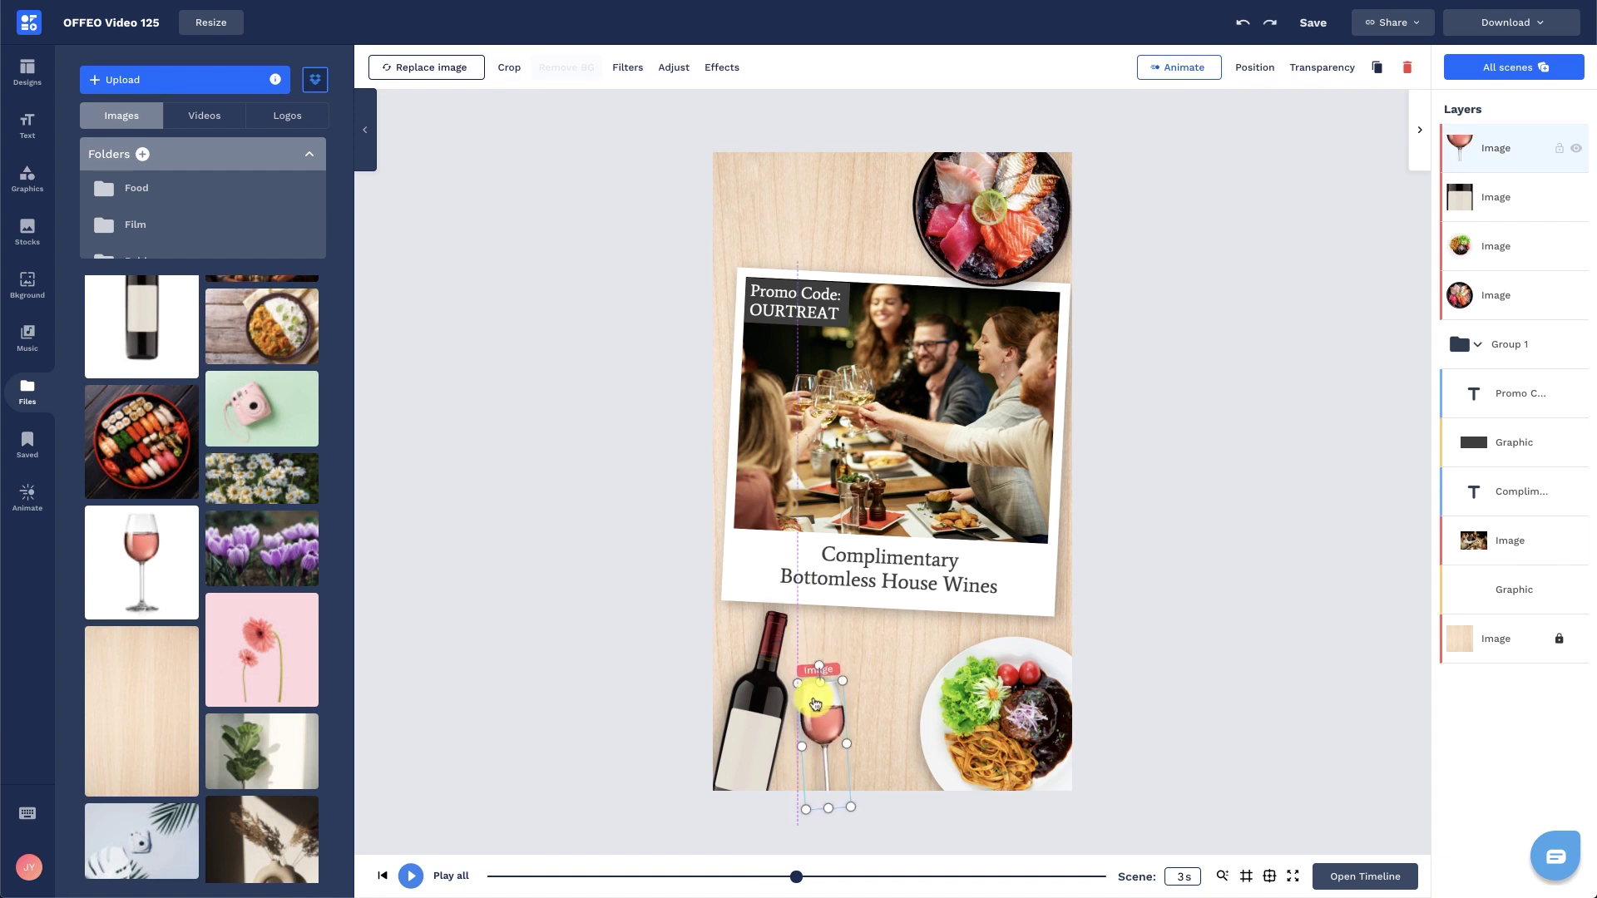
{"action": "left_click", "coordinate": [1230, 684]}
- Give the dark rectangle entrance and exit animations, match its timeline timing to the promo code text, and preview the scene
{"action": "left_click", "coordinate": [1328, 878]}
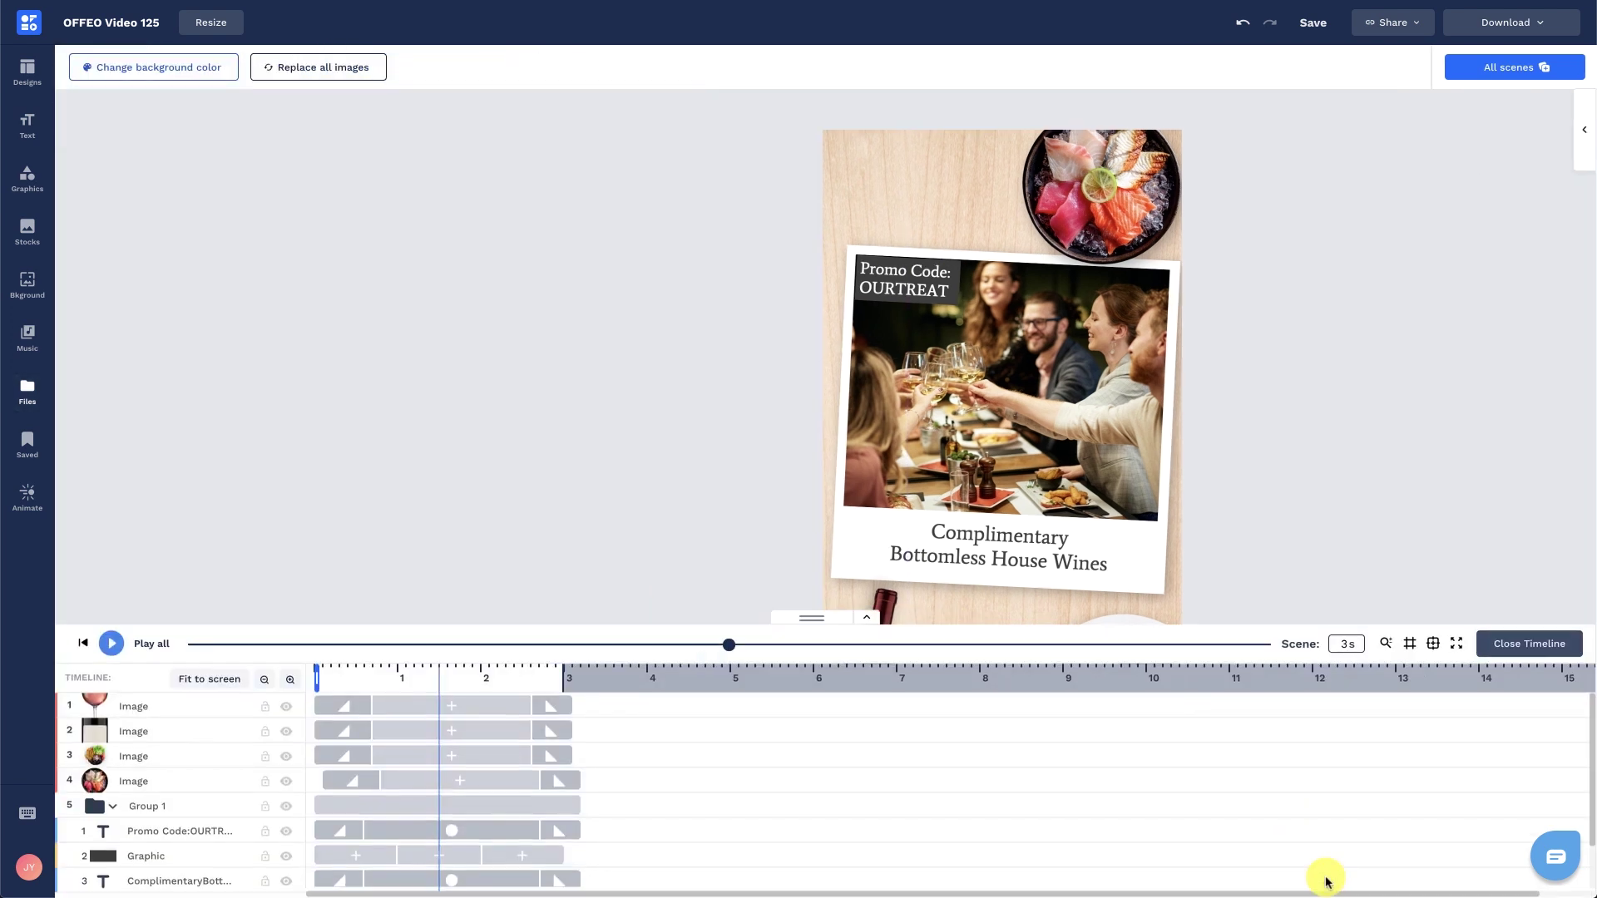
{"action": "left_click", "coordinate": [358, 776]}
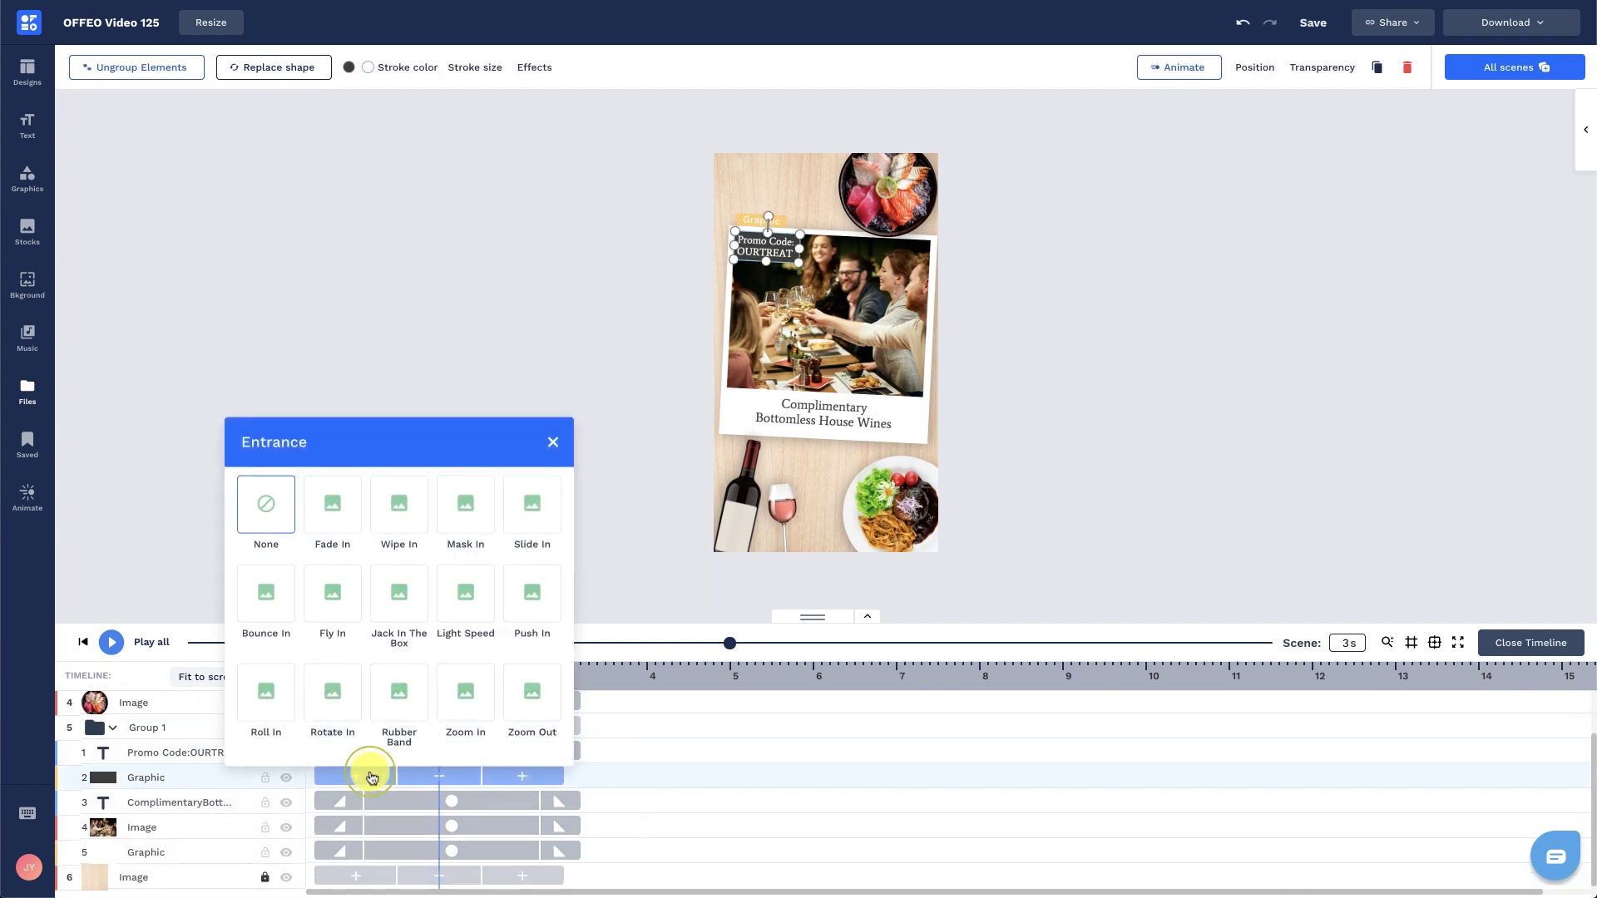
{"action": "left_click", "coordinate": [551, 324]}
{"action": "left_click", "coordinate": [522, 773]}
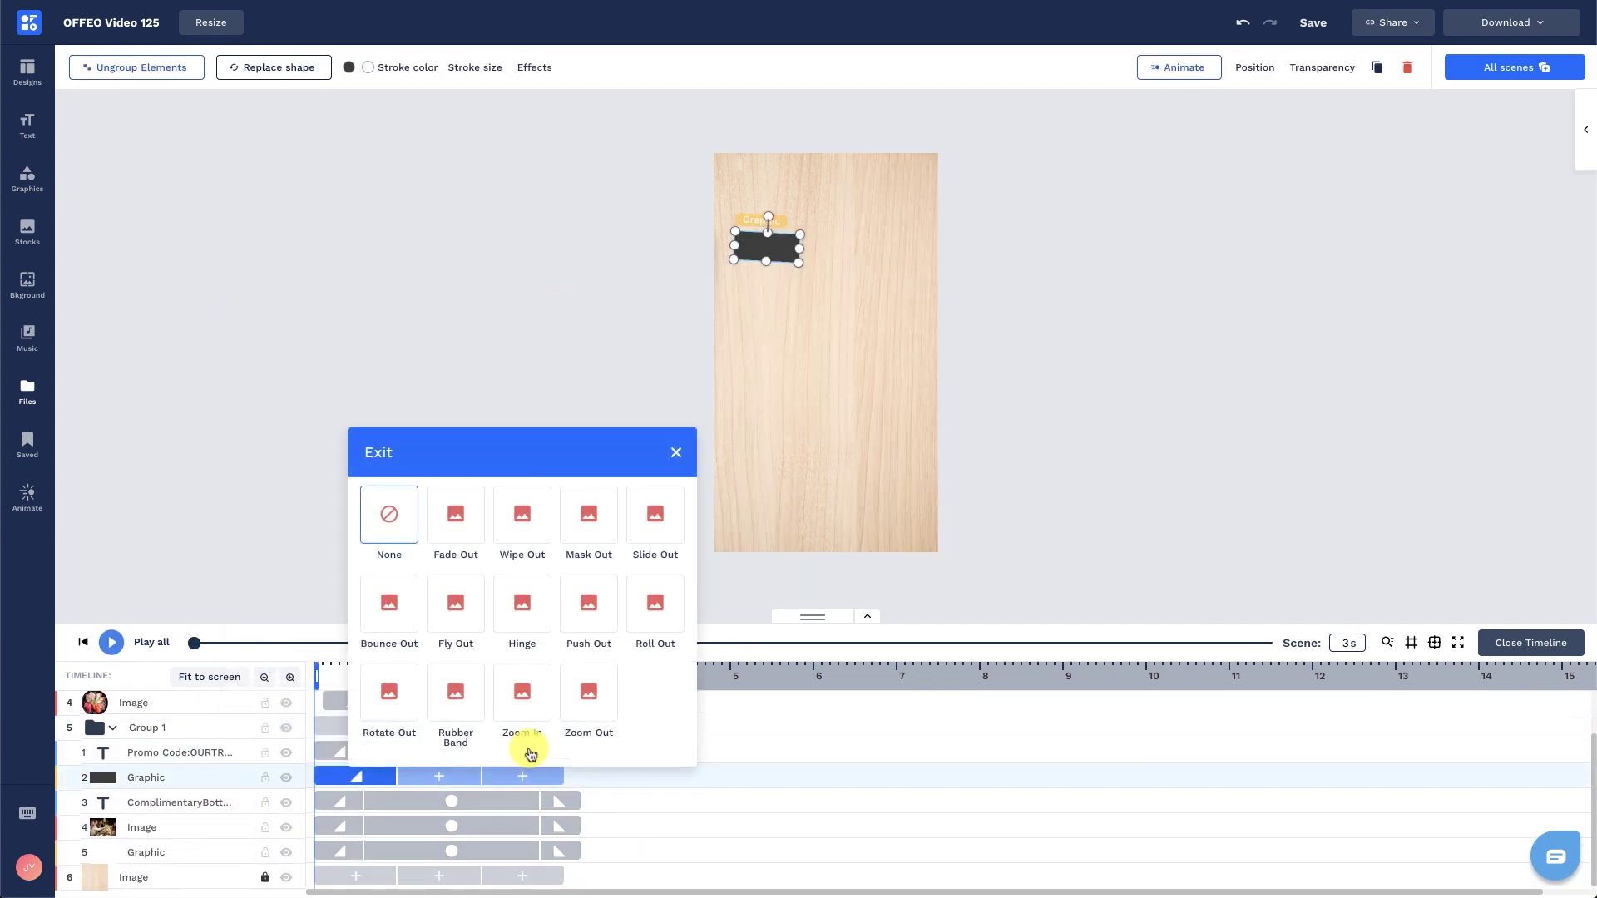
{"action": "left_click", "coordinate": [433, 670]}
{"action": "left_click", "coordinate": [434, 671]}
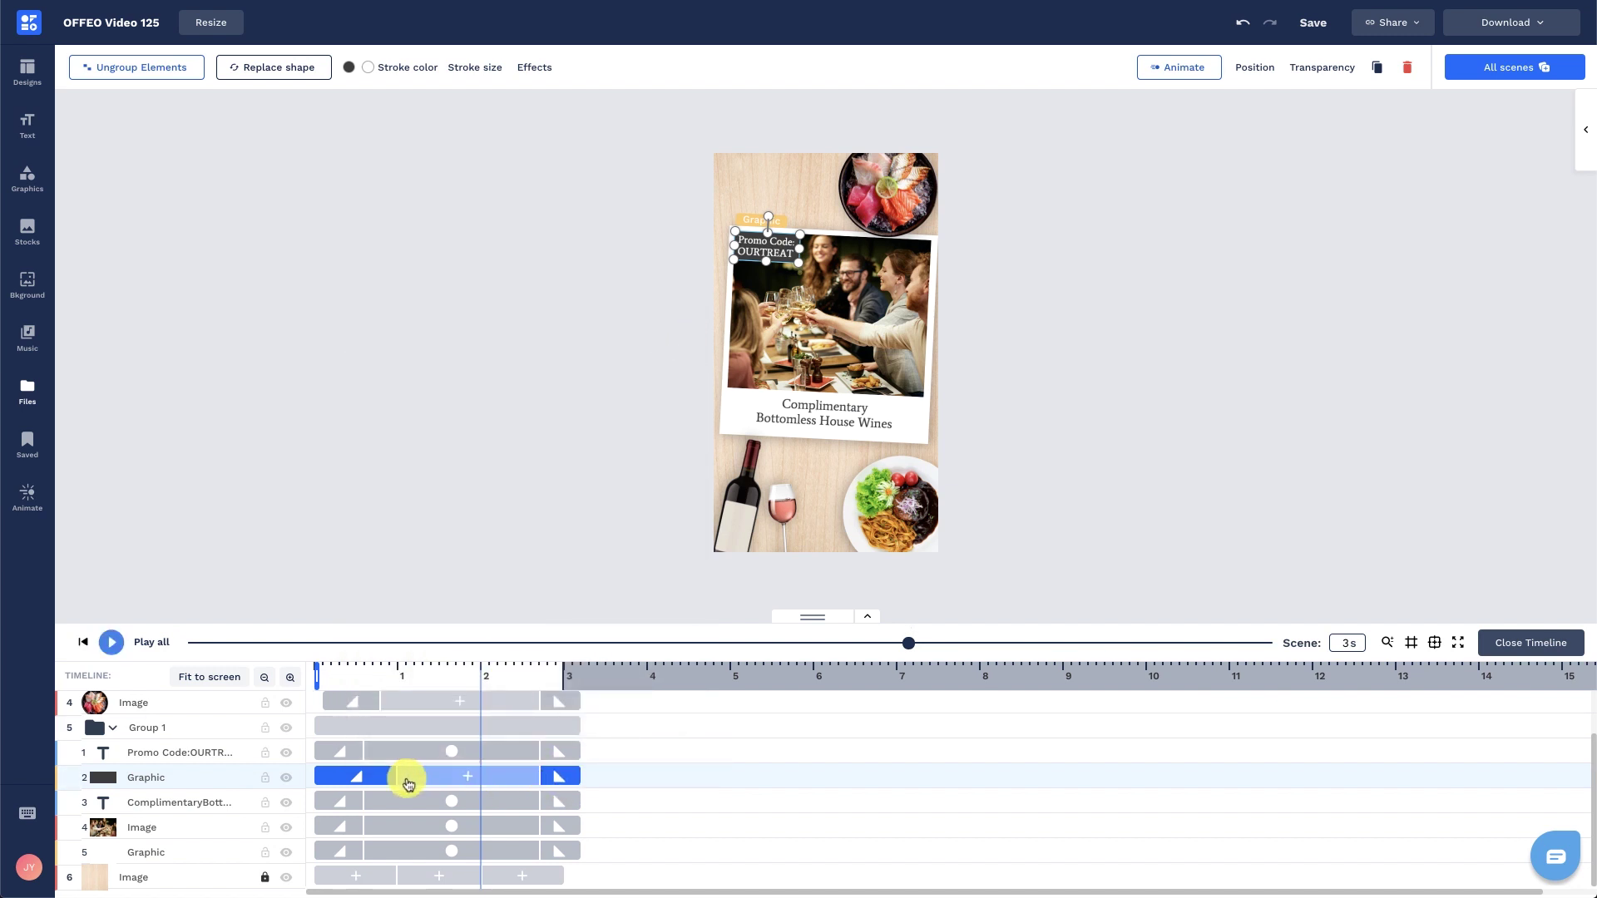
{"action": "left_click", "coordinate": [1509, 642]}
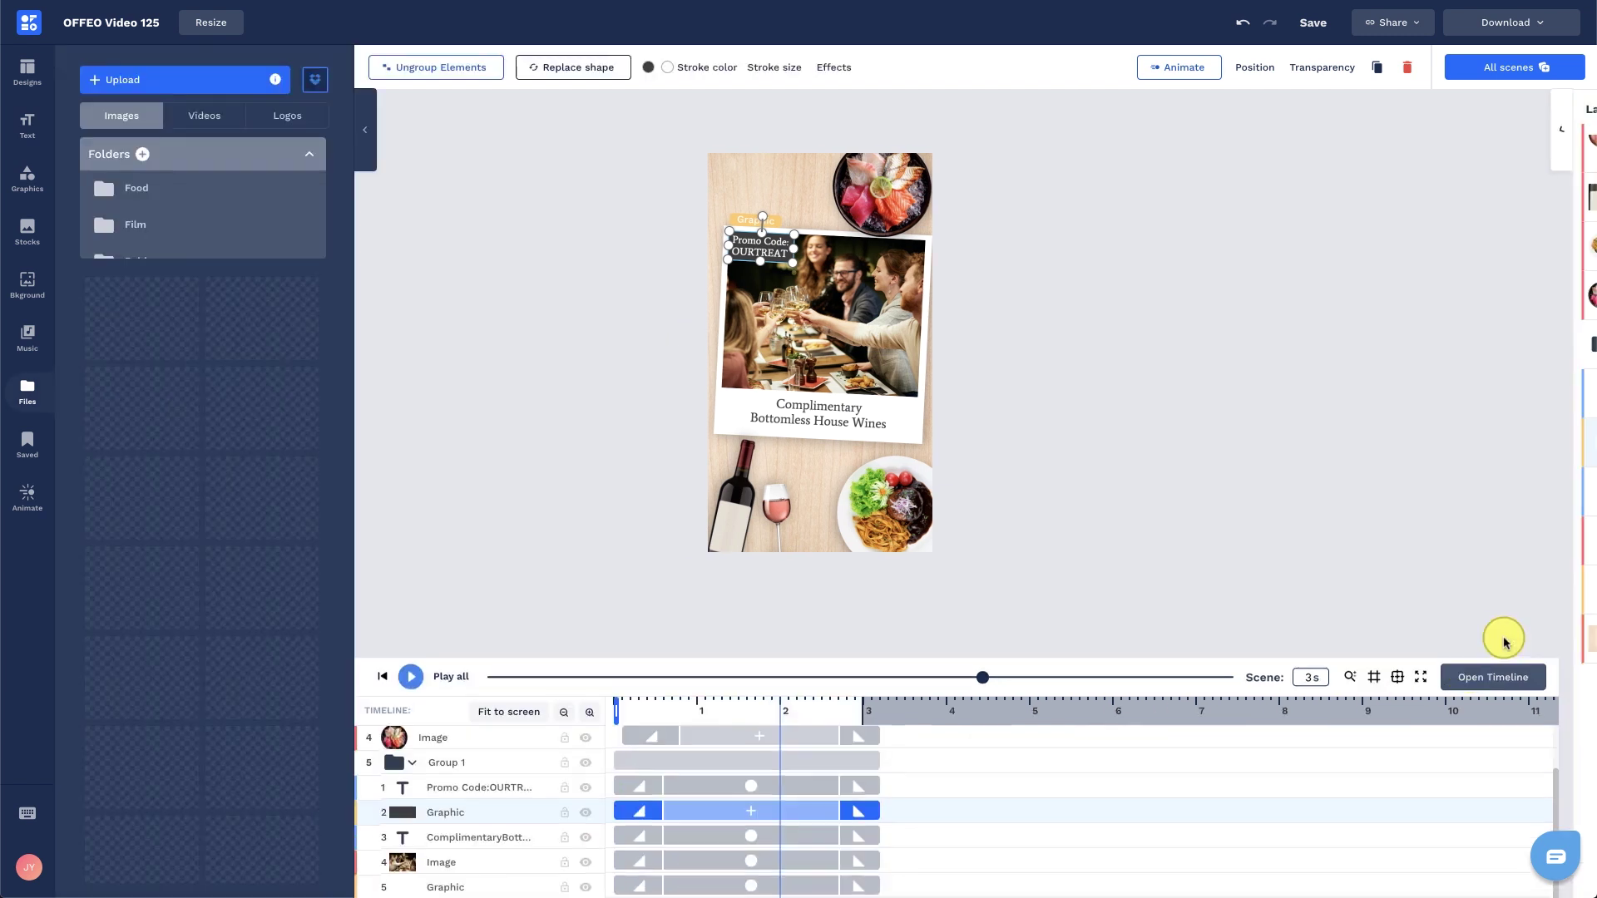
{"action": "key", "text": "space"}
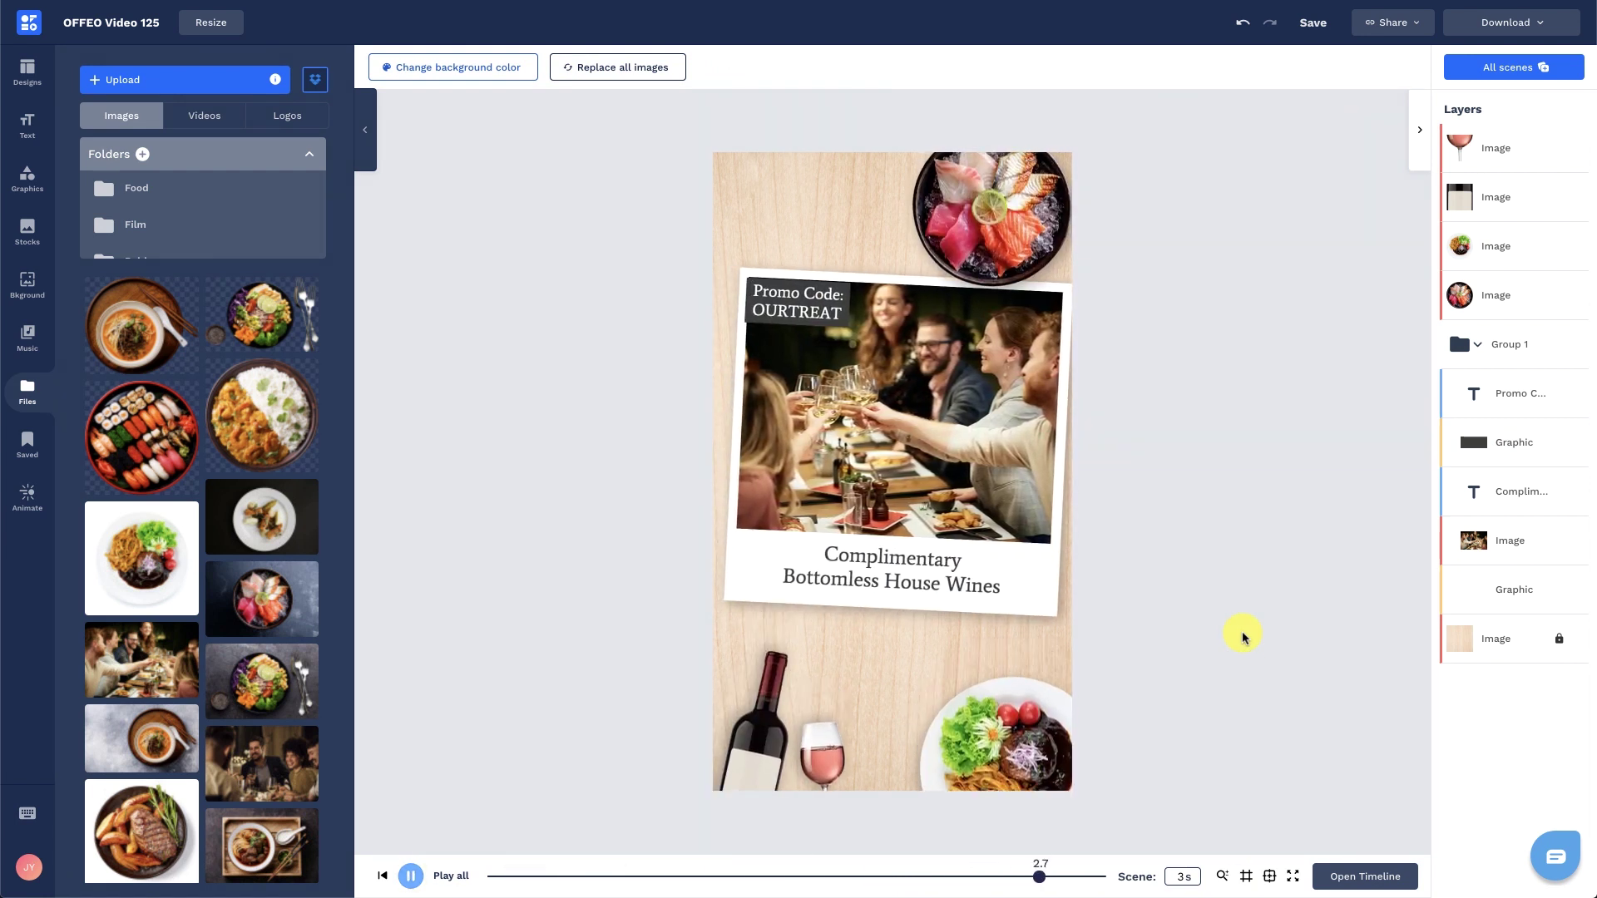
- Duplicate Scene 2 in the storyboard, move the copy to the end after the wine scene and open it for editing
{"action": "left_click", "coordinate": [1484, 70]}
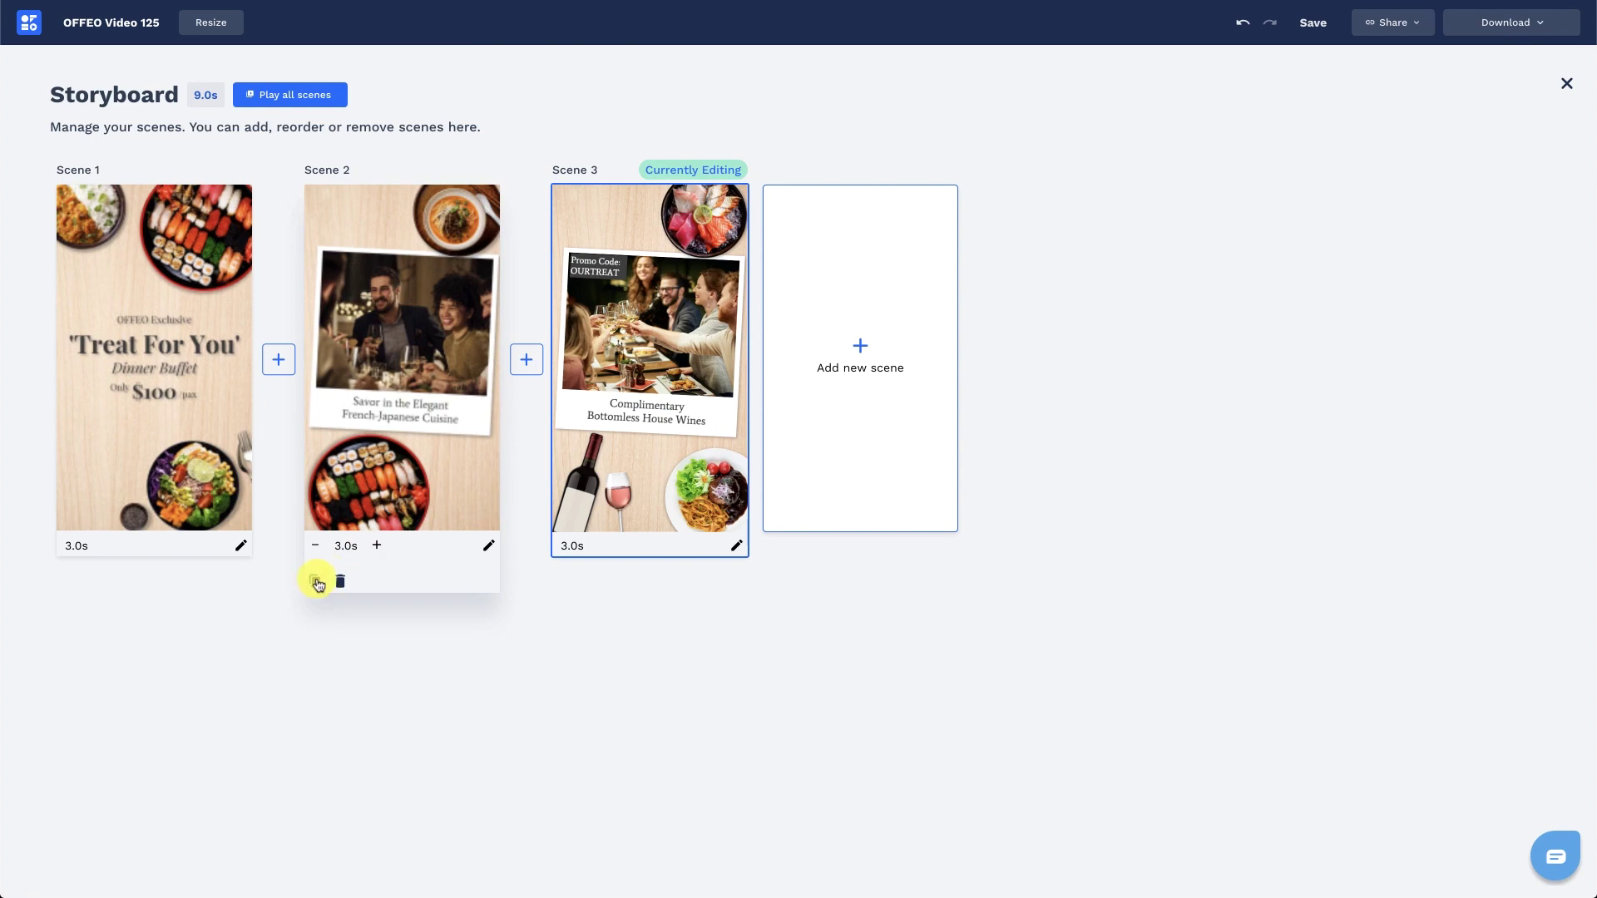
{"action": "left_click", "coordinate": [315, 581]}
{"action": "left_click_drag", "start_coordinate": [617, 411], "coordinate": [871, 449]}
{"action": "left_click", "coordinate": [871, 449]}
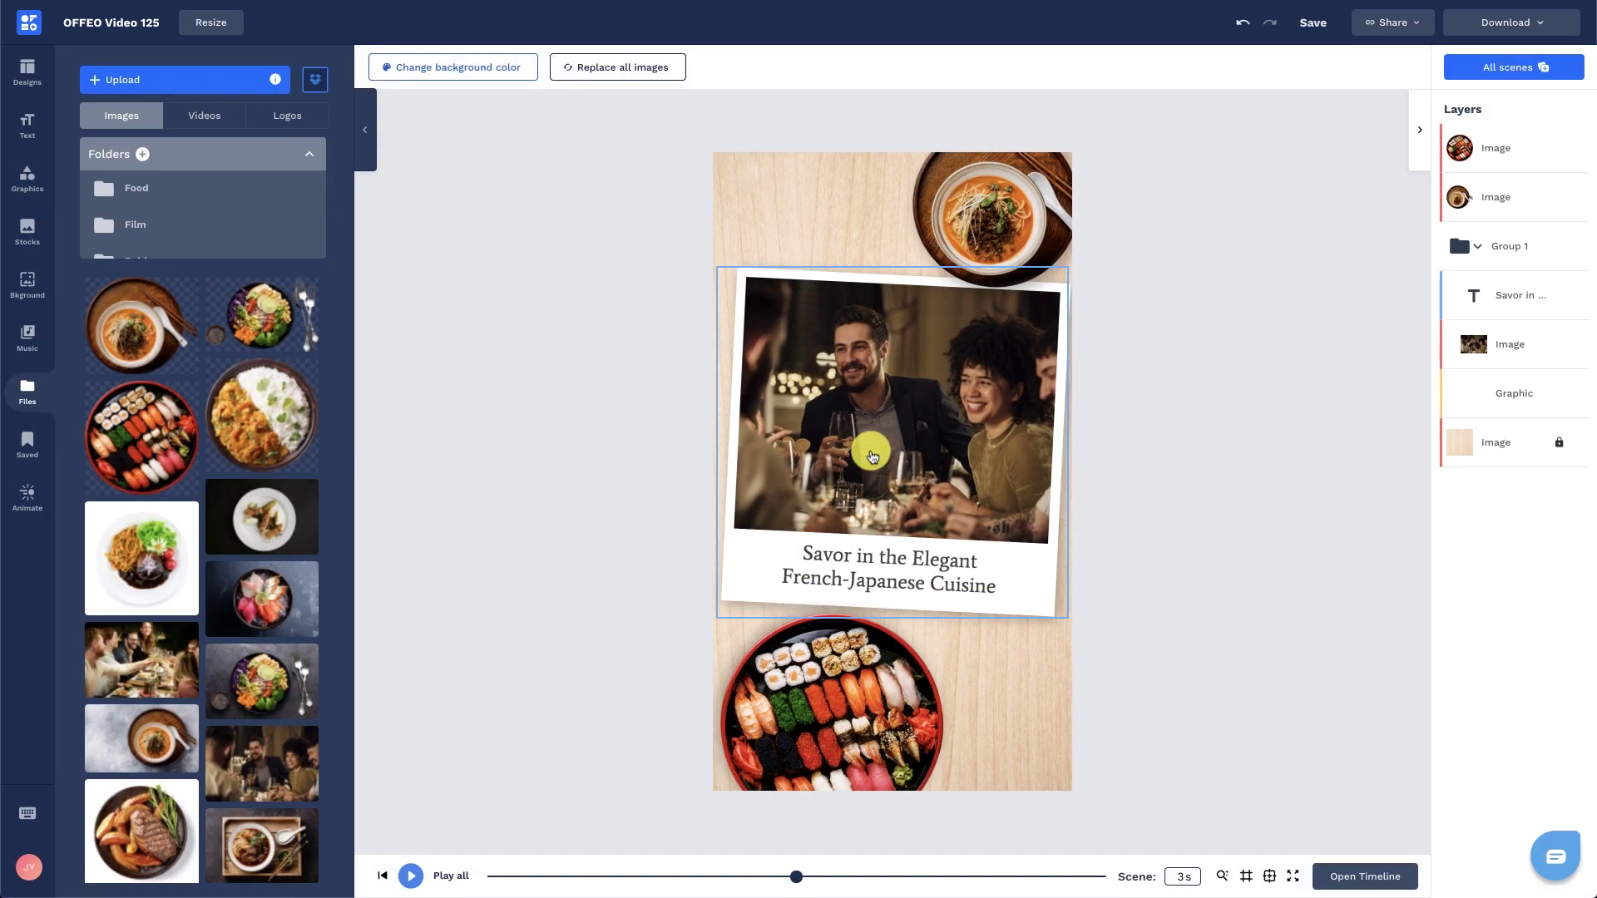
- Replace the framed couple photo with the picture of a waitress serving guests at a restaurant table
{"action": "left_click", "coordinate": [1505, 345]}
{"action": "left_click", "coordinate": [573, 66]}
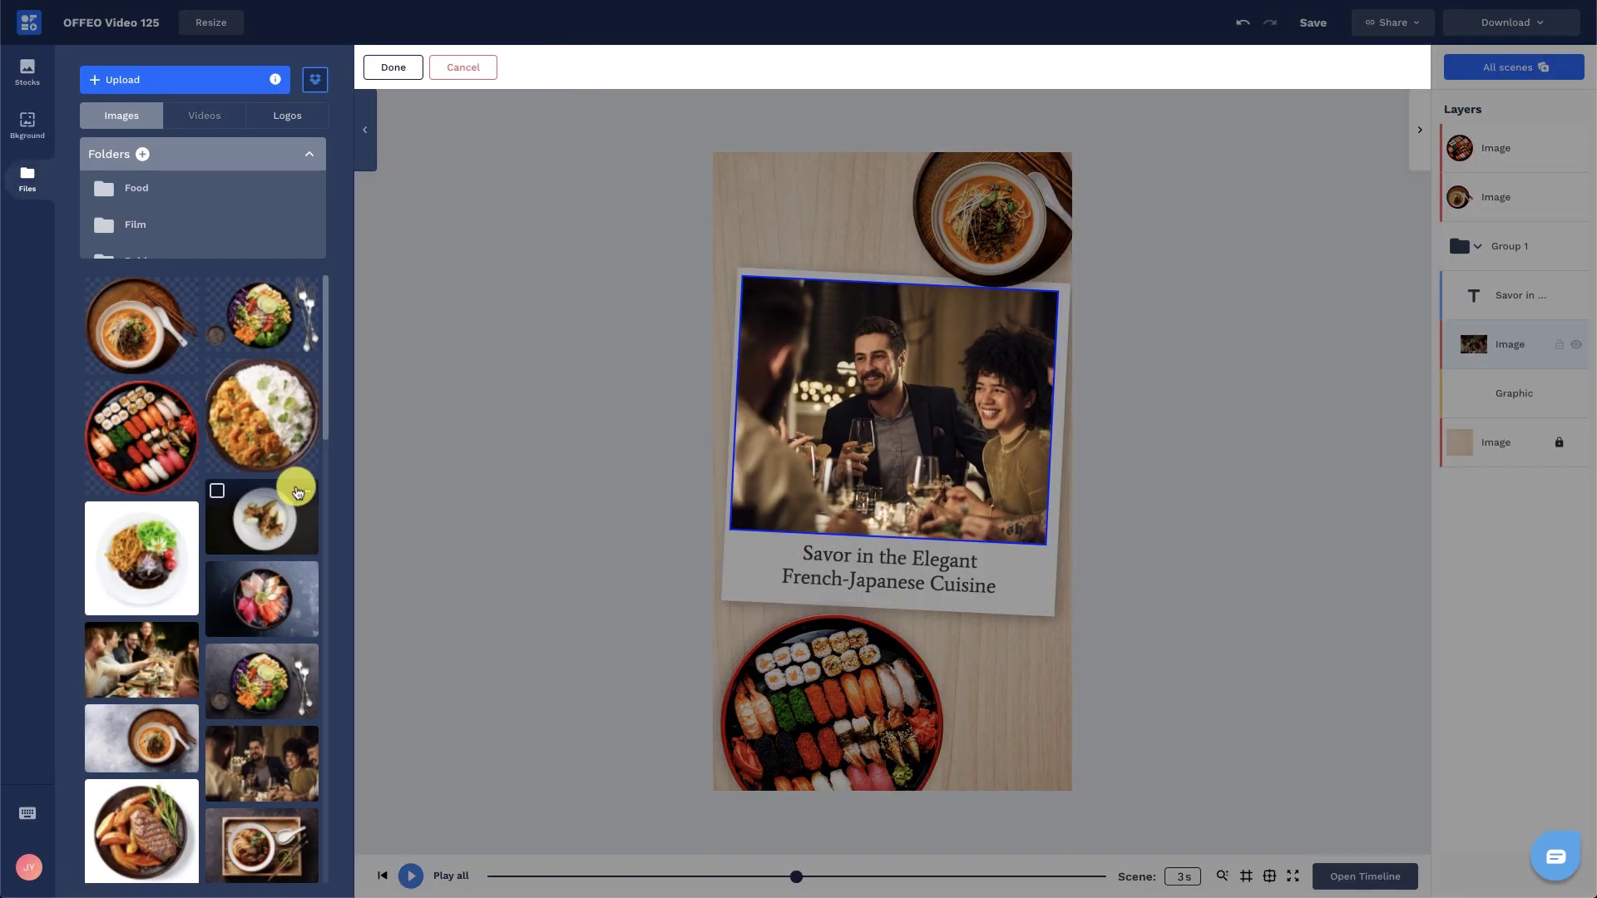
{"action": "scroll", "coordinate": [258, 582], "scroll_direction": "down", "scroll_amount": 3}
{"action": "left_click", "coordinate": [257, 658]}
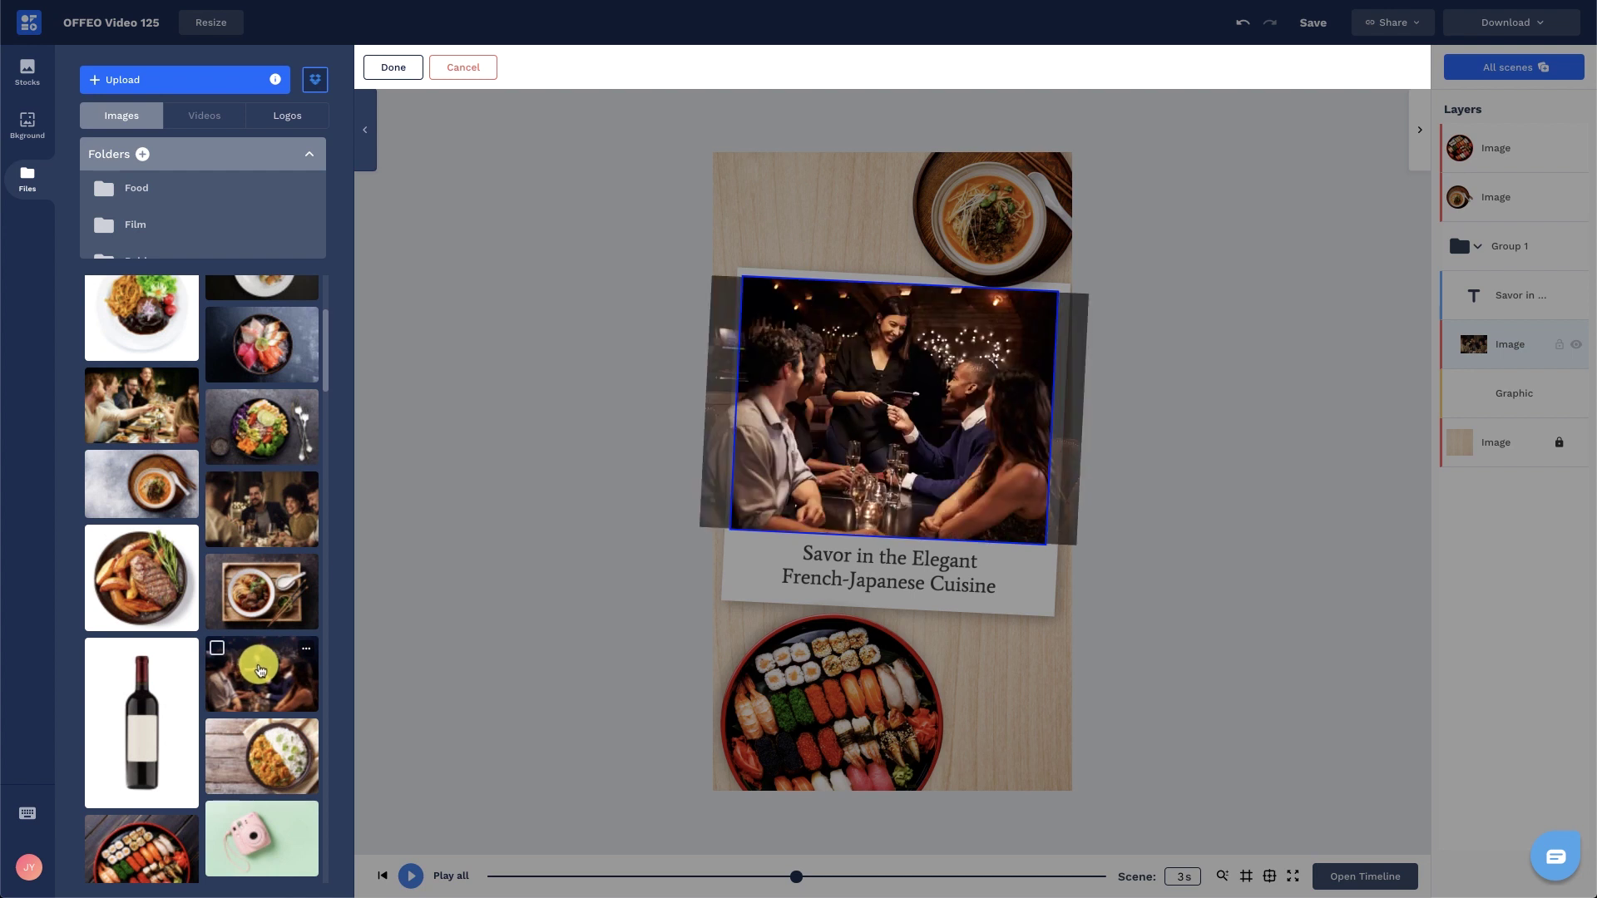
{"action": "left_click", "coordinate": [399, 67]}
- Crop the new restaurant photo to fit inside the white frame above the caption
{"action": "left_click", "coordinate": [648, 70]}
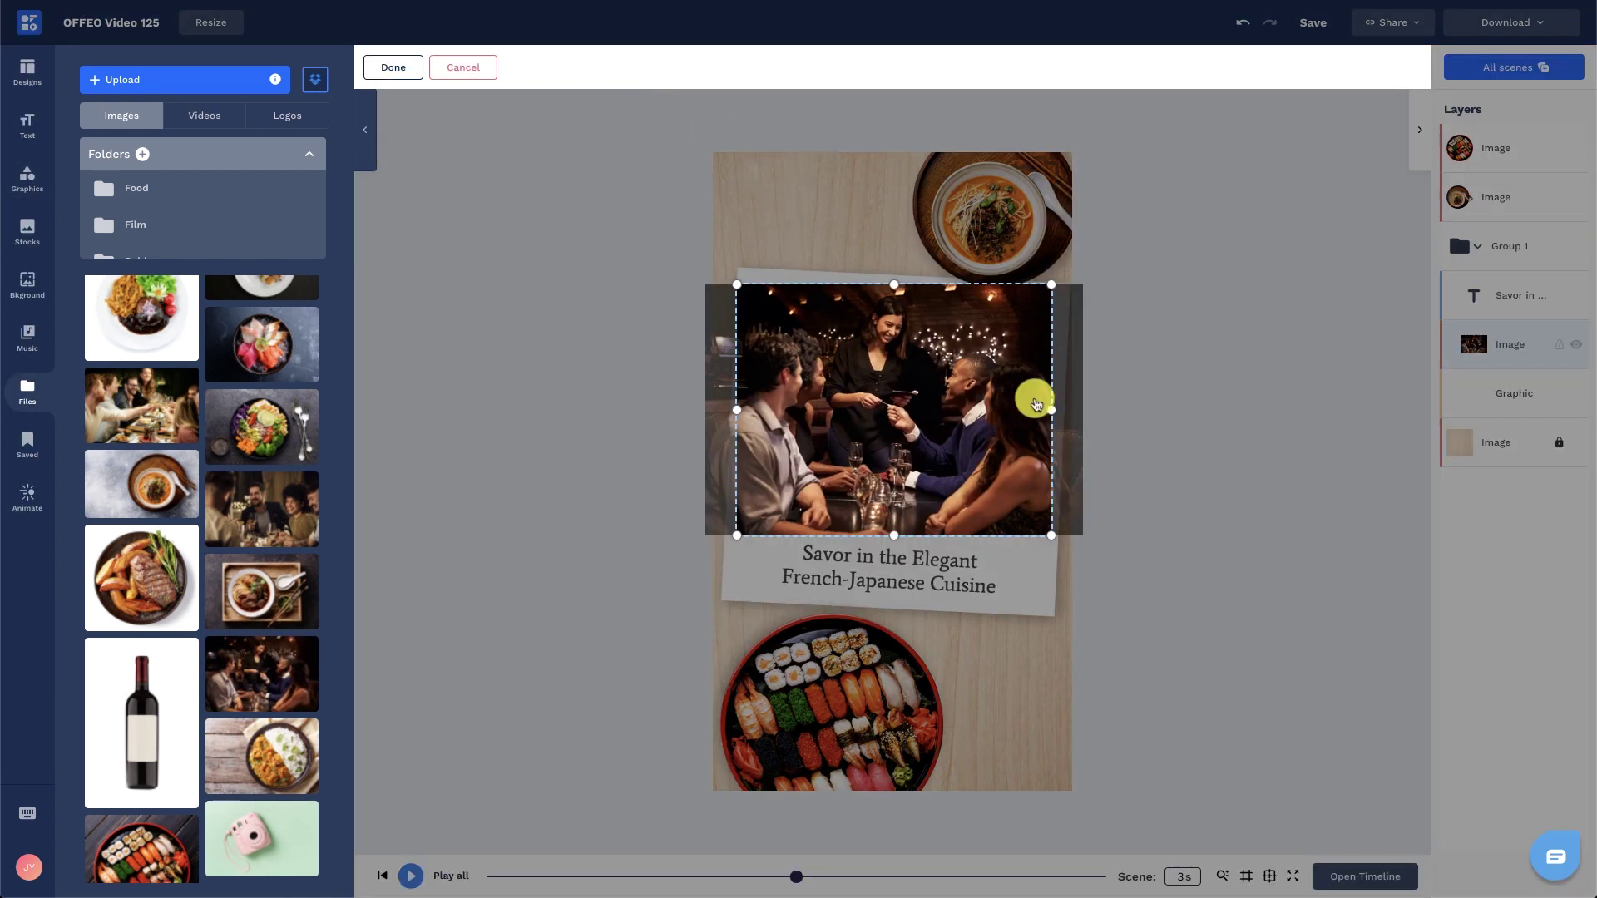
{"action": "left_click_drag", "start_coordinate": [1050, 413], "coordinate": [1009, 421]}
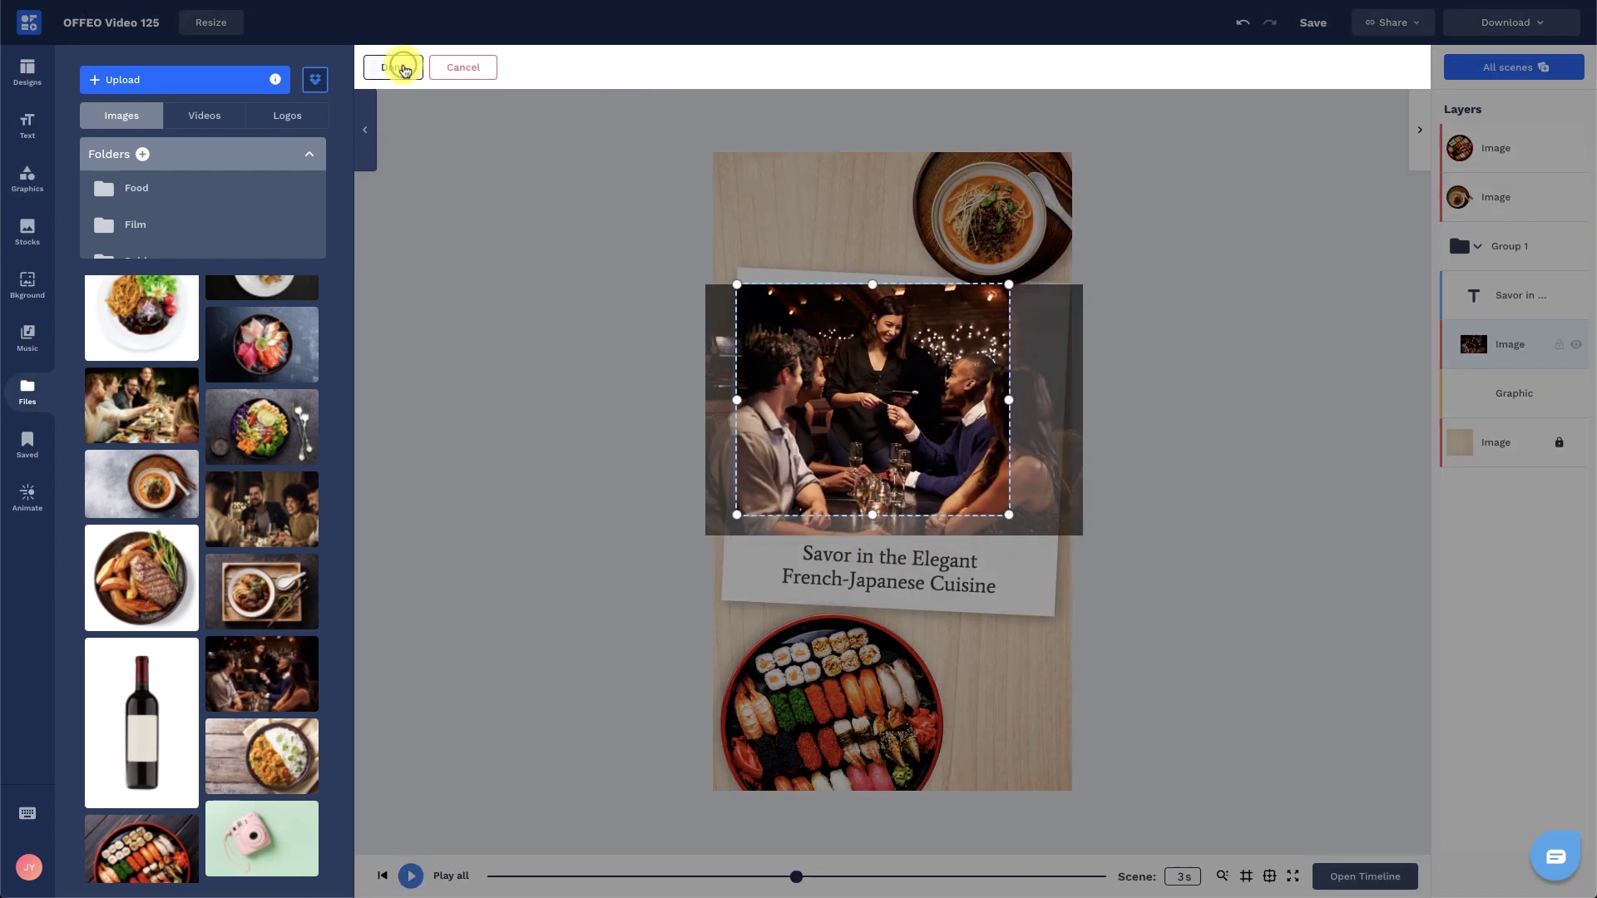
{"action": "left_click", "coordinate": [402, 68]}
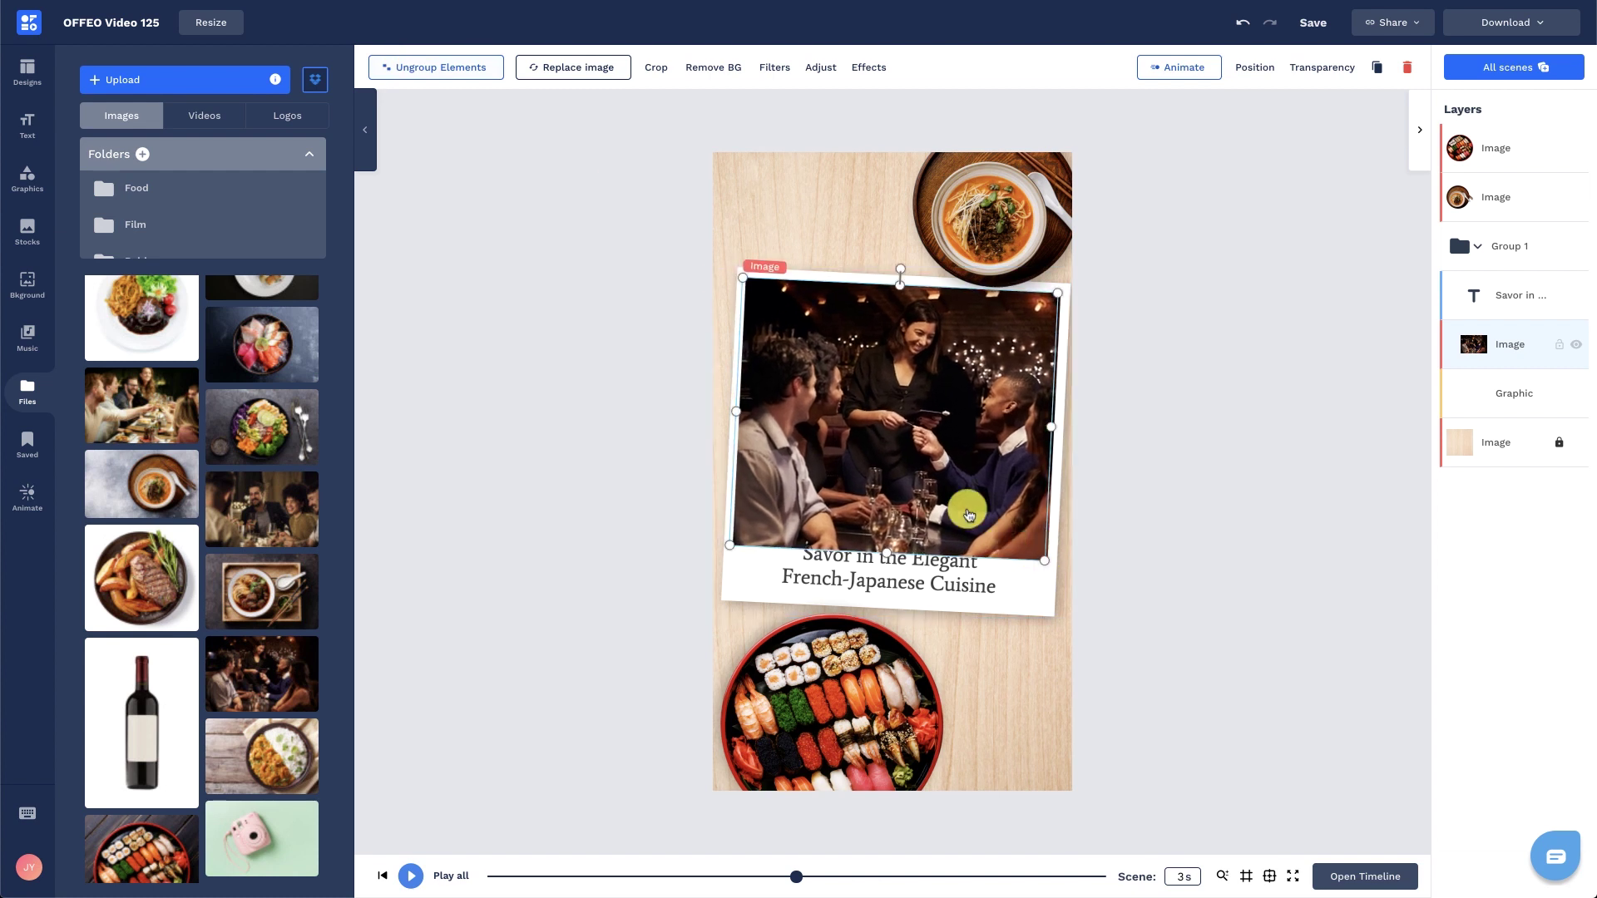
{"action": "left_click", "coordinate": [665, 69]}
{"action": "left_click", "coordinate": [393, 68]}
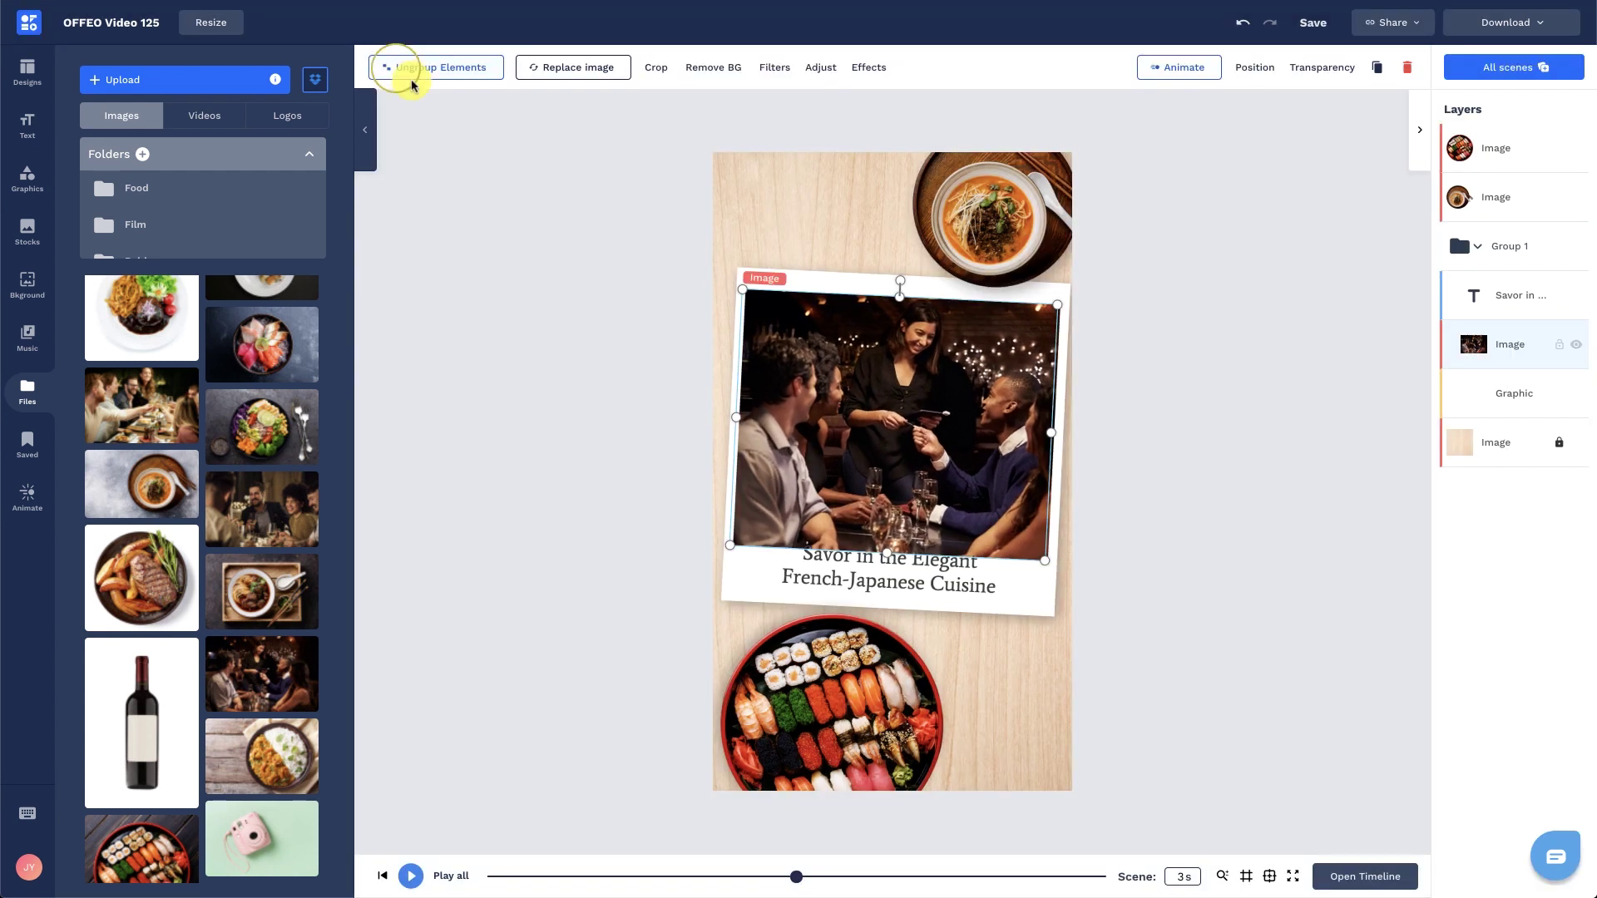
- Change the caption to "Enjoy additional savings with Mastercard®" and tilt the framed photo group counterclockwise
{"action": "left_click", "coordinate": [1536, 310]}
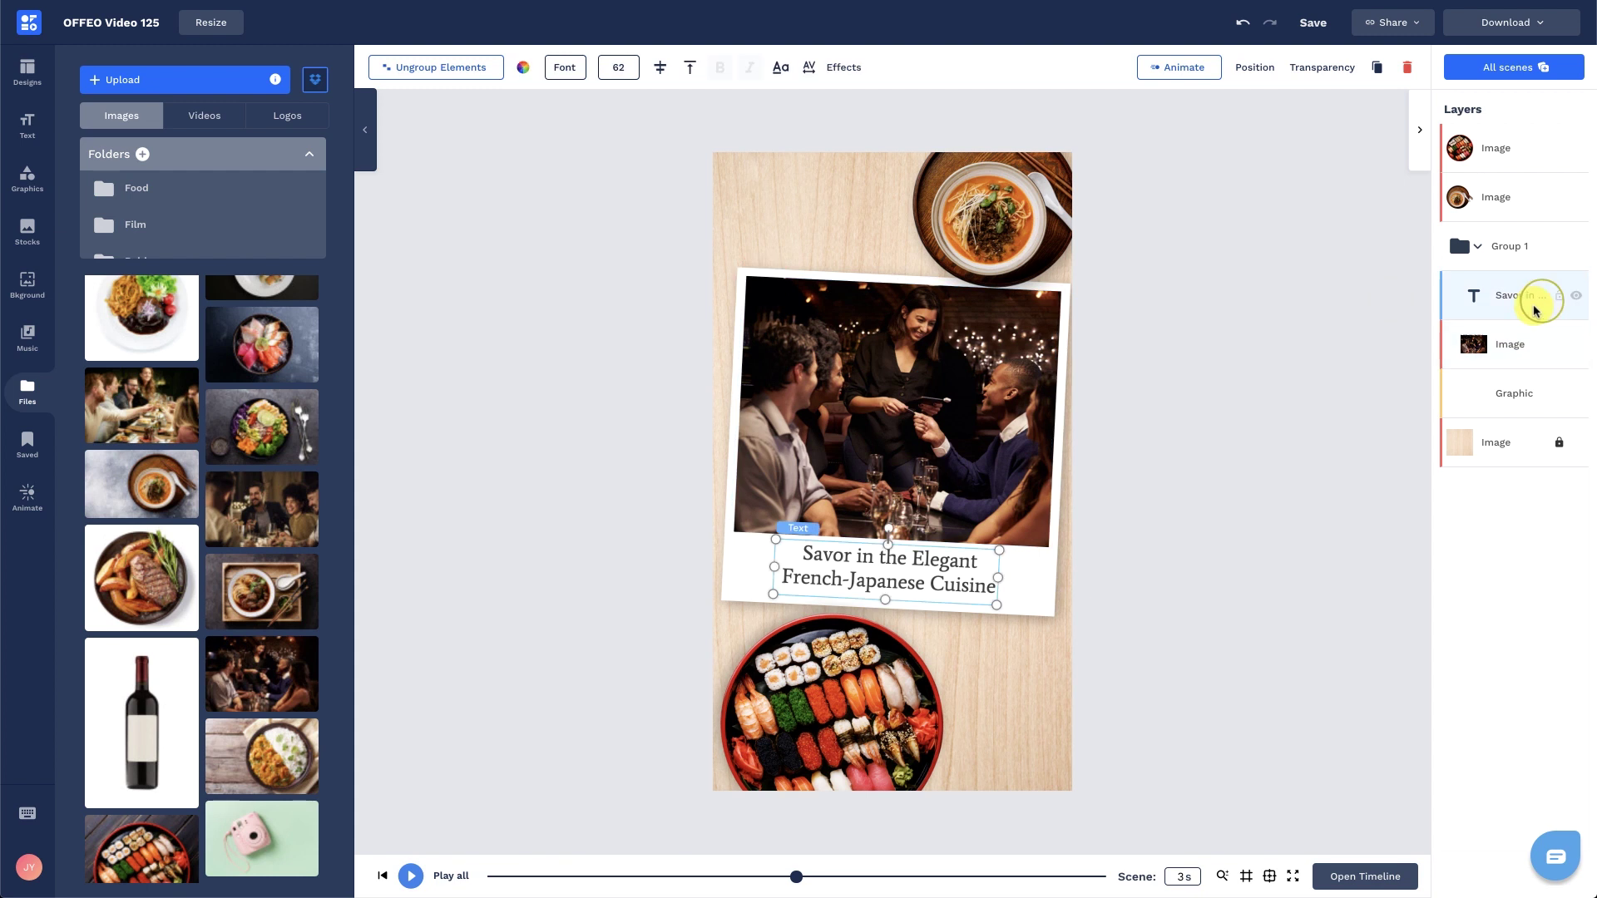
{"action": "double_click", "coordinate": [901, 581]}
{"action": "type", "text": "En"}
{"action": "left_click", "coordinate": [1096, 482]}
{"action": "left_click", "coordinate": [865, 299]}
{"action": "left_click_drag", "start_coordinate": [905, 251], "coordinate": [862, 294]}
- Replace the sushi platter with the photo of a white dinner plate on a black background
{"action": "left_click", "coordinate": [835, 704]}
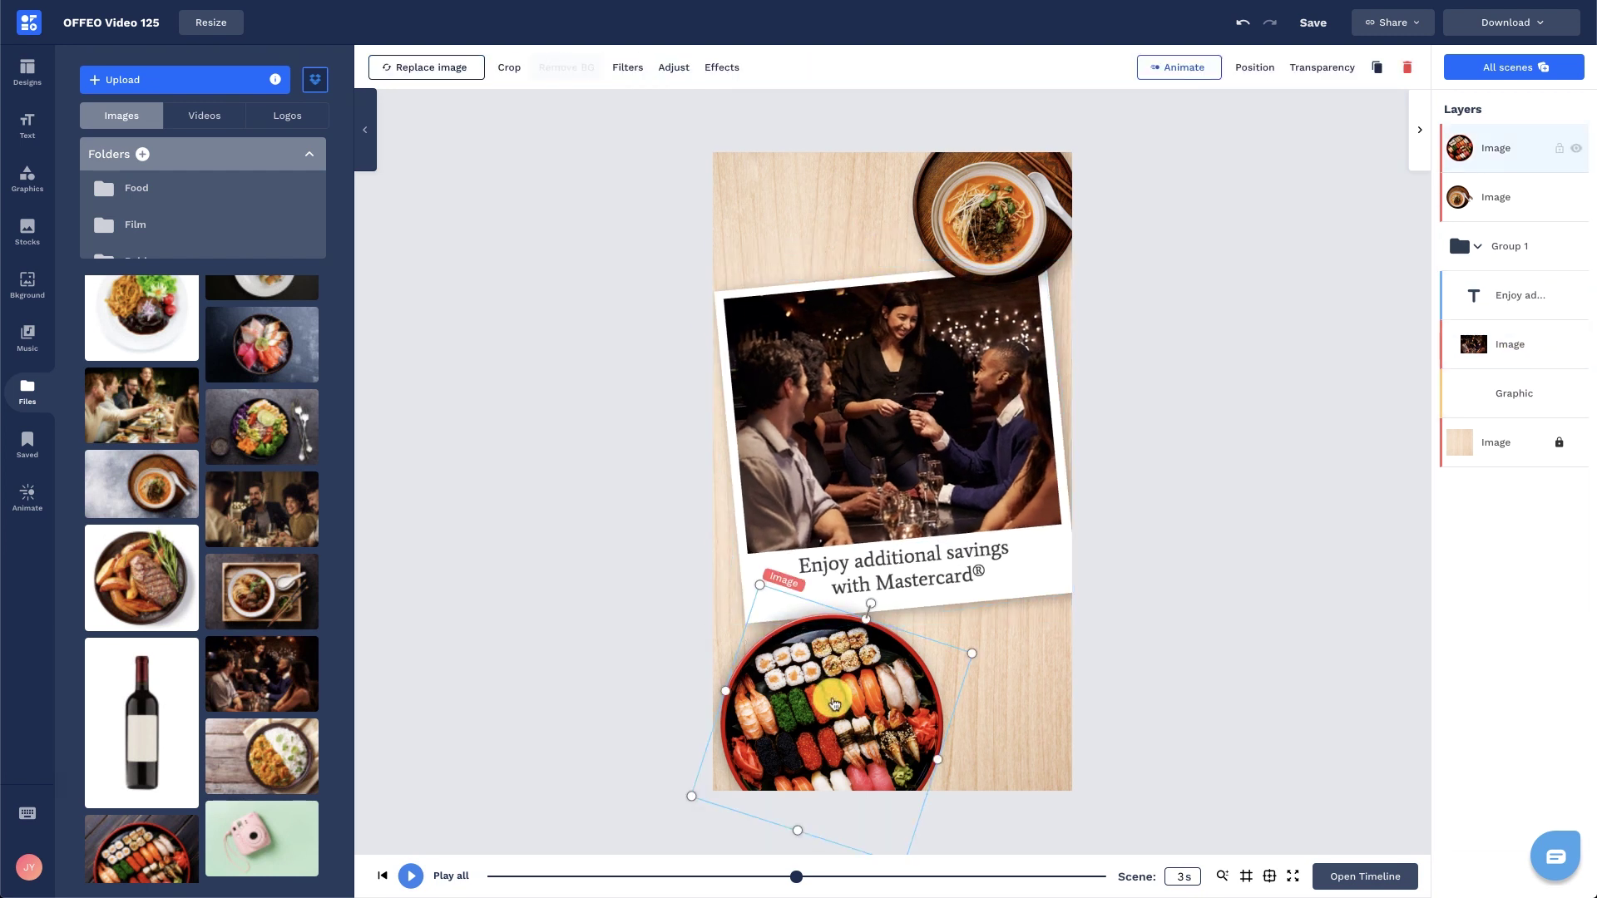
{"action": "left_click", "coordinate": [508, 68]}
{"action": "left_click", "coordinate": [307, 153]}
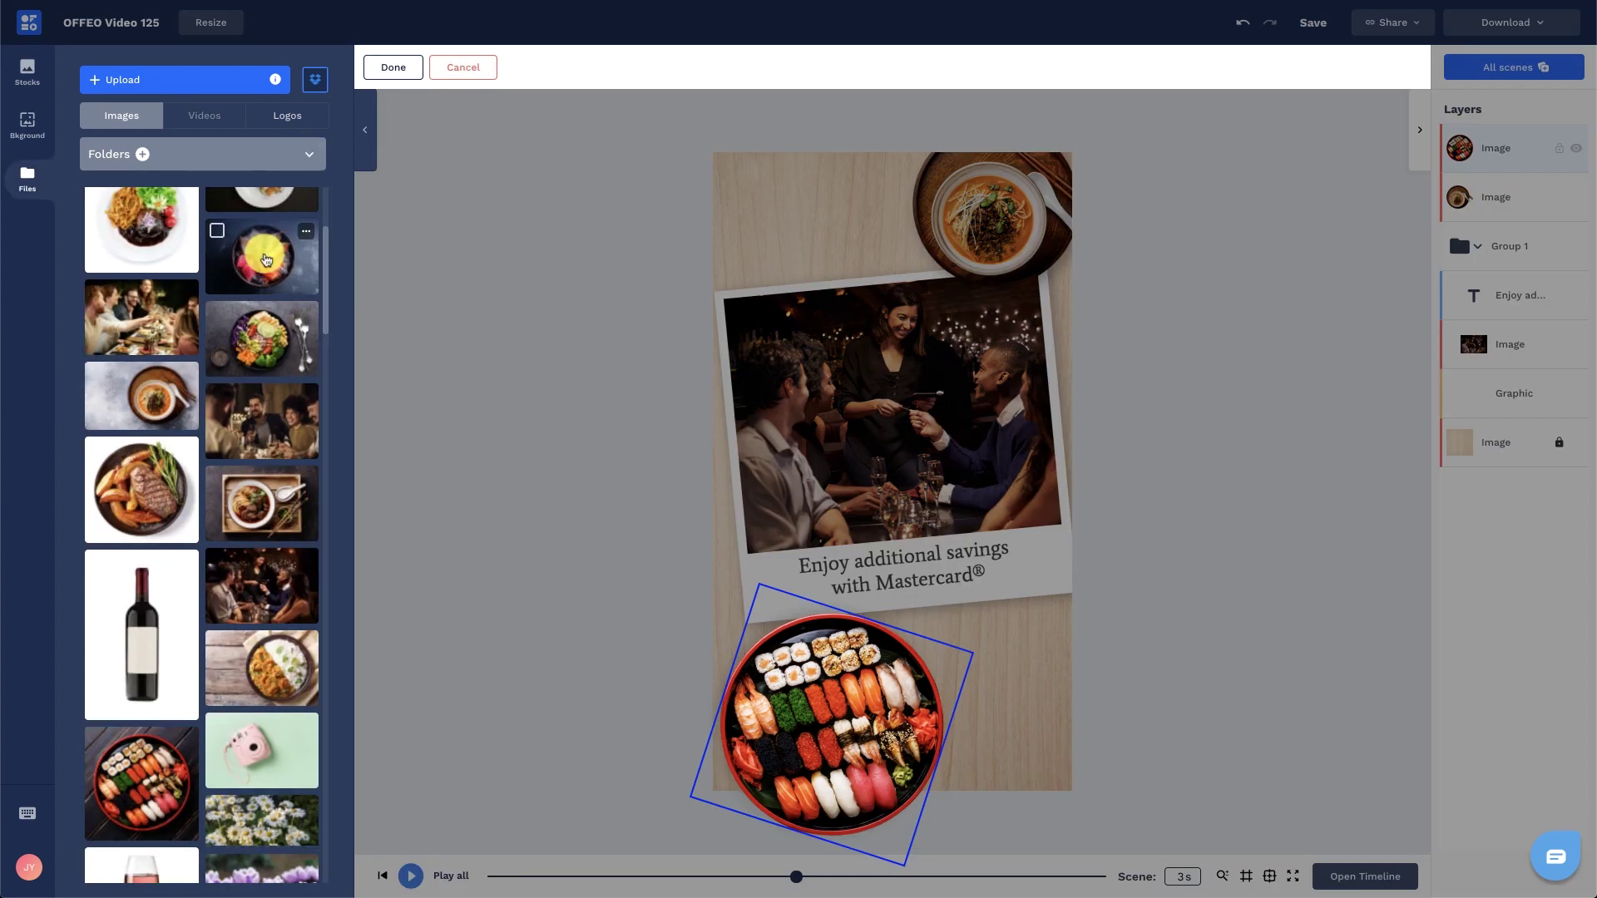
{"action": "left_click", "coordinate": [262, 428]}
{"action": "left_click", "coordinate": [398, 67]}
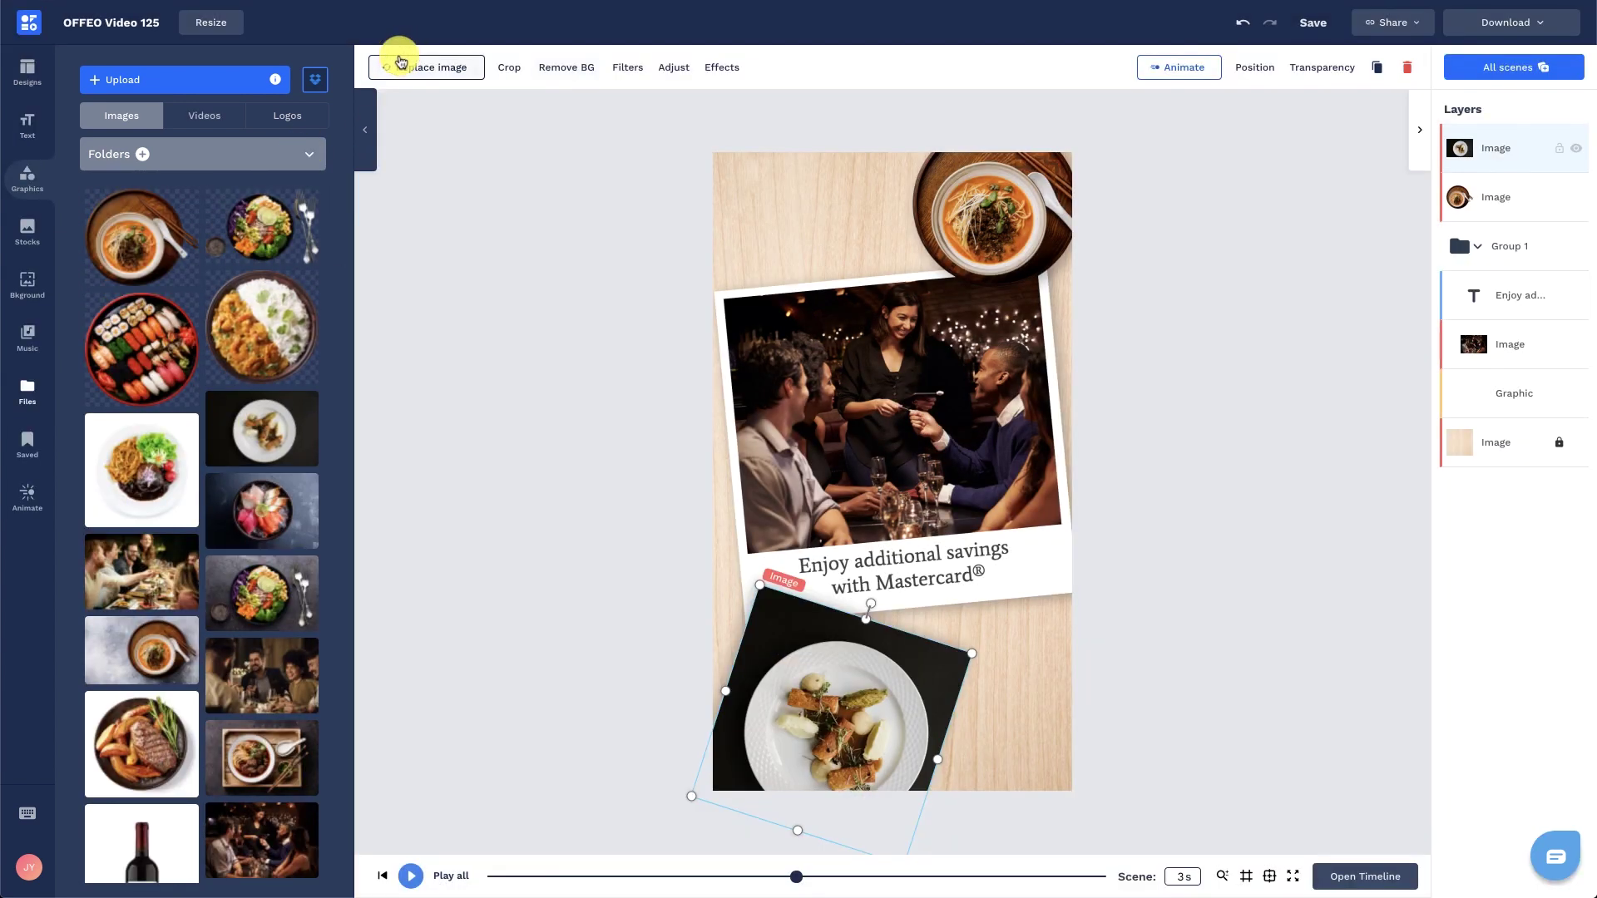
- Remove the dark background from the white plate picture, then shrink and reposition the plate below the framed photo
{"action": "left_click", "coordinate": [559, 65]}
{"action": "left_click", "coordinate": [731, 478]}
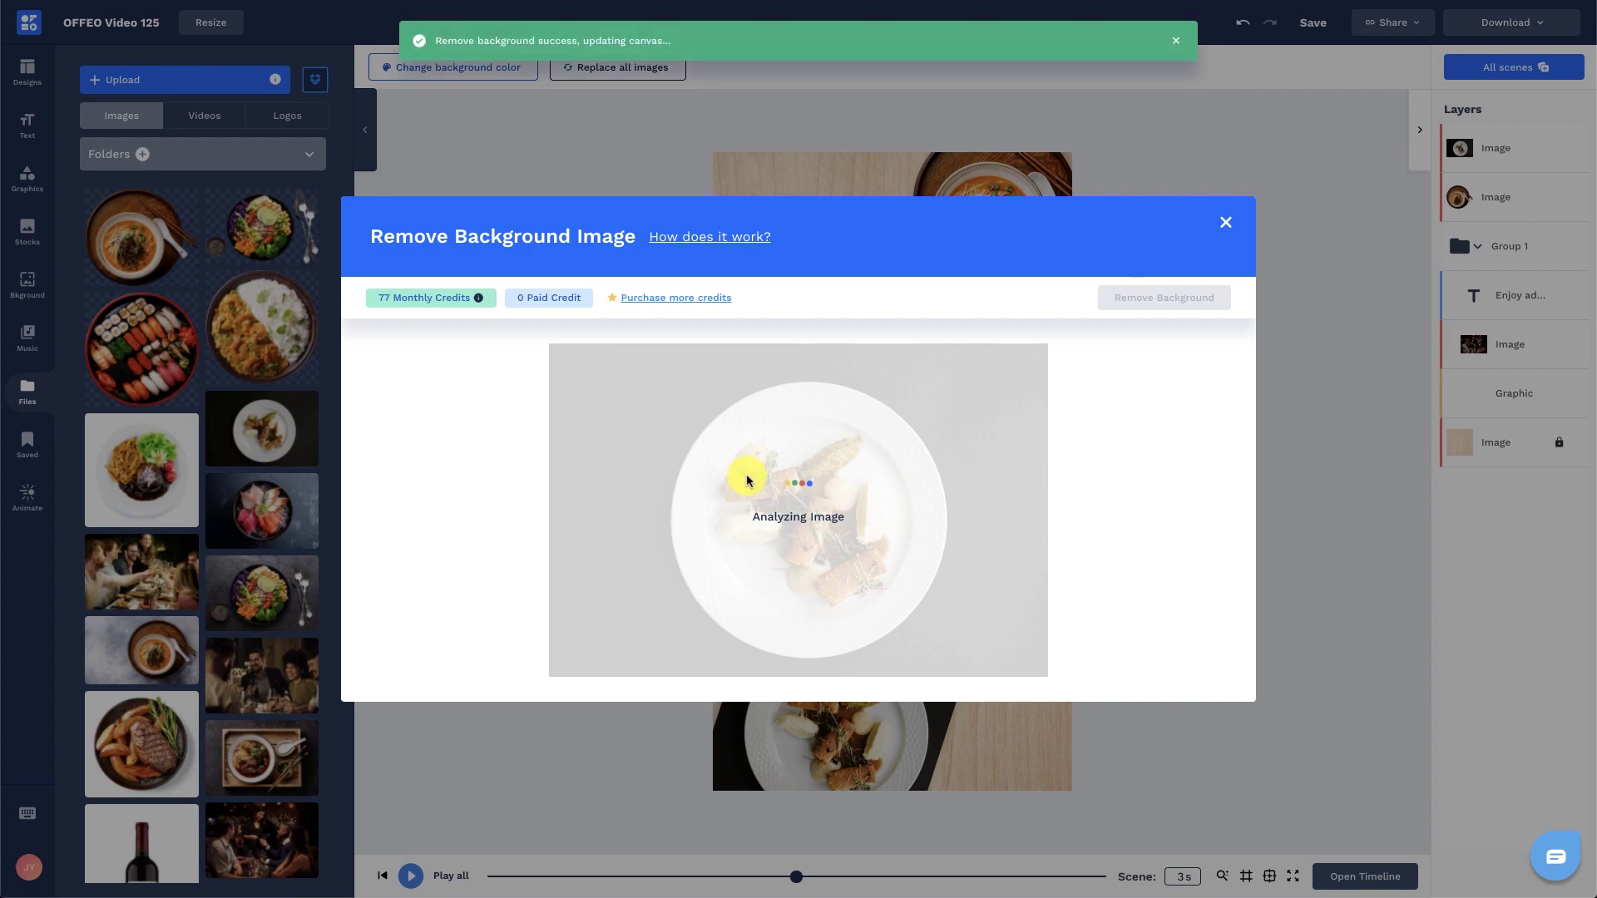
{"action": "left_click_drag", "start_coordinate": [967, 661], "coordinate": [819, 720]}
- Duplicate the white plate, place the copy to its upper right and replace the copy with the steak dish picture
{"action": "key", "text": "ctrl+d"}
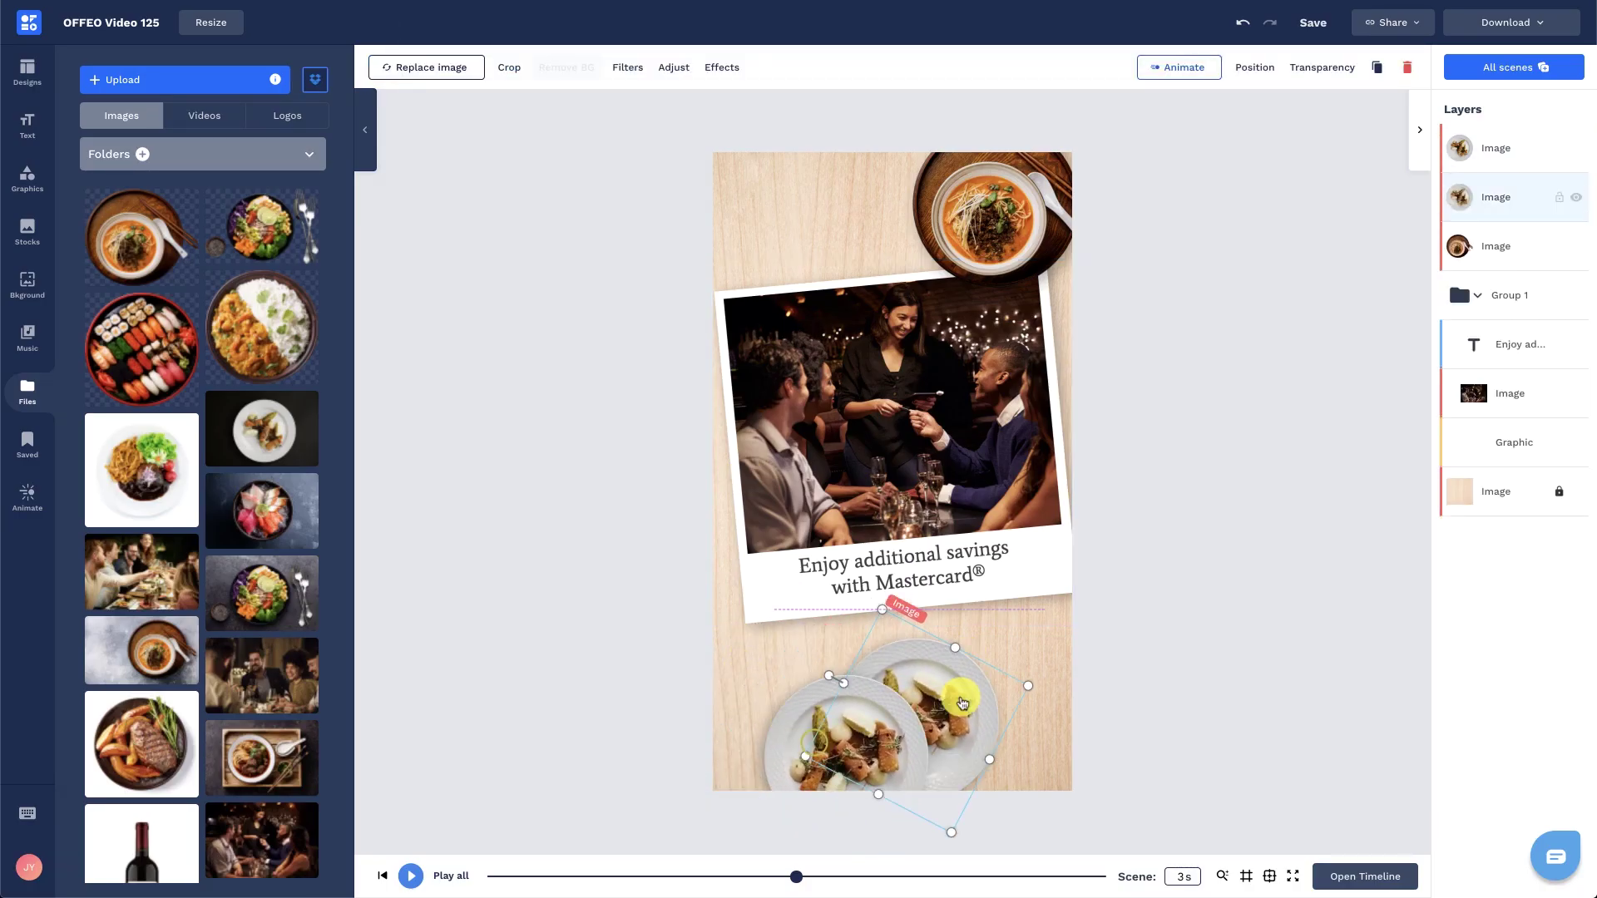
{"action": "left_click_drag", "start_coordinate": [956, 699], "coordinate": [1023, 686]}
{"action": "left_click", "coordinate": [509, 67]}
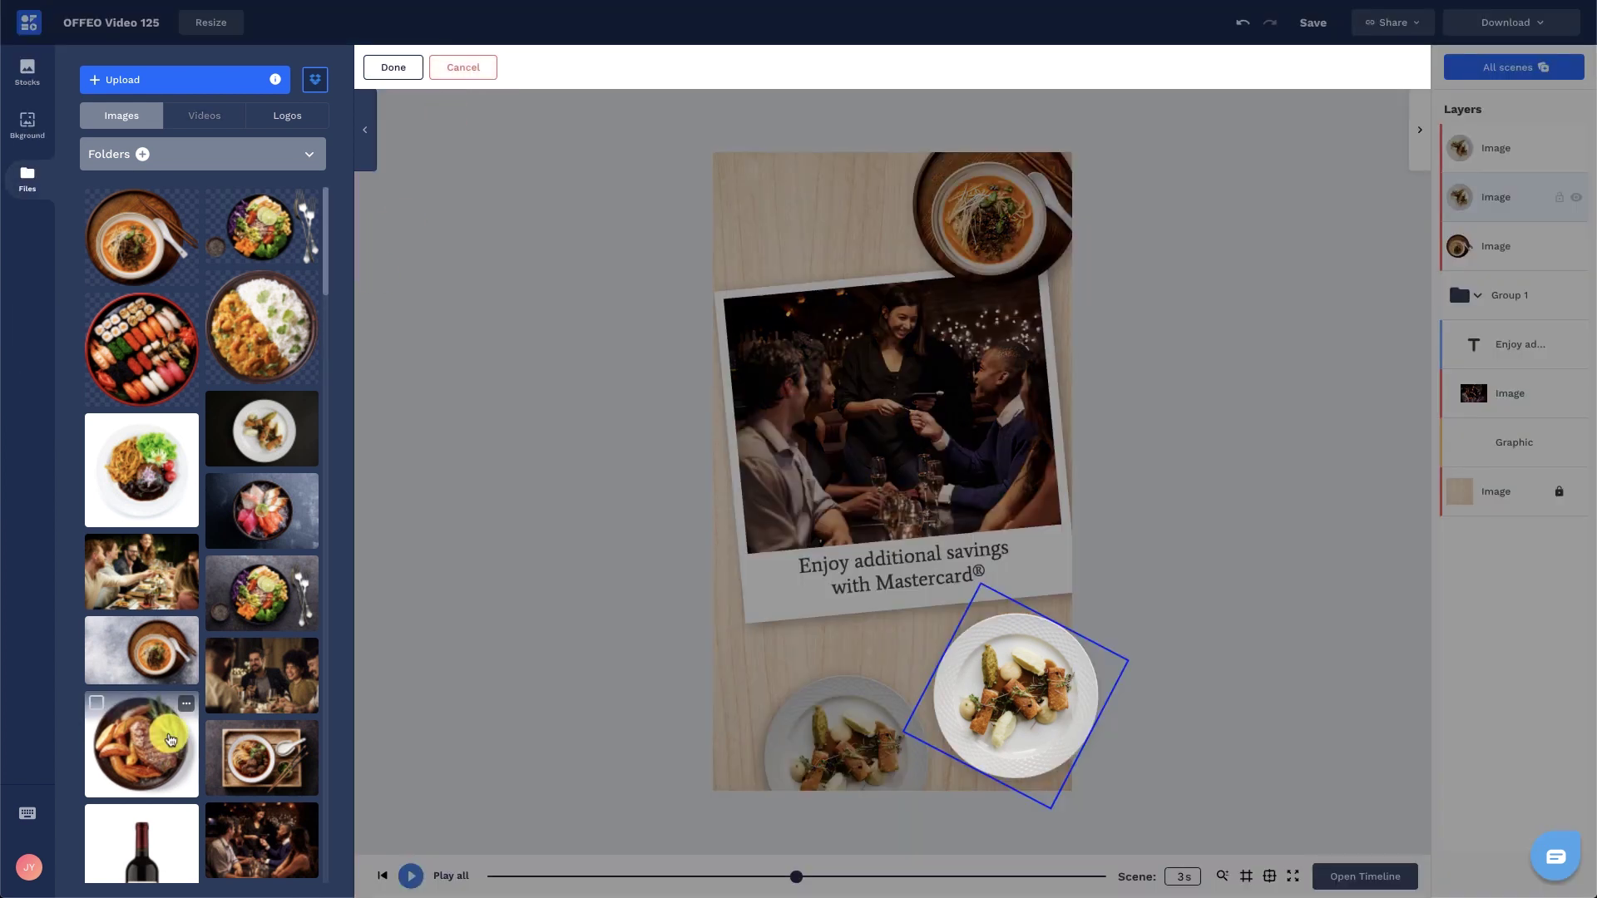
{"action": "left_click", "coordinate": [142, 745]}
{"action": "left_click", "coordinate": [397, 67]}
- Remove the steak picture's background and adjust the placement of the two dishes below the framed photo
{"action": "left_click", "coordinate": [572, 68]}
{"action": "left_click", "coordinate": [1163, 228]}
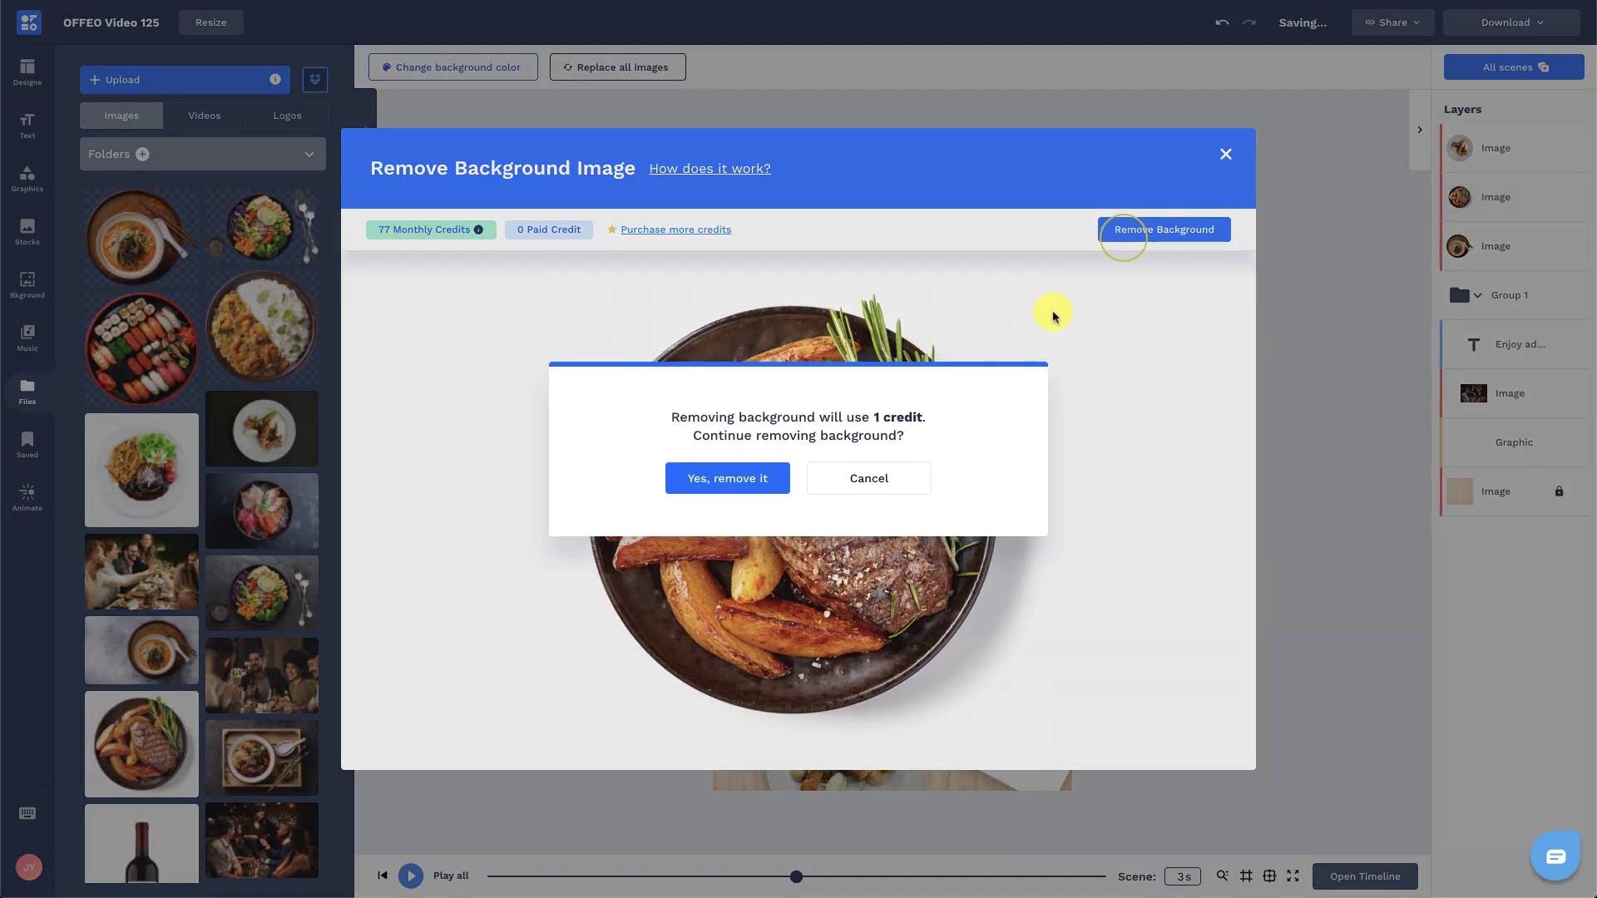
{"action": "left_click", "coordinate": [761, 475]}
{"action": "left_click_drag", "start_coordinate": [937, 657], "coordinate": [930, 635]}
{"action": "left_click", "coordinate": [860, 747]}
- Replace the soup bowl above the framed photo with the beef noodle tray picture and remove its background
{"action": "left_click", "coordinate": [1008, 217]}
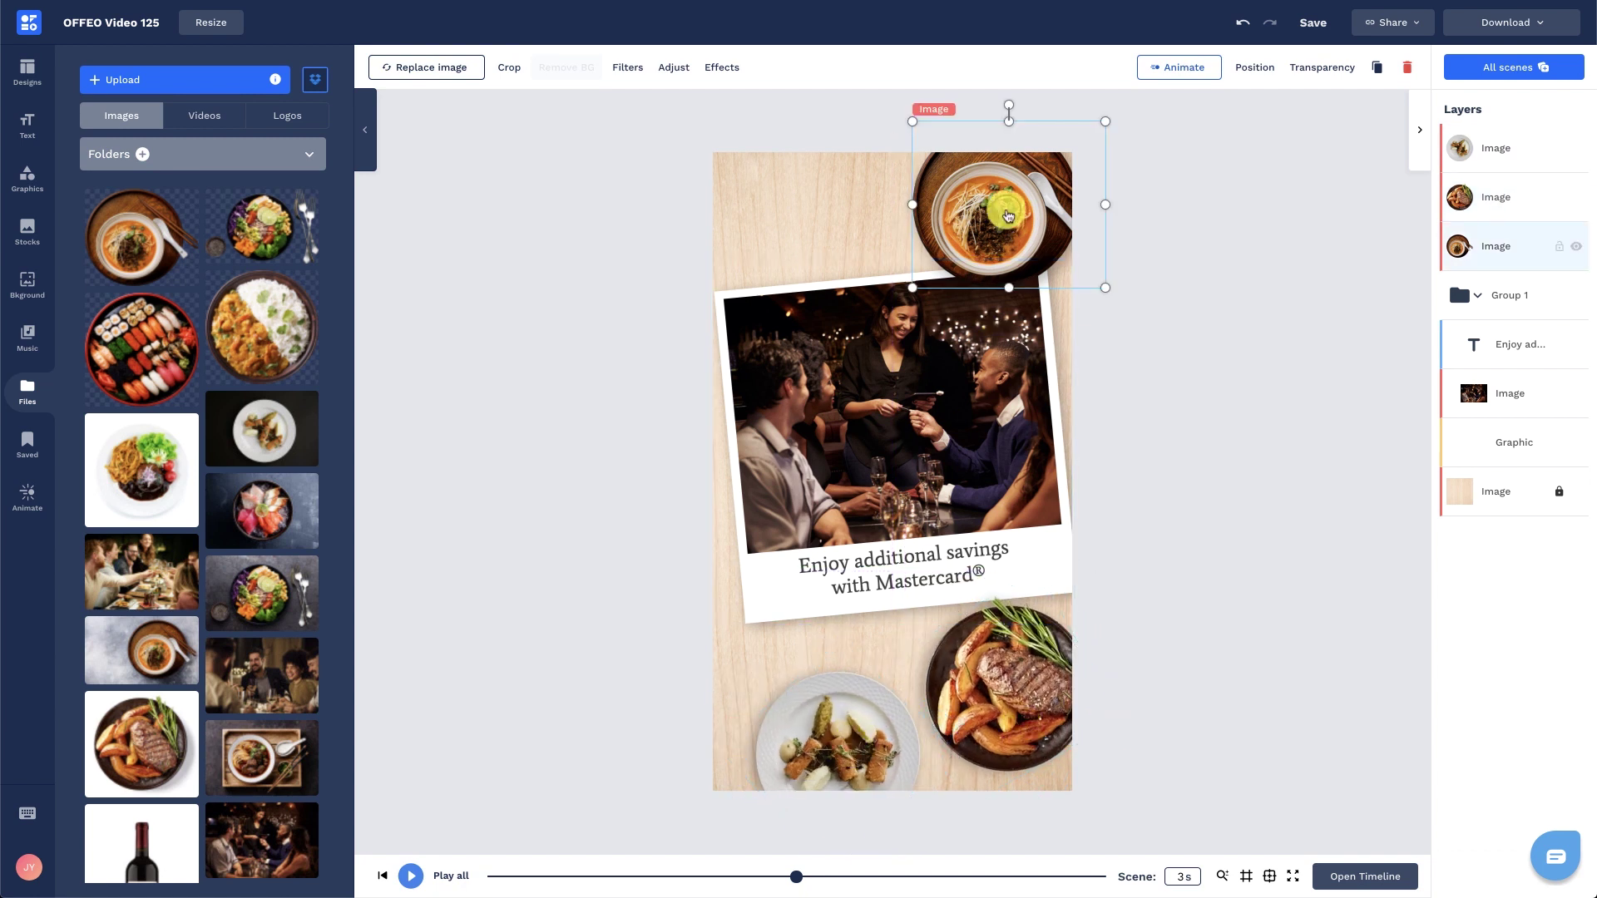
{"action": "left_click", "coordinate": [427, 76]}
{"action": "left_click", "coordinate": [258, 740]}
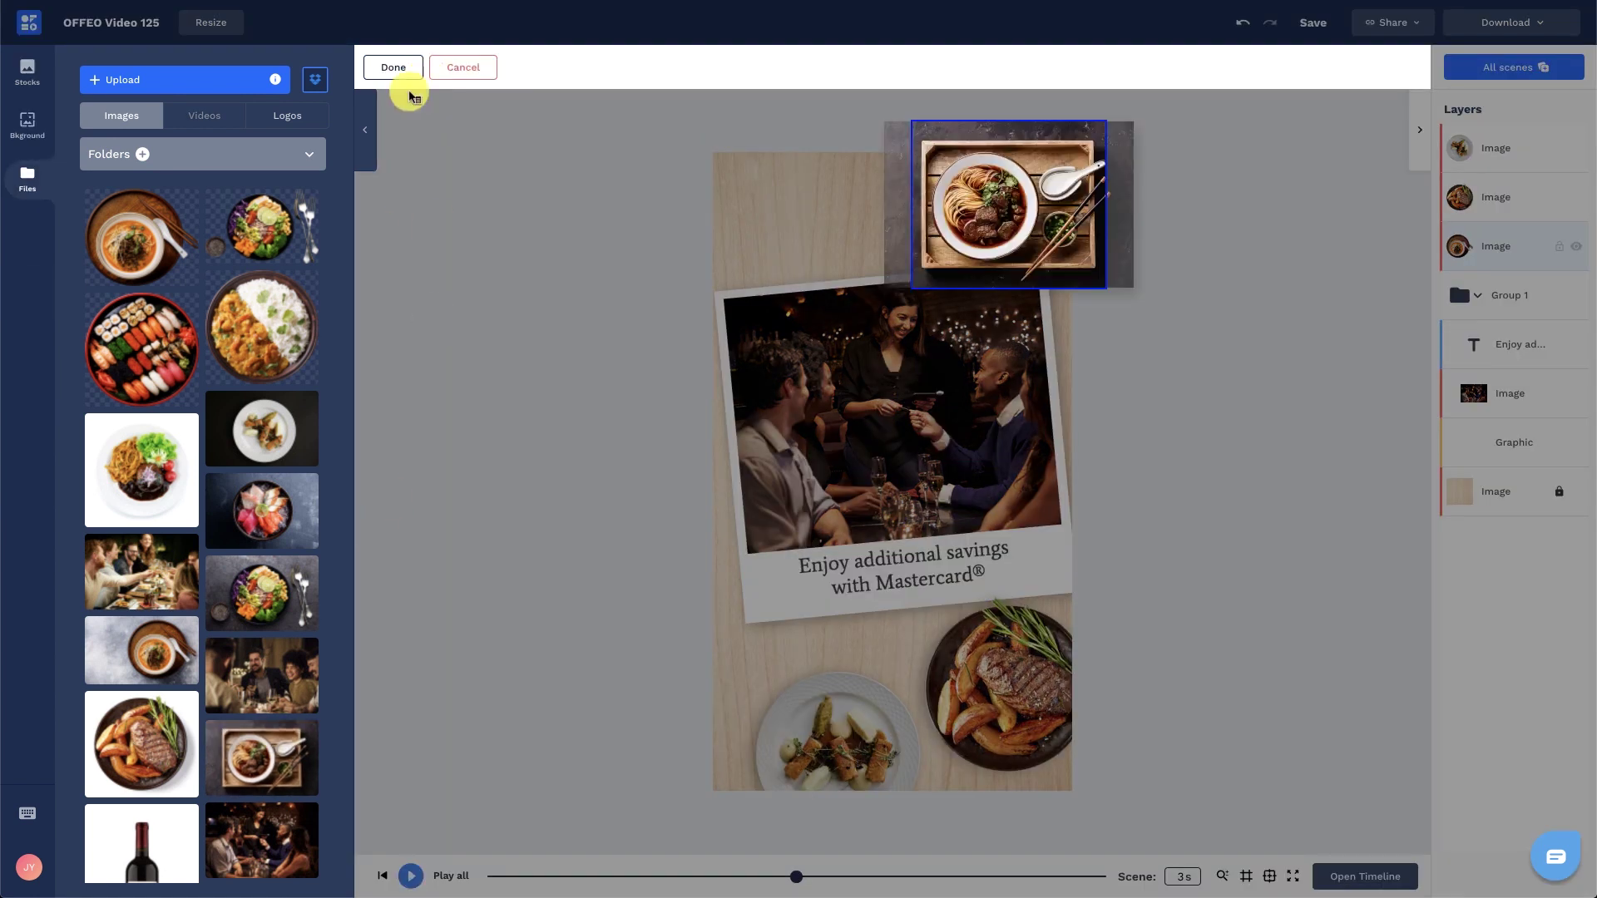
{"action": "left_click", "coordinate": [550, 73]}
{"action": "left_click", "coordinate": [1095, 297]}
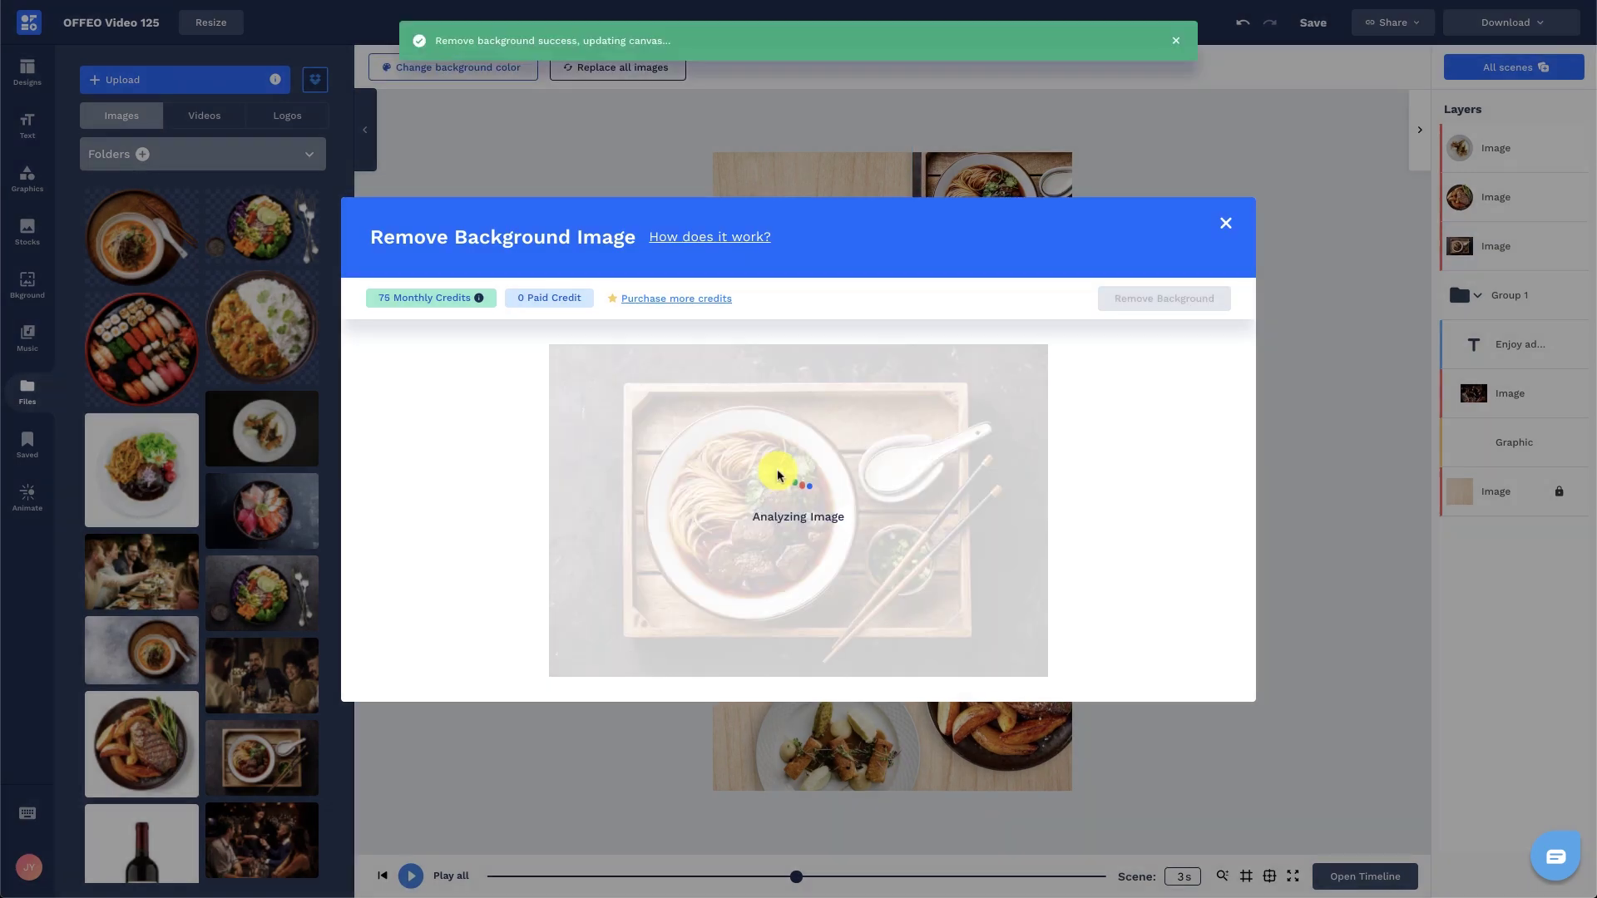
{"action": "left_click", "coordinate": [913, 274]}
- Rotate the white plate slightly, adjust its image settings and preview the scene
{"action": "left_click", "coordinate": [841, 728]}
{"action": "mouse_move", "coordinate": [962, 757]}
{"action": "left_mouse_down"}
{"action": "mouse_move", "coordinate": [874, 759]}
{"action": "mouse_move", "coordinate": [953, 751]}
{"action": "left_mouse_up"}
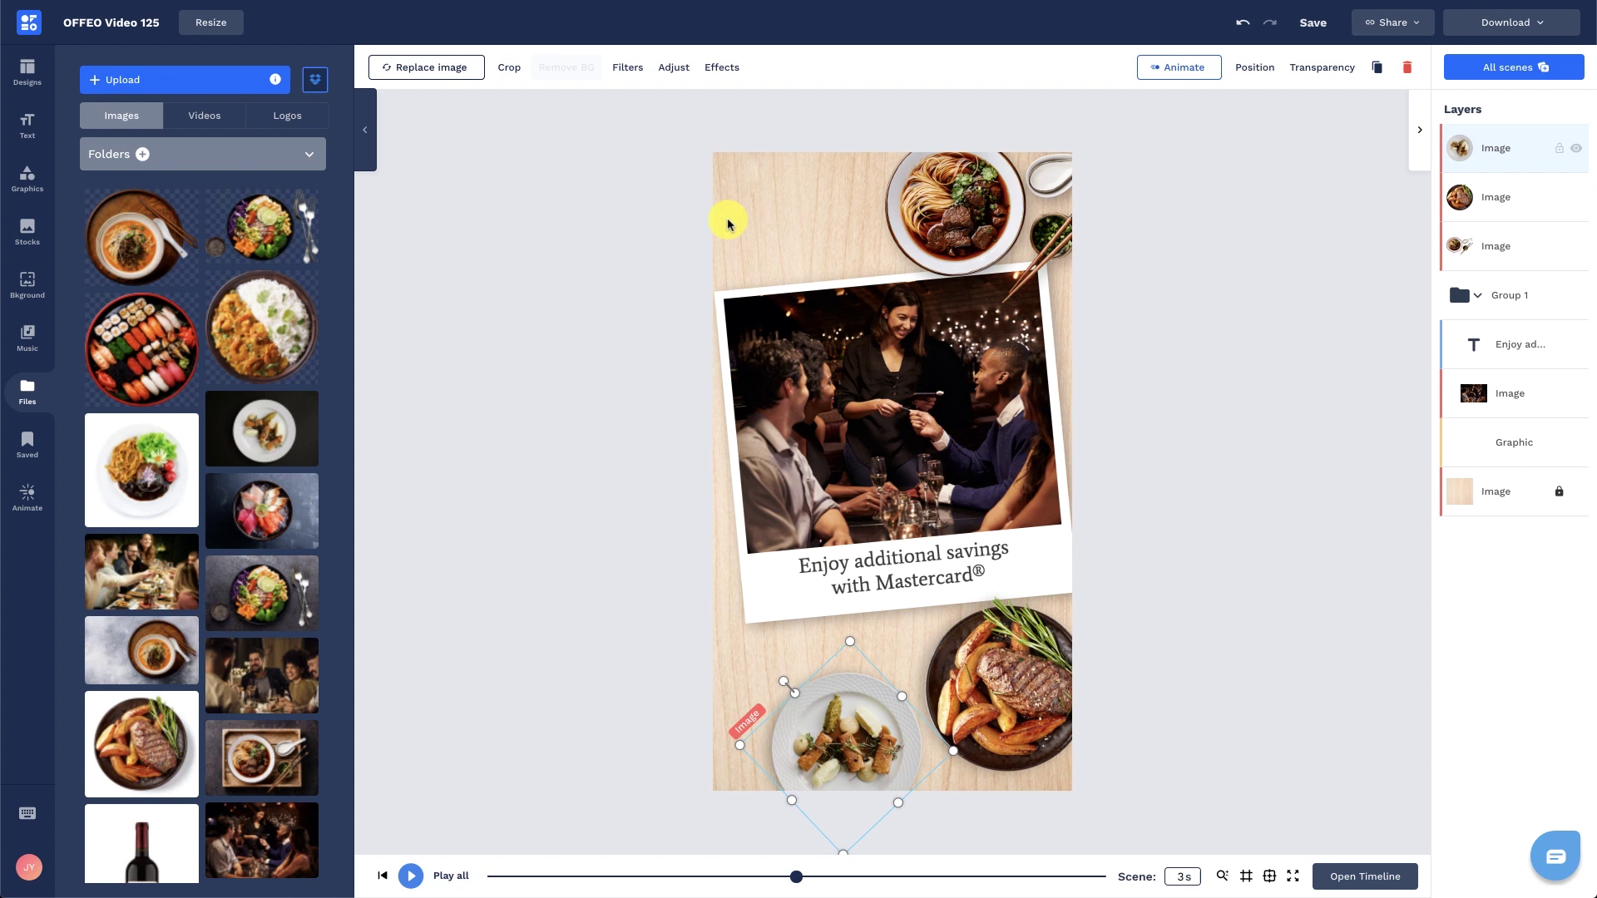
{"action": "left_click", "coordinate": [674, 66]}
{"action": "left_click", "coordinate": [516, 456]}
{"action": "key", "text": "space"}
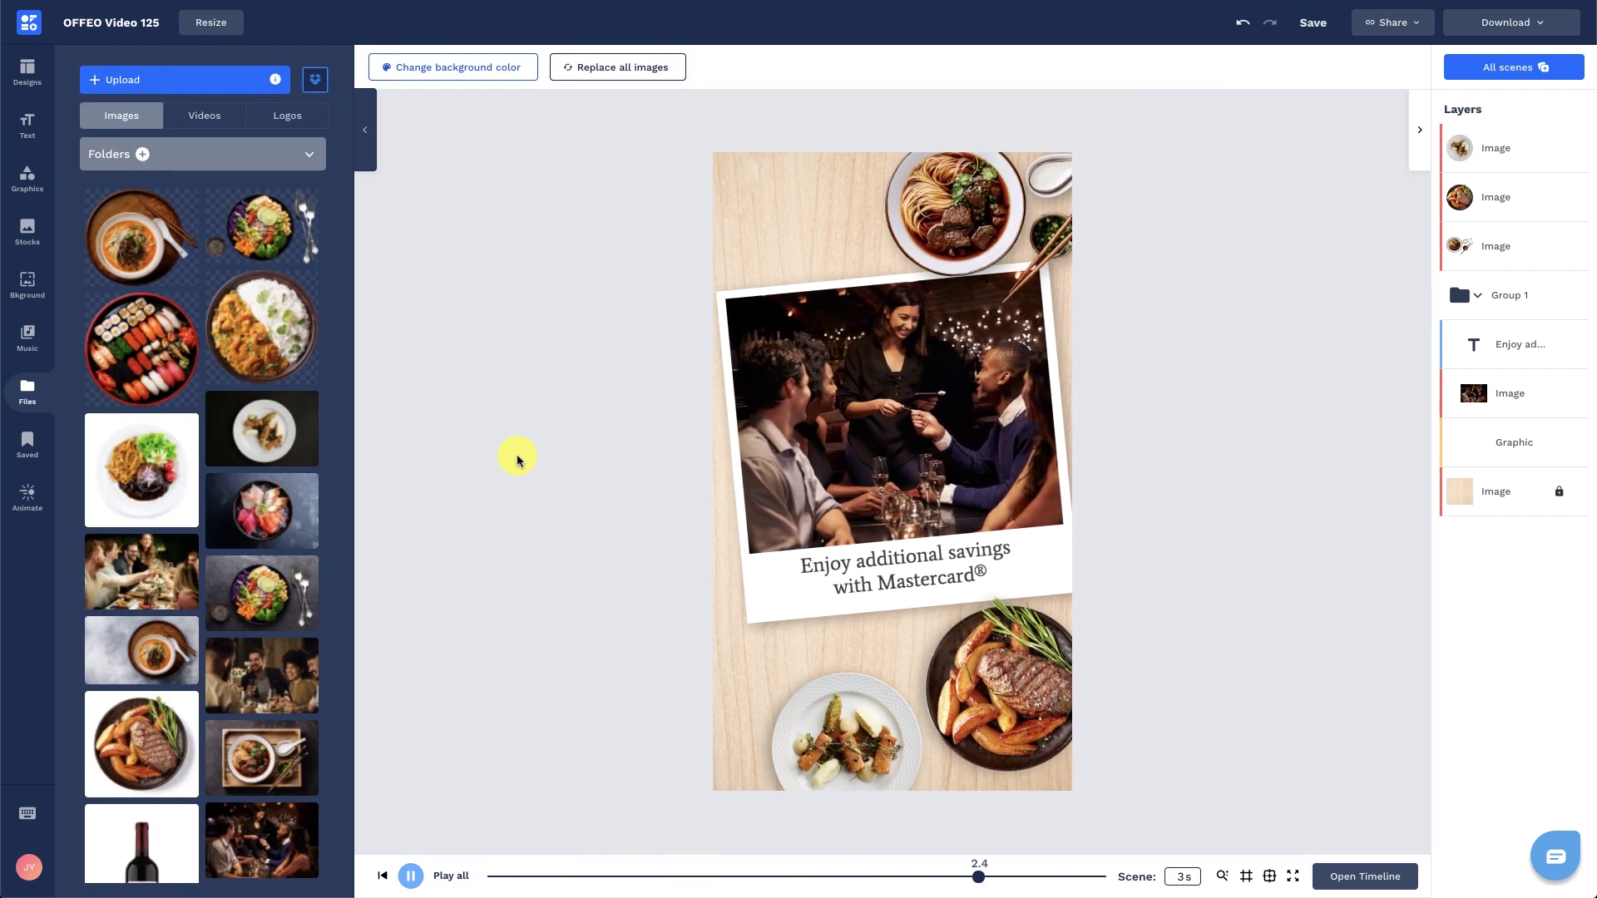
- Duplicate Scene 1 in the storyboard, move the copy to the end after the Mastercard scene and open it for editing
{"action": "left_click", "coordinate": [1494, 77]}
{"action": "left_click", "coordinate": [67, 581]}
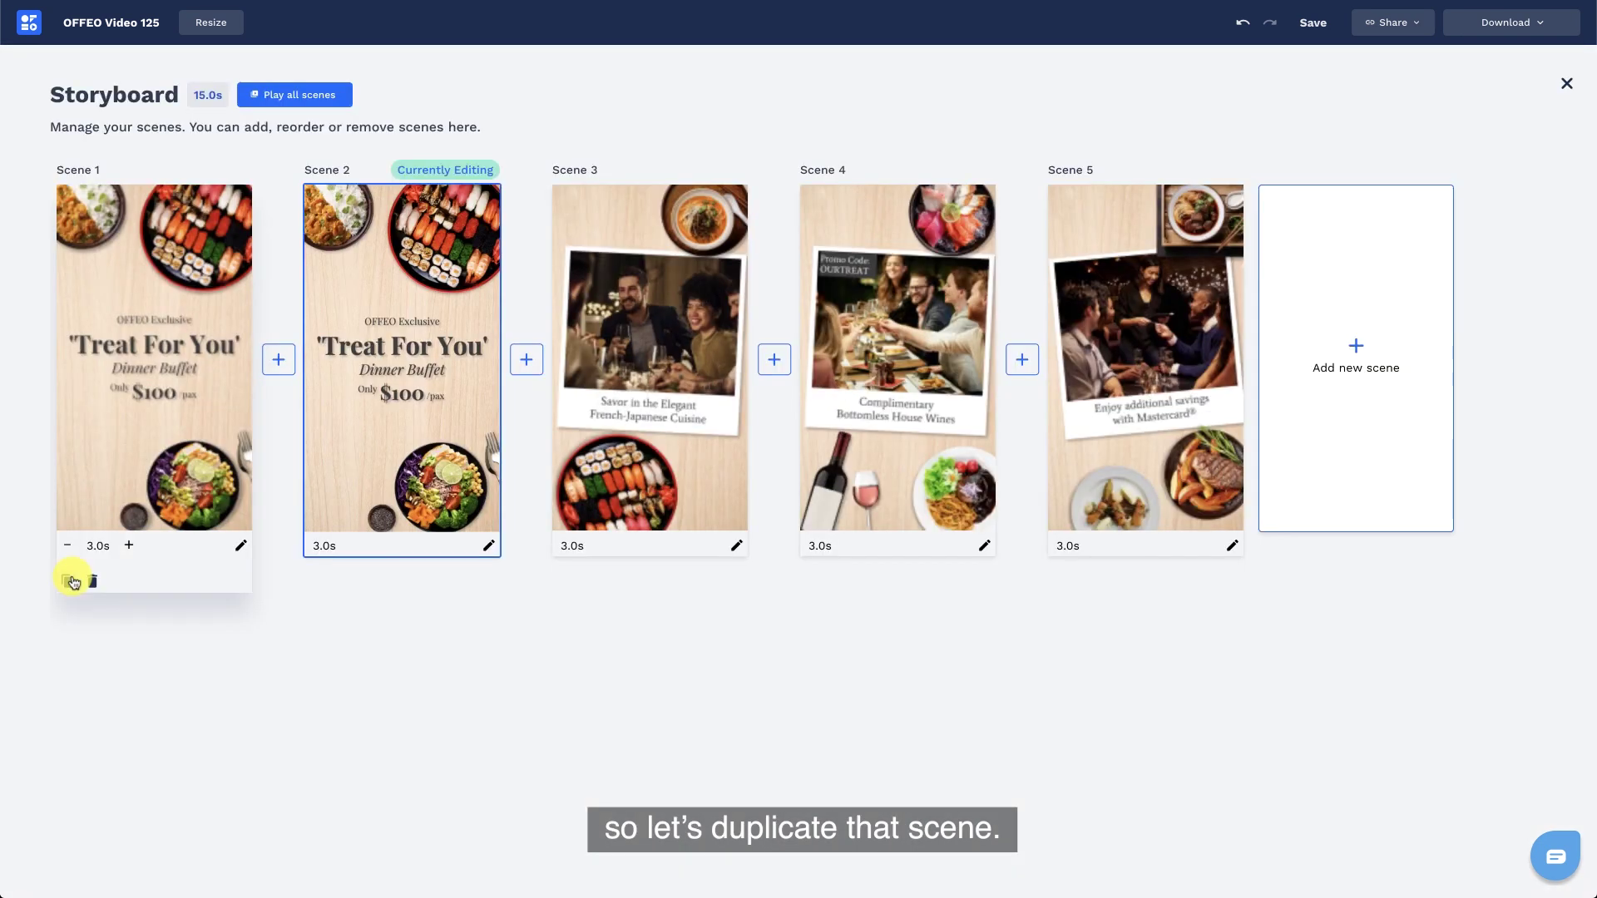
{"action": "left_click_drag", "start_coordinate": [371, 453], "coordinate": [1151, 428]}
{"action": "left_click", "coordinate": [1151, 433]}
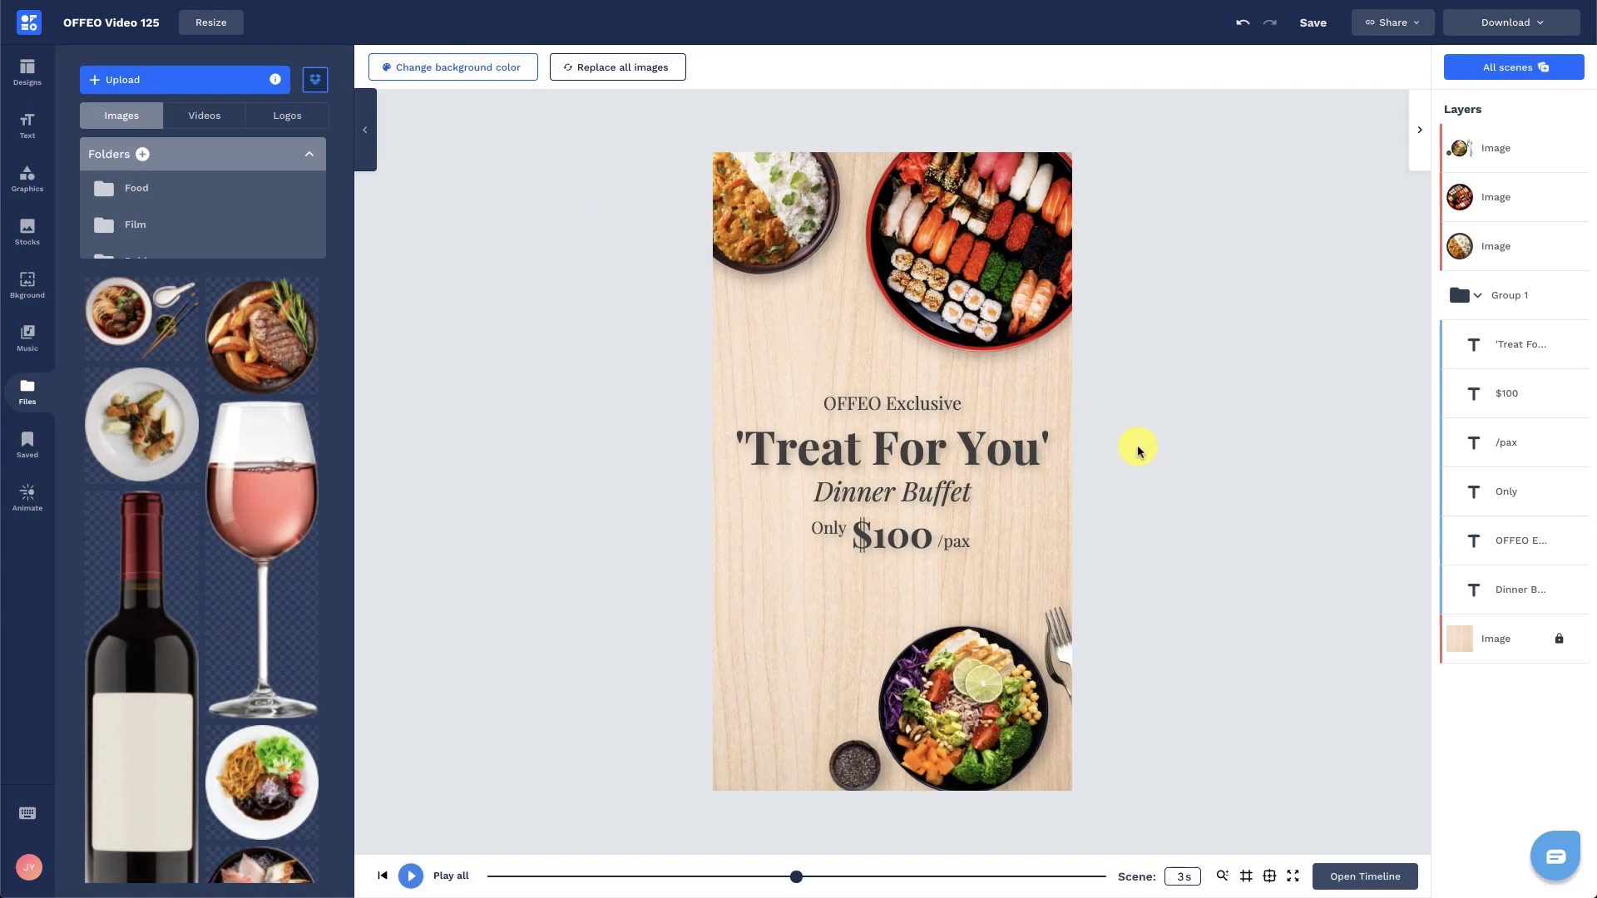
- Move the "Only $100 /pax" pricing texts down to leave space below "Dinner Buffet"
{"action": "left_click", "coordinate": [1495, 499]}
{"action": "left_click", "coordinate": [1504, 398], "text": "shift"}
{"action": "left_click_drag", "start_coordinate": [922, 551], "coordinate": [921, 569]}
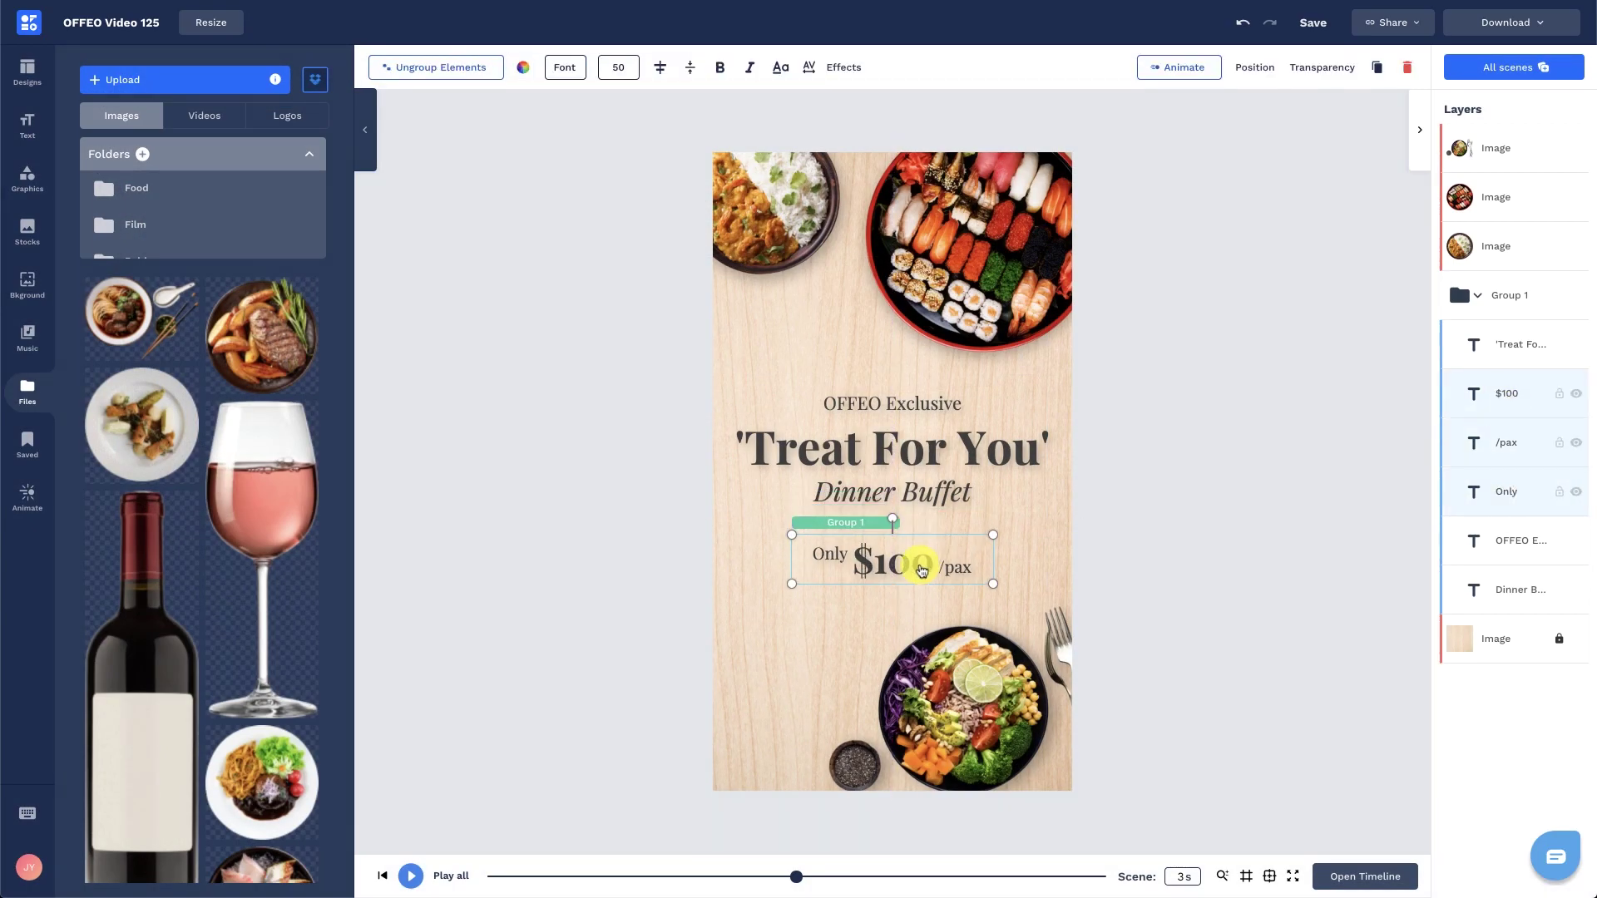
- Duplicate the "OFFEO Exclusive" line, place the copy under "Dinner Buffet" and change its text to "(1st - 30th Sept)"
{"action": "left_click", "coordinate": [1462, 541]}
{"action": "key", "text": "ctrl+d"}
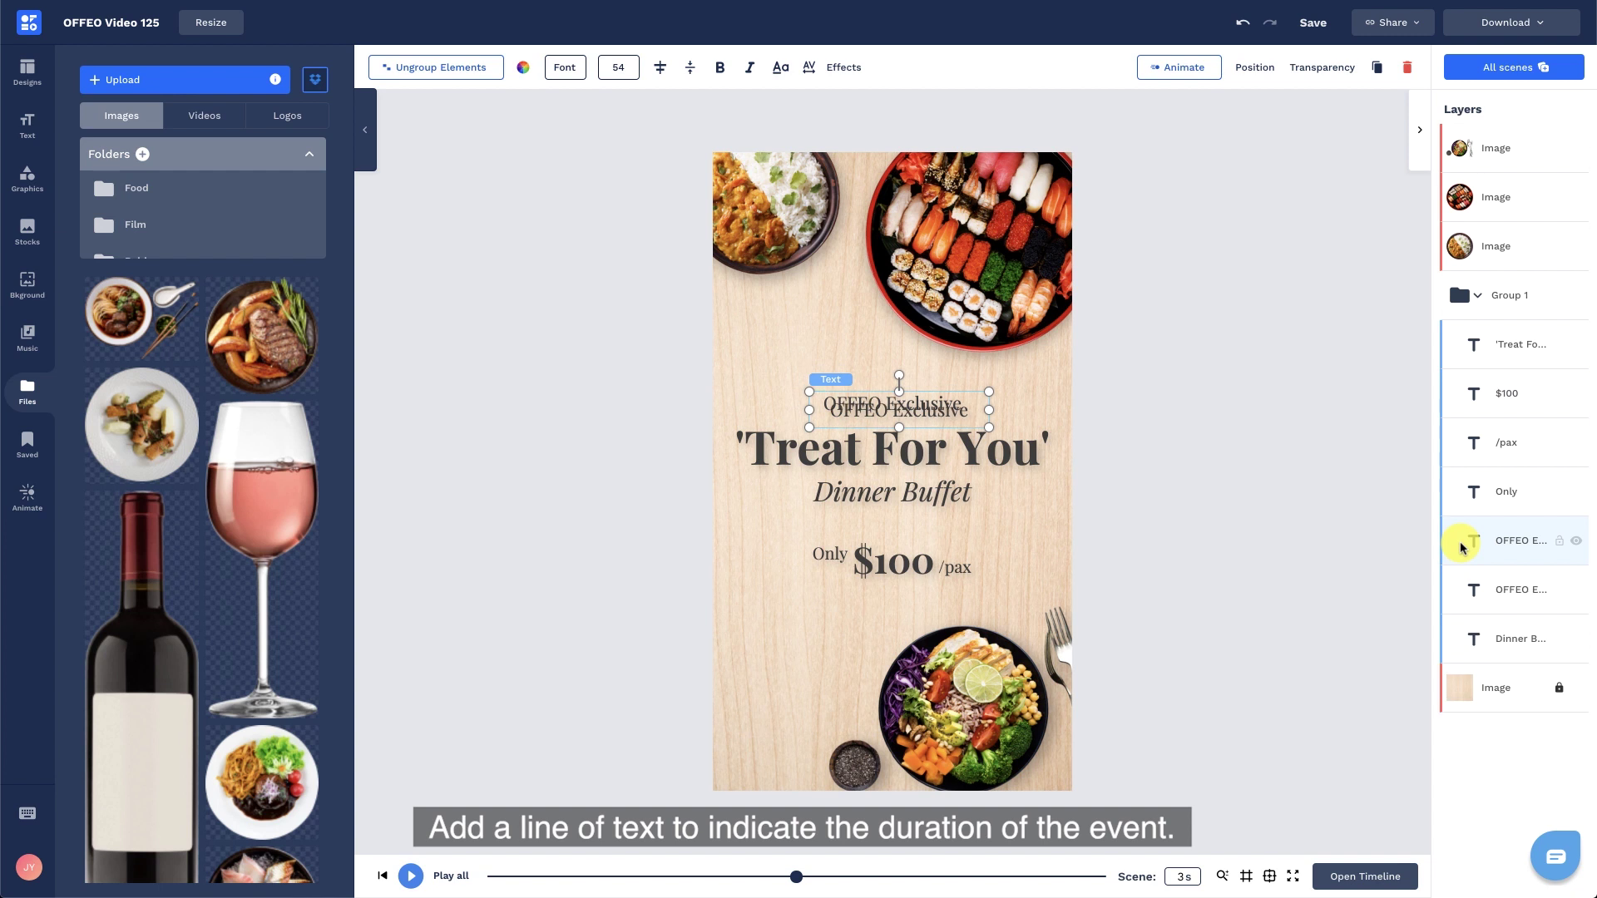
{"action": "left_click_drag", "start_coordinate": [932, 432], "coordinate": [923, 531]}
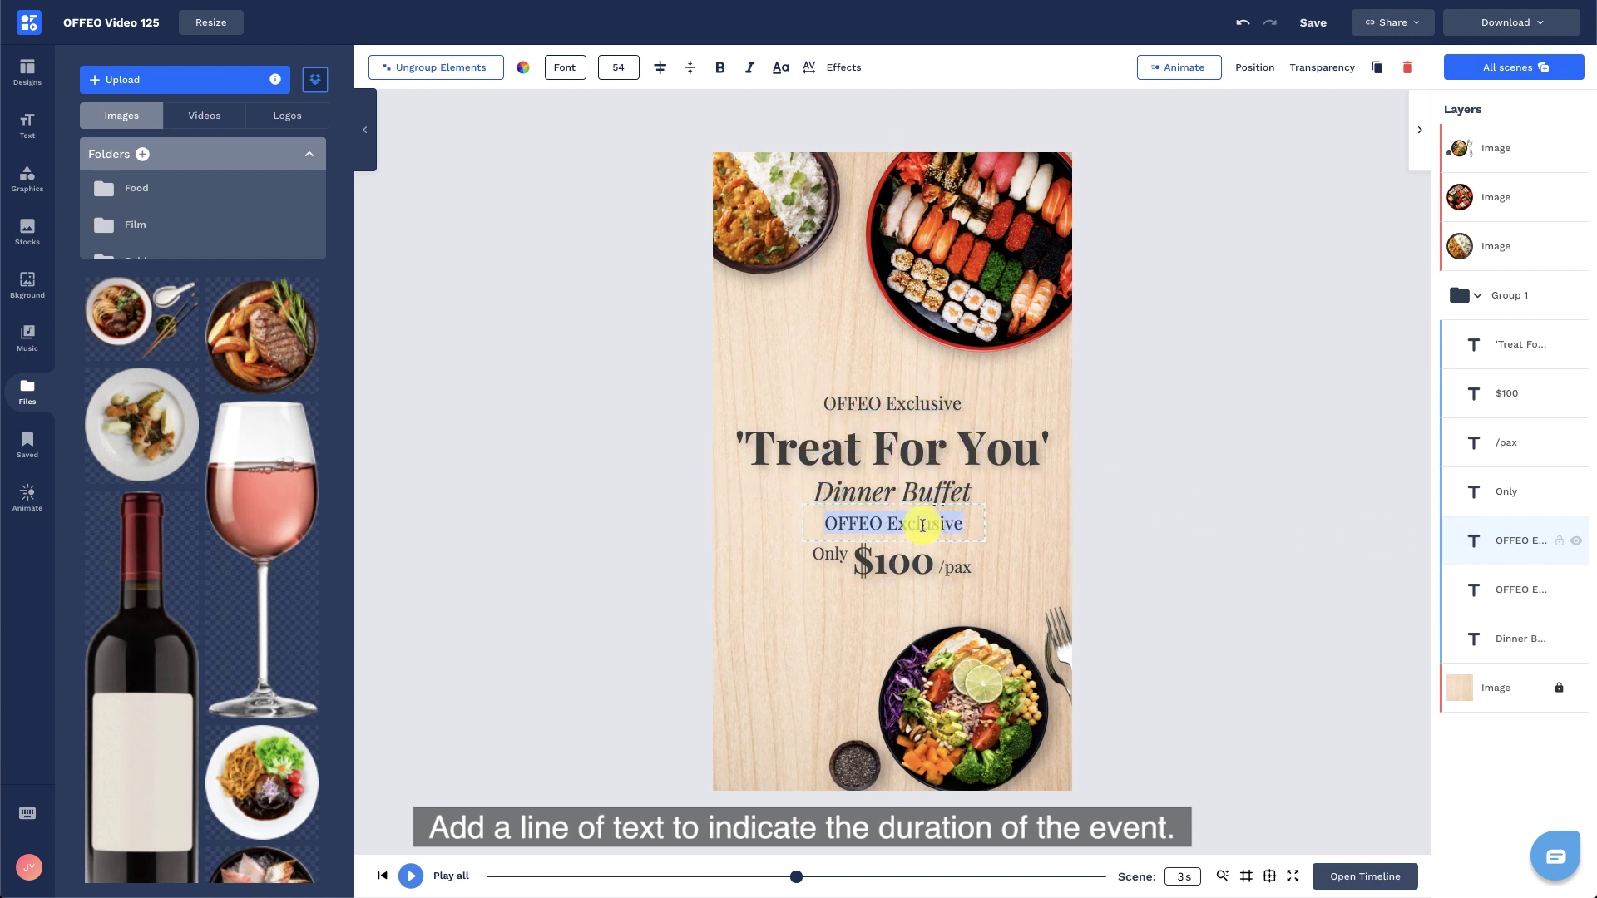
{"action": "type", "text": "Sept)"}
{"action": "left_click", "coordinate": [1194, 493]}
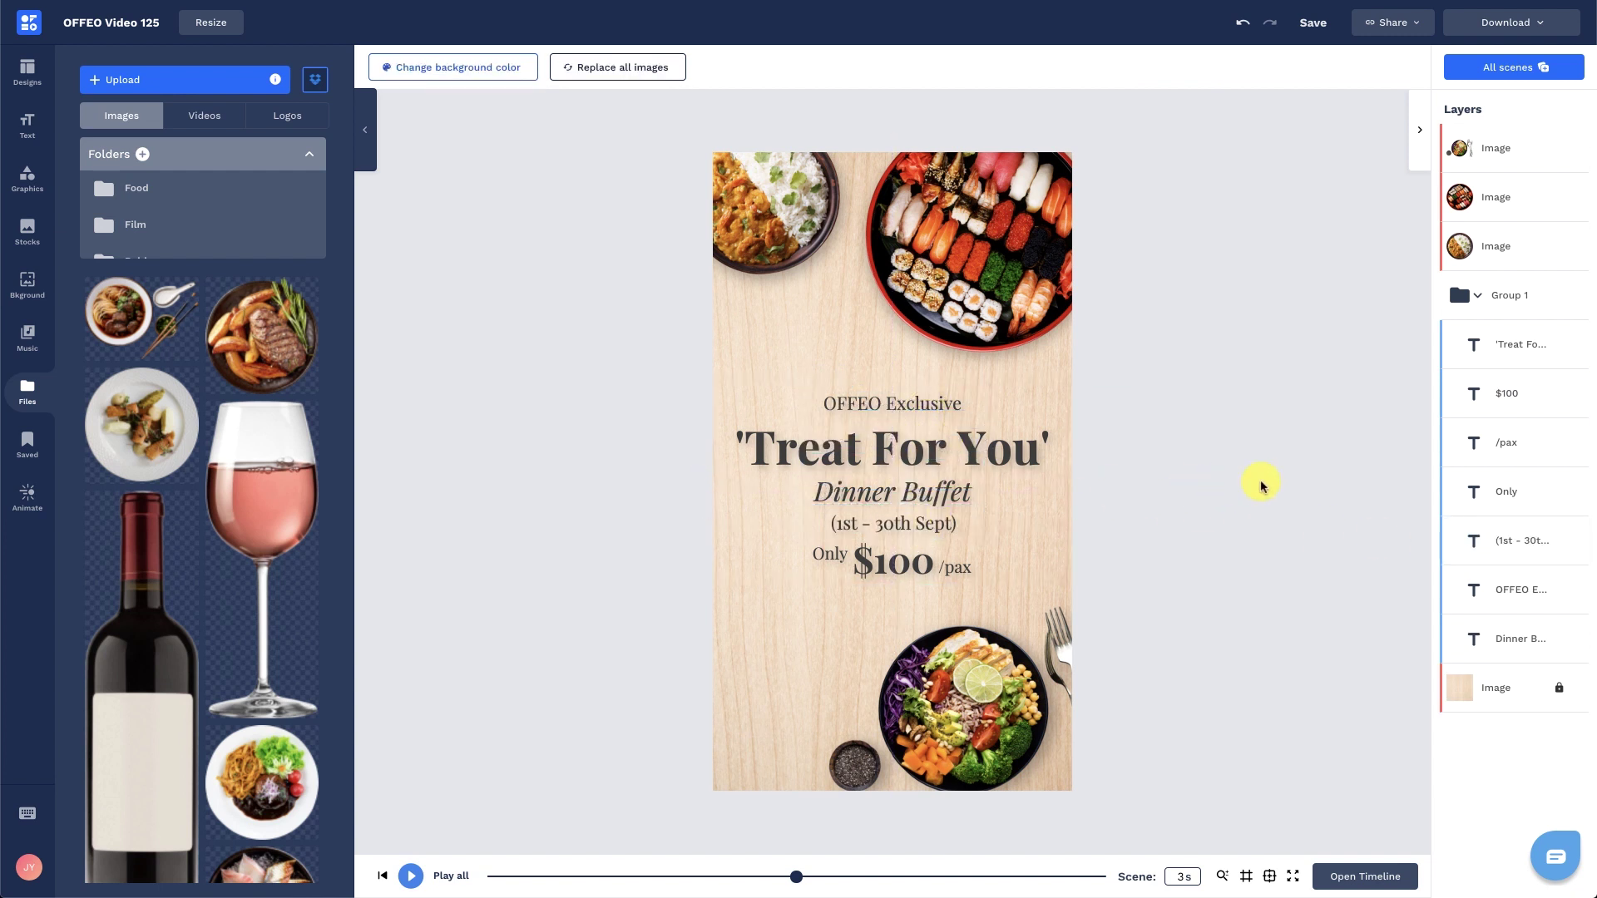
- Separate the "Only", "$100" and "/pax" texts from the title group and put them in their own group
{"action": "left_click", "coordinate": [1468, 495]}
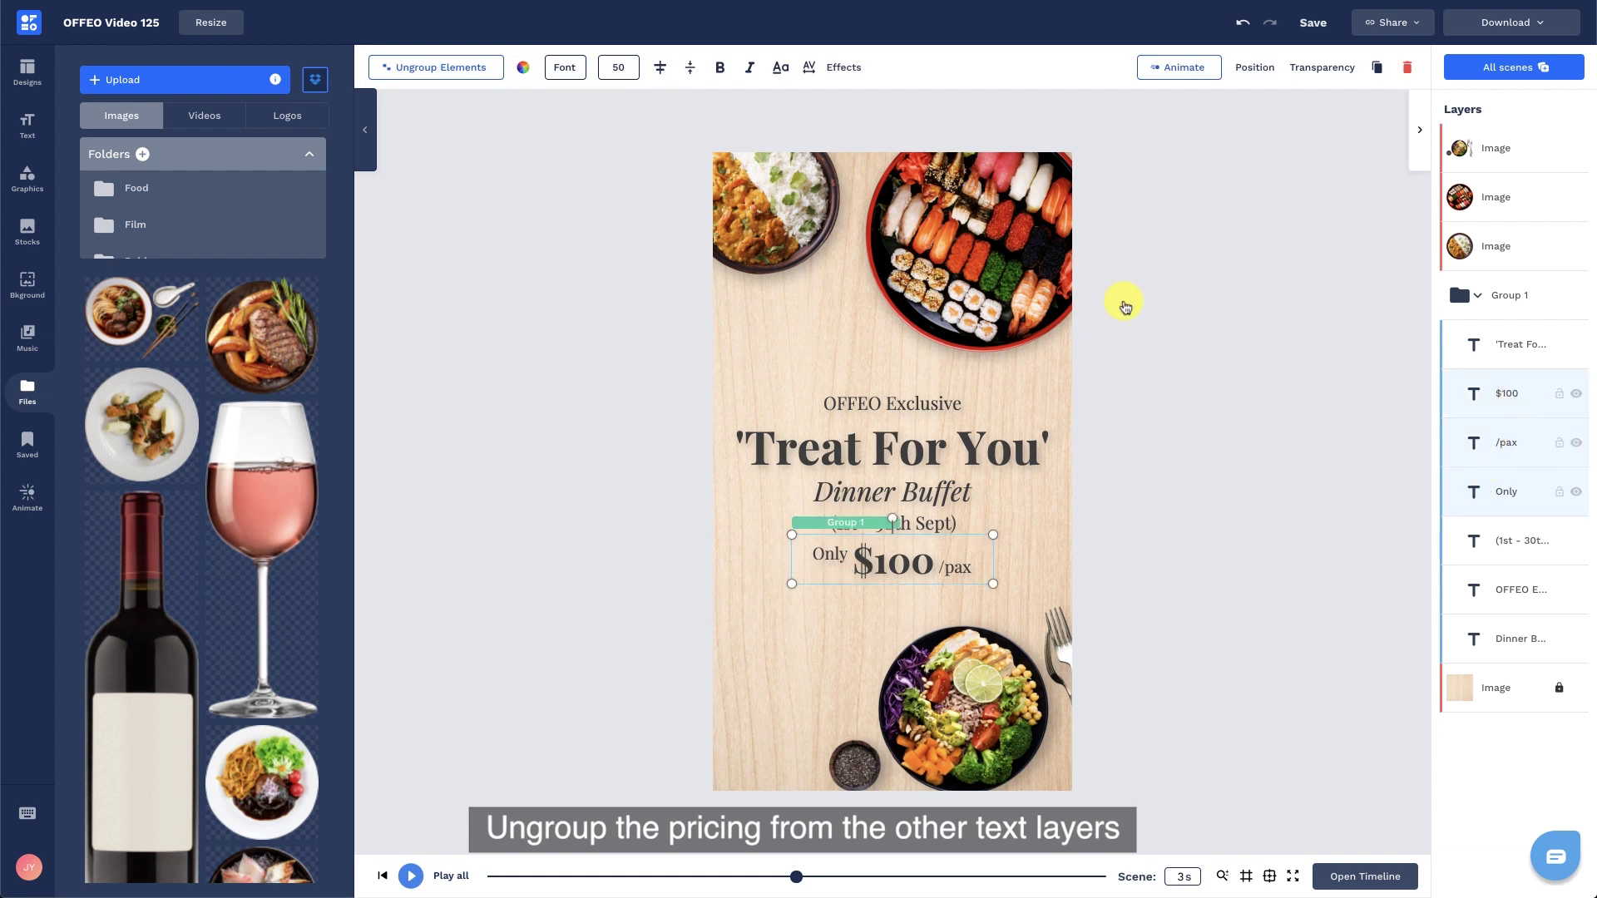
{"action": "left_click", "coordinate": [457, 80]}
{"action": "left_click", "coordinate": [1498, 394]}
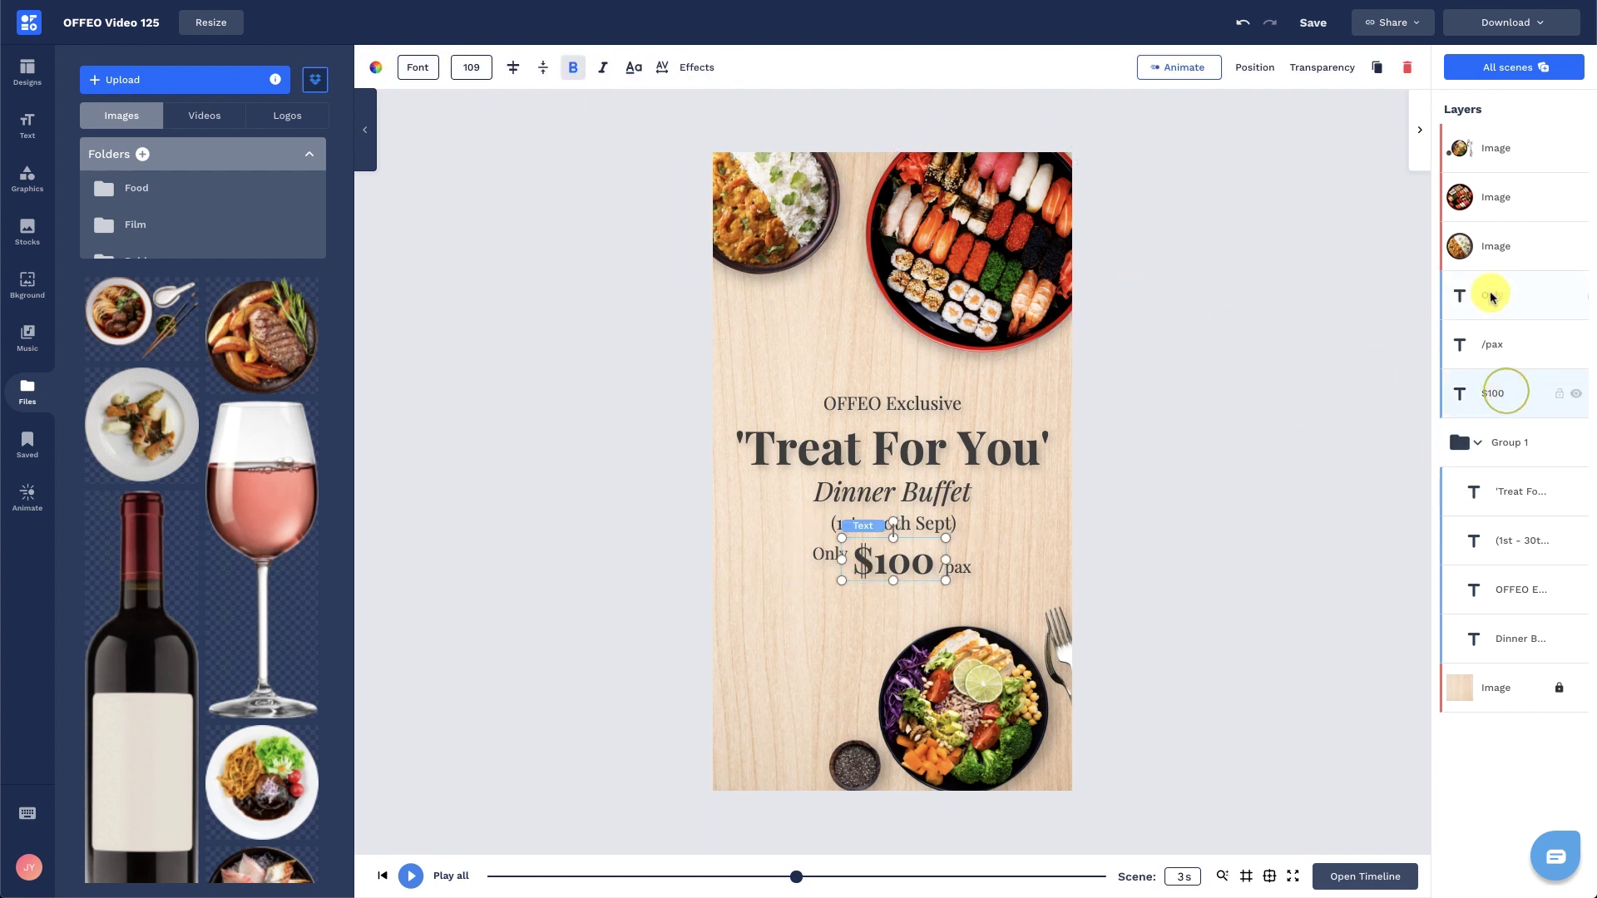
{"action": "left_click", "coordinate": [1491, 296], "text": "shift"}
{"action": "left_click", "coordinate": [474, 81]}
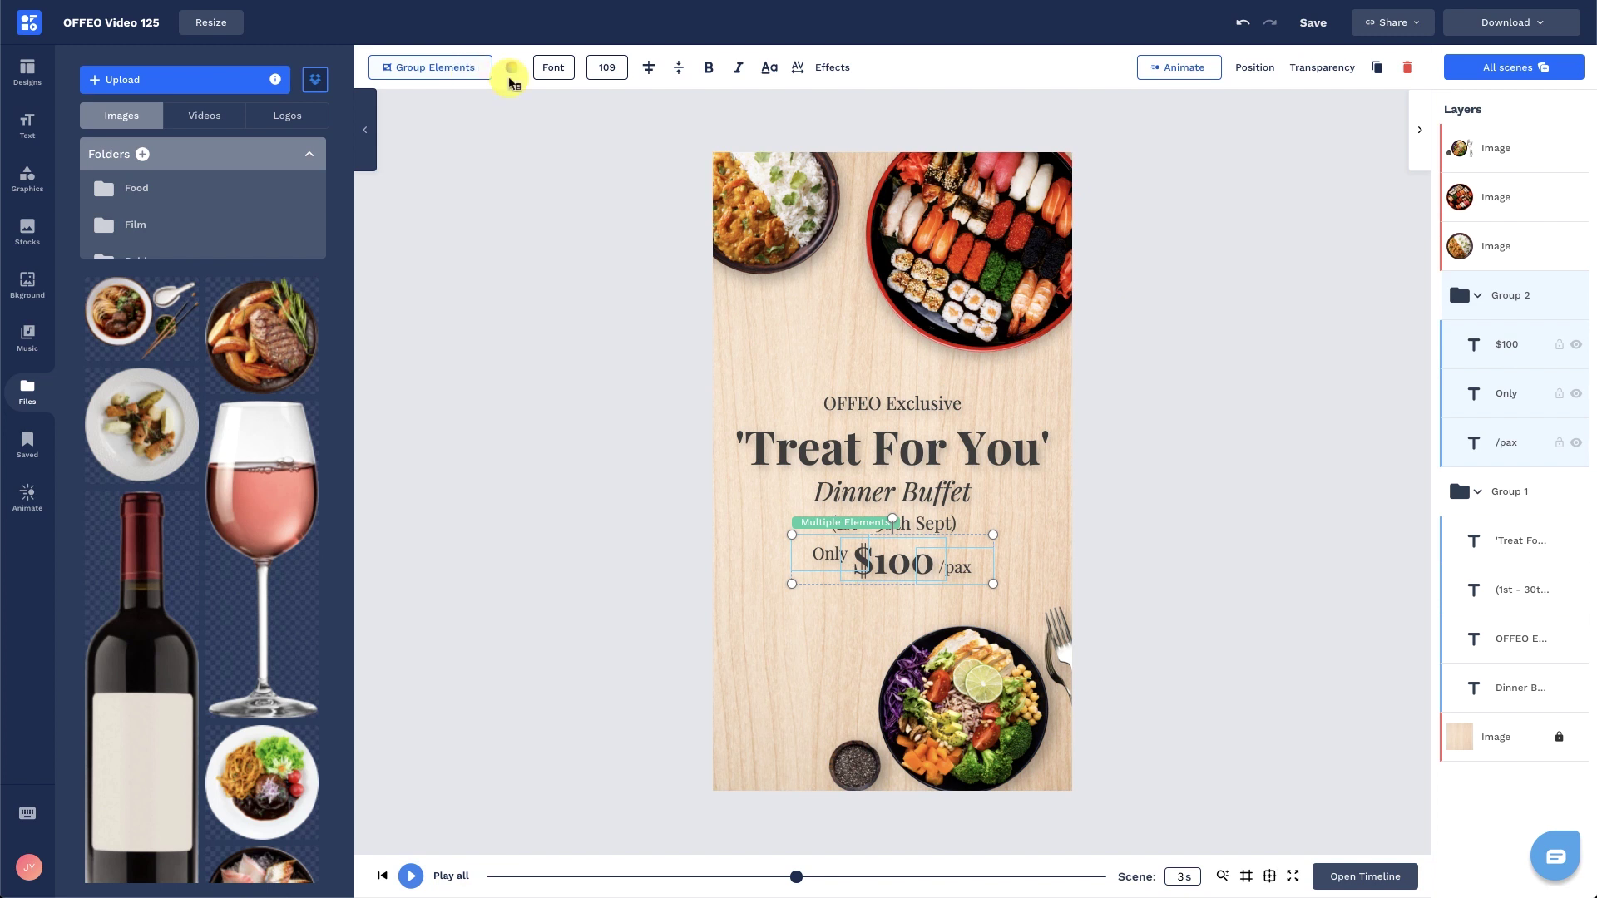
- Apply the Heartbeat emphasis animation to the pricing group
{"action": "left_click", "coordinate": [1162, 71]}
{"action": "left_click", "coordinate": [1406, 176]}
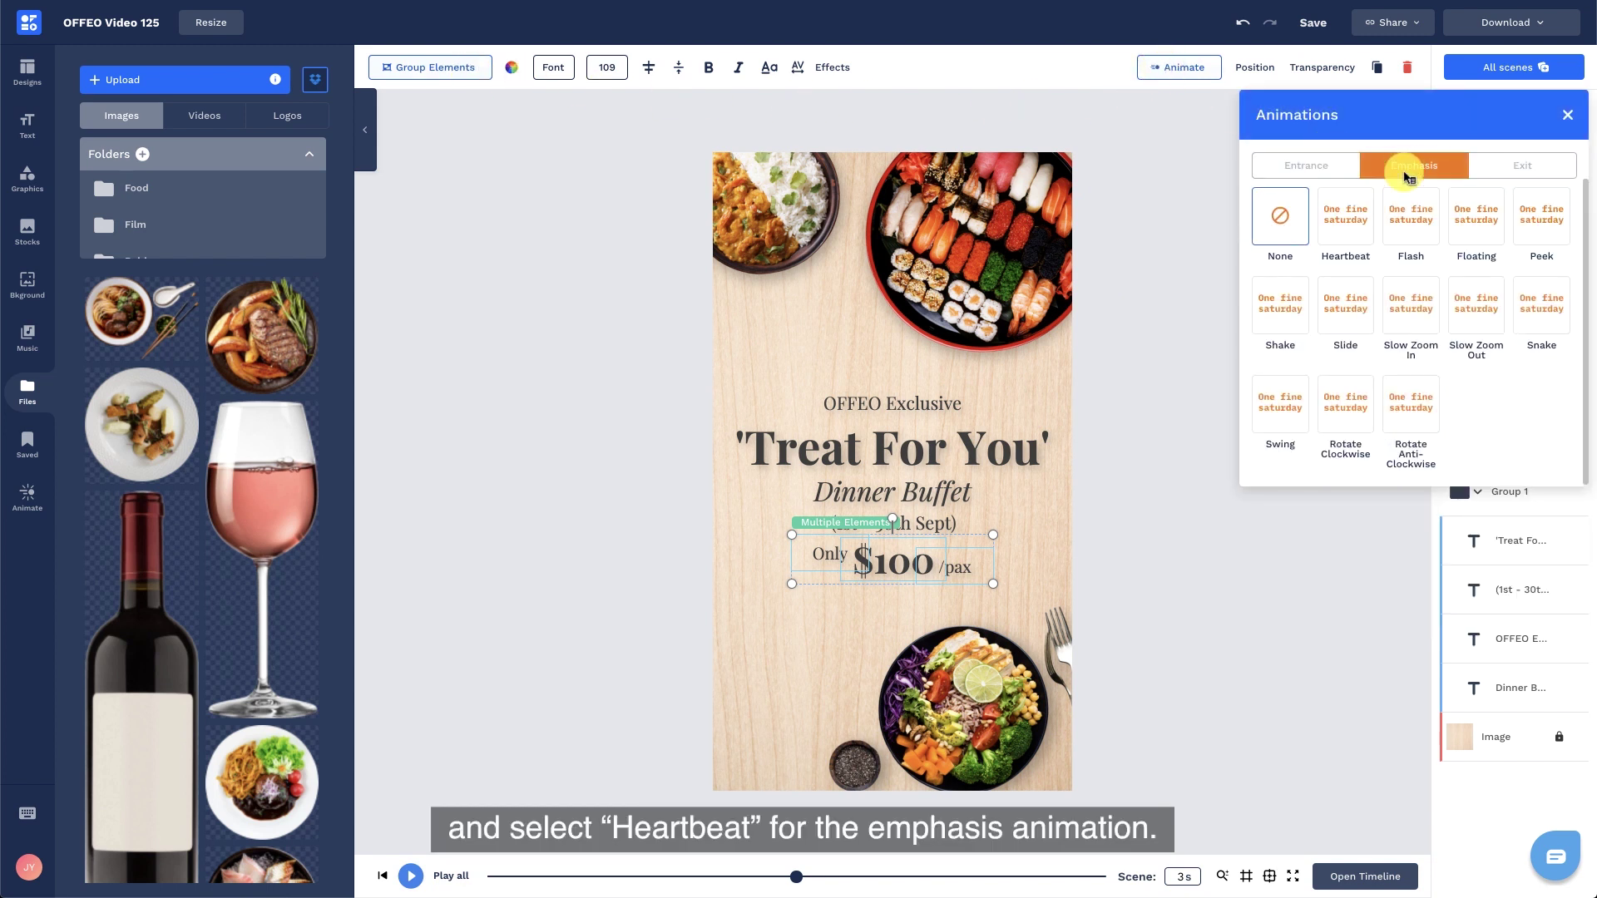
{"action": "left_click", "coordinate": [1359, 231]}
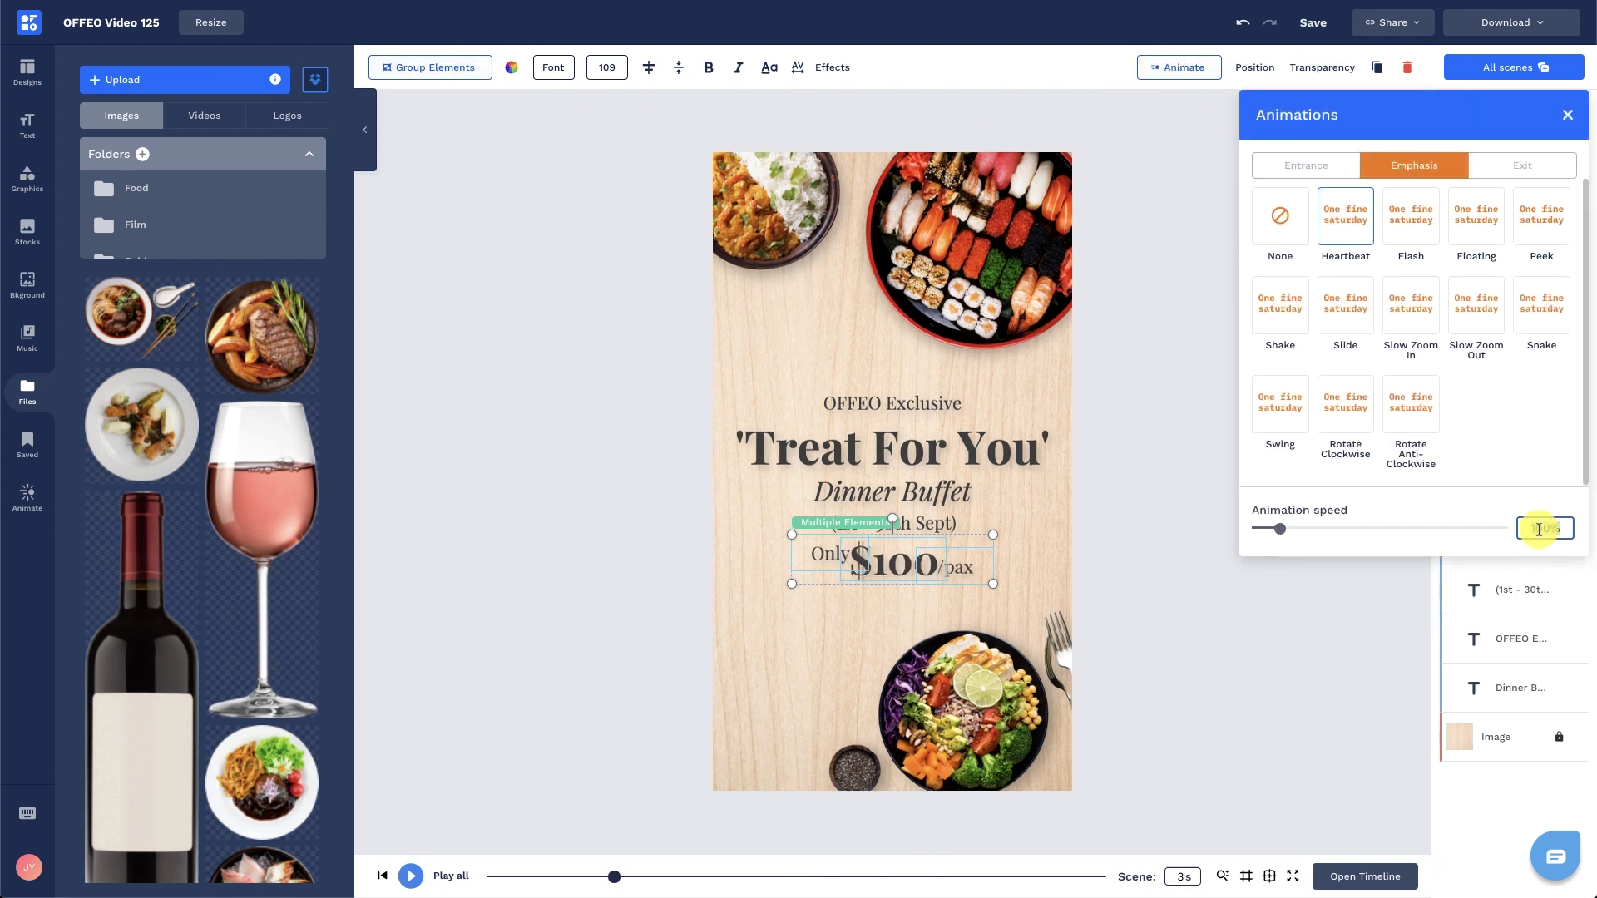
{"action": "left_click", "coordinate": [1423, 699]}
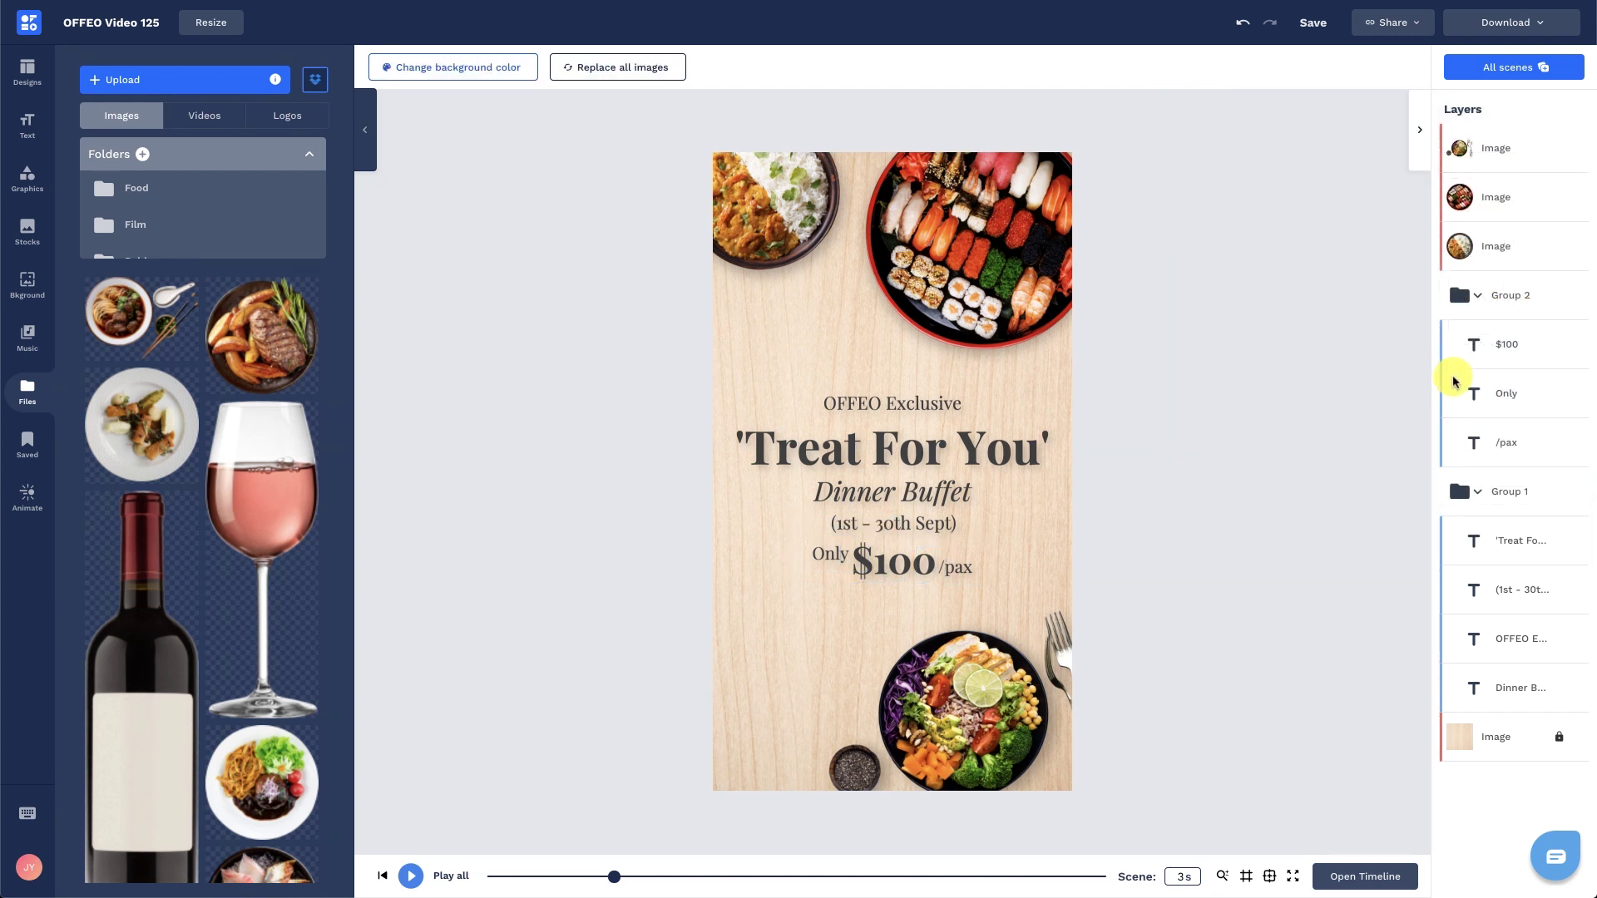
- Set the direction of the pricing group's Fade In entrance to Default and preview the scene
{"action": "left_click", "coordinate": [1483, 293]}
{"action": "left_click", "coordinate": [1217, 76]}
{"action": "left_click", "coordinate": [1369, 560]}
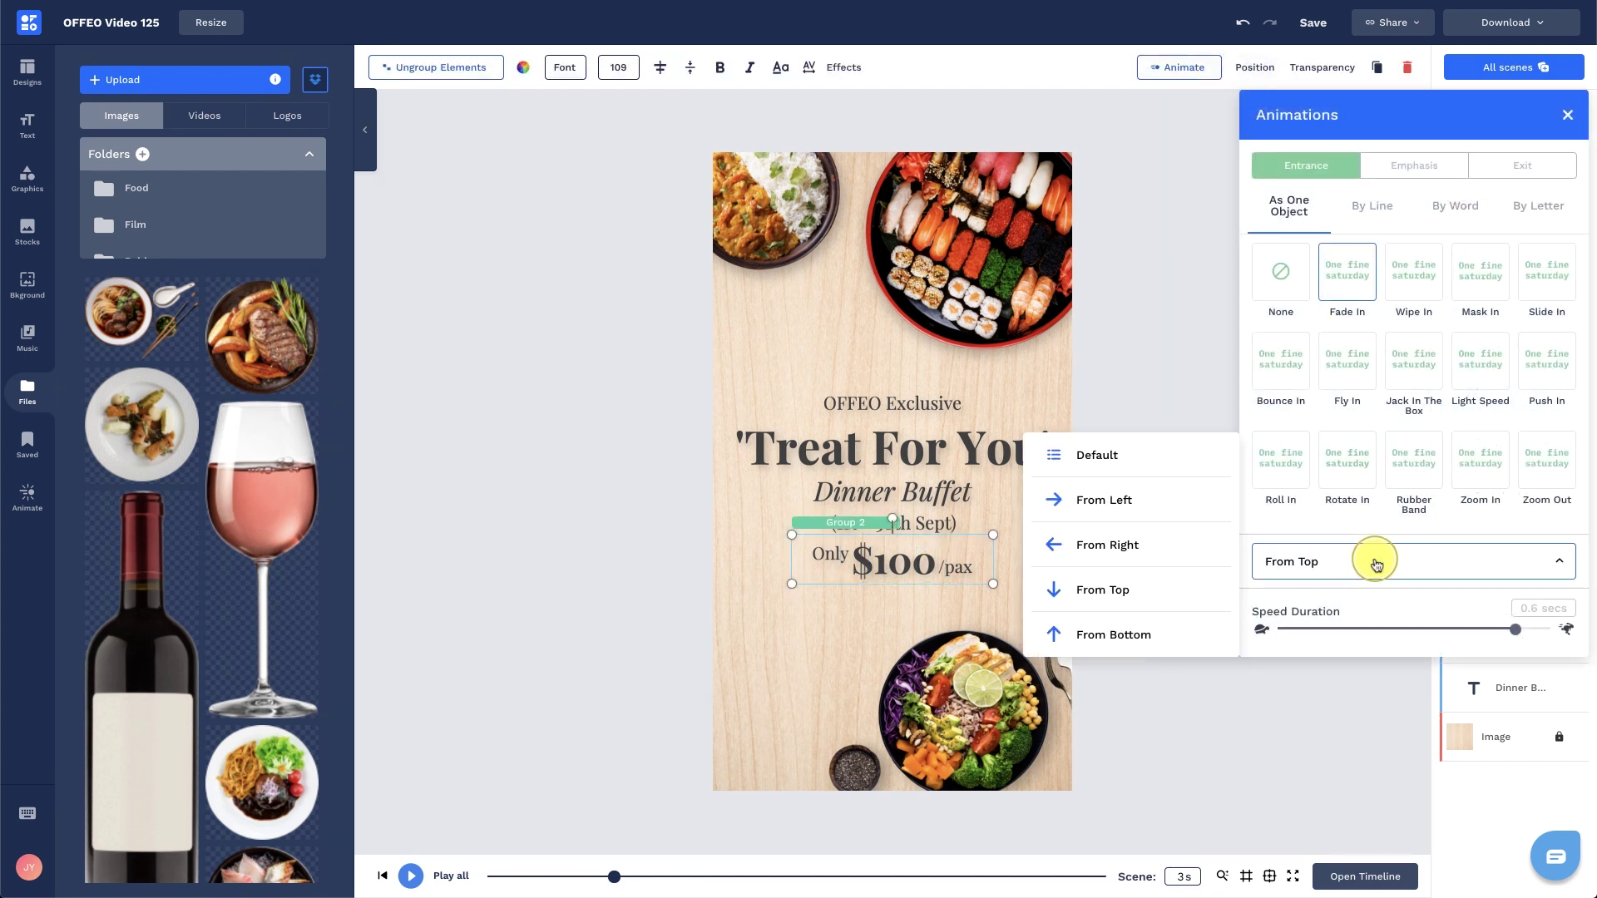
{"action": "left_click", "coordinate": [1162, 446]}
{"action": "left_click", "coordinate": [1169, 405]}
{"action": "key", "text": "space"}
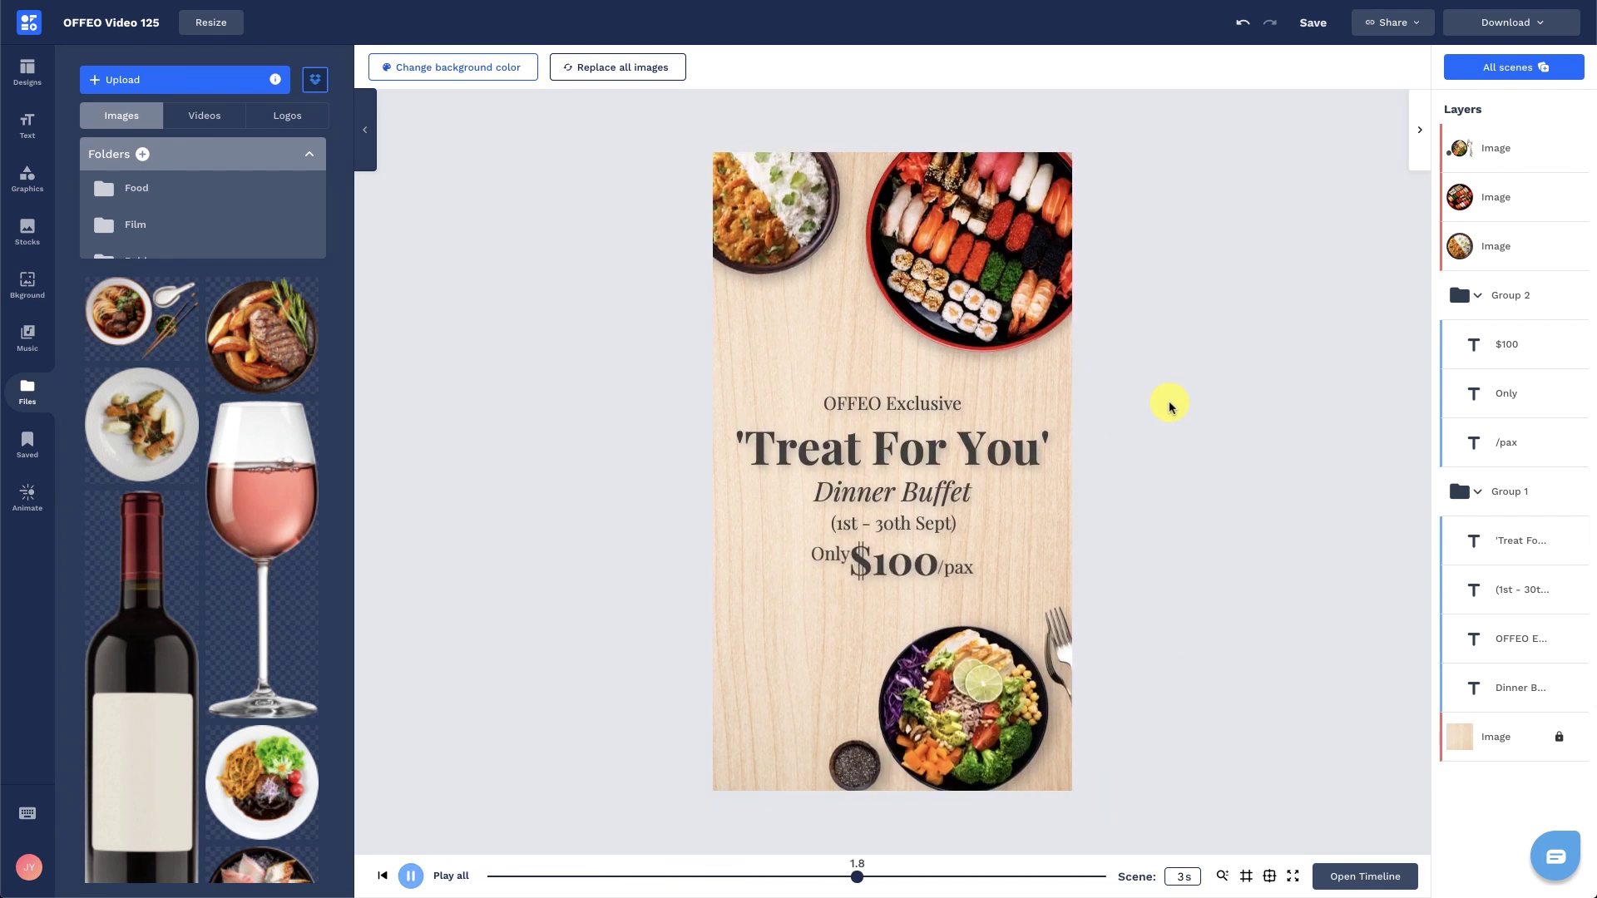
{"action": "key", "text": "space"}
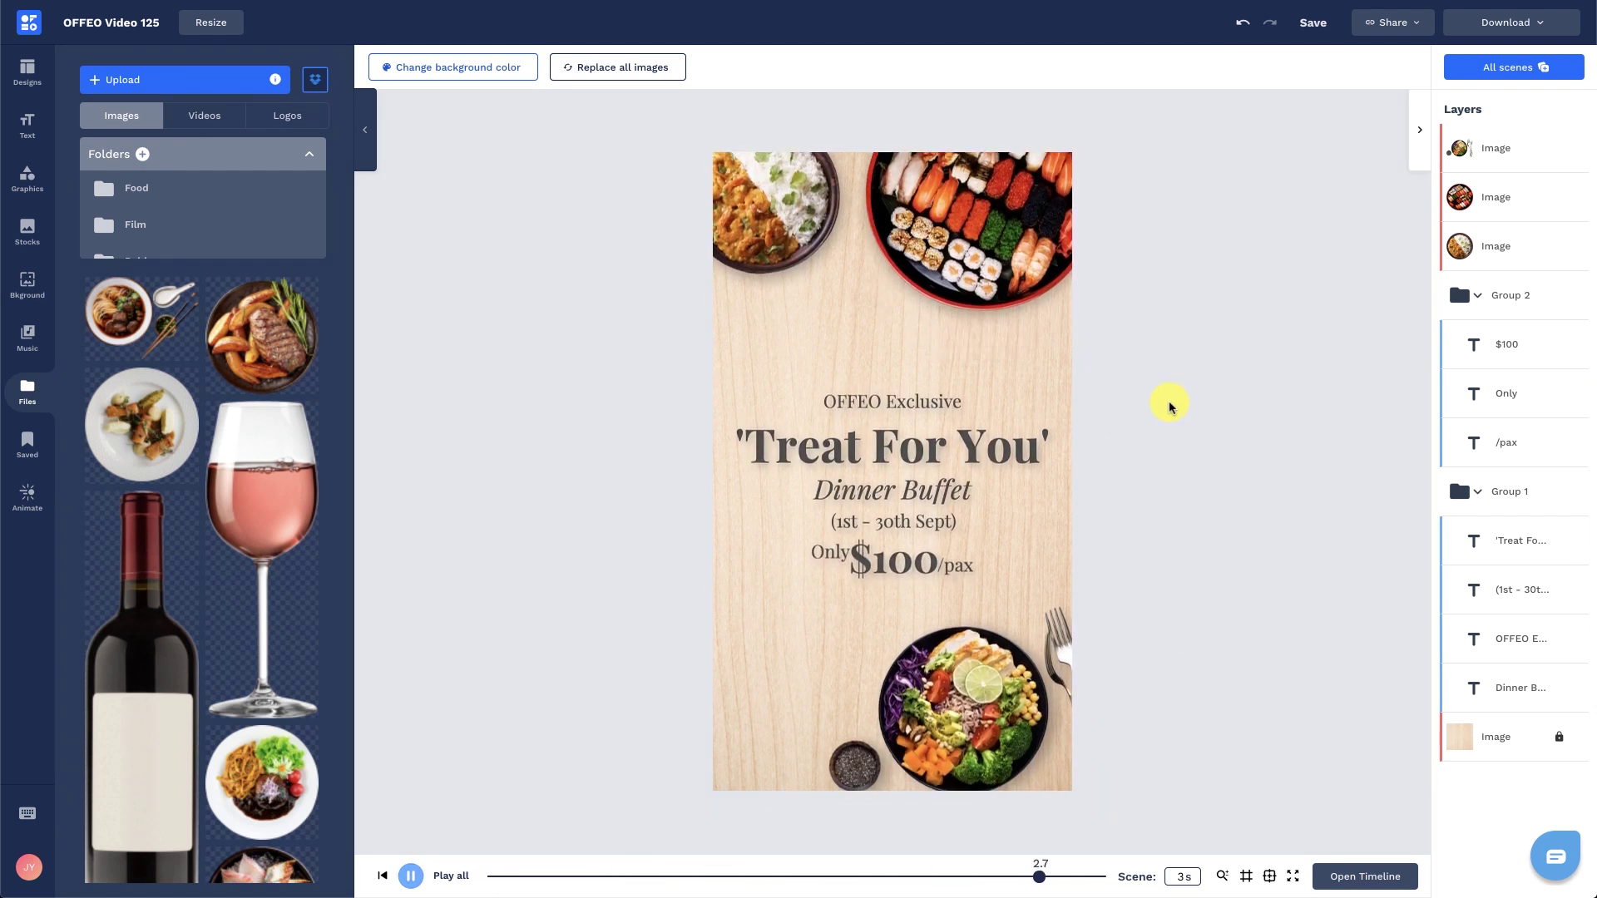
- Replace the salad bowl image near the scene's lower edge with the white plate dish from the uploaded files
{"action": "left_click", "coordinate": [941, 878]}
{"action": "left_click", "coordinate": [938, 735]}
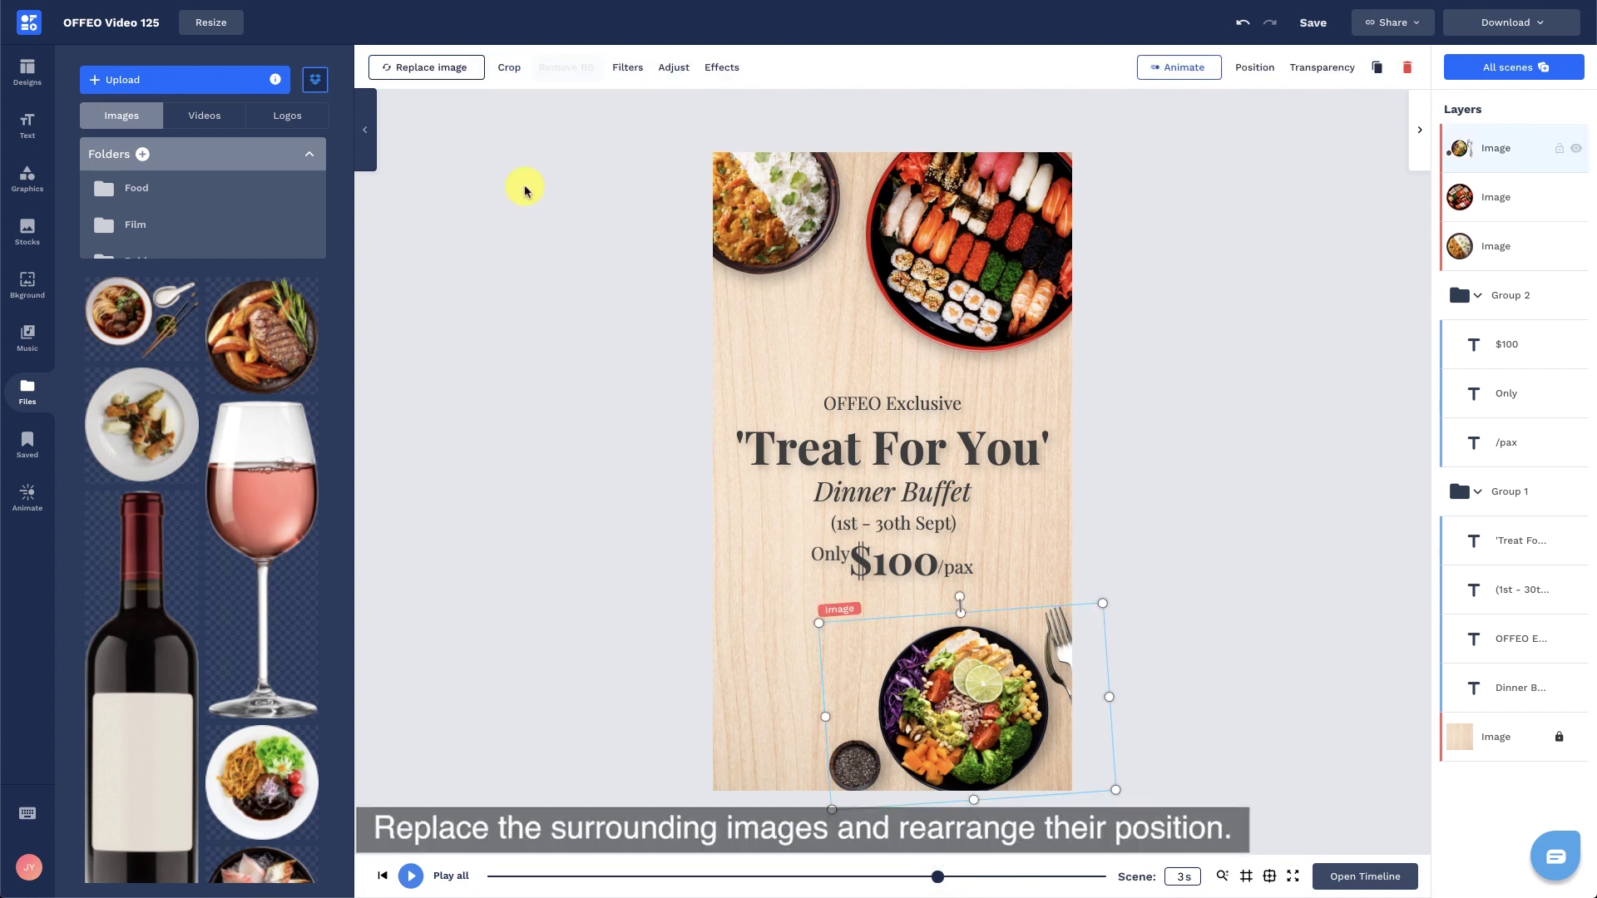
{"action": "left_click", "coordinate": [461, 71]}
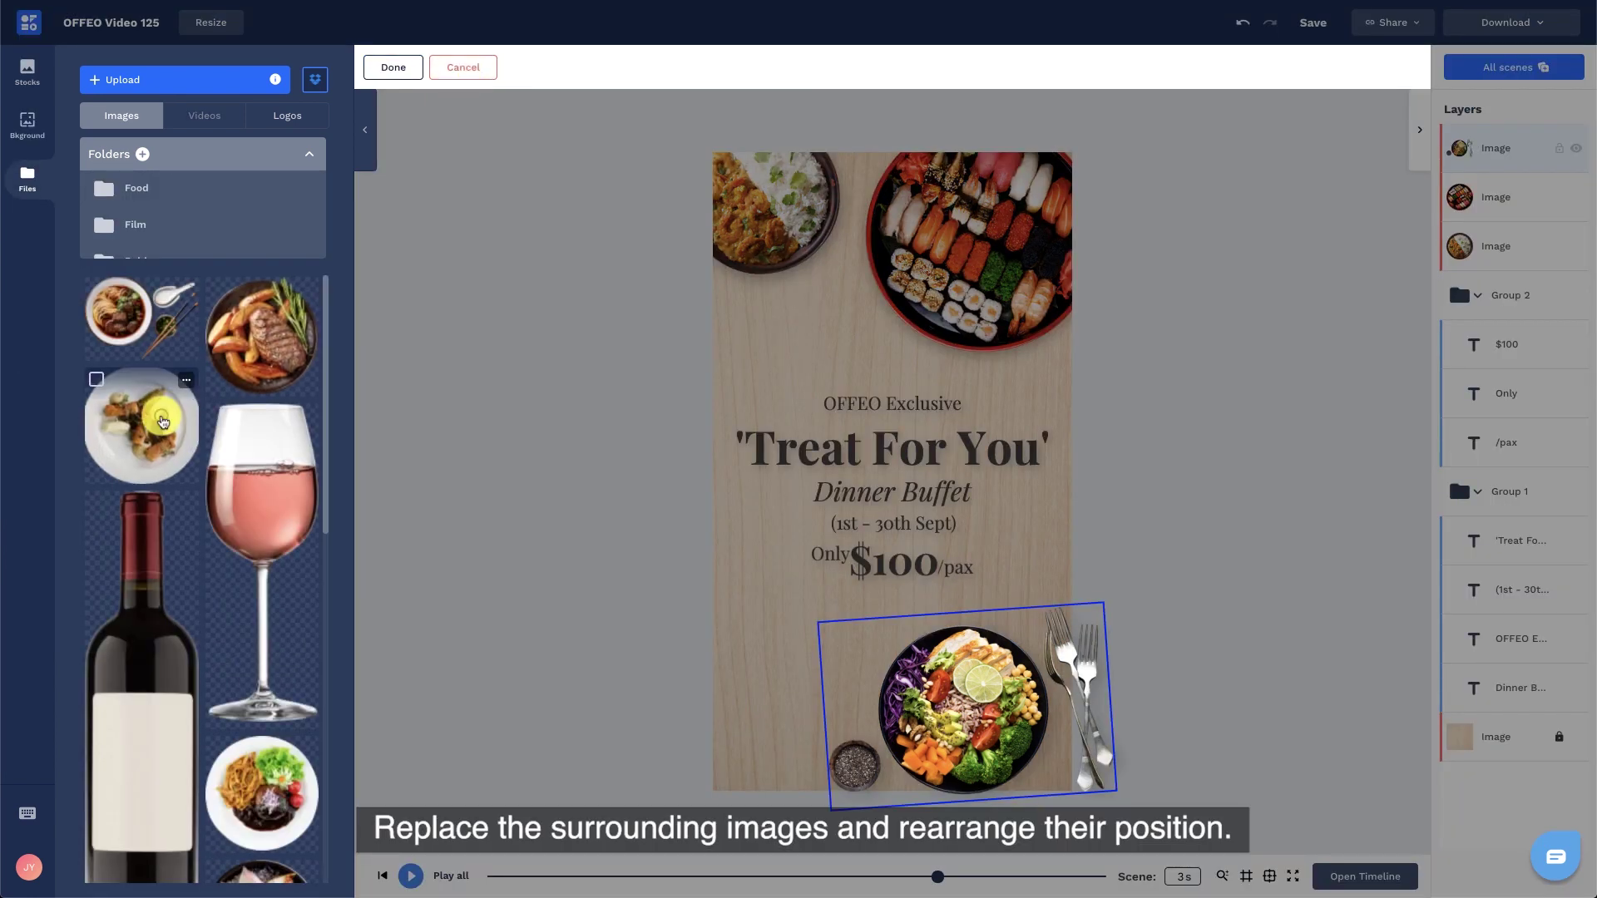
{"action": "left_click", "coordinate": [156, 419]}
{"action": "left_click", "coordinate": [408, 73]}
- Expand the plate image's crop to show the full plate, then shrink it and place it in the scene's lower-right corner
{"action": "left_click", "coordinate": [501, 67]}
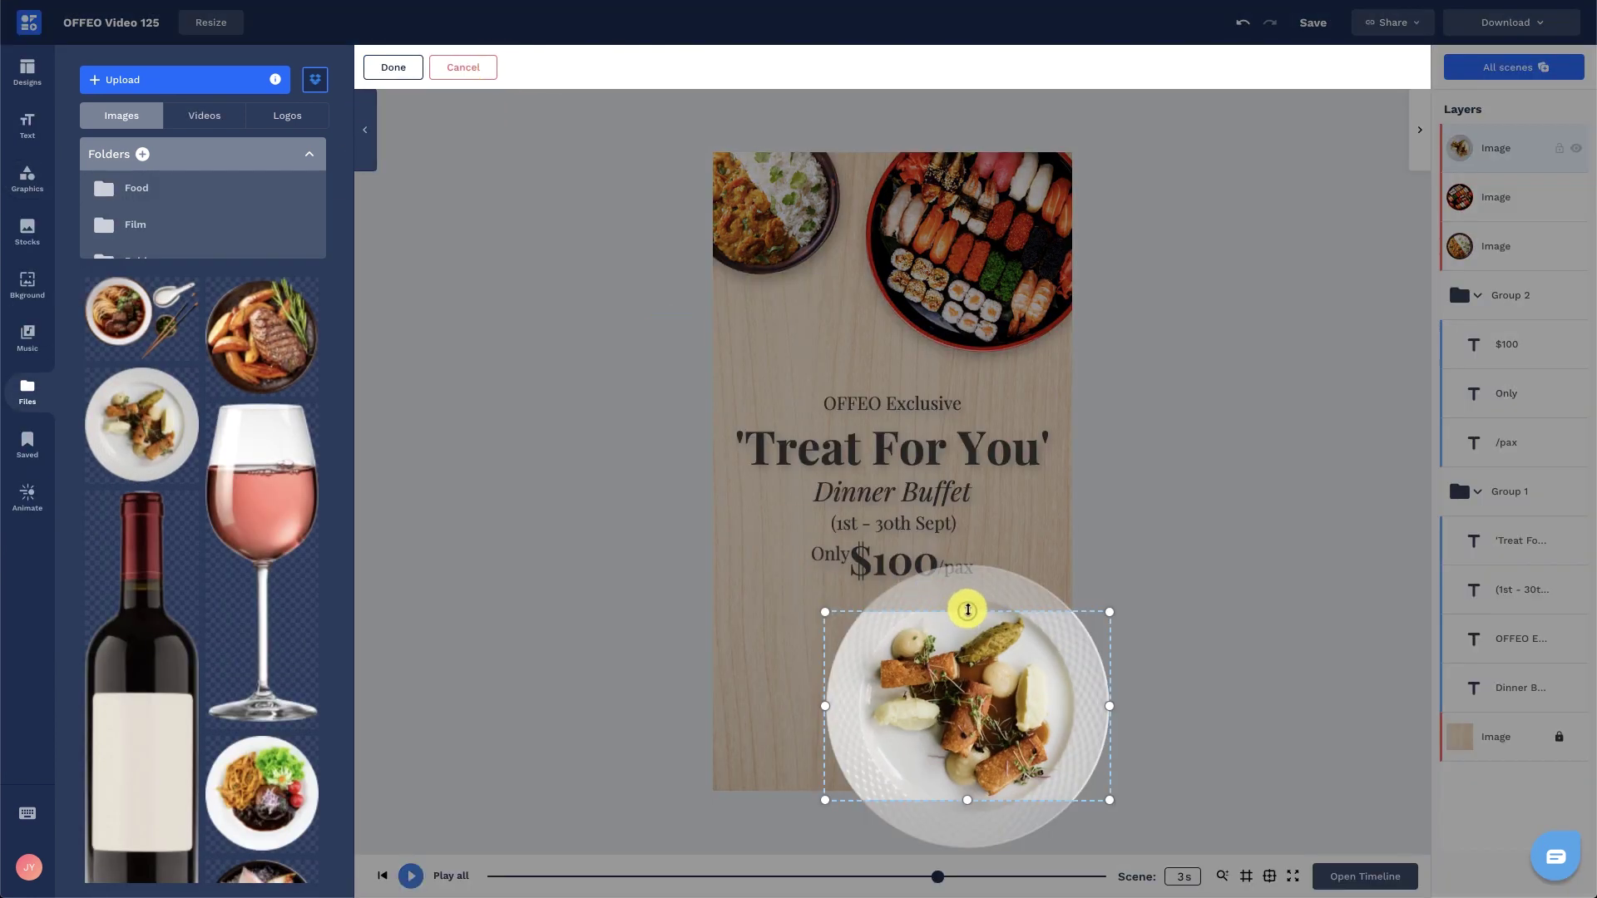
{"action": "left_click_drag", "start_coordinate": [967, 609], "coordinate": [967, 563]}
{"action": "left_click_drag", "start_coordinate": [966, 801], "coordinate": [967, 850]}
{"action": "left_click", "coordinate": [513, 136]}
{"action": "left_click_drag", "start_coordinate": [967, 563], "coordinate": [998, 670]}
{"action": "left_click", "coordinate": [978, 615]}
- Delete the curry bowl image and place the sushi platter in the scene's upper-left corner, rotated to fit
{"action": "left_click", "coordinate": [816, 203]}
{"action": "key", "text": "Delete"}
{"action": "left_click", "coordinate": [883, 259]}
{"action": "left_click_drag", "start_coordinate": [882, 258], "coordinate": [848, 342]}
{"action": "left_click_drag", "start_coordinate": [803, 267], "coordinate": [813, 277]}
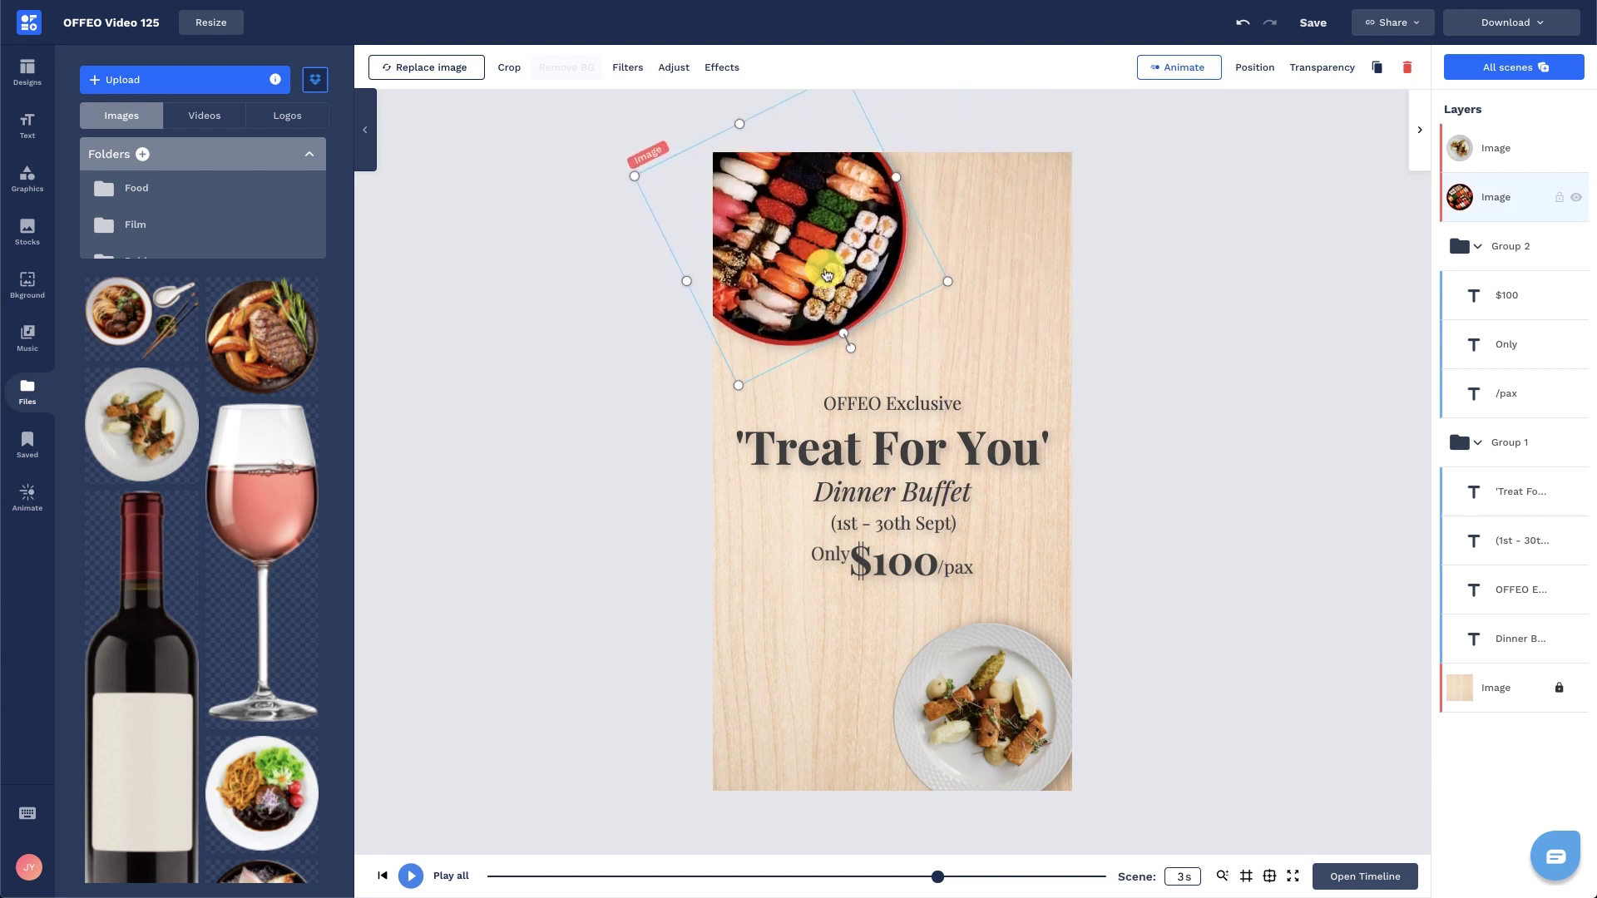
- Move the title group and the pricing group together slightly upward
{"action": "left_click", "coordinate": [1480, 247]}
{"action": "left_click", "coordinate": [1489, 443], "text": "shift"}
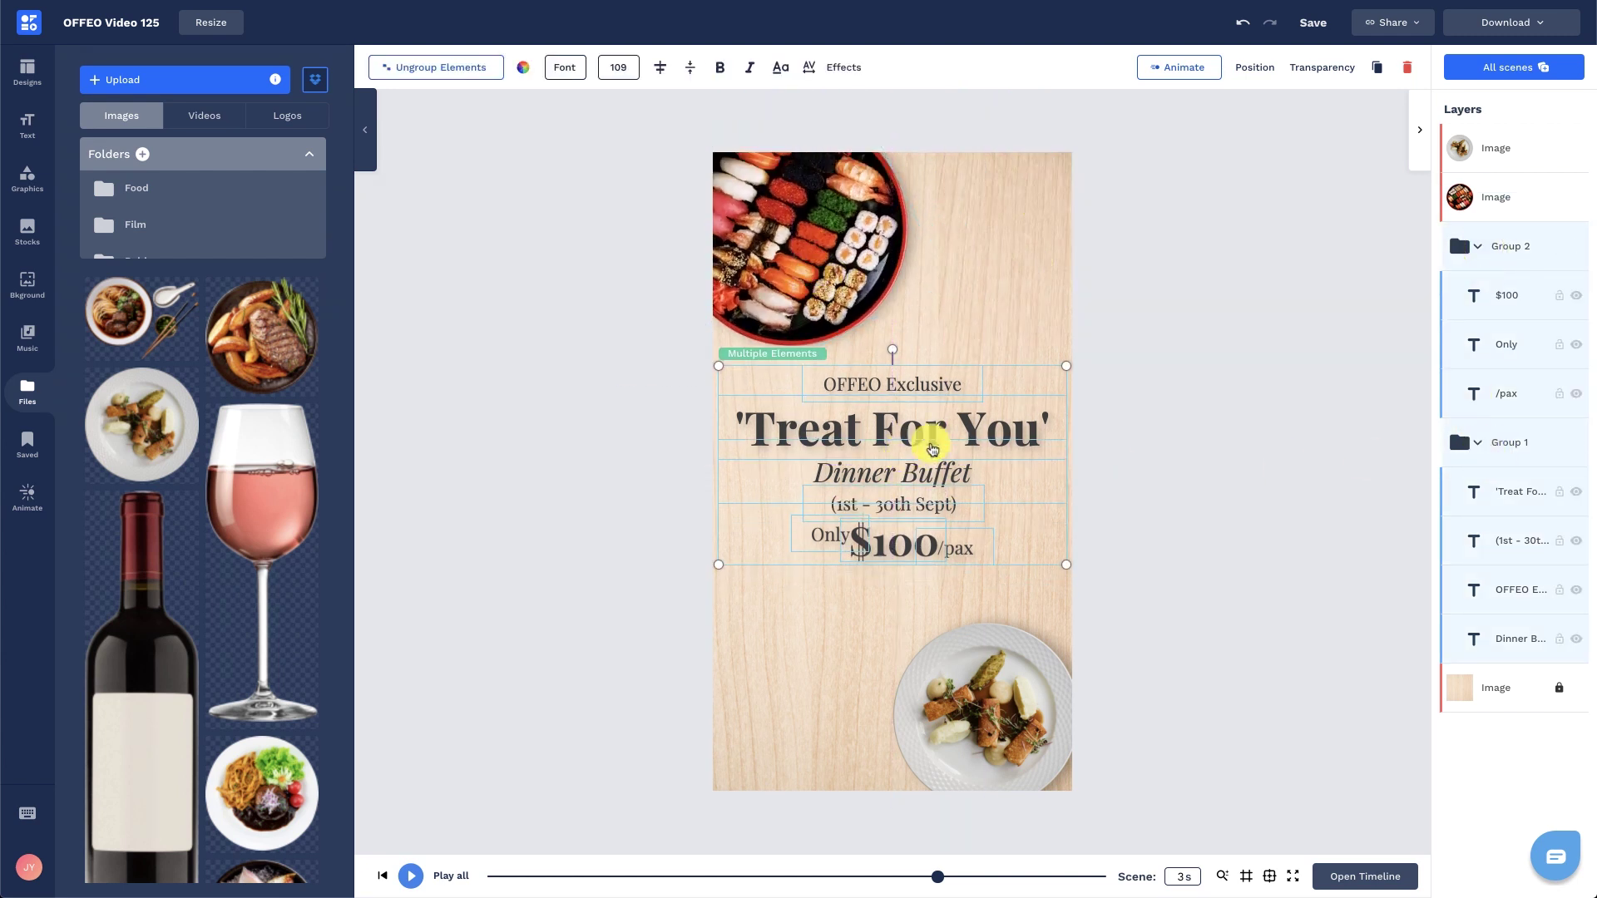
{"action": "left_click", "coordinate": [1165, 416]}
- Copy the wine bottle and wine glass images from Scene 3 into Scene 5
{"action": "left_click", "coordinate": [1509, 83]}
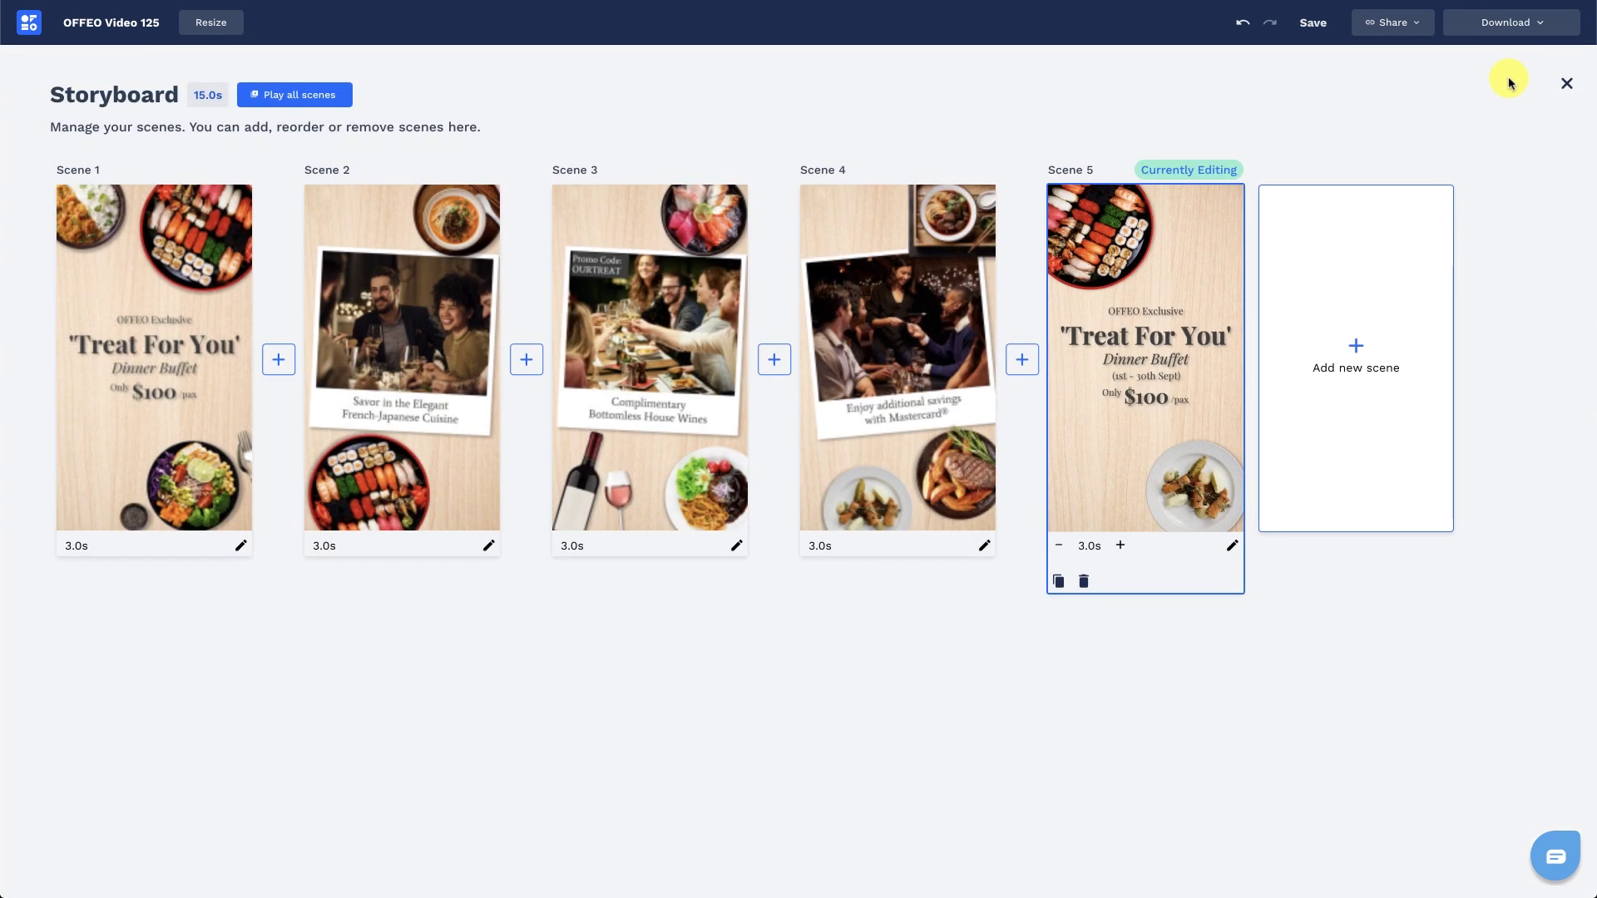
{"action": "left_click", "coordinate": [616, 467]}
{"action": "left_click", "coordinate": [759, 723]}
{"action": "left_click", "coordinate": [840, 739], "text": "shift"}
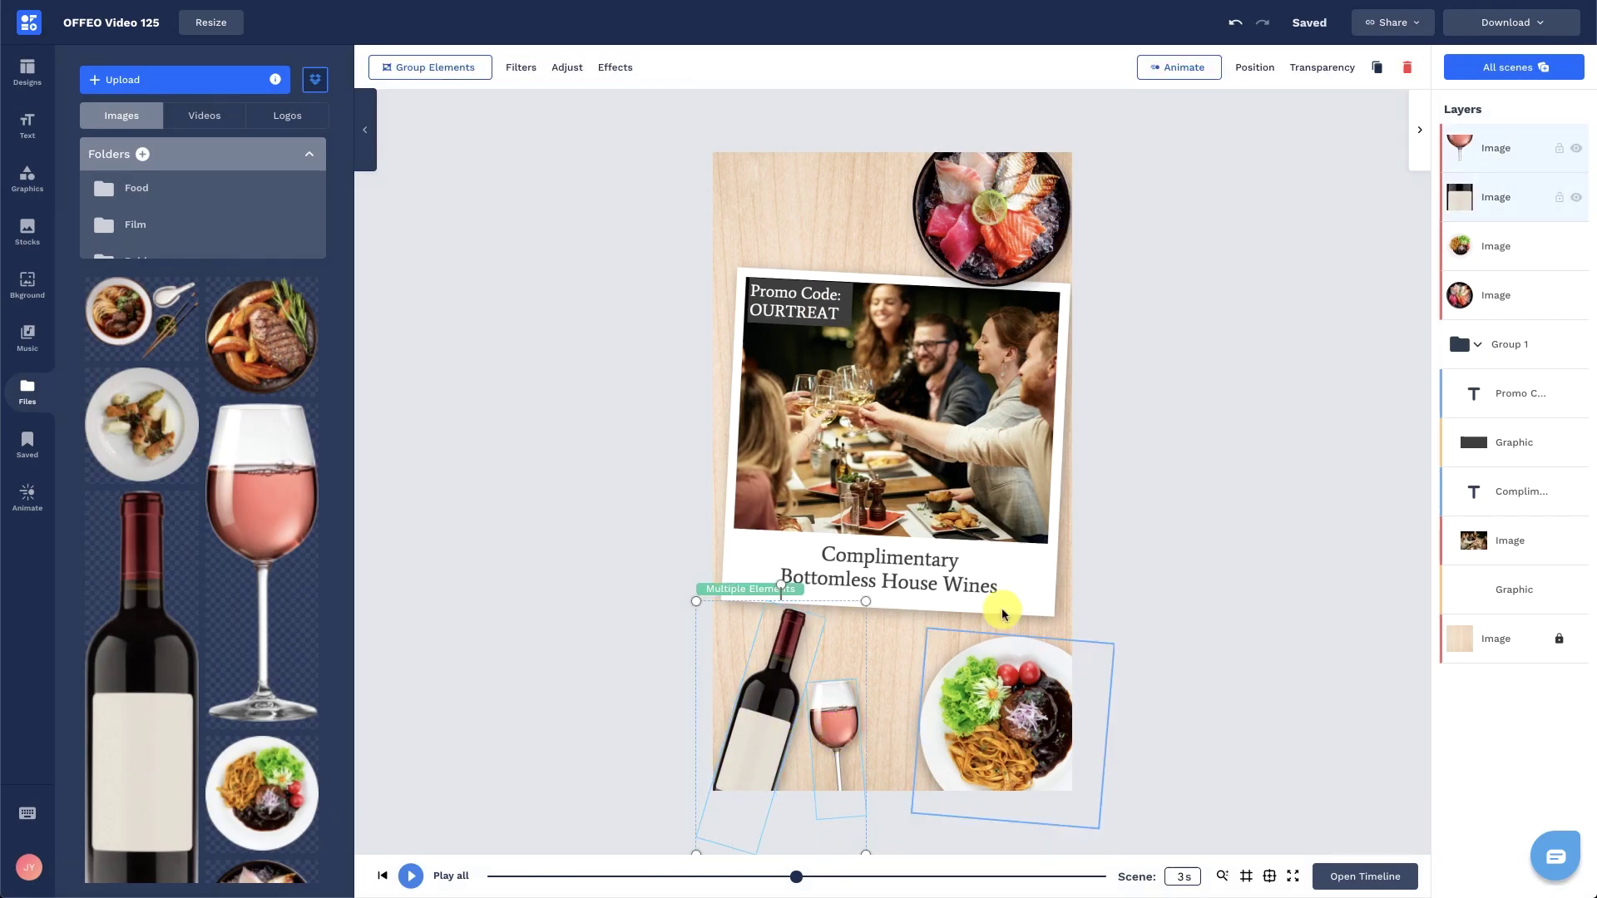
{"action": "left_click", "coordinate": [1509, 67]}
{"action": "left_click", "coordinate": [956, 357]}
{"action": "key", "text": "ctrl+v"}
{"action": "left_click", "coordinate": [1150, 520]}
- Arrange the wine bottle and glass at the scene's lower left, nudge the plate dish upward, and preview the scene
{"action": "left_click_drag", "start_coordinate": [798, 612], "coordinate": [777, 582]}
{"action": "left_click_drag", "start_coordinate": [834, 713], "coordinate": [819, 713]}
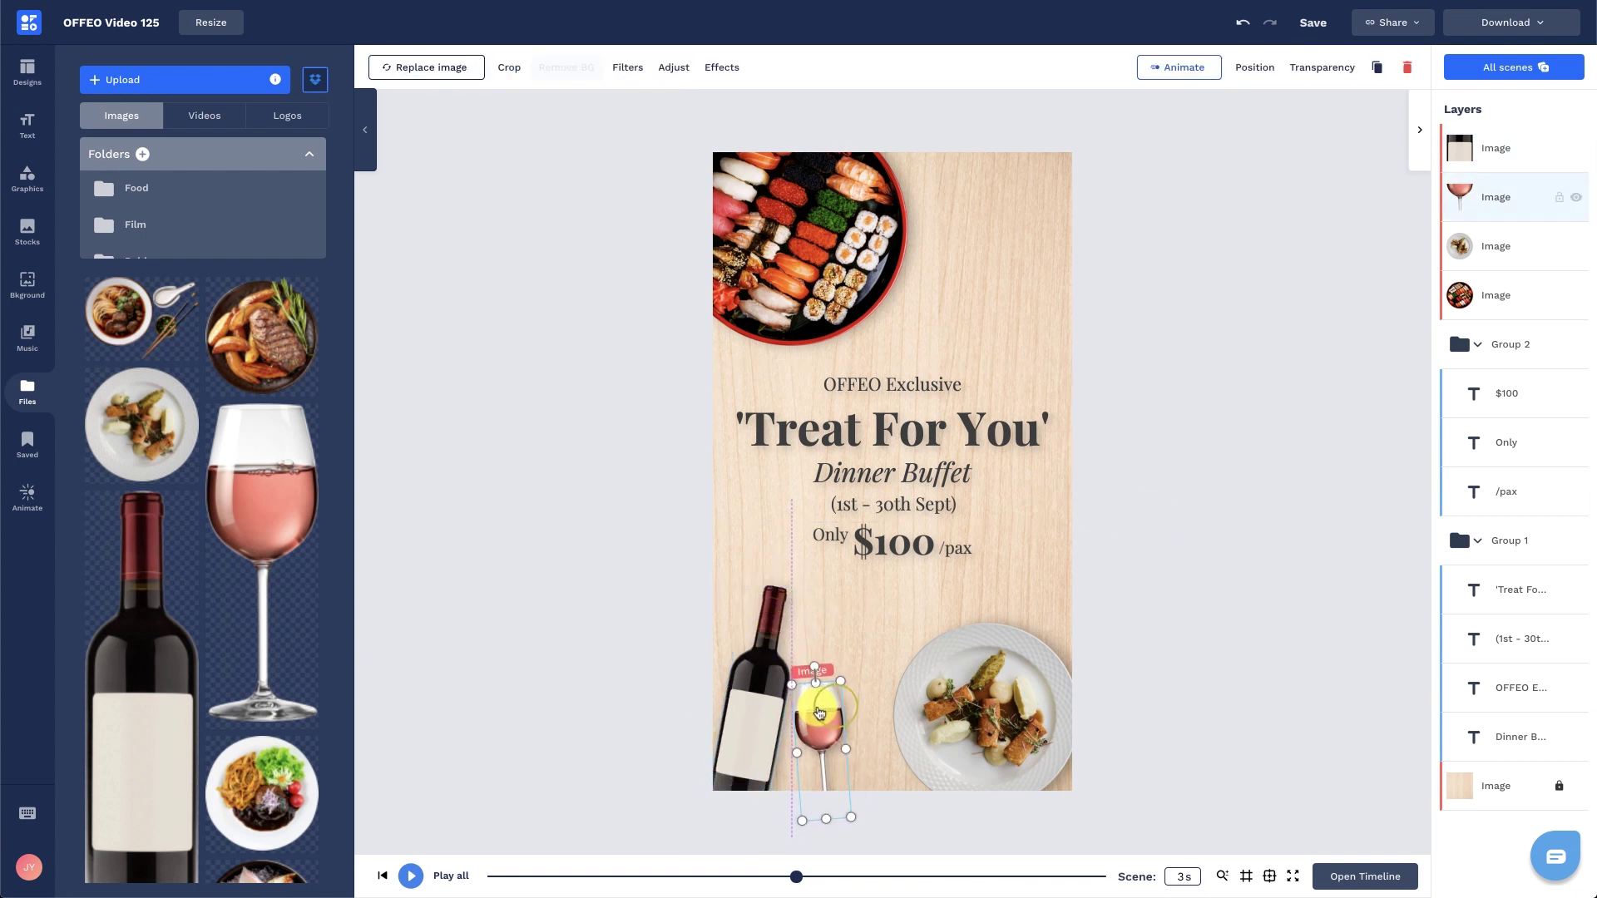
{"action": "left_click_drag", "start_coordinate": [1008, 698], "coordinate": [1015, 664]}
{"action": "left_click", "coordinate": [1257, 460]}
{"action": "key", "text": "space"}
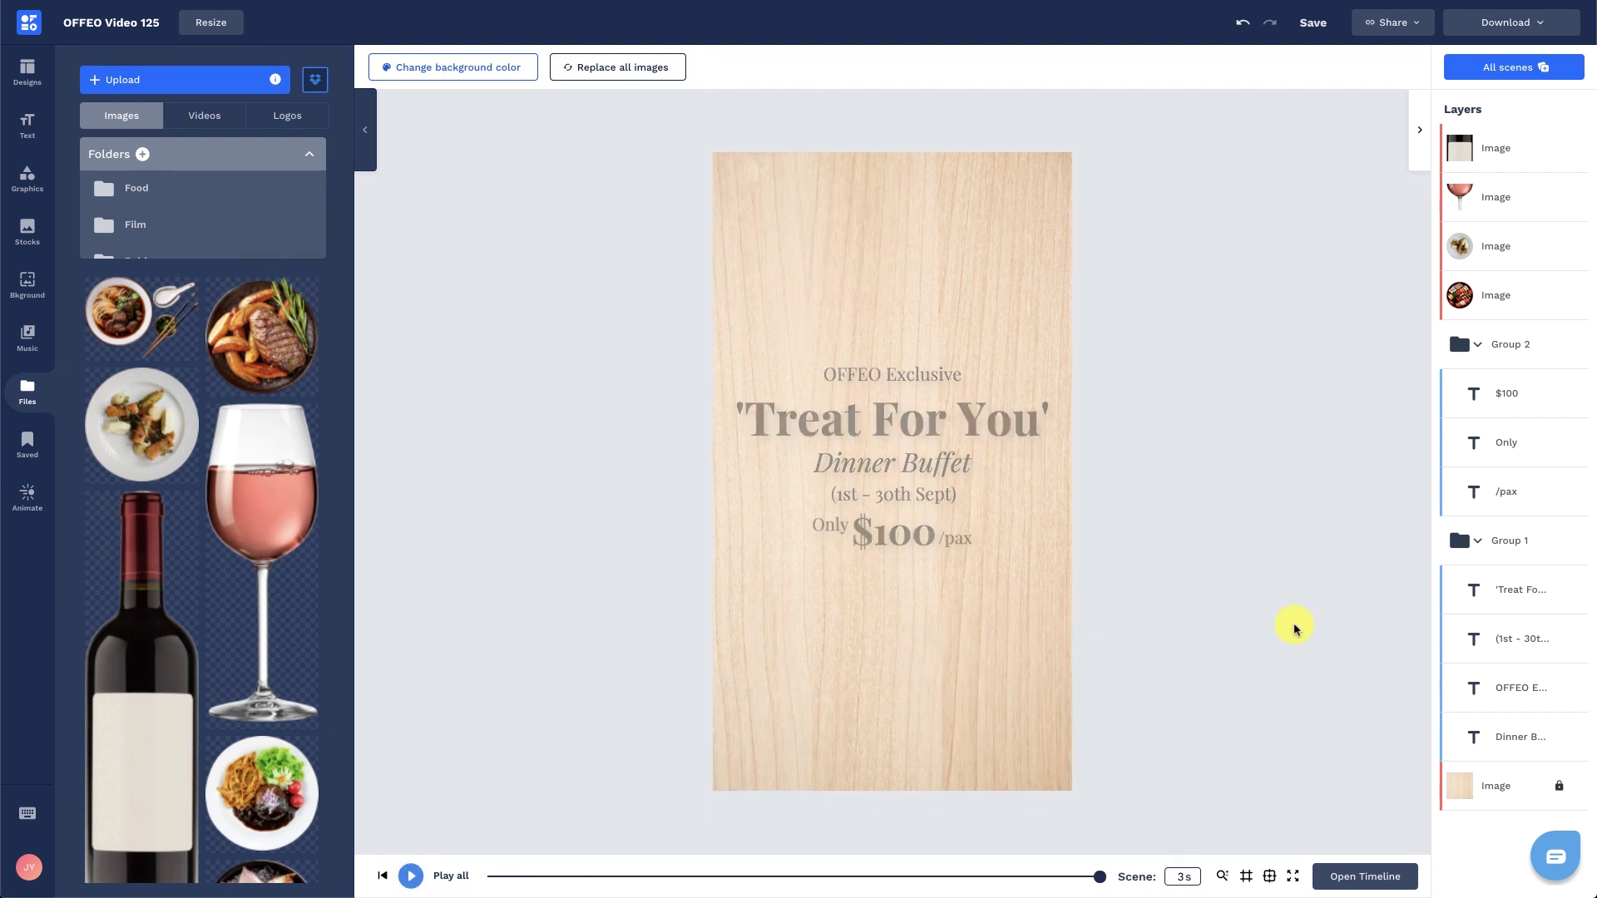
- Remove the exit animation from all four food and drink image layers in the timeline
{"action": "left_click", "coordinate": [1348, 874]}
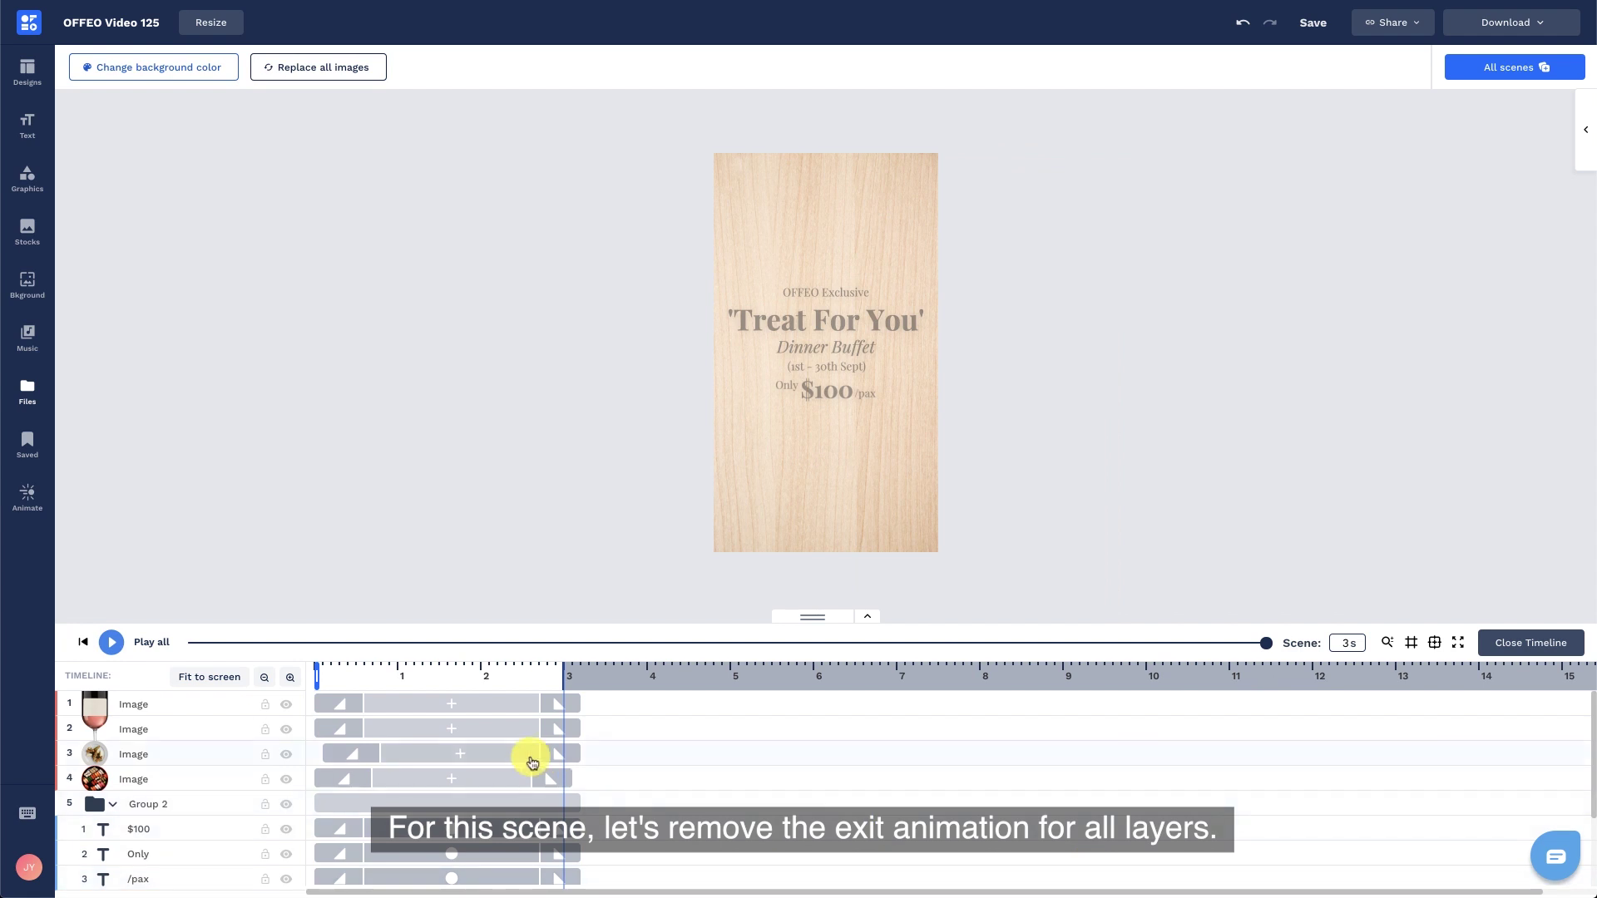
{"action": "left_click", "coordinate": [177, 707]}
{"action": "left_click", "coordinate": [191, 779], "text": "shift"}
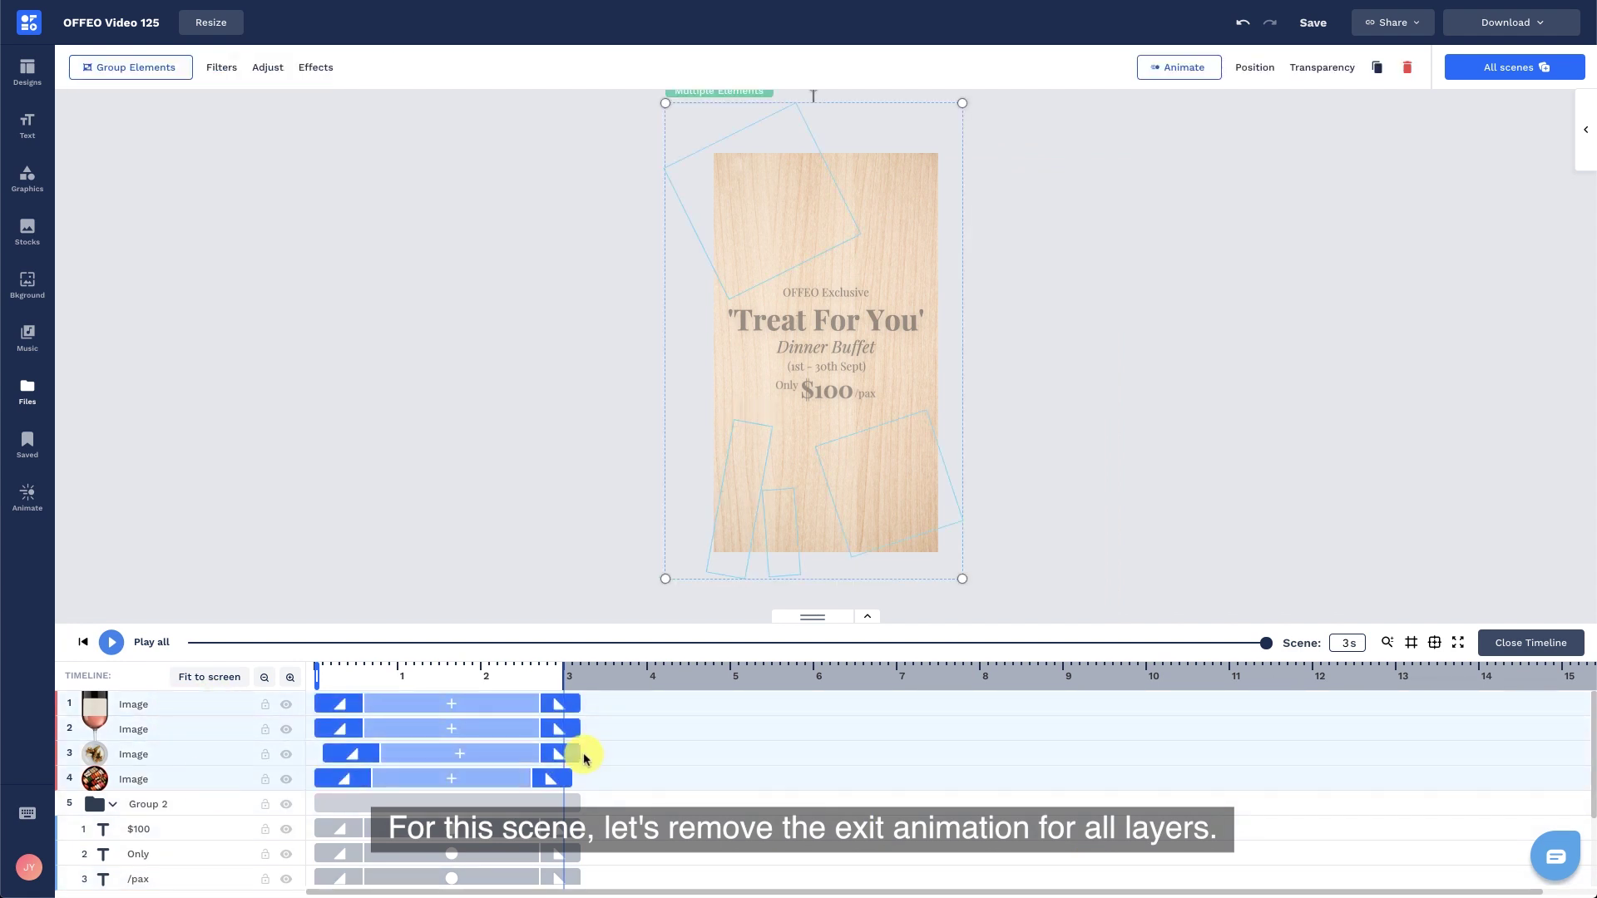
{"action": "left_click", "coordinate": [579, 754]}
{"action": "left_click", "coordinate": [413, 457]}
- Set the pricing group's exit animation to None
{"action": "left_click", "coordinate": [198, 803]}
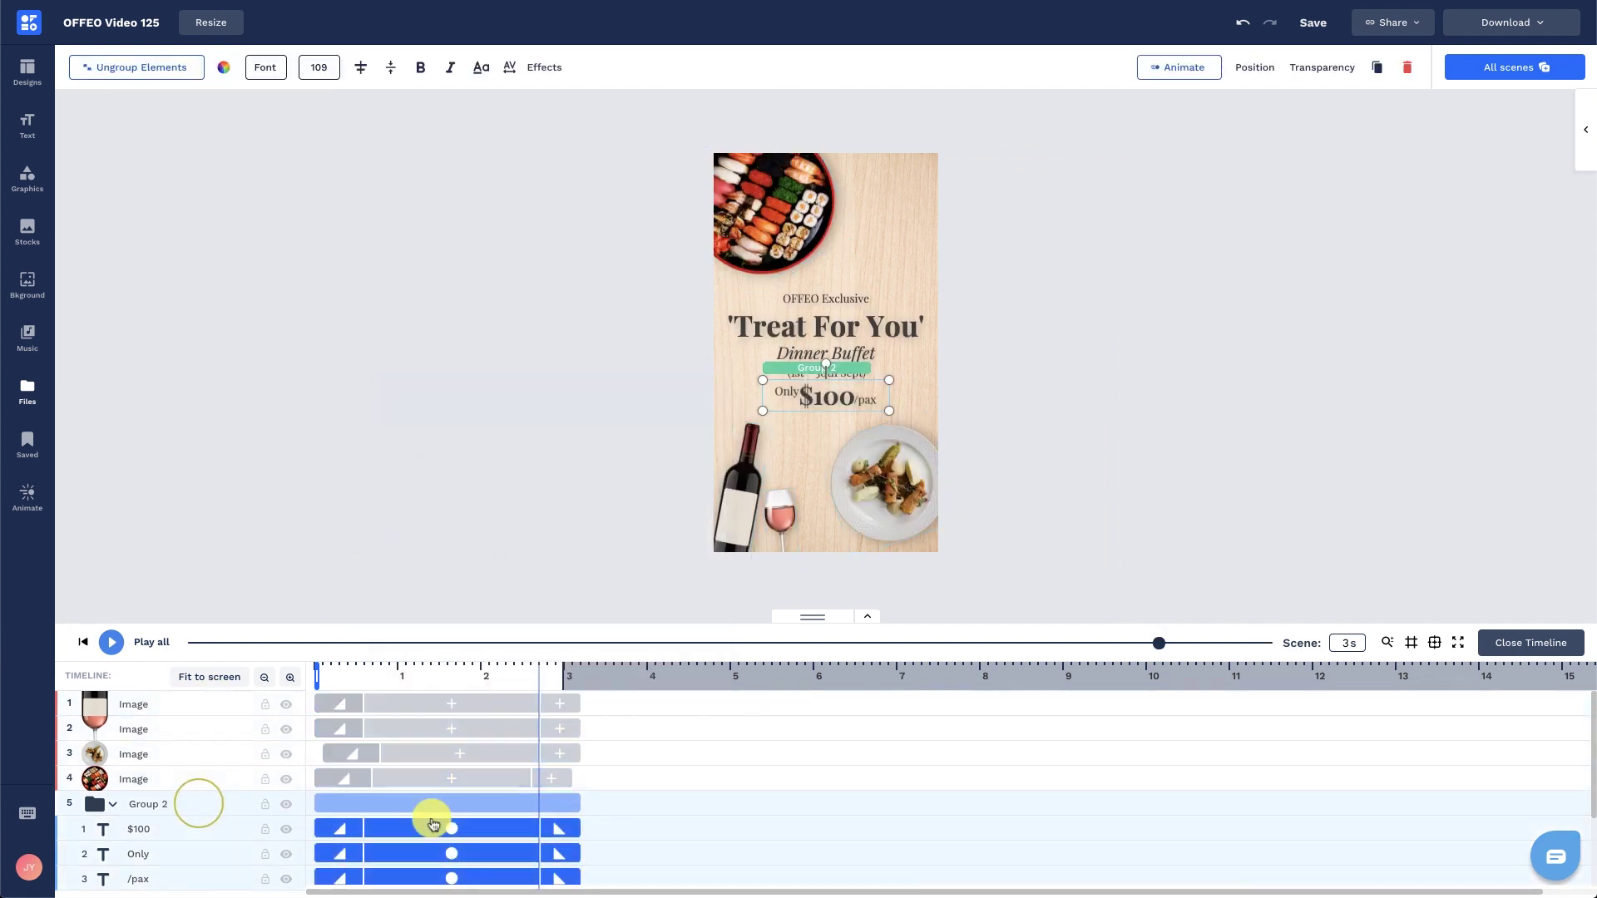
{"action": "left_click", "coordinate": [559, 828]}
{"action": "left_click", "coordinate": [421, 449]}
{"action": "left_click", "coordinate": [198, 808]}
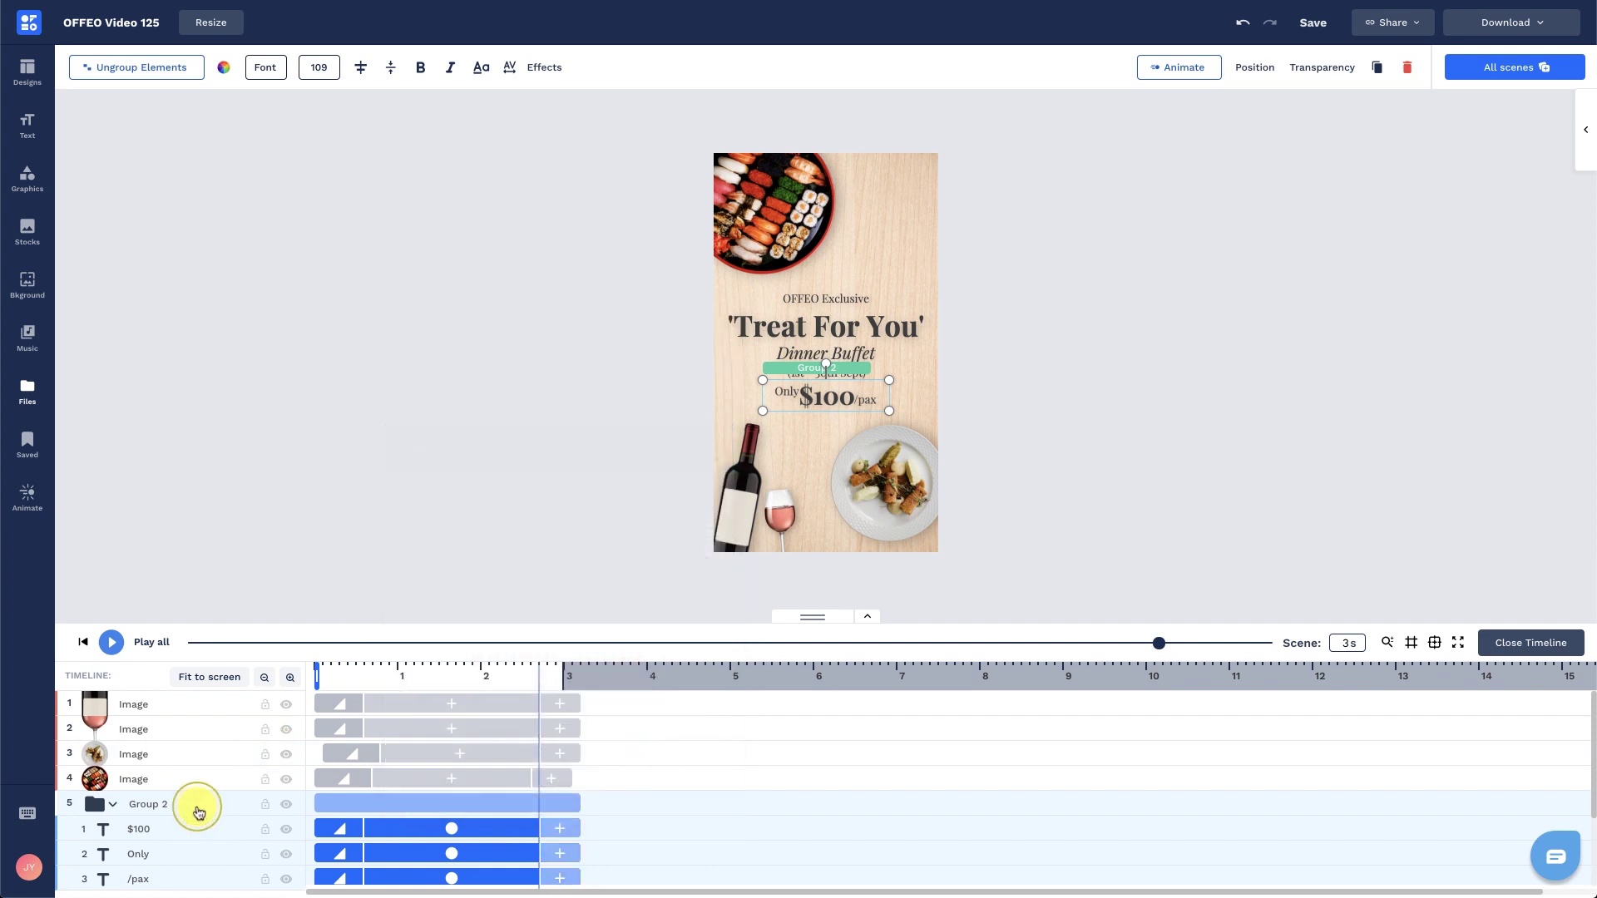
- Set the title group's exit animation to None and play the scene to check it
{"action": "scroll", "coordinate": [198, 811], "scroll_direction": "down", "scroll_amount": 2}
{"action": "left_click", "coordinate": [200, 752]}
{"action": "left_click", "coordinate": [559, 777]}
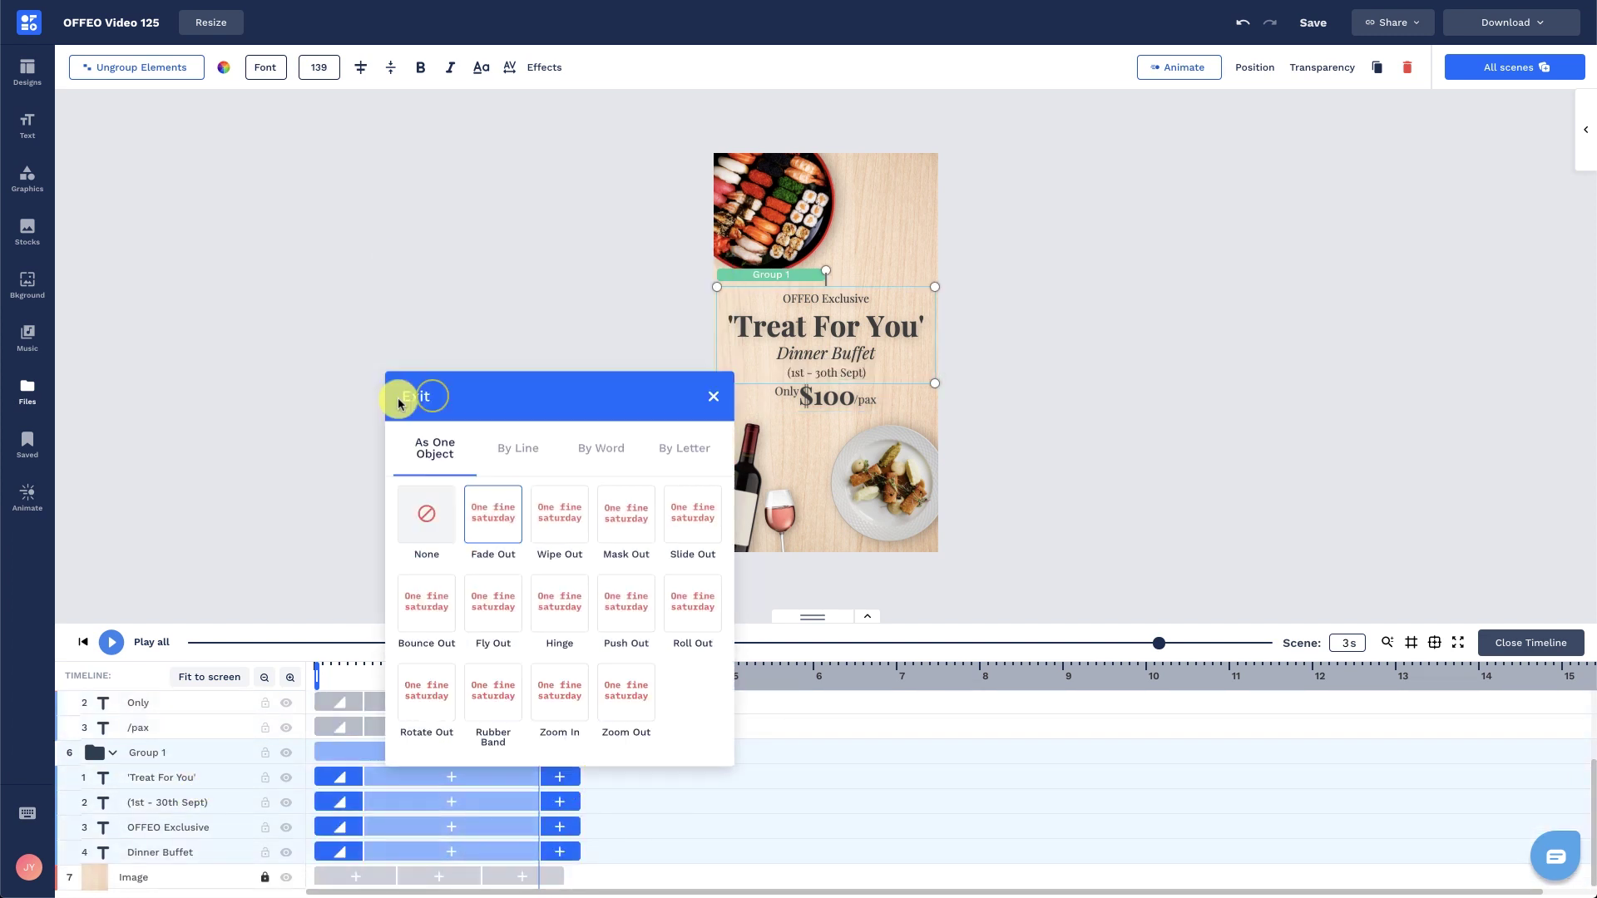
{"action": "left_click", "coordinate": [258, 400]}
{"action": "key", "text": "space"}
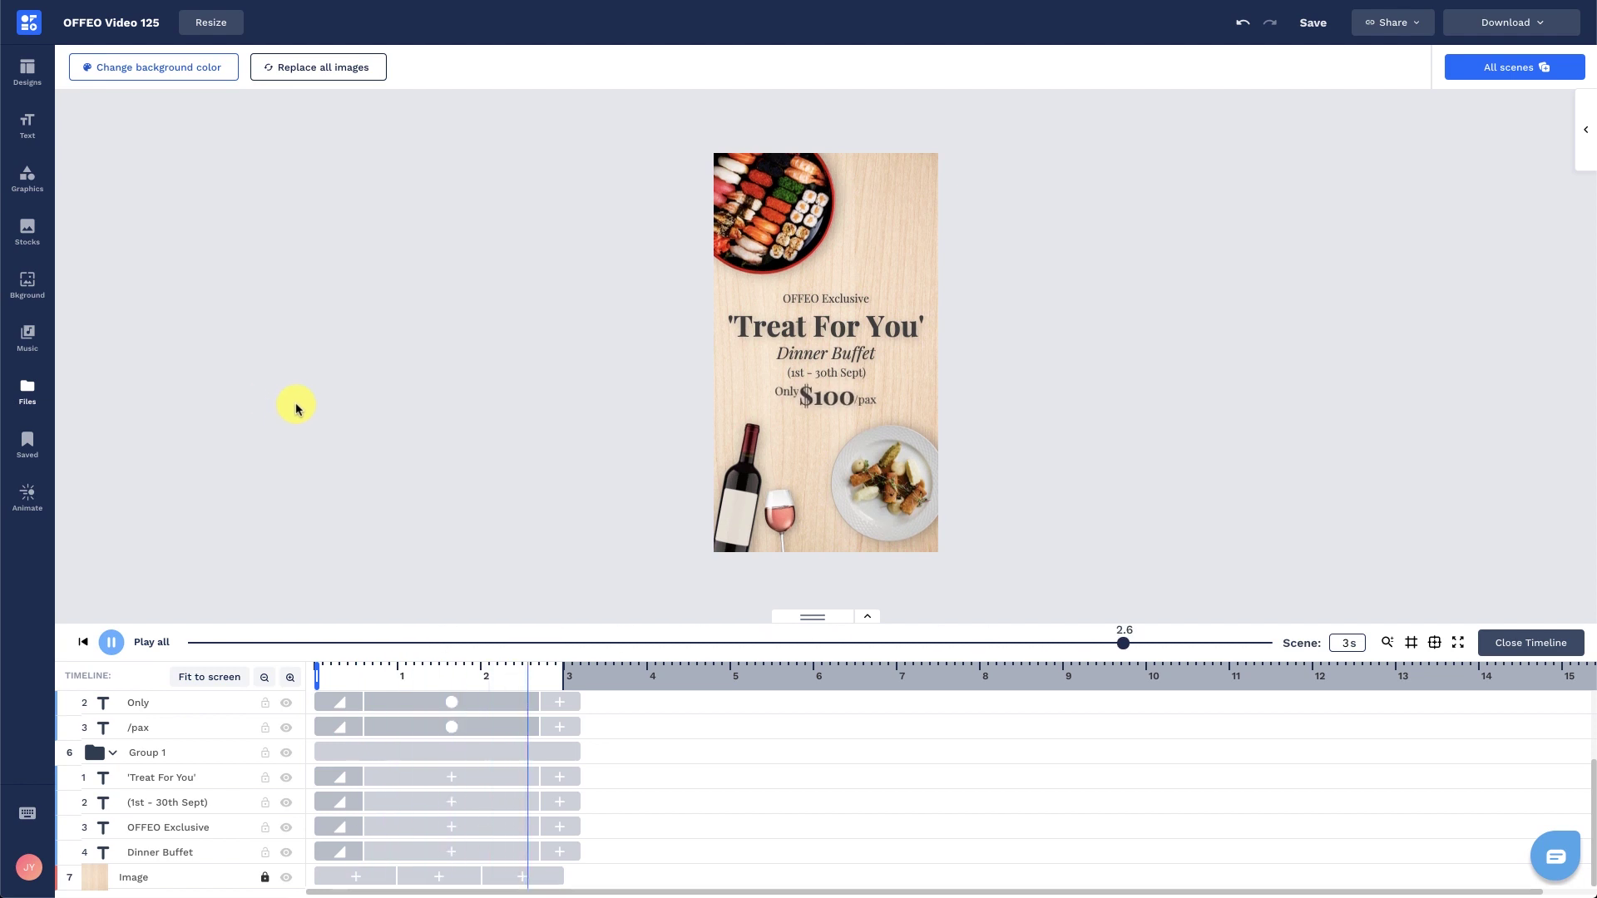
- Close the timeline and open Scene 1 from the storyboard
{"action": "left_click", "coordinate": [1560, 630]}
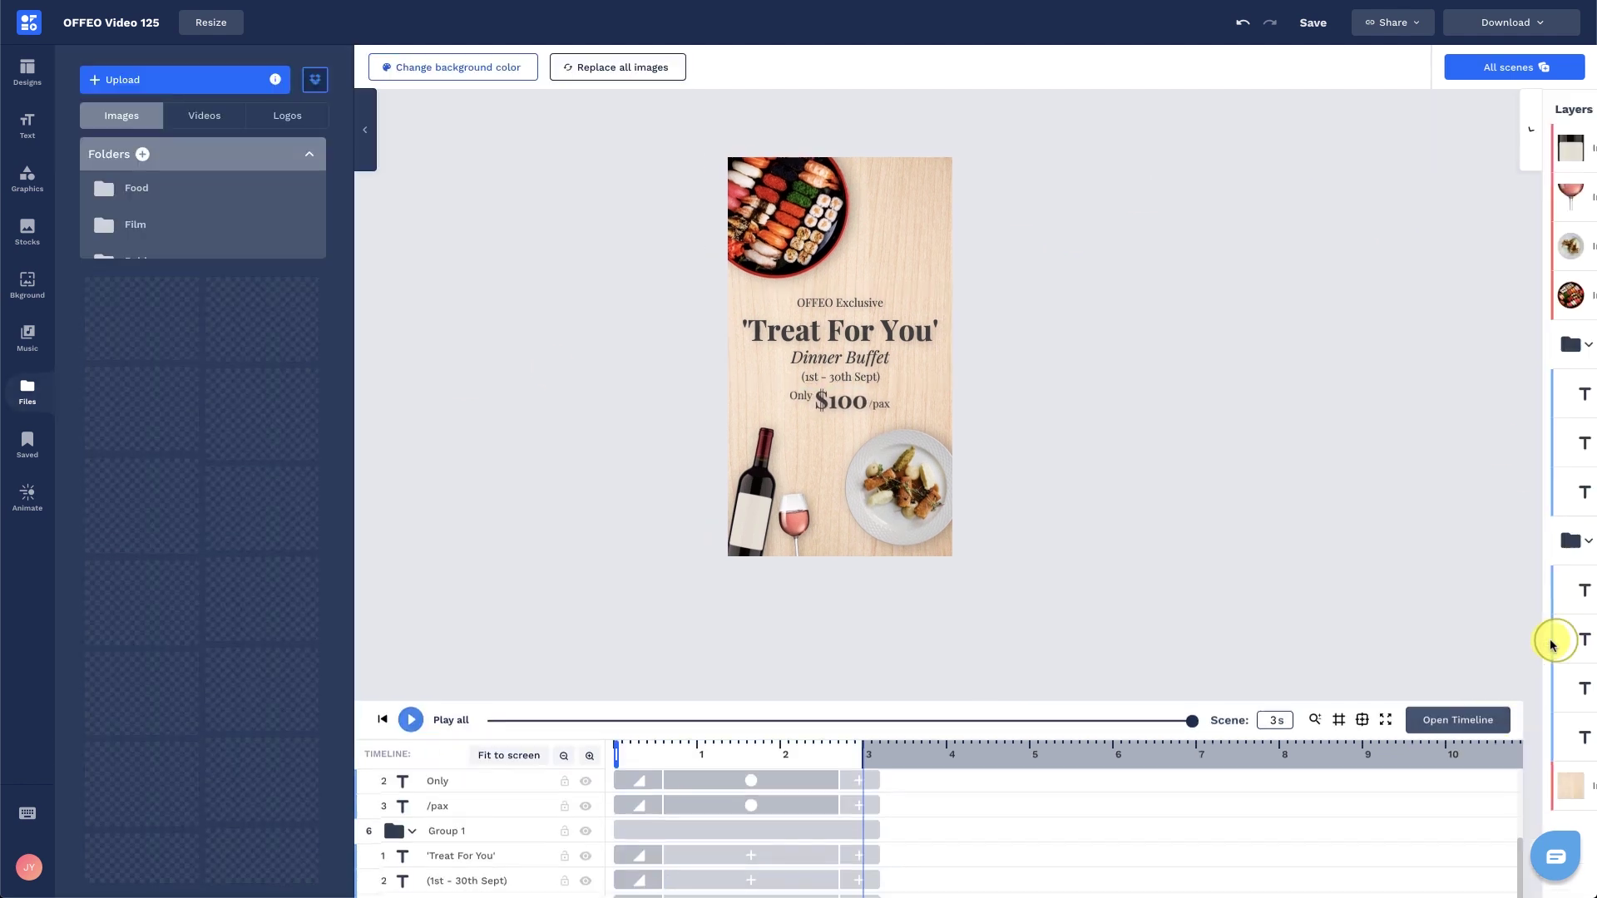
{"action": "left_click", "coordinate": [1535, 80]}
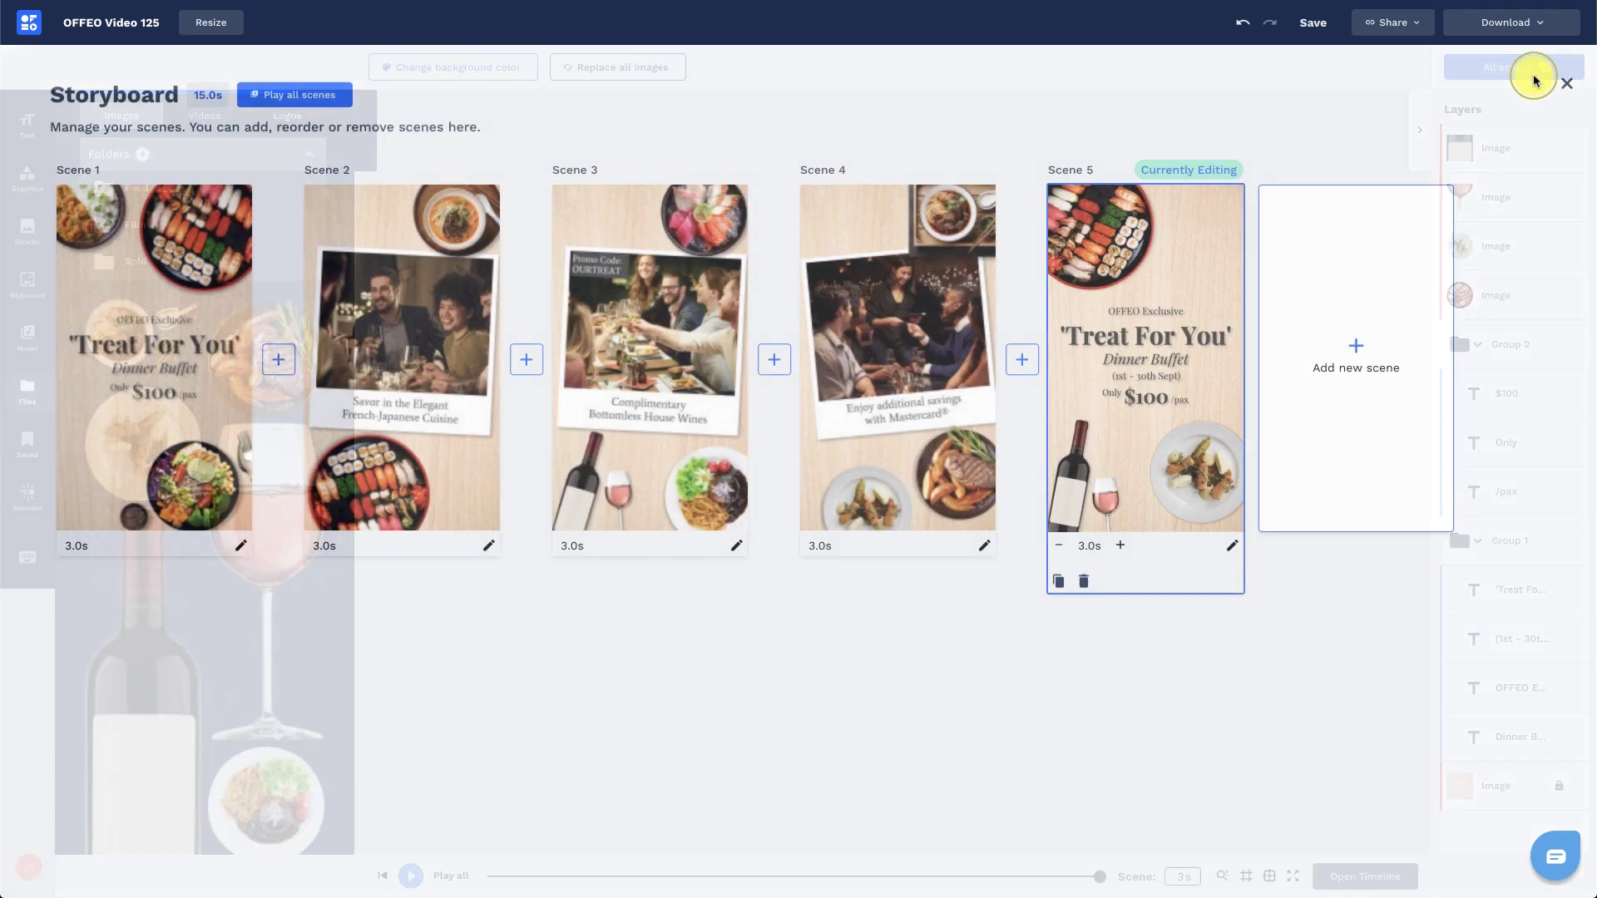
{"action": "mouse_move", "coordinate": [275, 310]}
{"action": "left_click", "coordinate": [208, 322]}
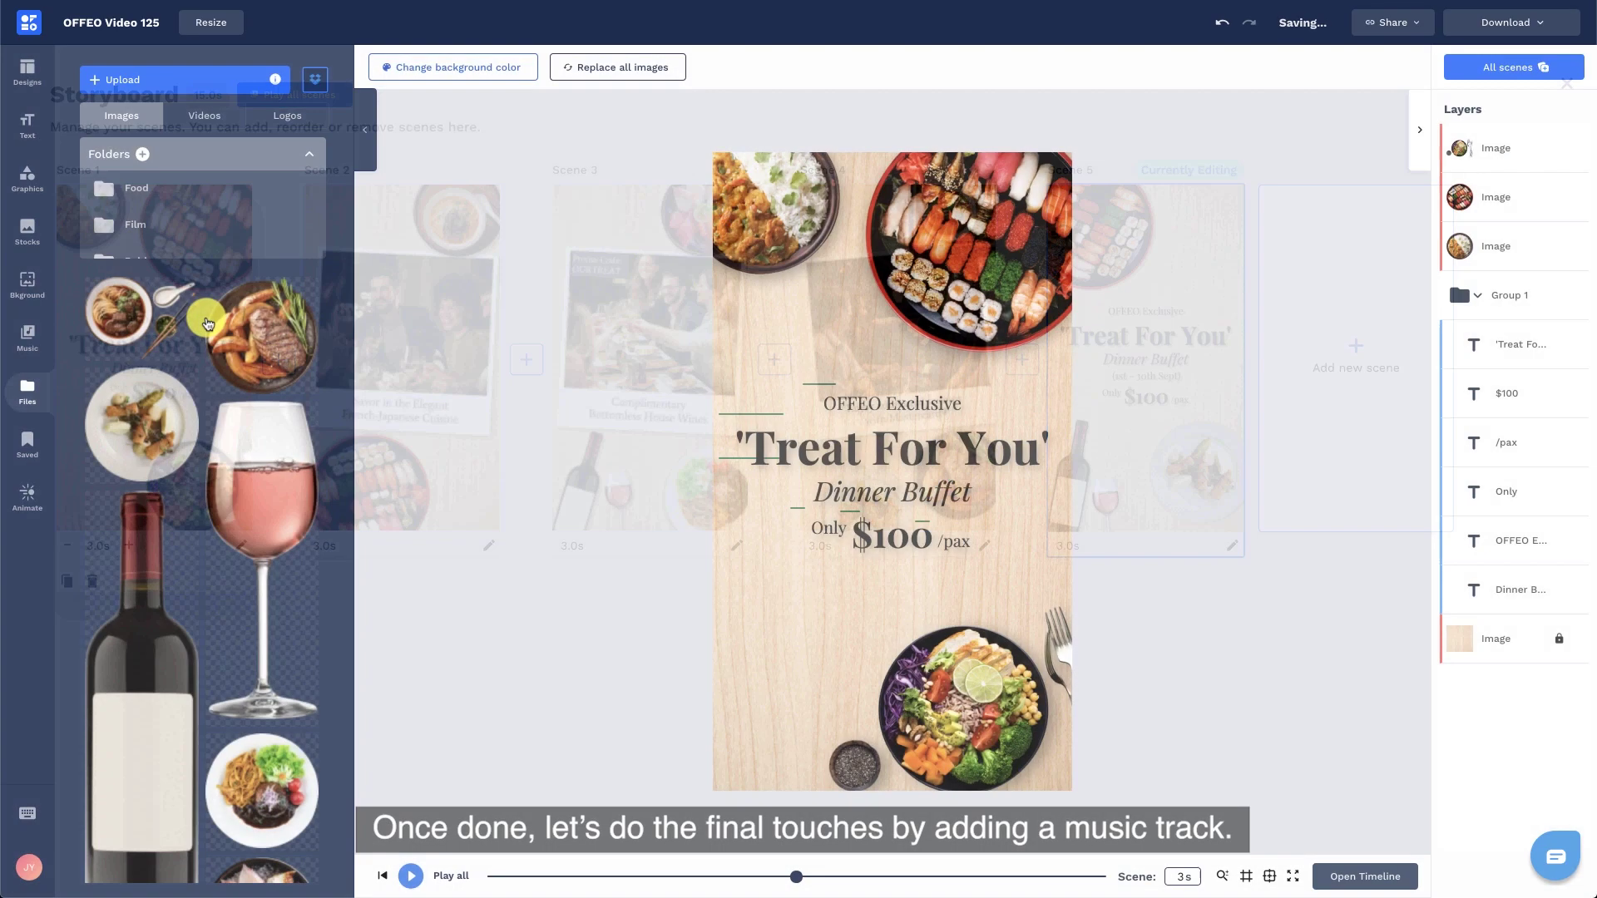
- Sample tracks in the Happy / Cheerful music category and add "Happy Colors" to the video
{"action": "left_click", "coordinate": [27, 337]}
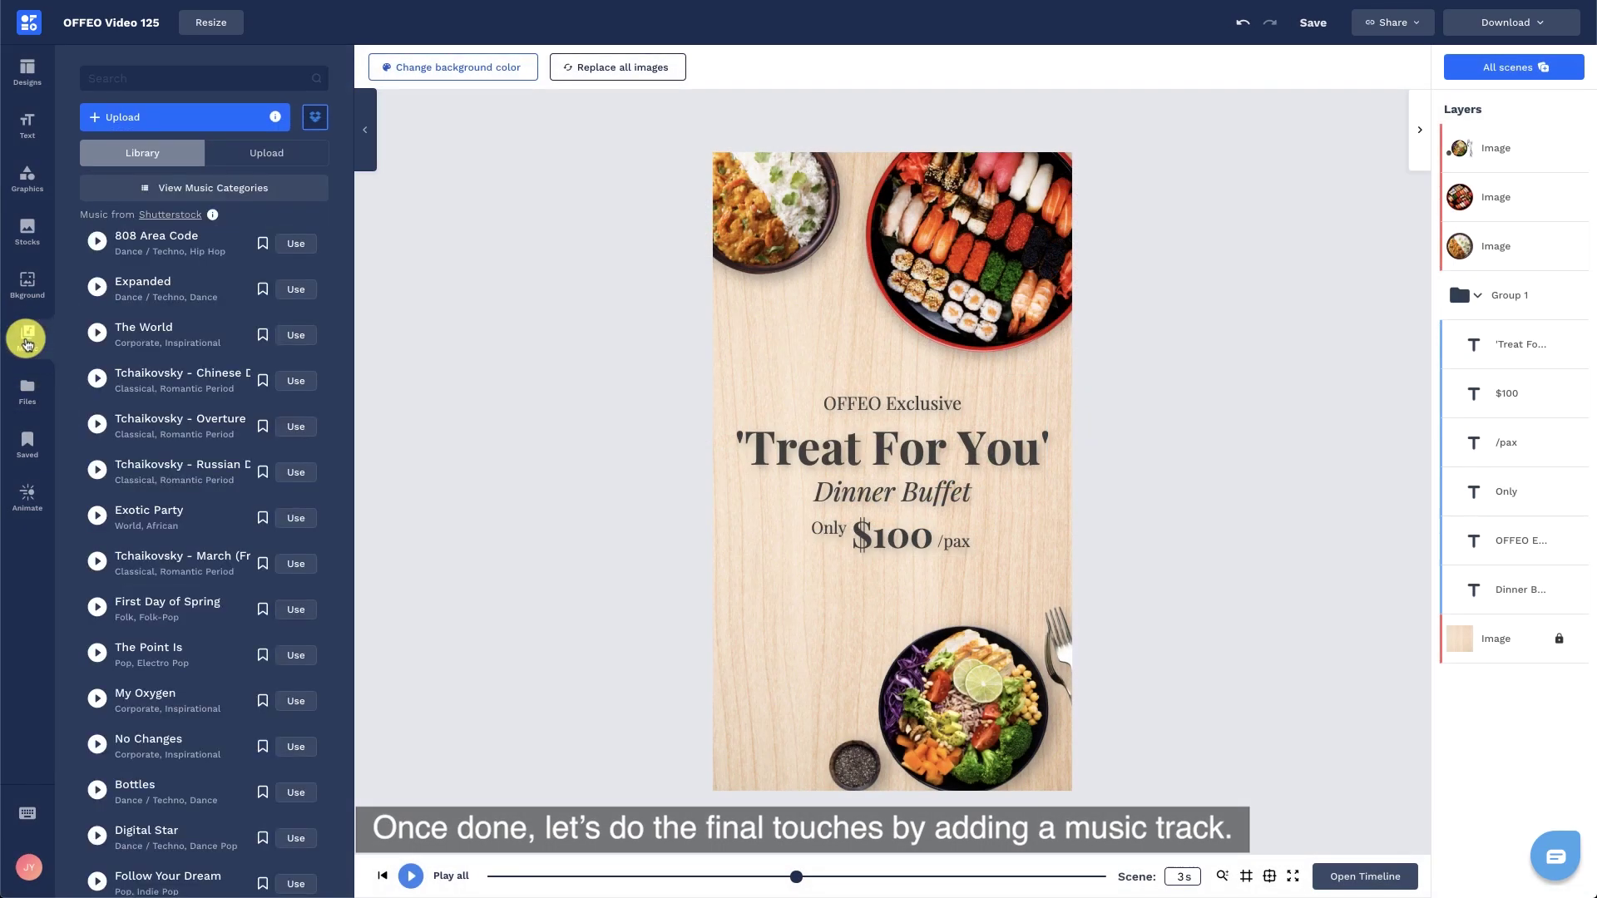
{"action": "left_click", "coordinate": [218, 193]}
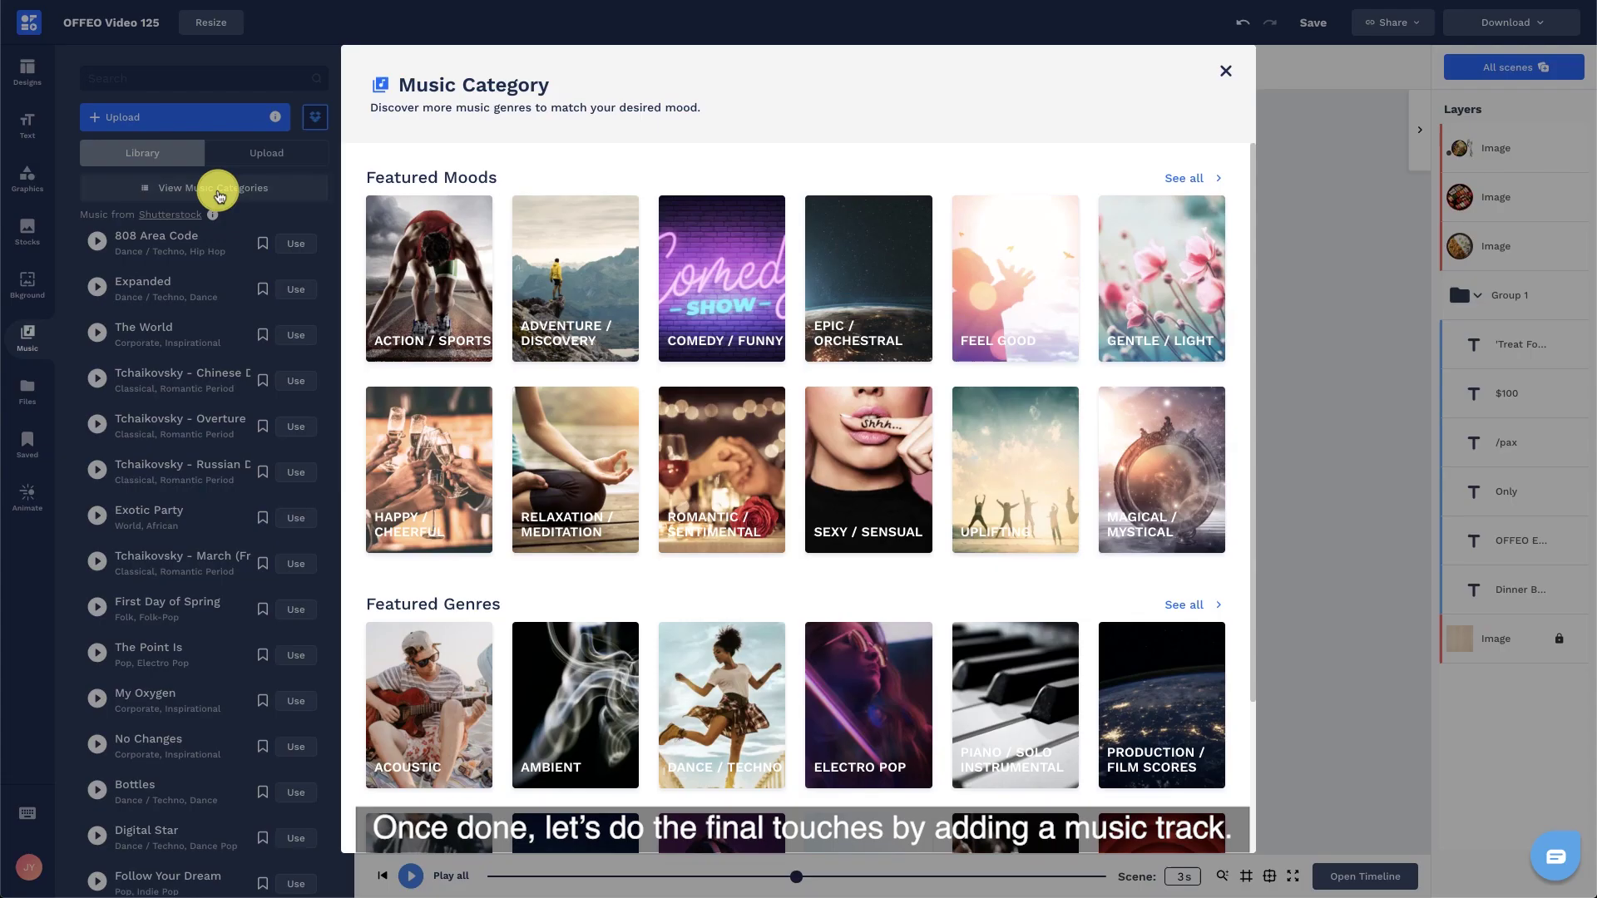
{"action": "left_click", "coordinate": [377, 453]}
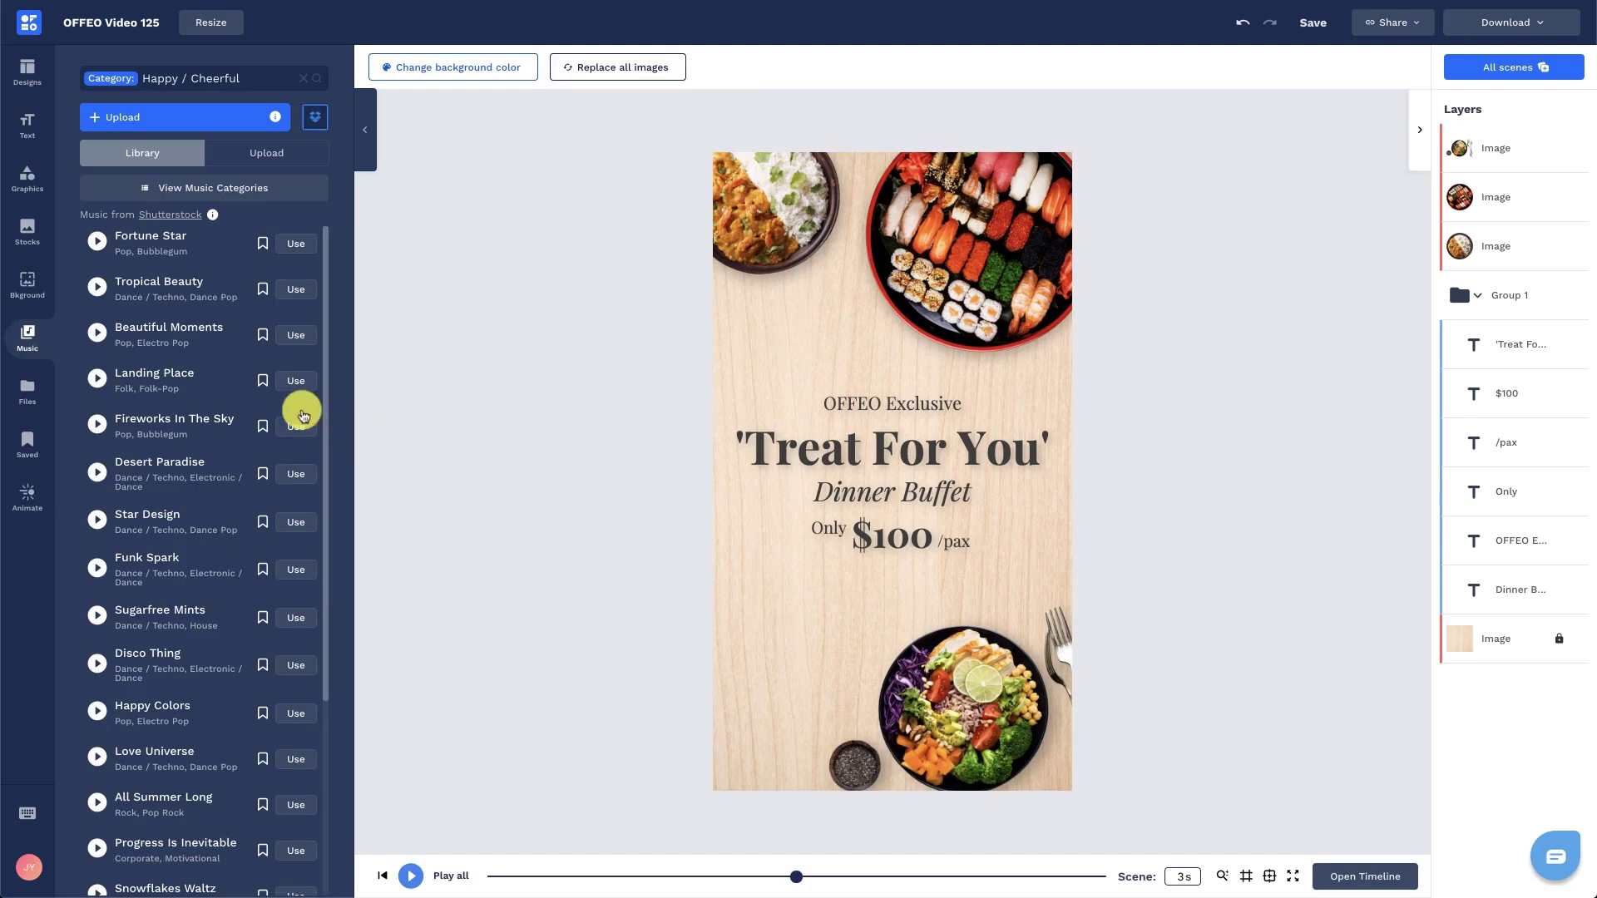
{"action": "left_click", "coordinate": [98, 245]}
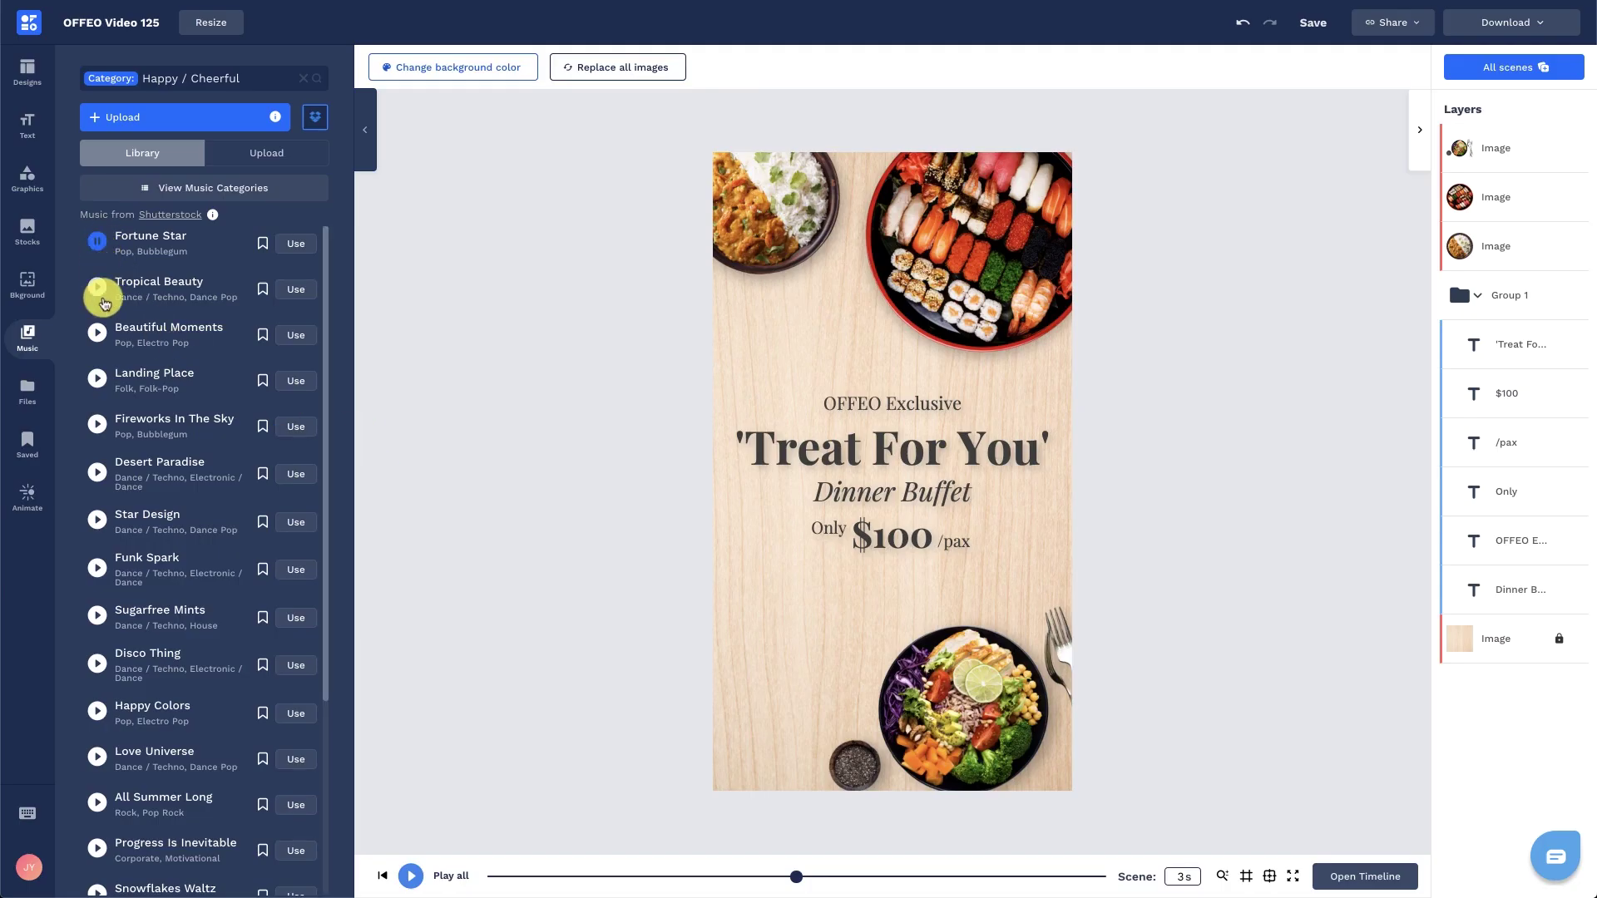
{"action": "left_click", "coordinate": [98, 336]}
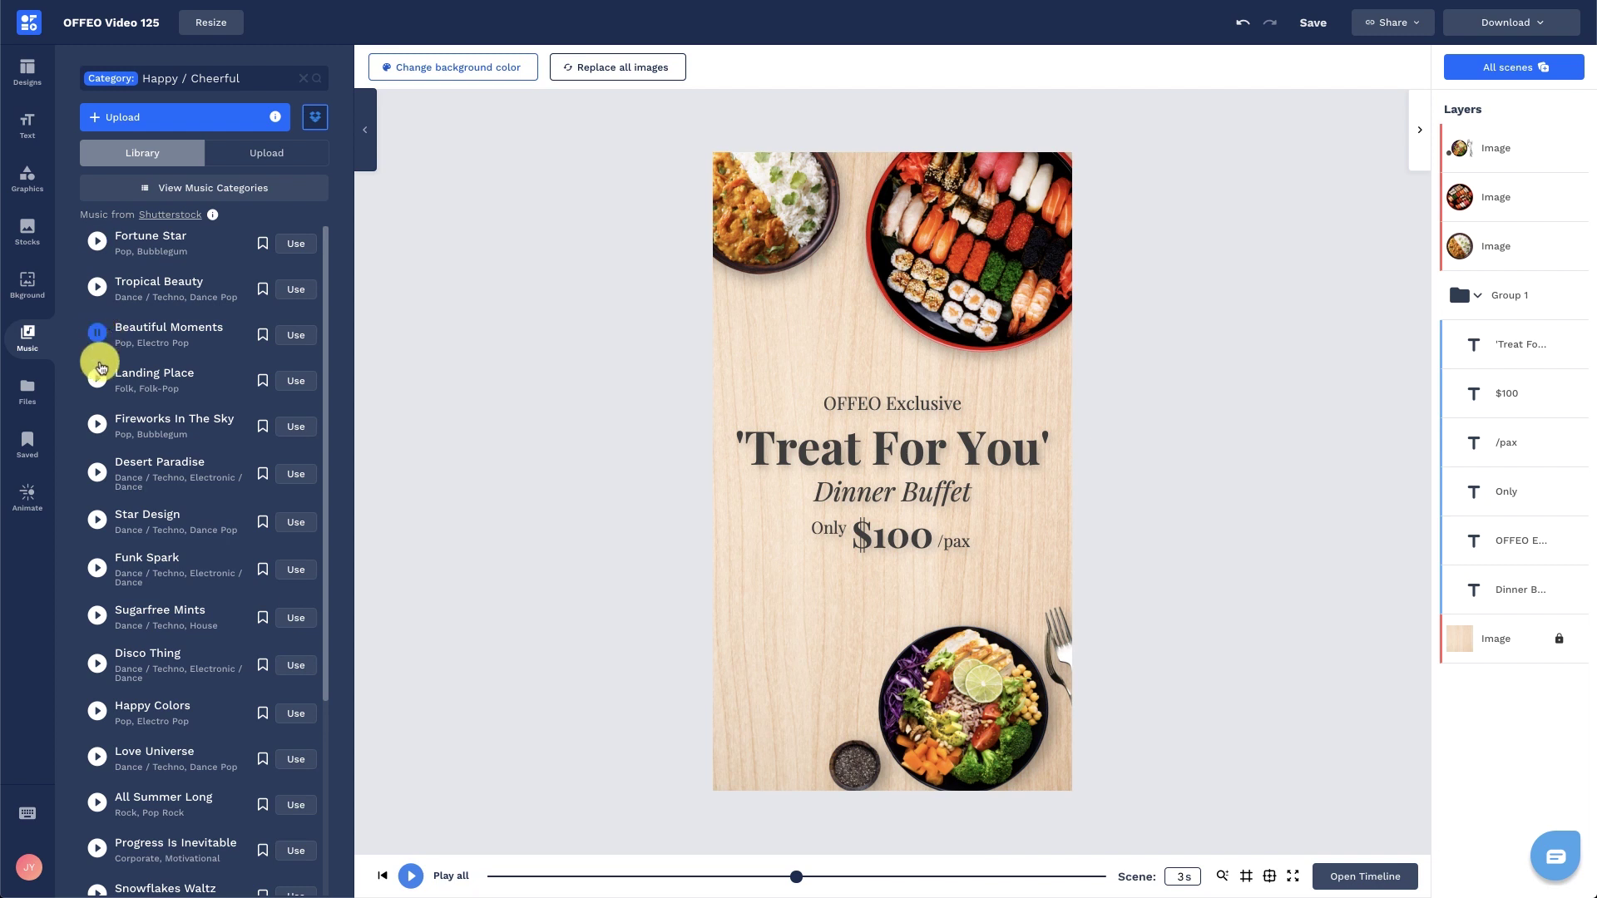
{"action": "left_click", "coordinate": [98, 427]}
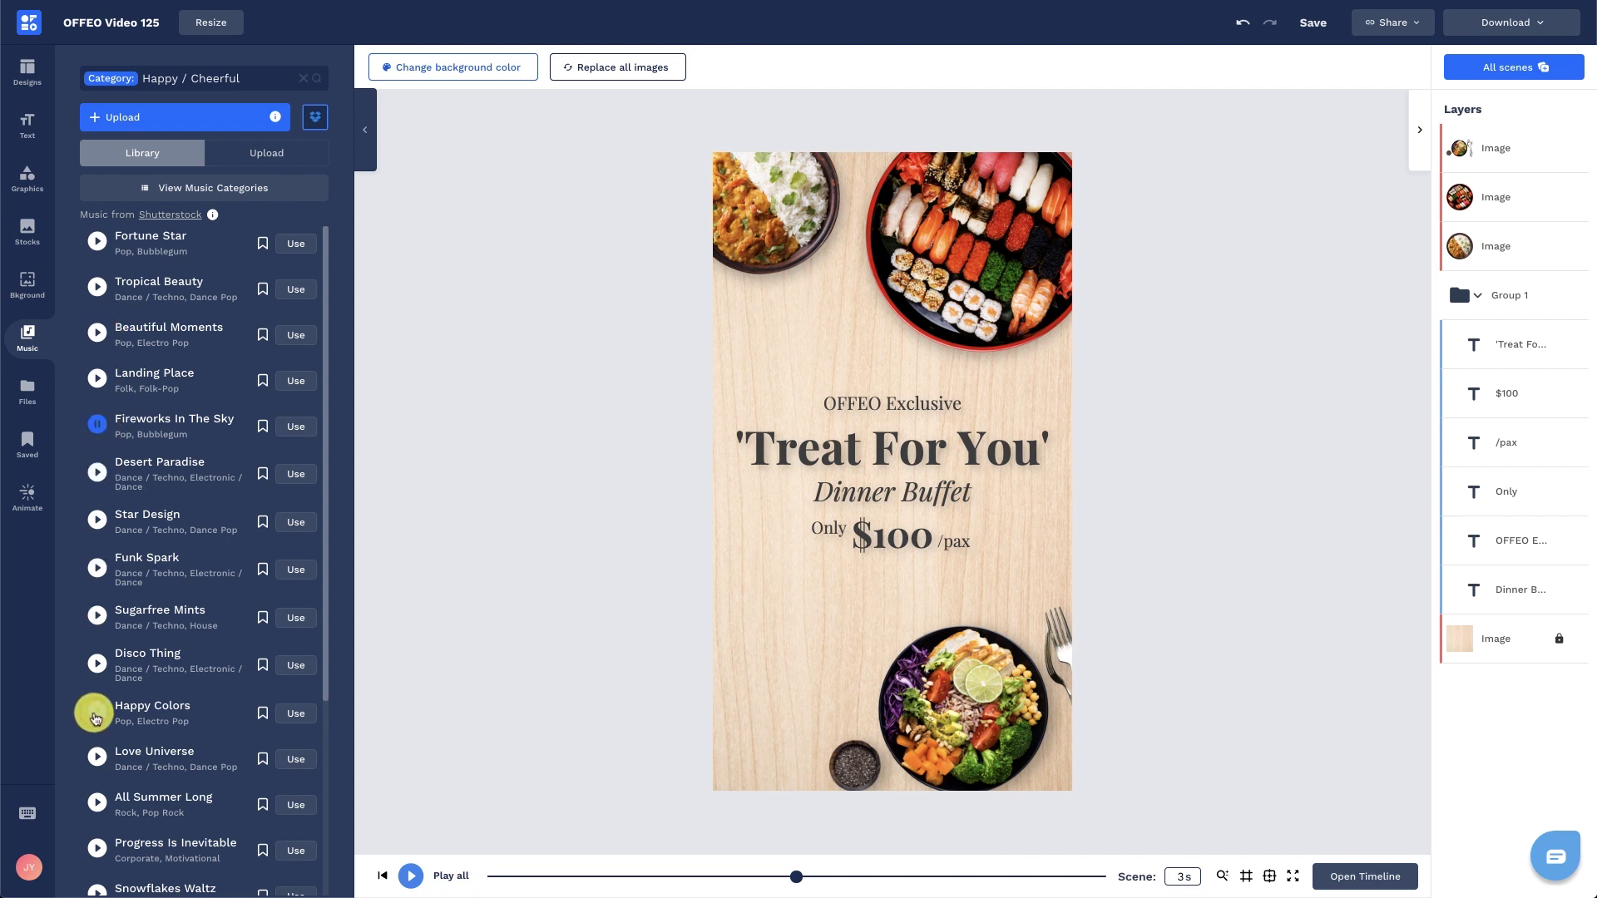
{"action": "left_click", "coordinate": [295, 714]}
- Trim the music track to start at 00:09:90 and end at 00:25:10, and turn on its fade-out
{"action": "left_click", "coordinate": [250, 875]}
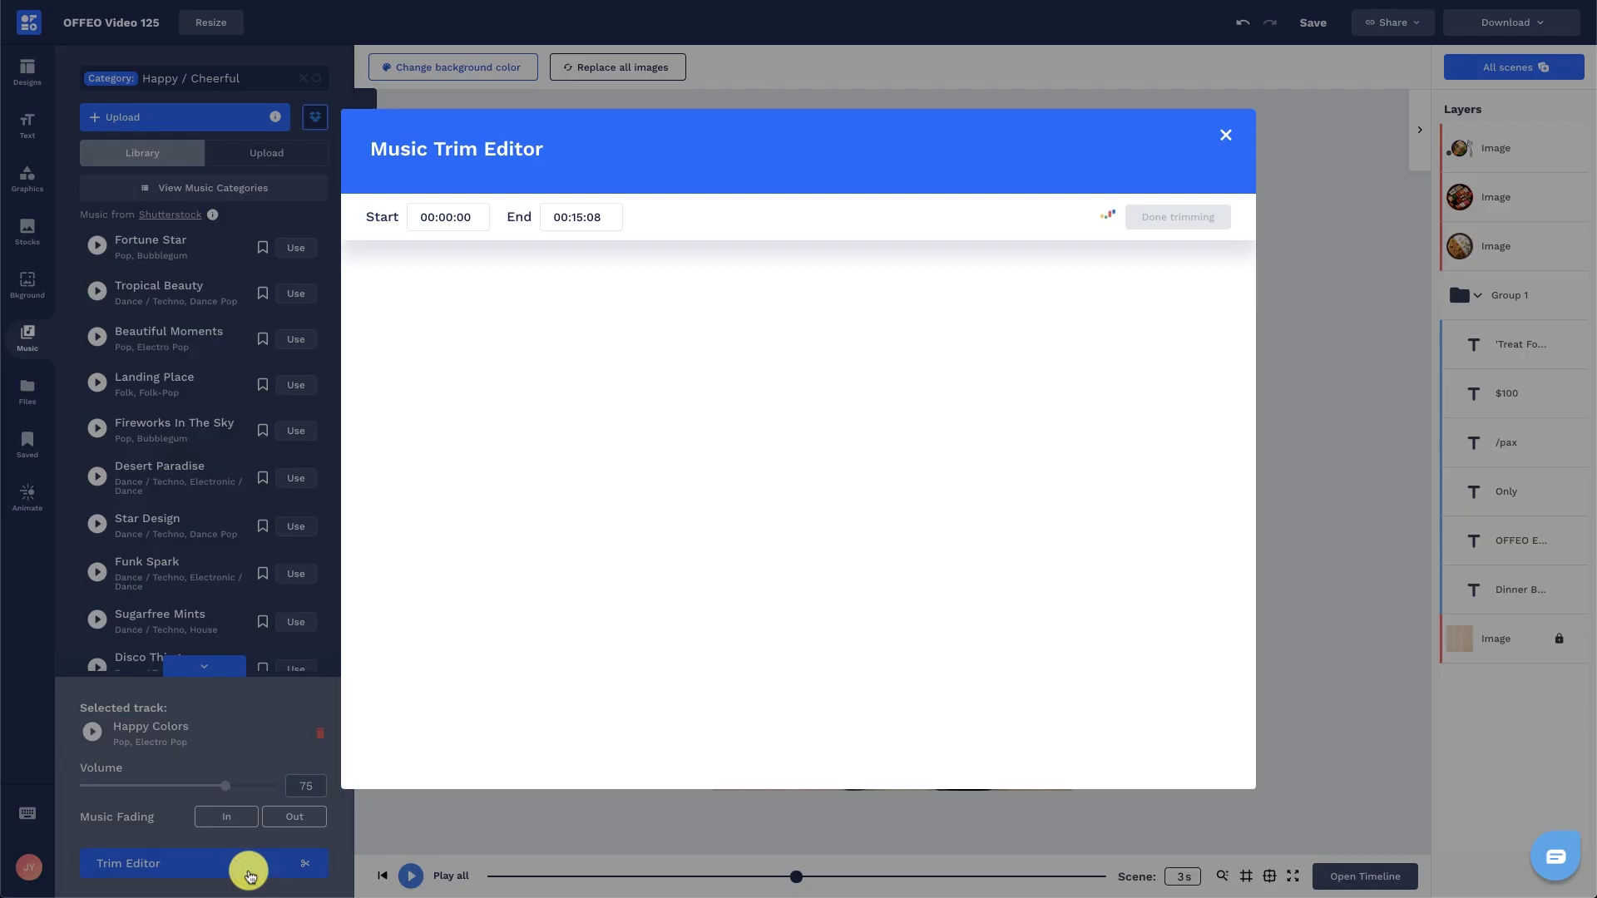
{"action": "left_click_drag", "start_coordinate": [402, 492], "coordinate": [458, 489]}
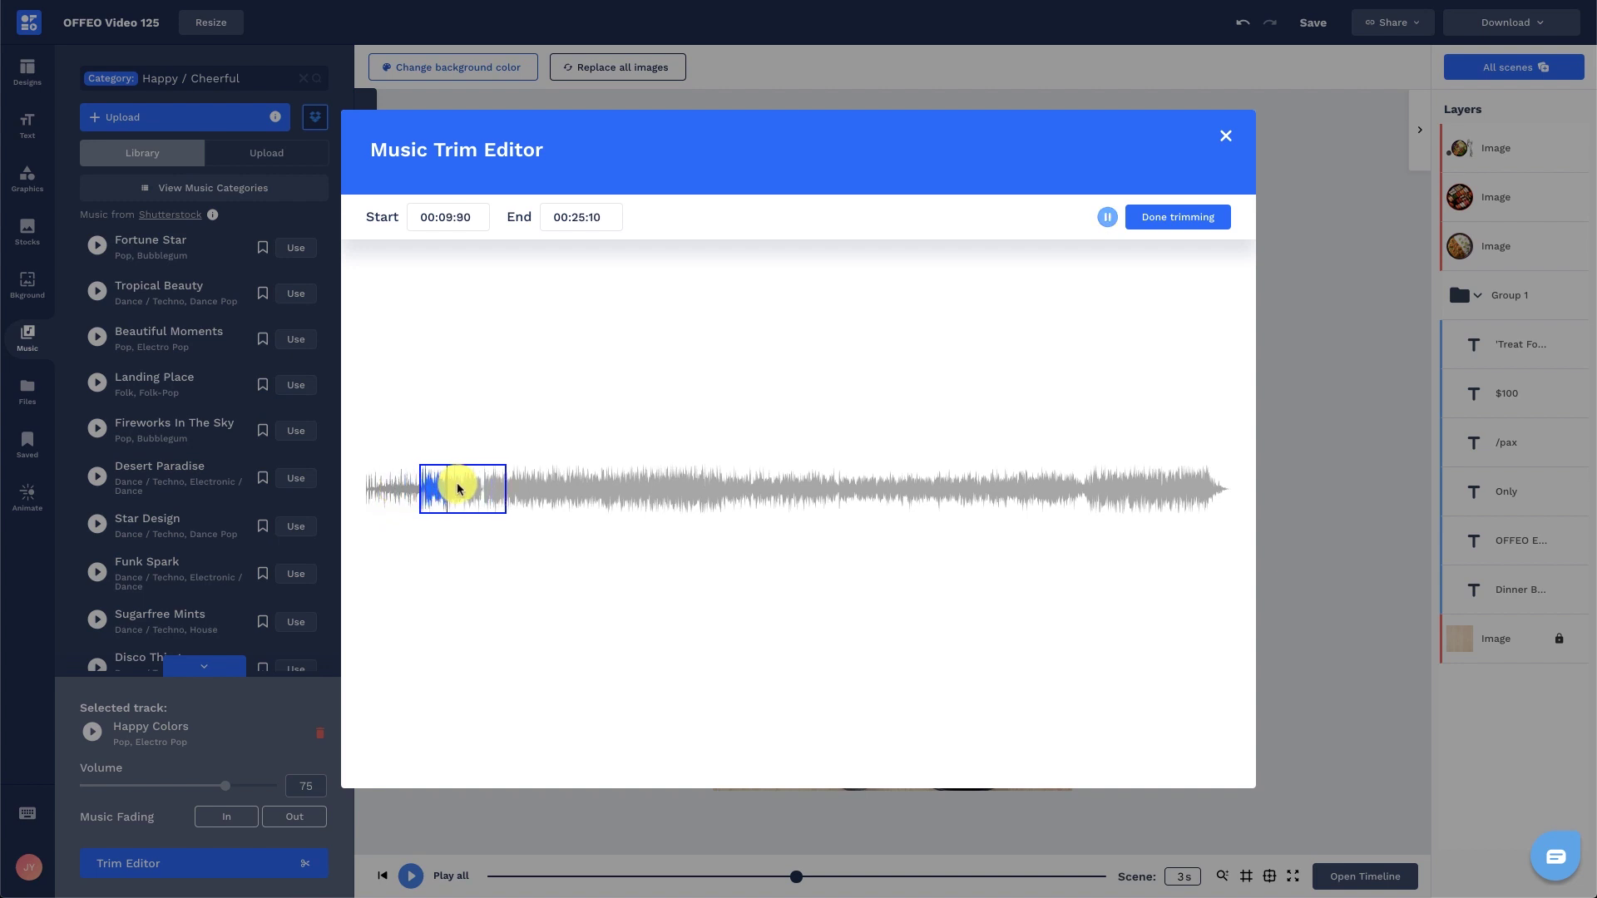
{"action": "left_click", "coordinate": [1176, 220]}
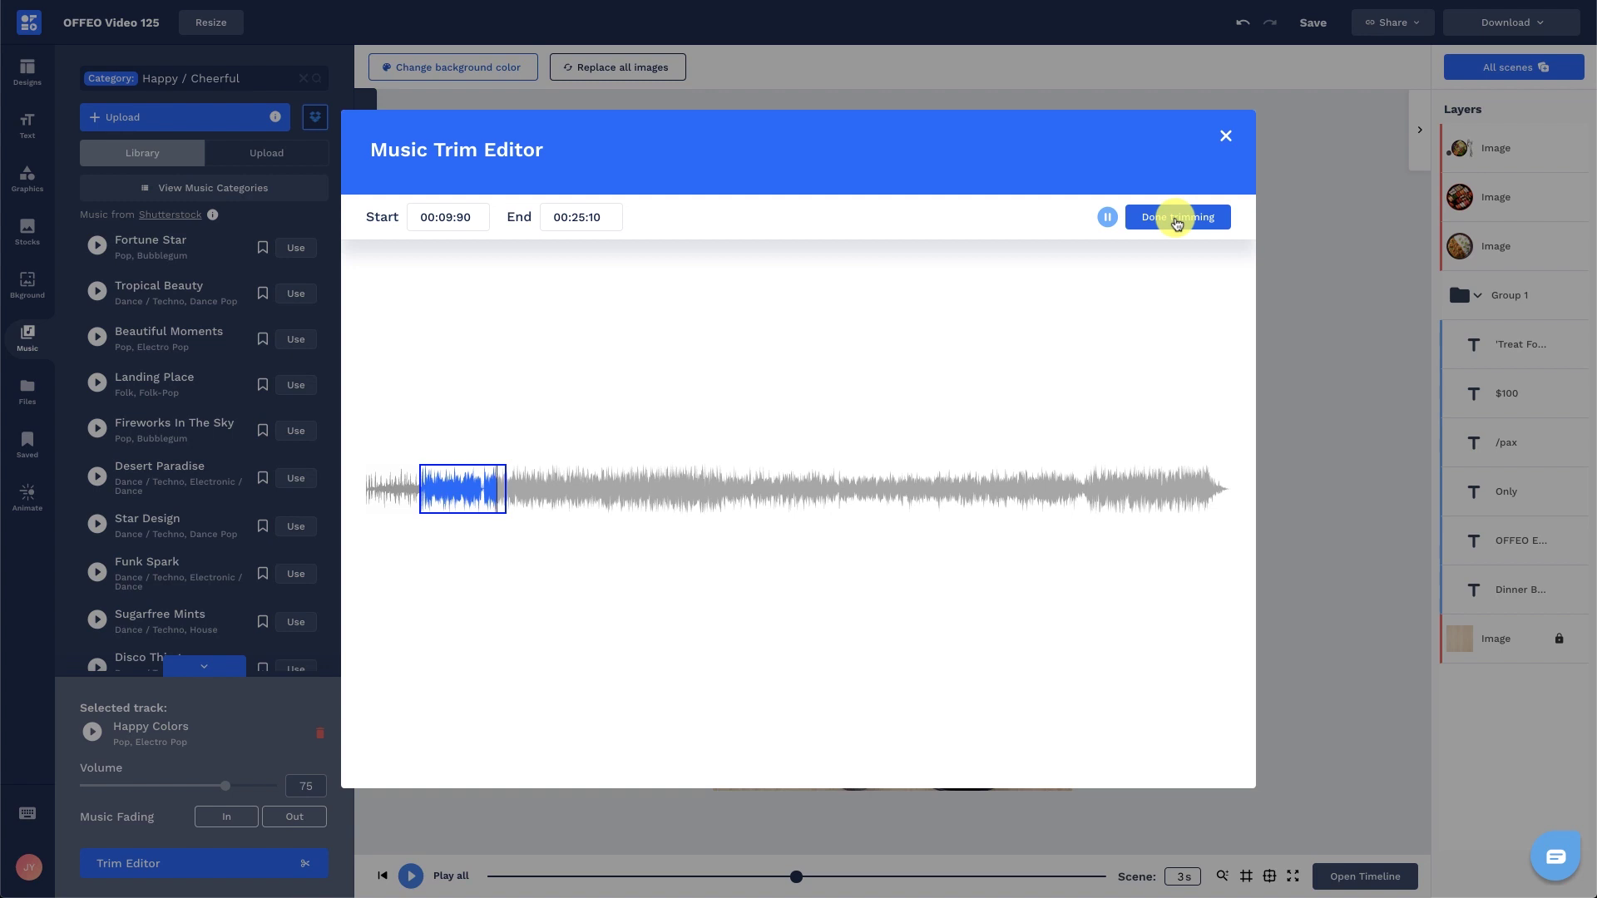
{"action": "left_click", "coordinate": [1176, 219]}
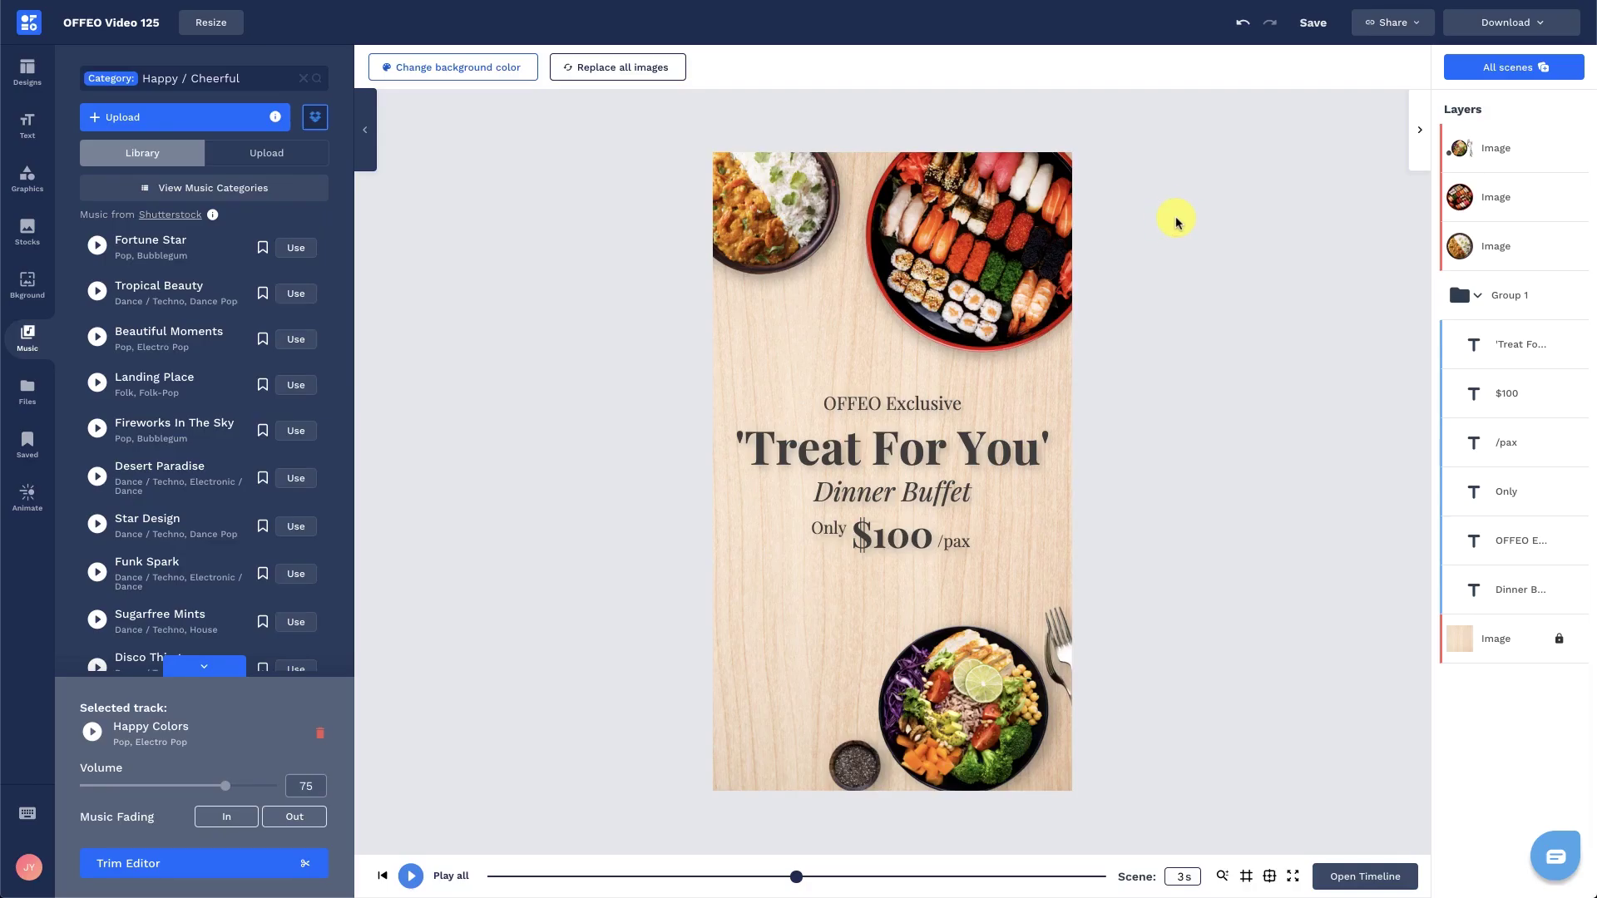
{"action": "left_click", "coordinate": [281, 819]}
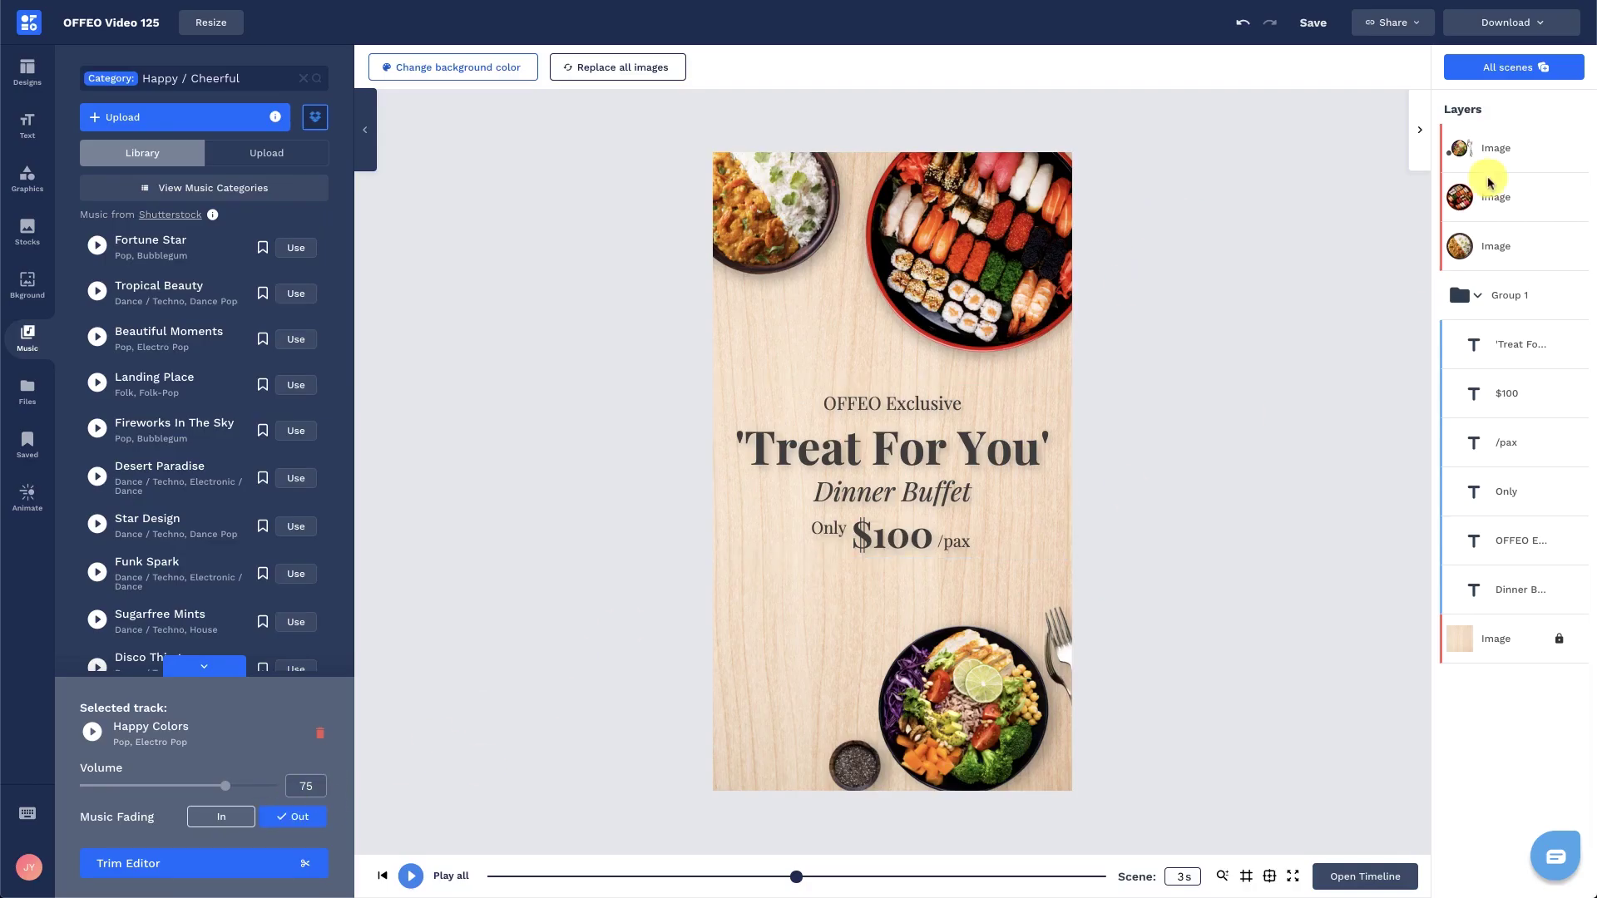
- Export the project as a high quality MP4 video
{"action": "left_click", "coordinate": [1534, 22]}
{"action": "left_click", "coordinate": [1530, 59]}
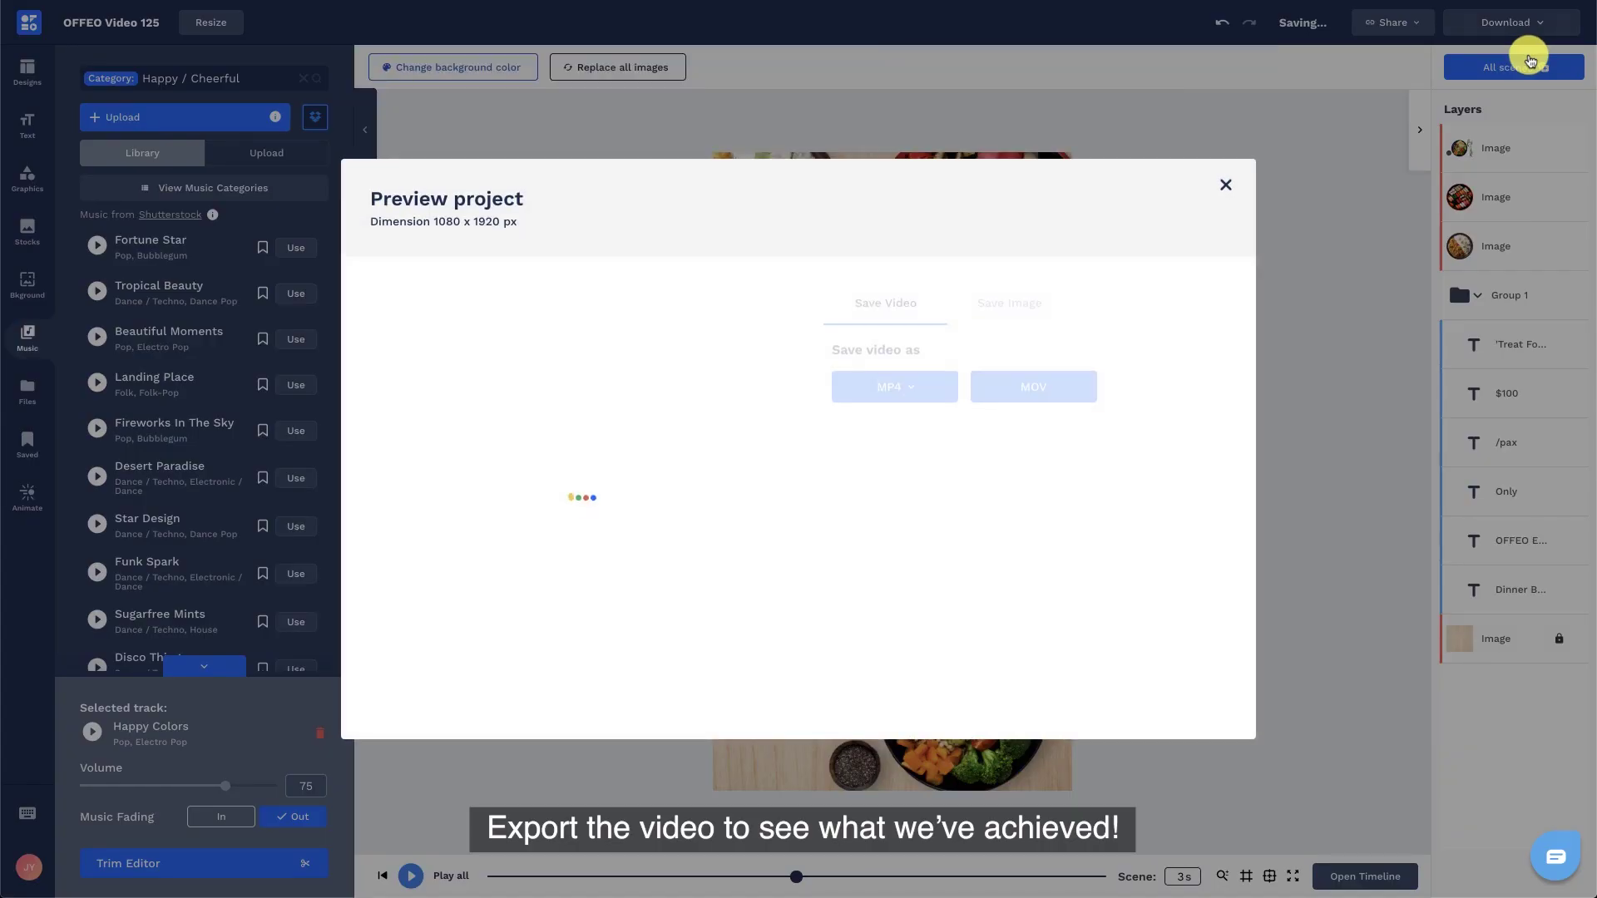
{"action": "left_click", "coordinate": [927, 393]}
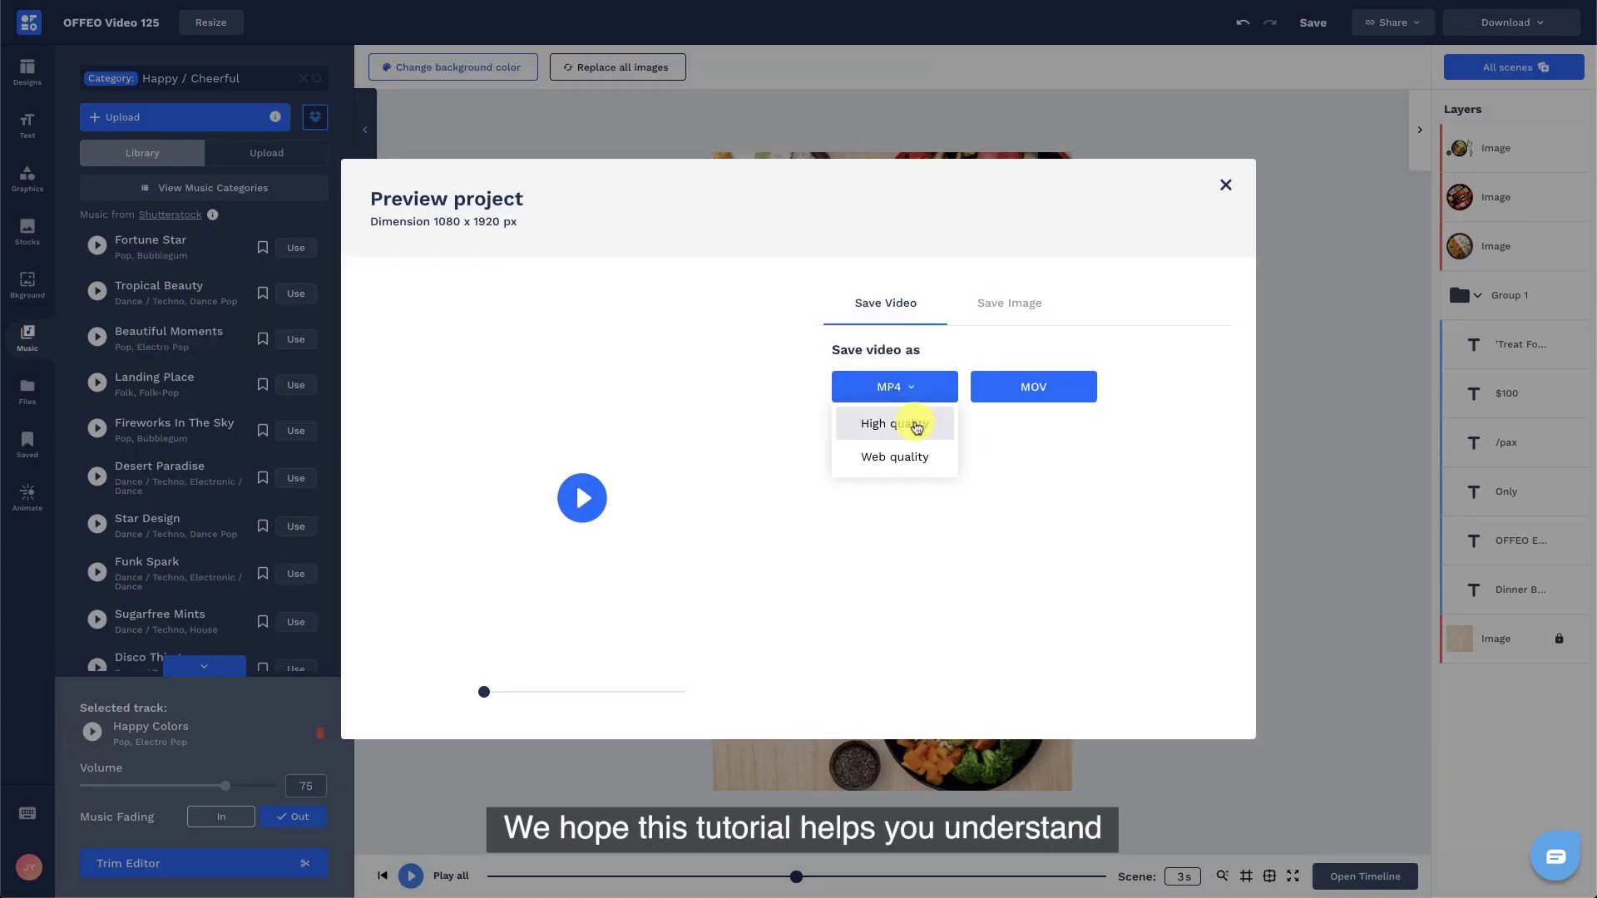
{"action": "left_click", "coordinate": [913, 424]}
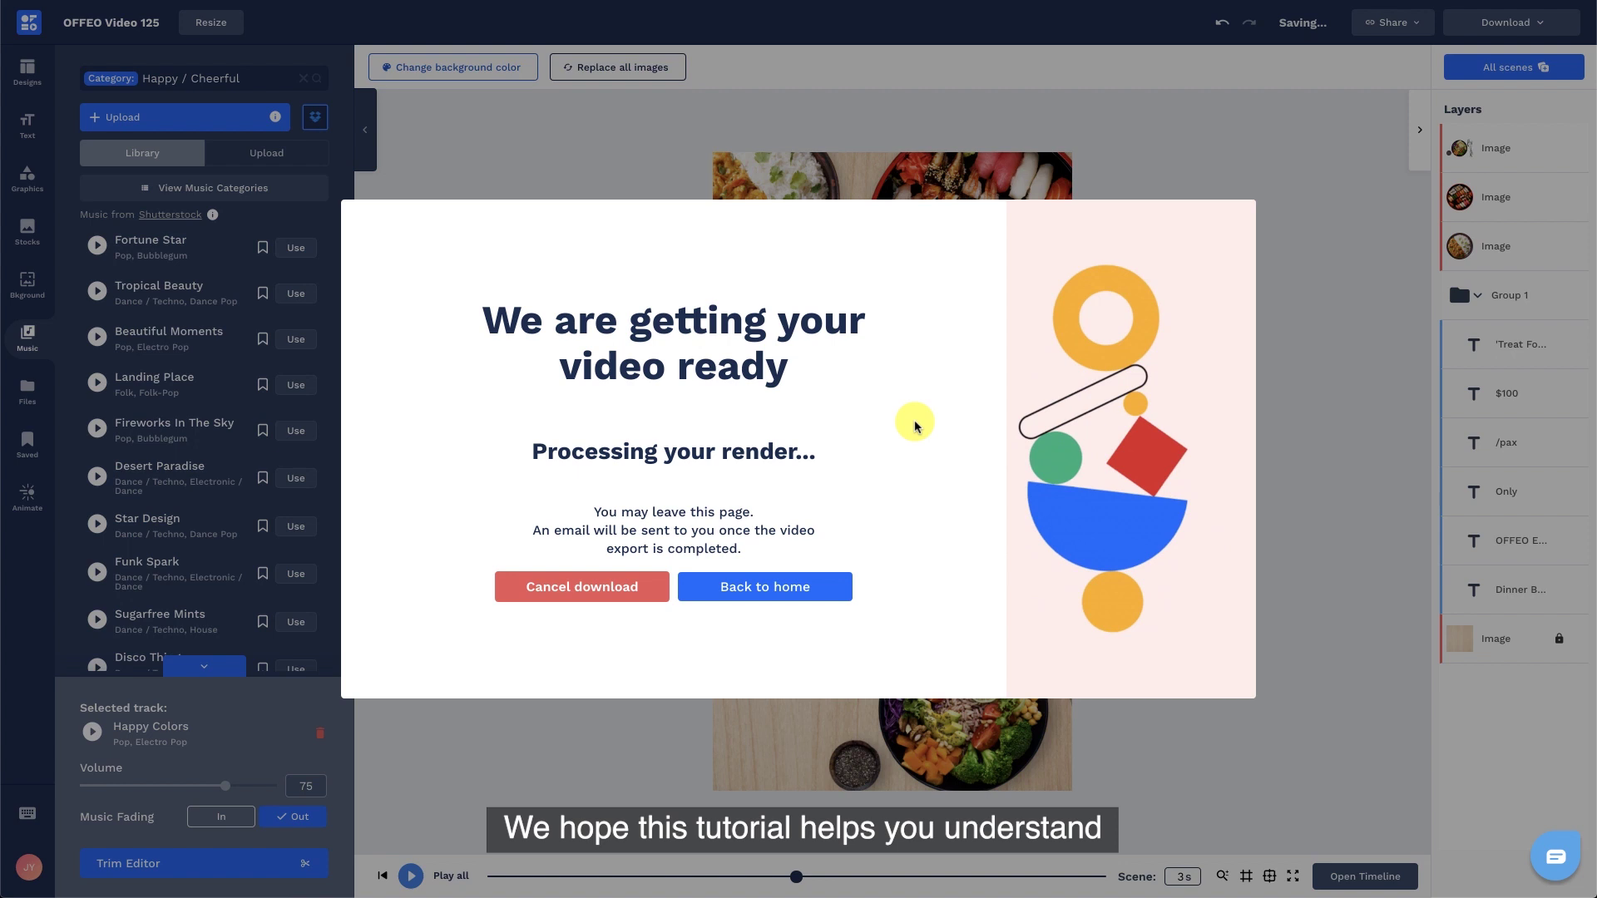